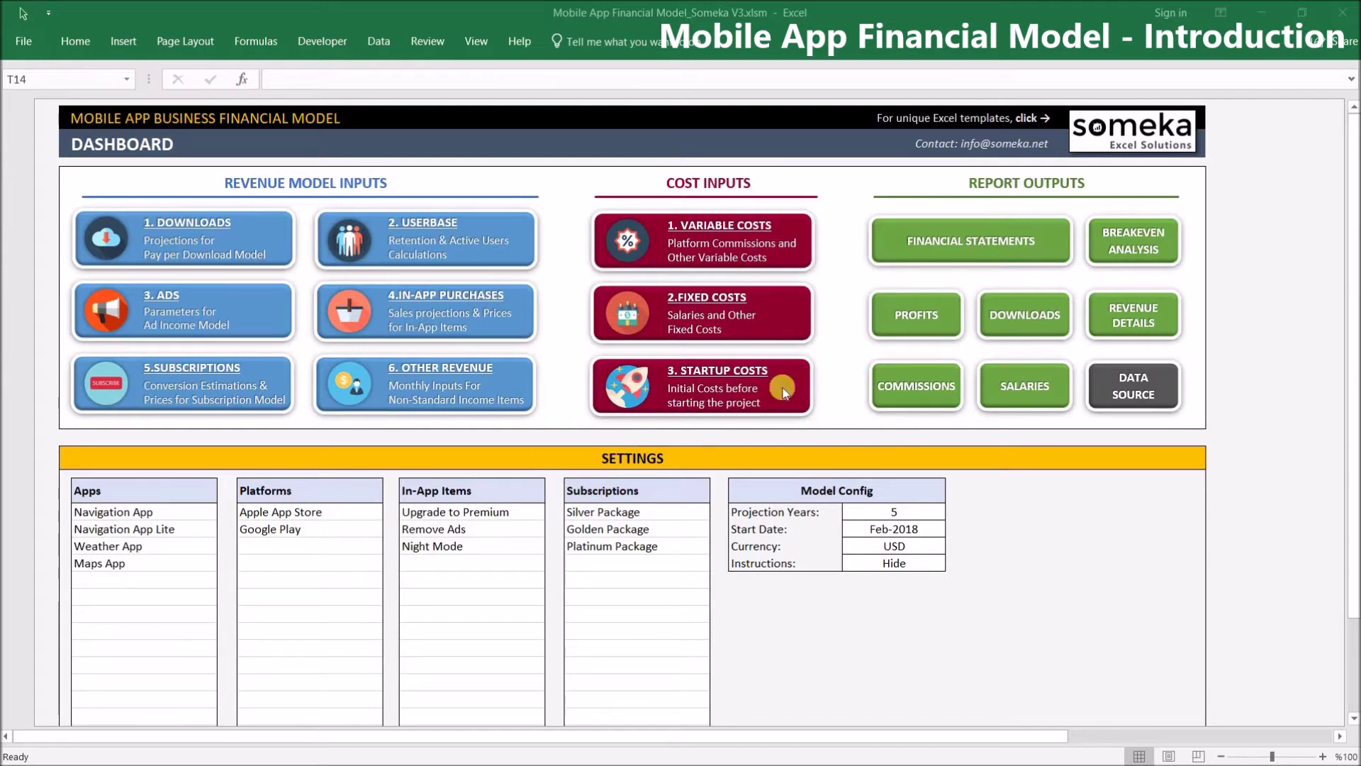
# Enter 'New App' in the empty Apps cell below Maps App on the dashboard
pyautogui.click(1276, 357)
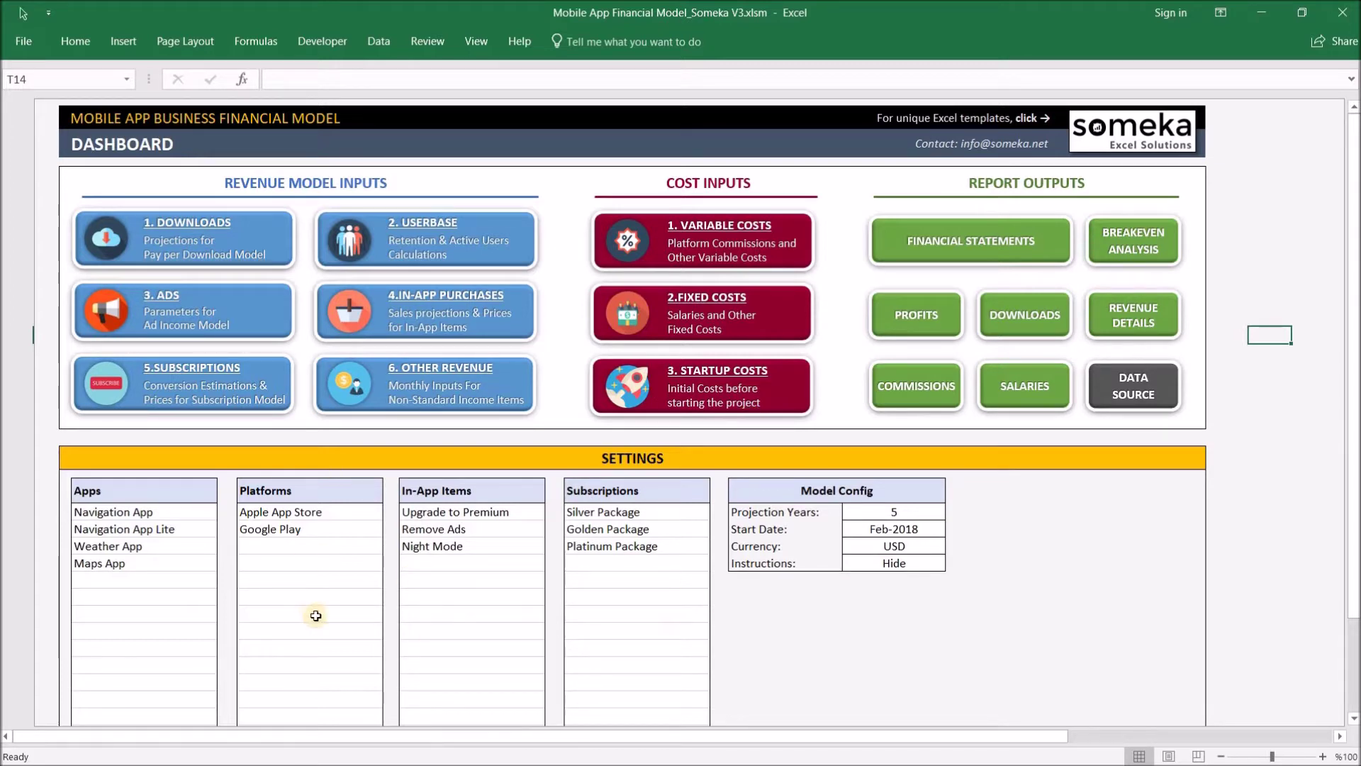
pyautogui.click(164, 592)
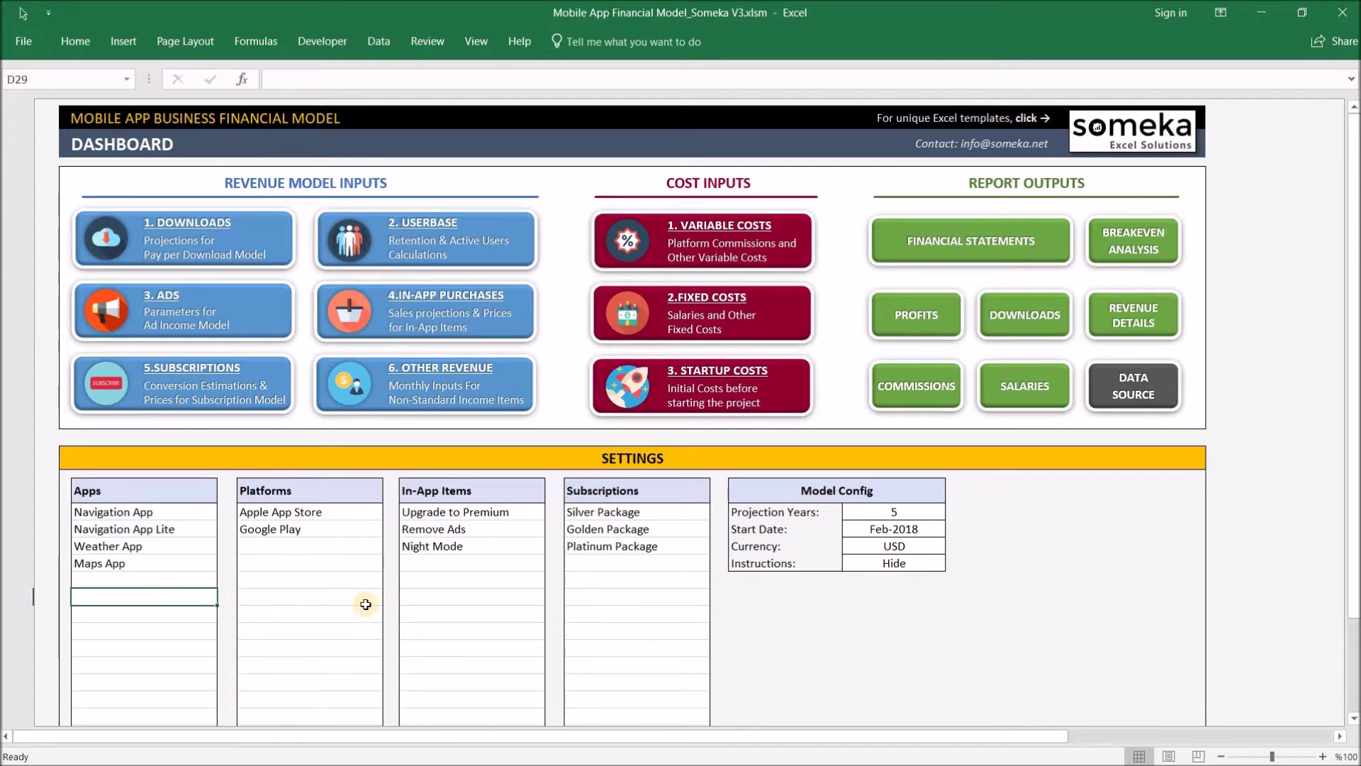
pyautogui.click(336, 614)
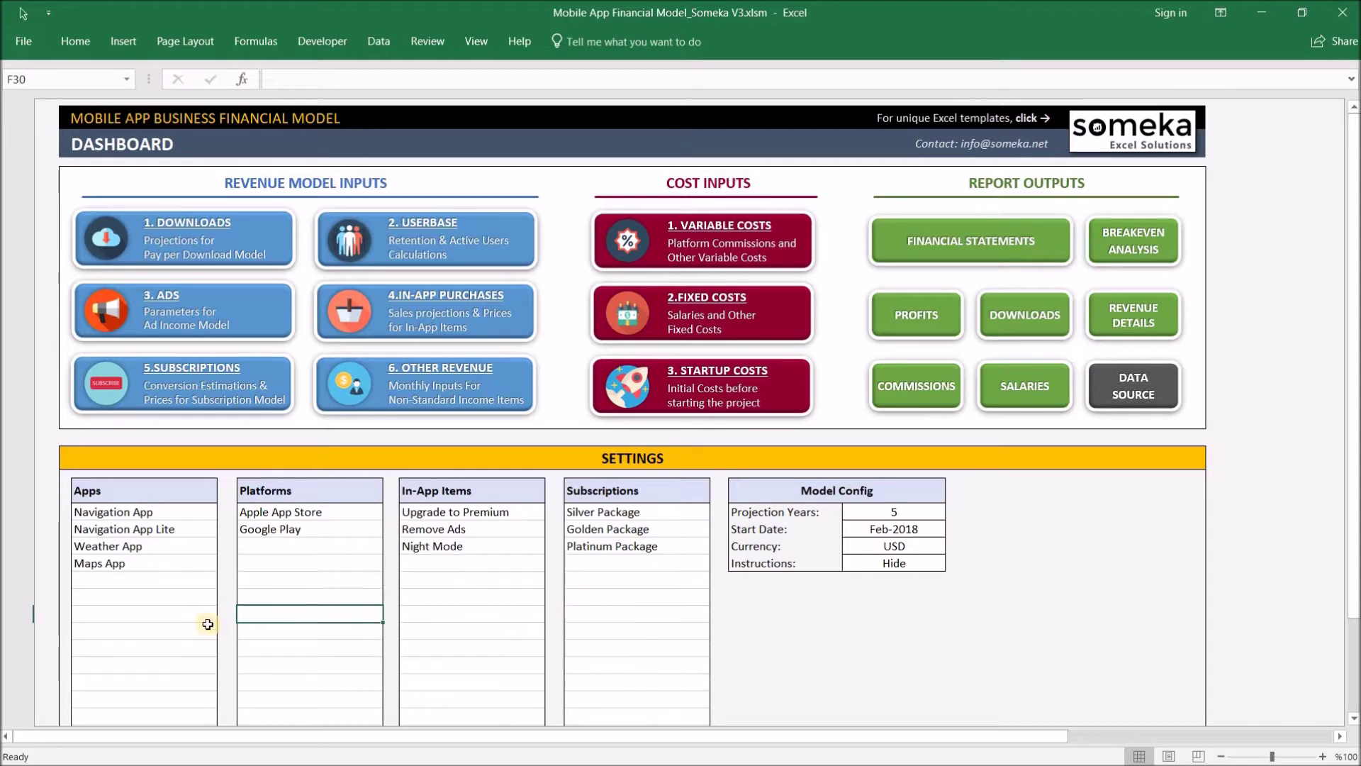
pyautogui.click(124, 565)
pyautogui.click(136, 582)
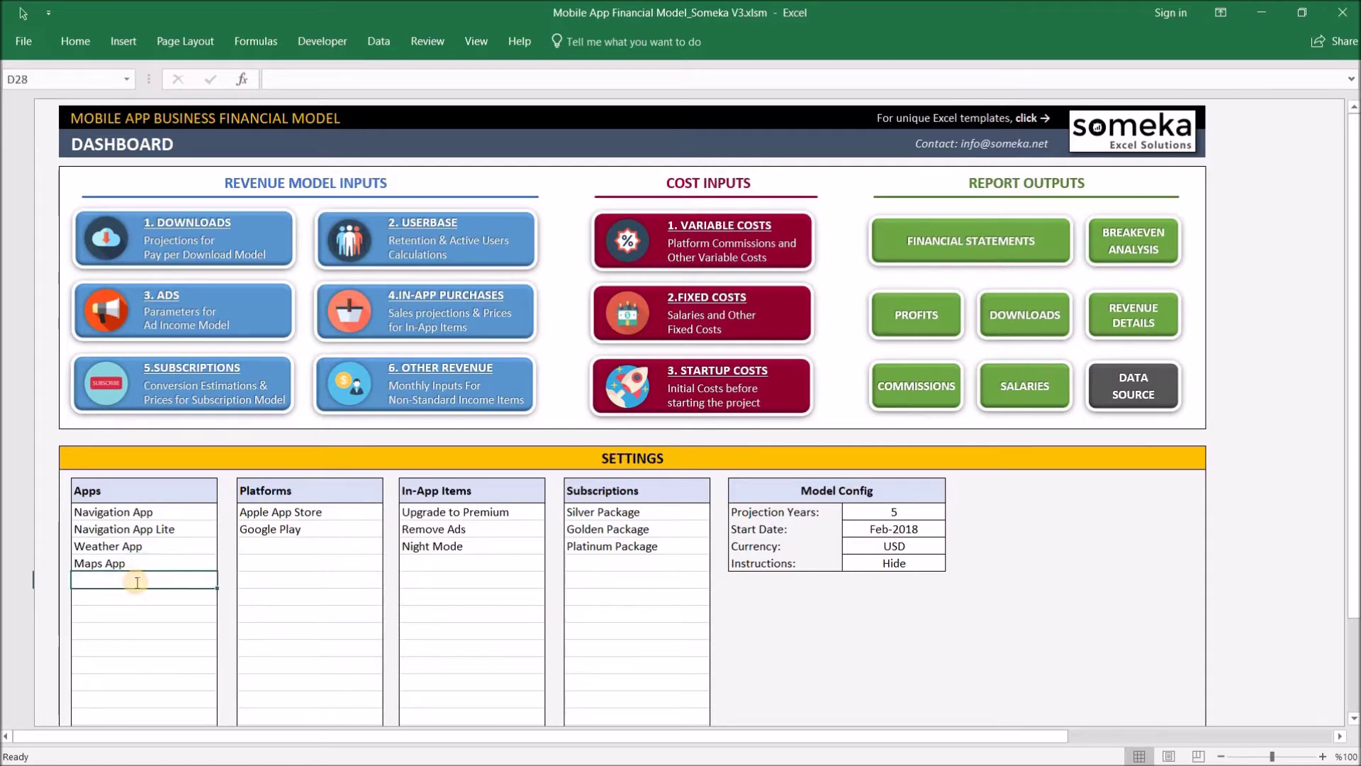
pyautogui.write('New App')
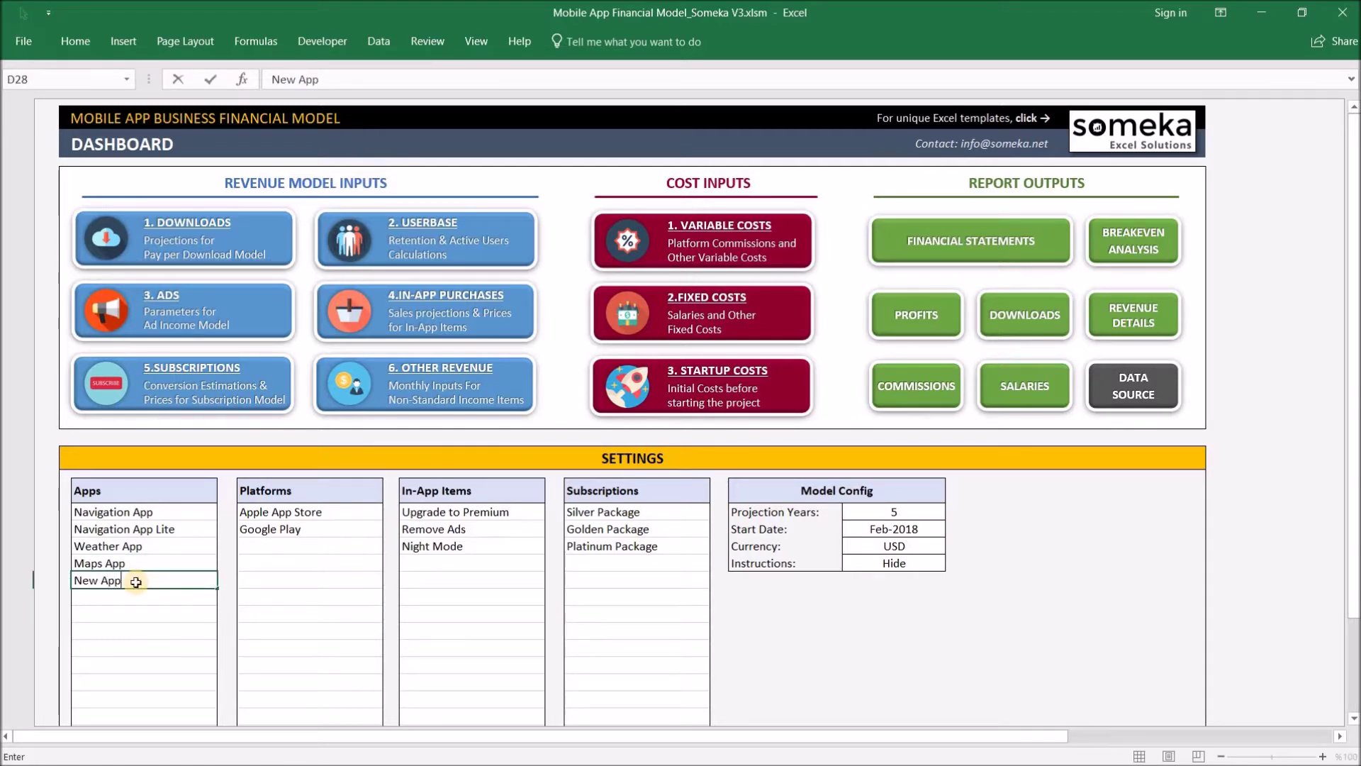
pyautogui.hotkey('ctrl', 'Return')
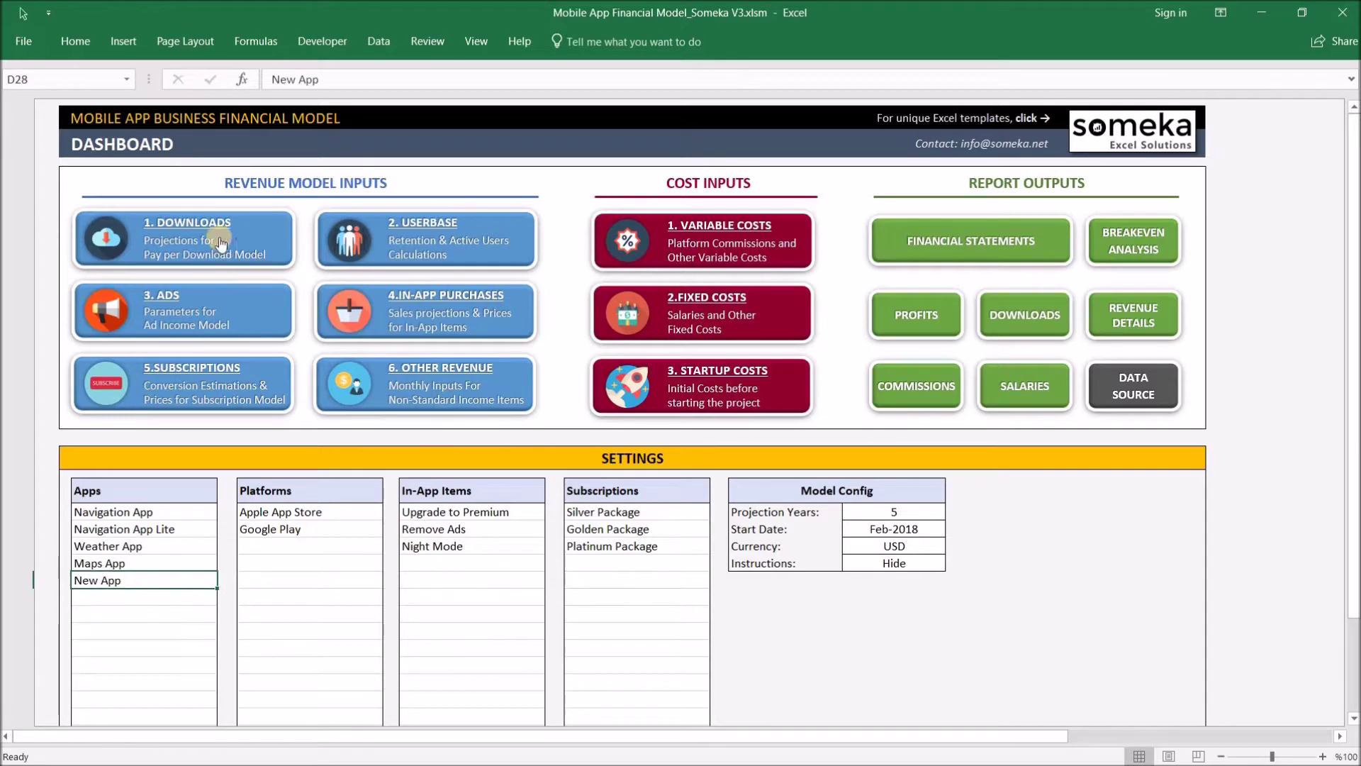
# Confirm New App appears in the 1. DOWNLOADS product dropdown, then return to the dashboard
pyautogui.click(221, 243)
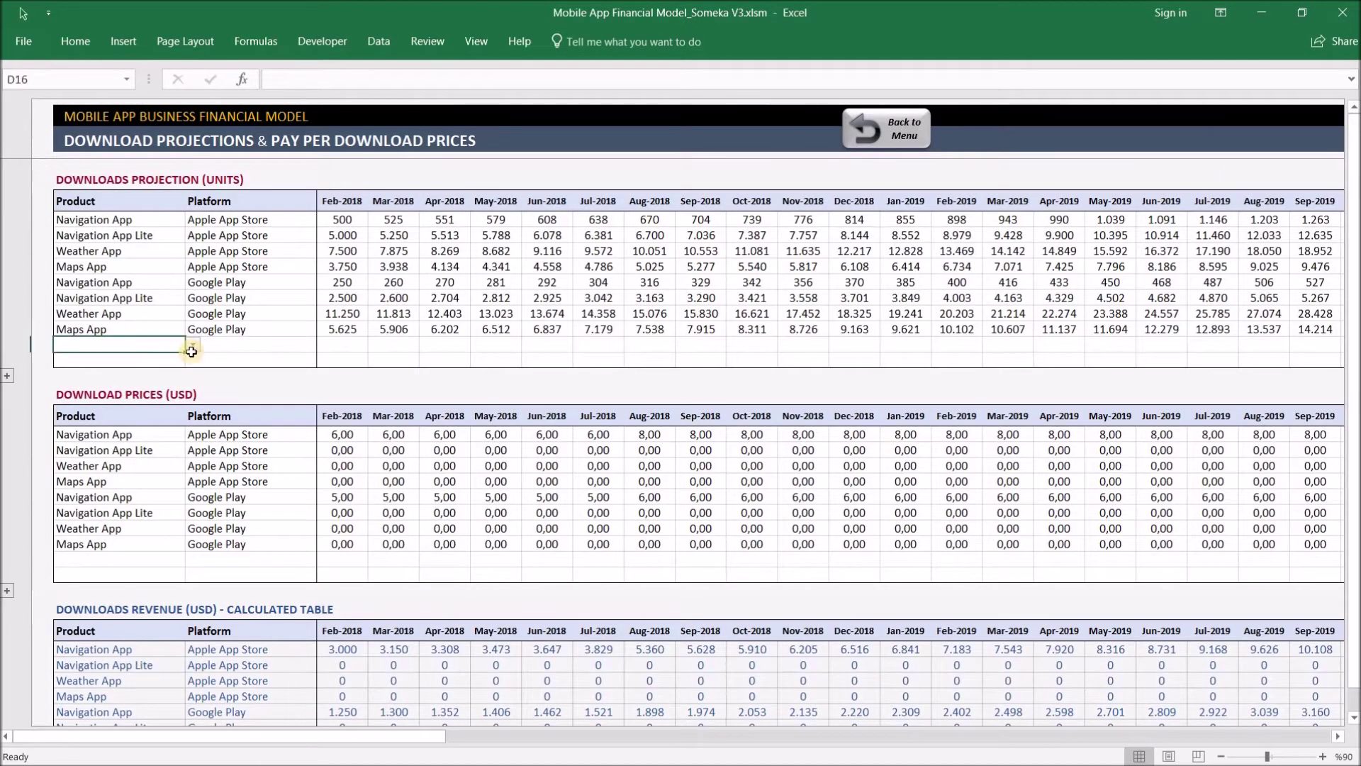
pyautogui.click(192, 346)
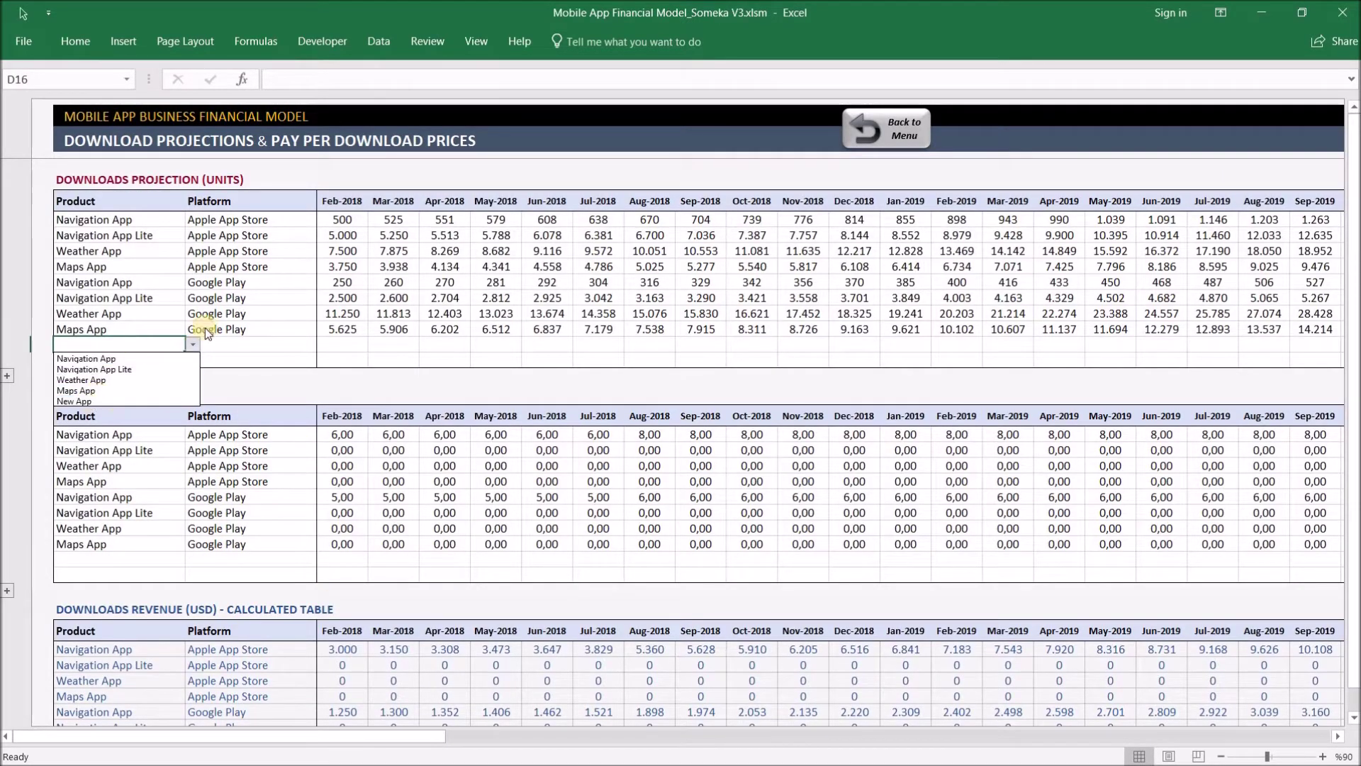
pyautogui.click(905, 135)
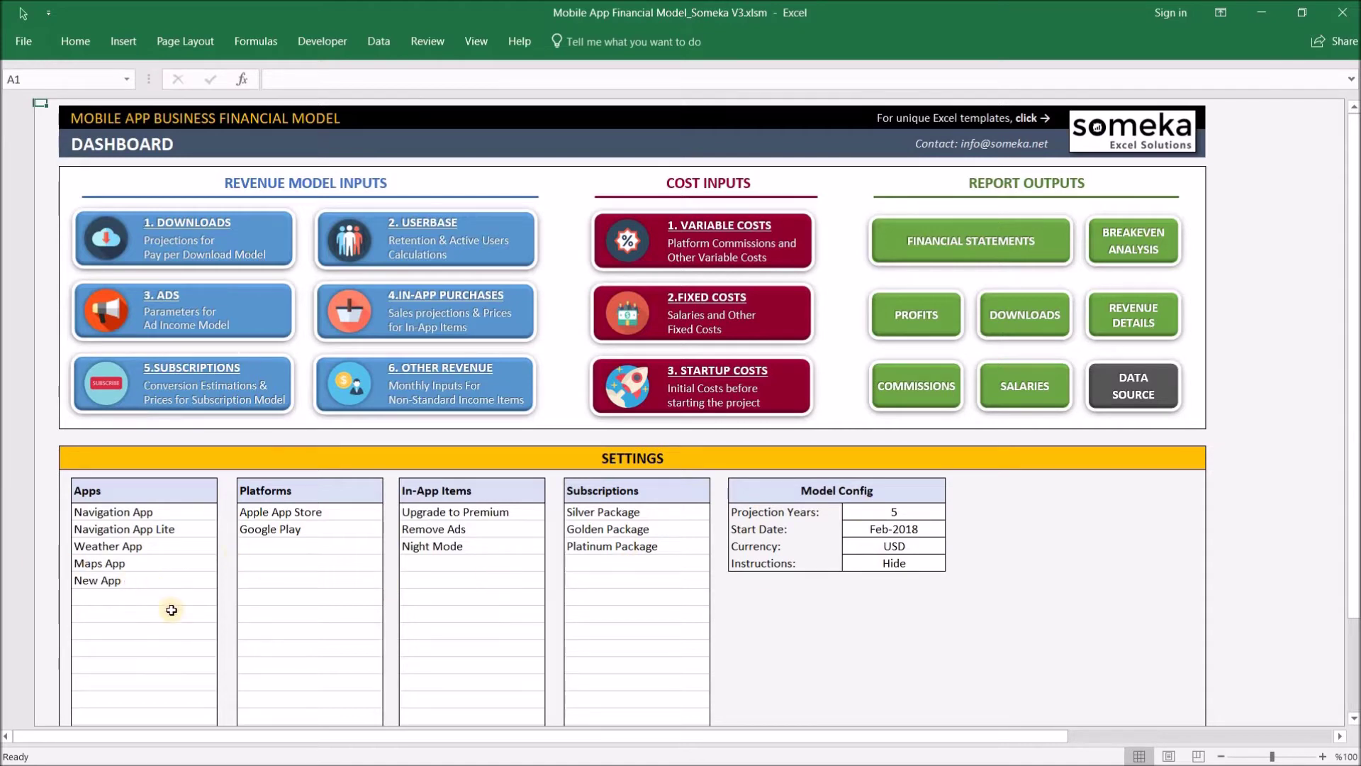
pyautogui.click(155, 573)
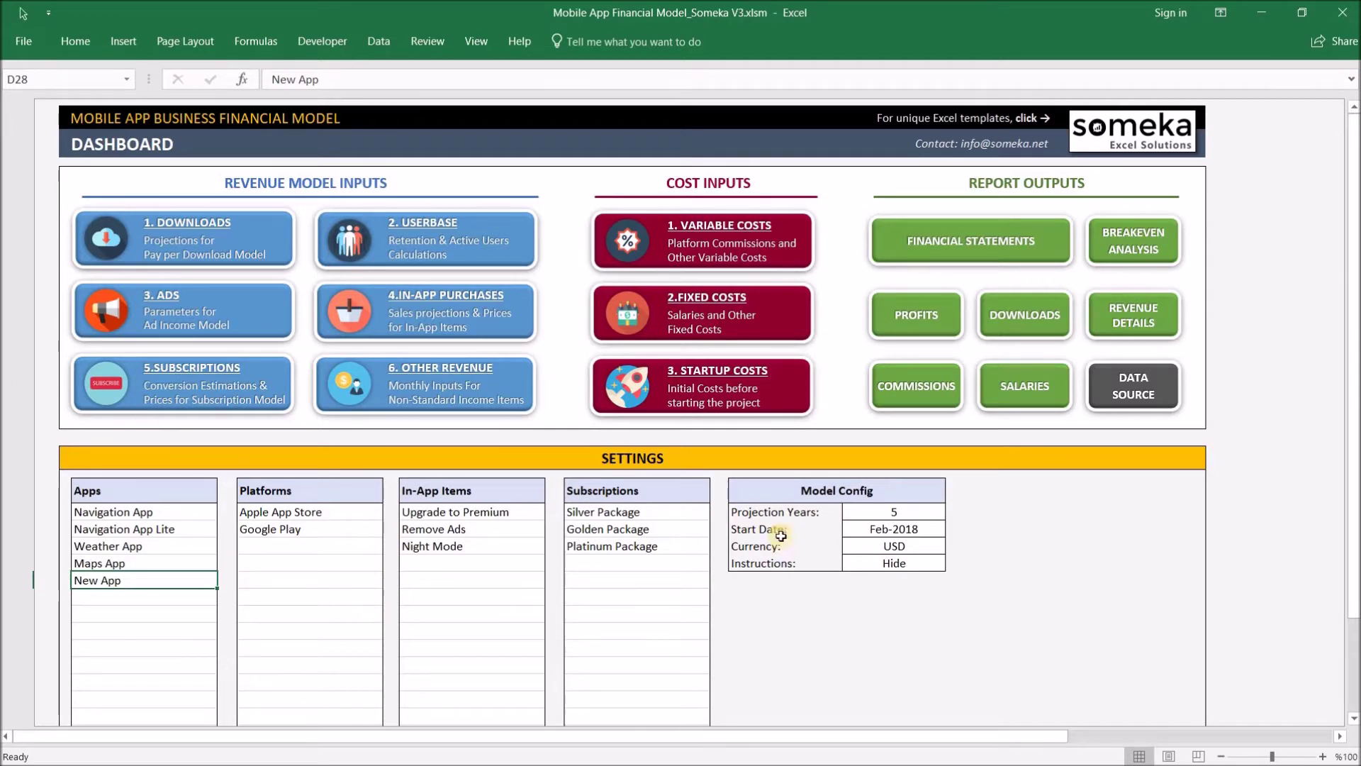
pyautogui.click(923, 512)
pyautogui.click(960, 511)
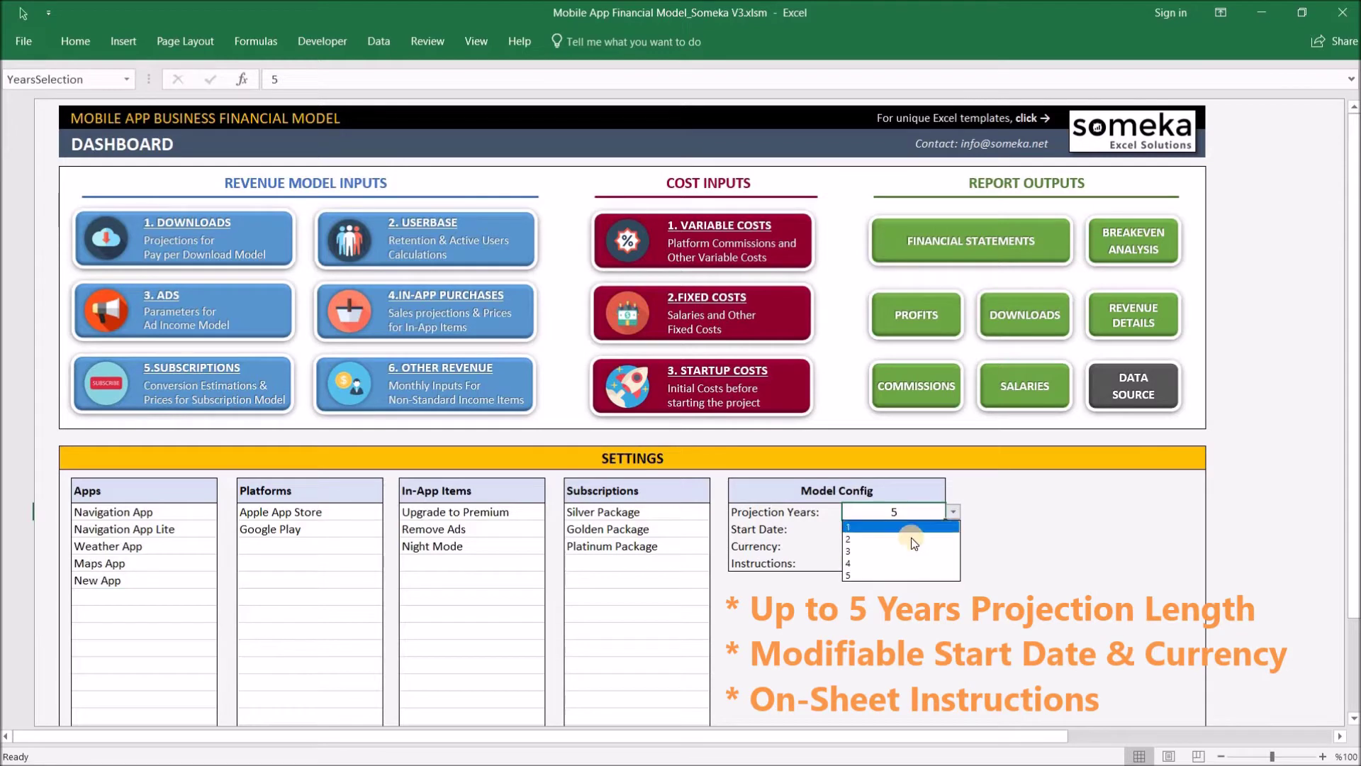
pyautogui.click(952, 511)
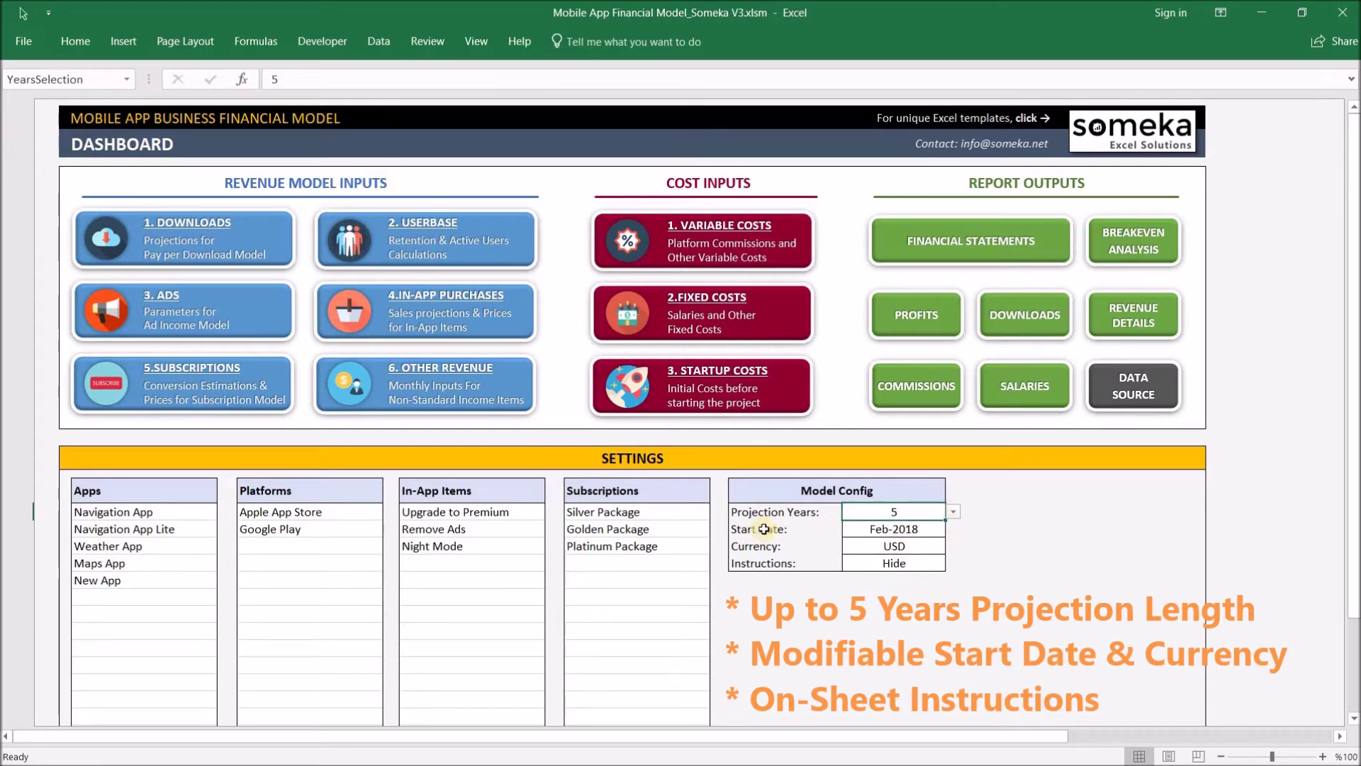
pyautogui.click(993, 511)
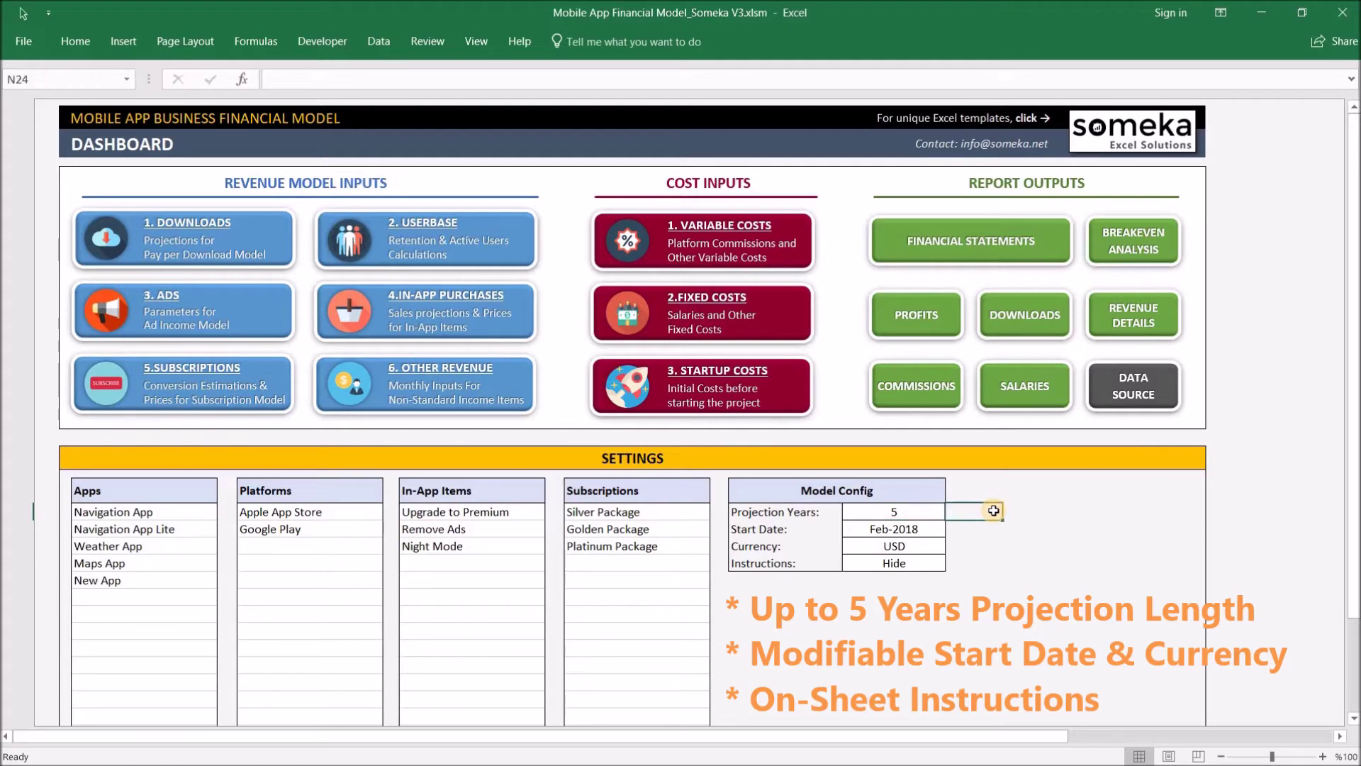
pyautogui.click(877, 530)
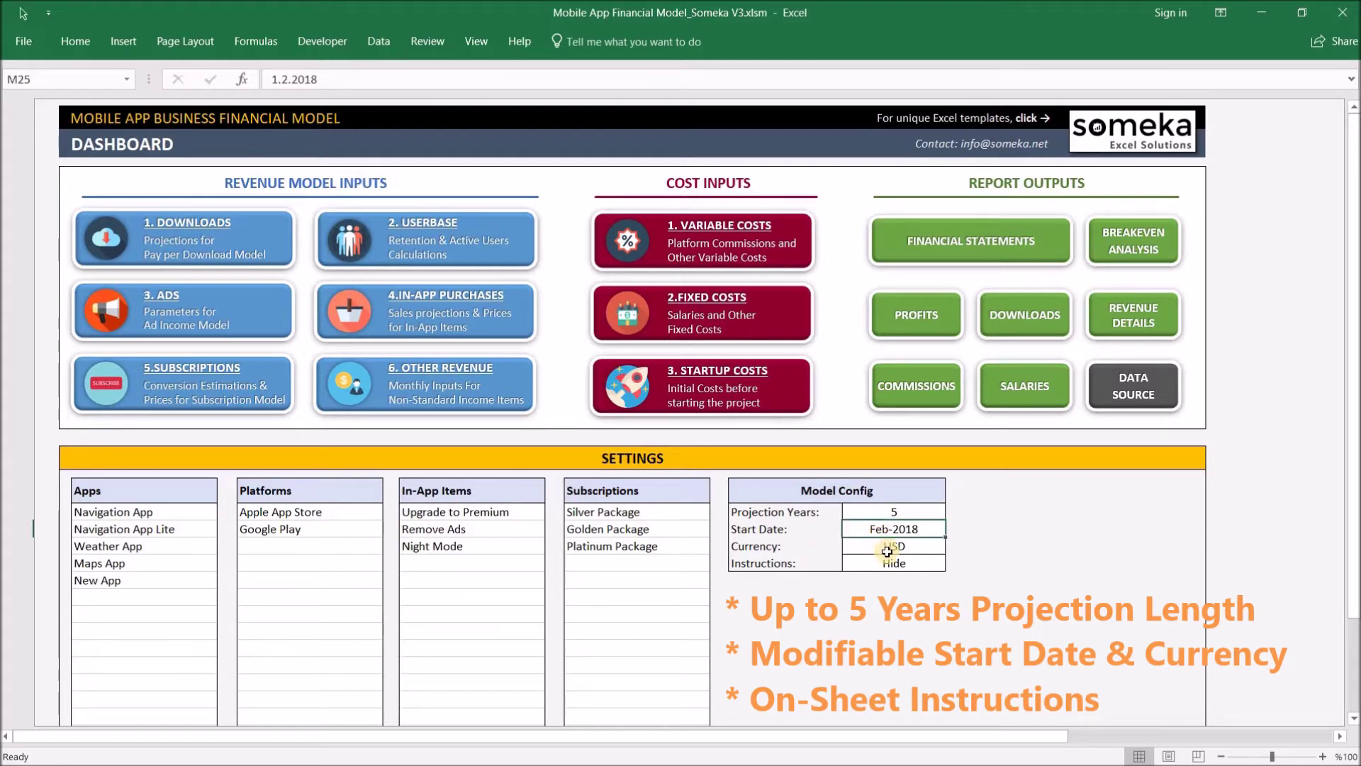
pyautogui.click(887, 549)
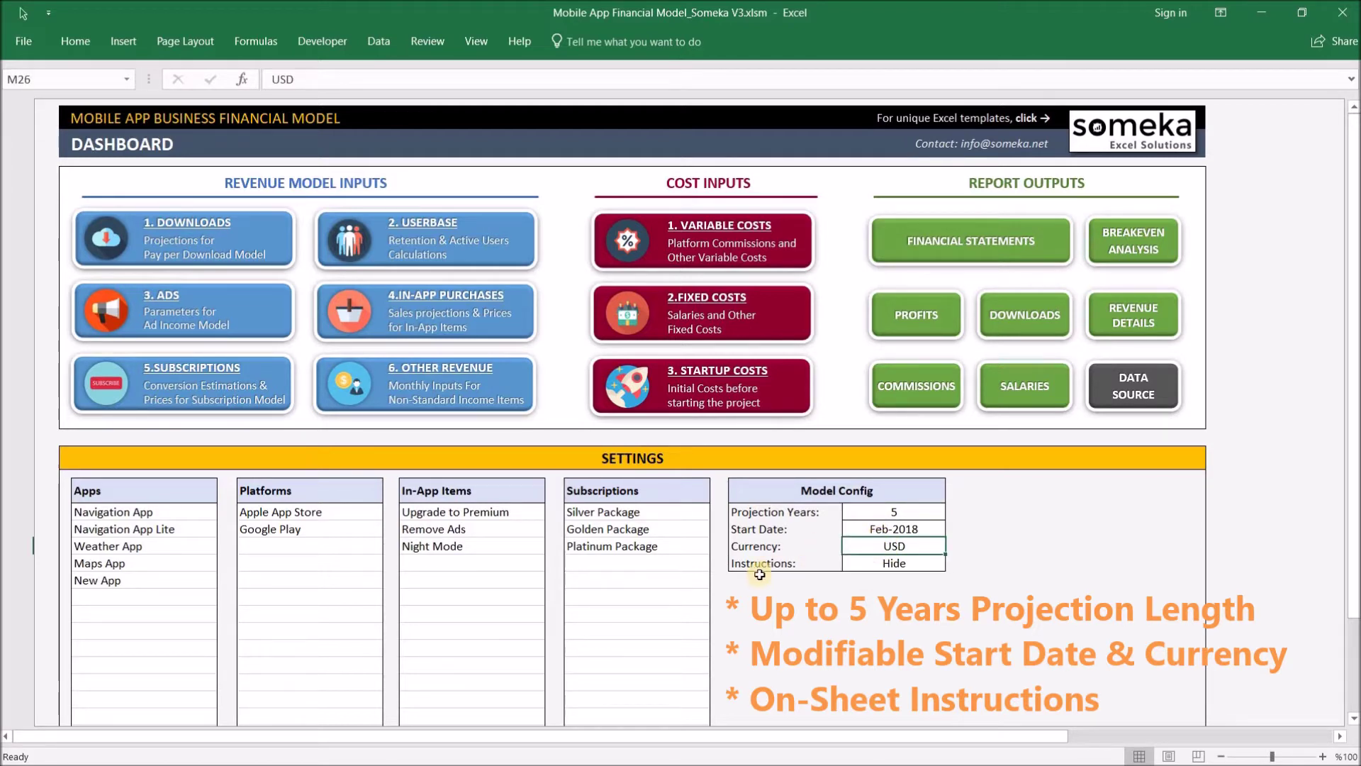
pyautogui.click(917, 565)
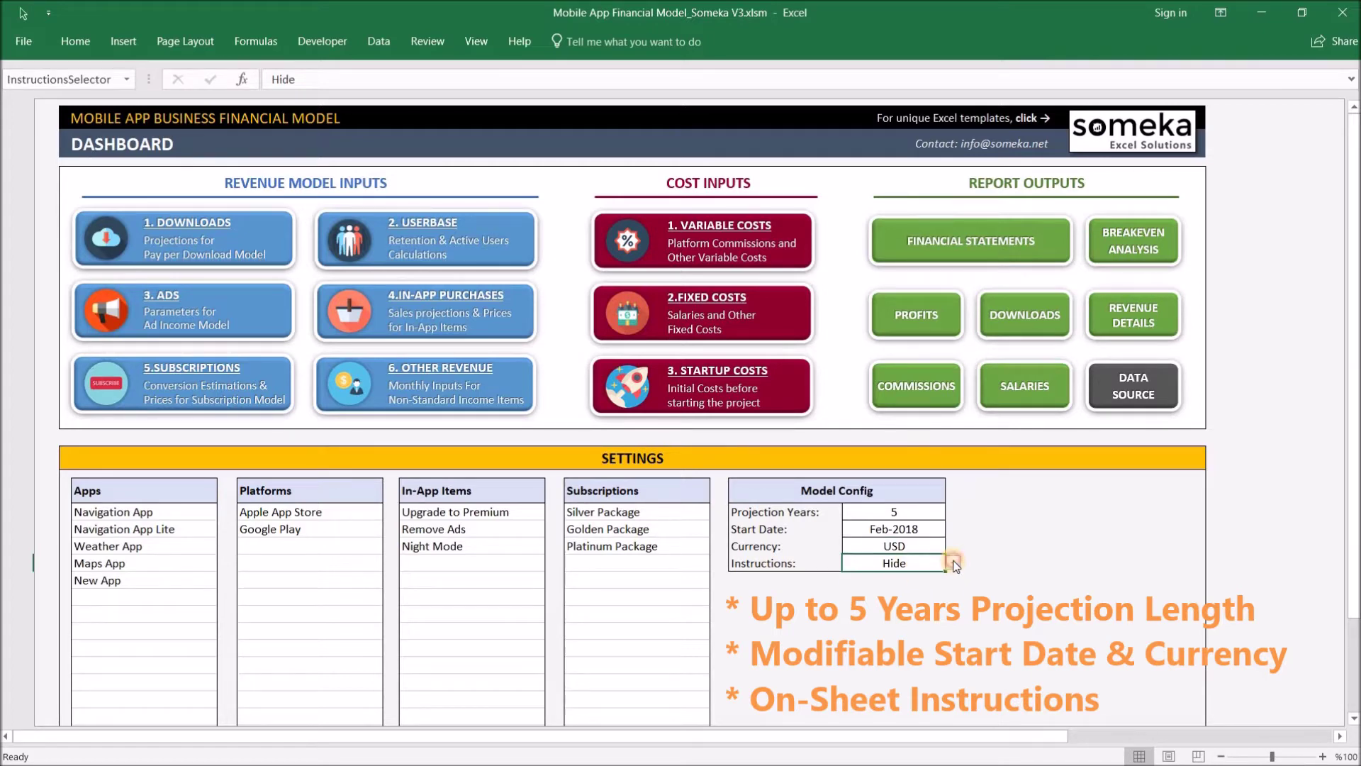
pyautogui.click(953, 563)
pyautogui.click(876, 577)
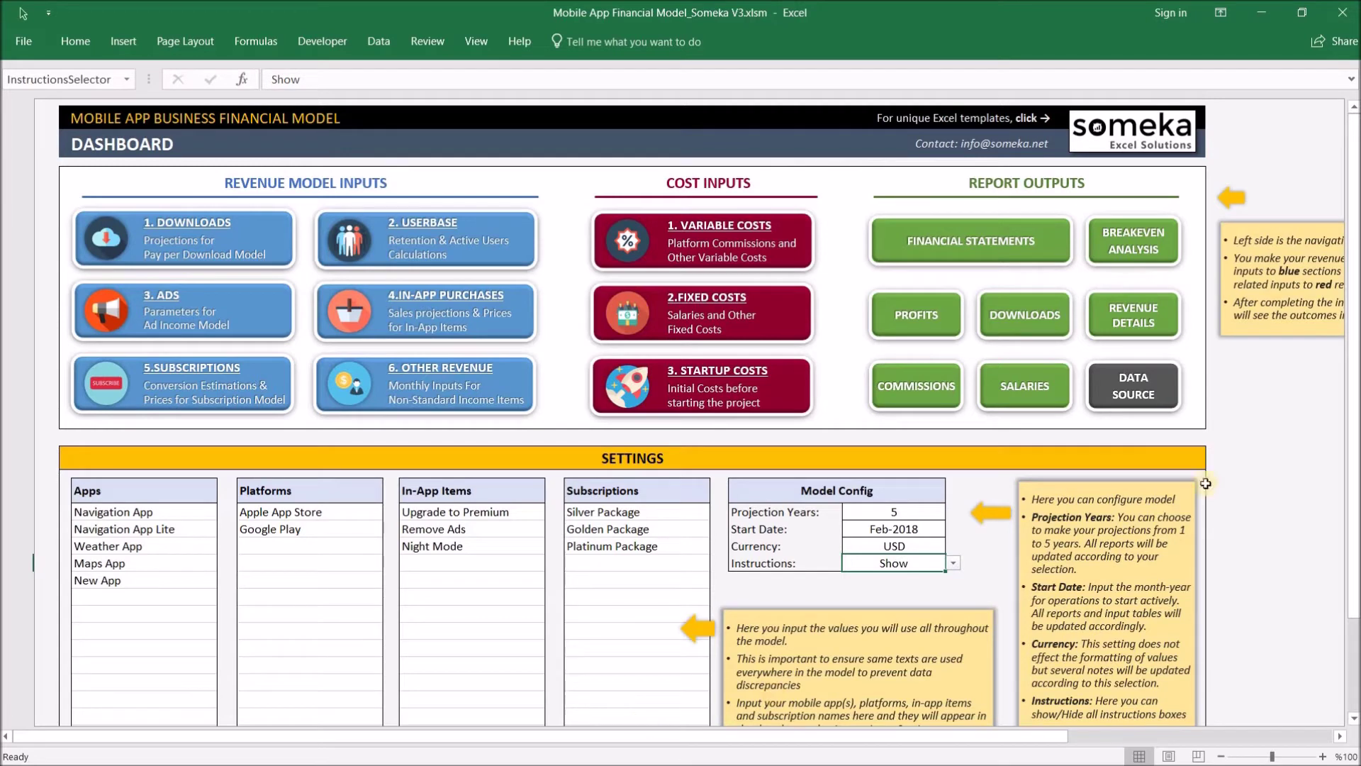
pyautogui.click(1246, 493)
pyautogui.click(937, 562)
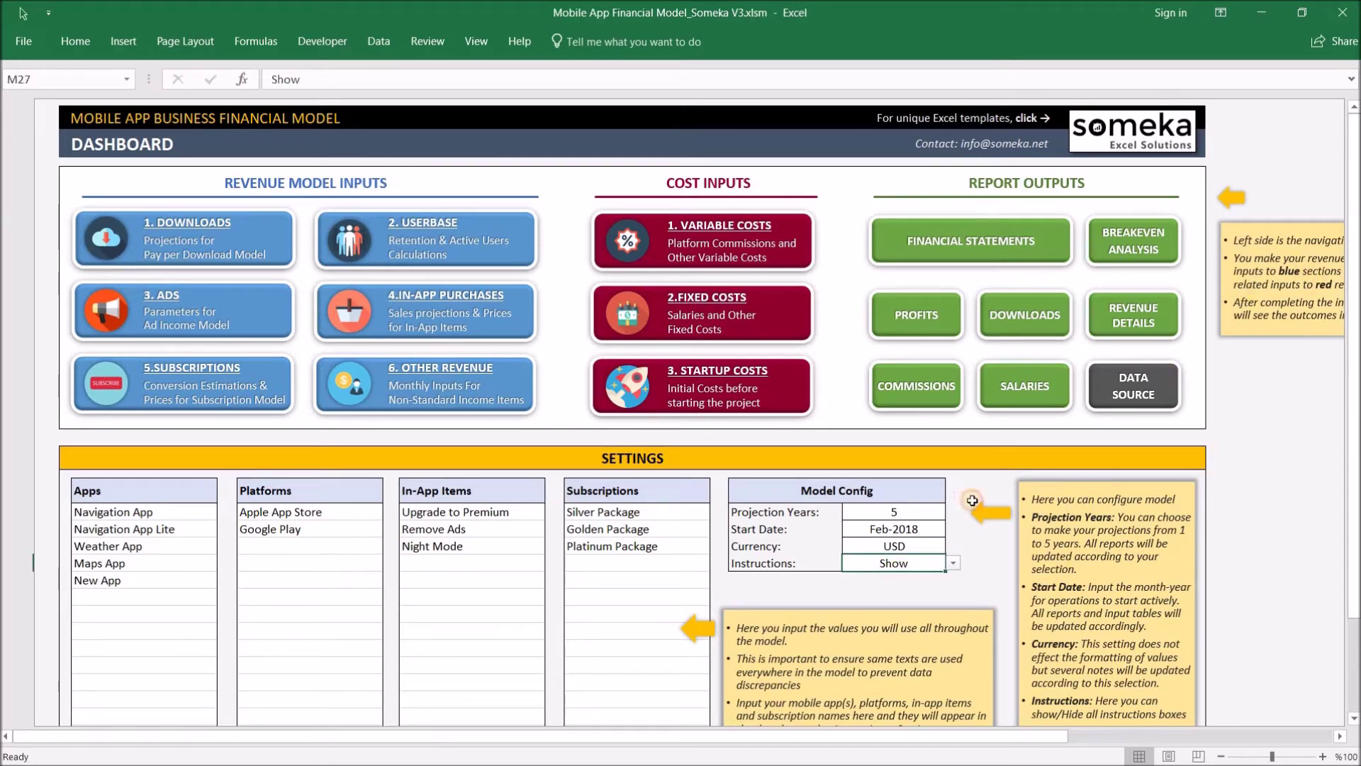
pyautogui.click(954, 564)
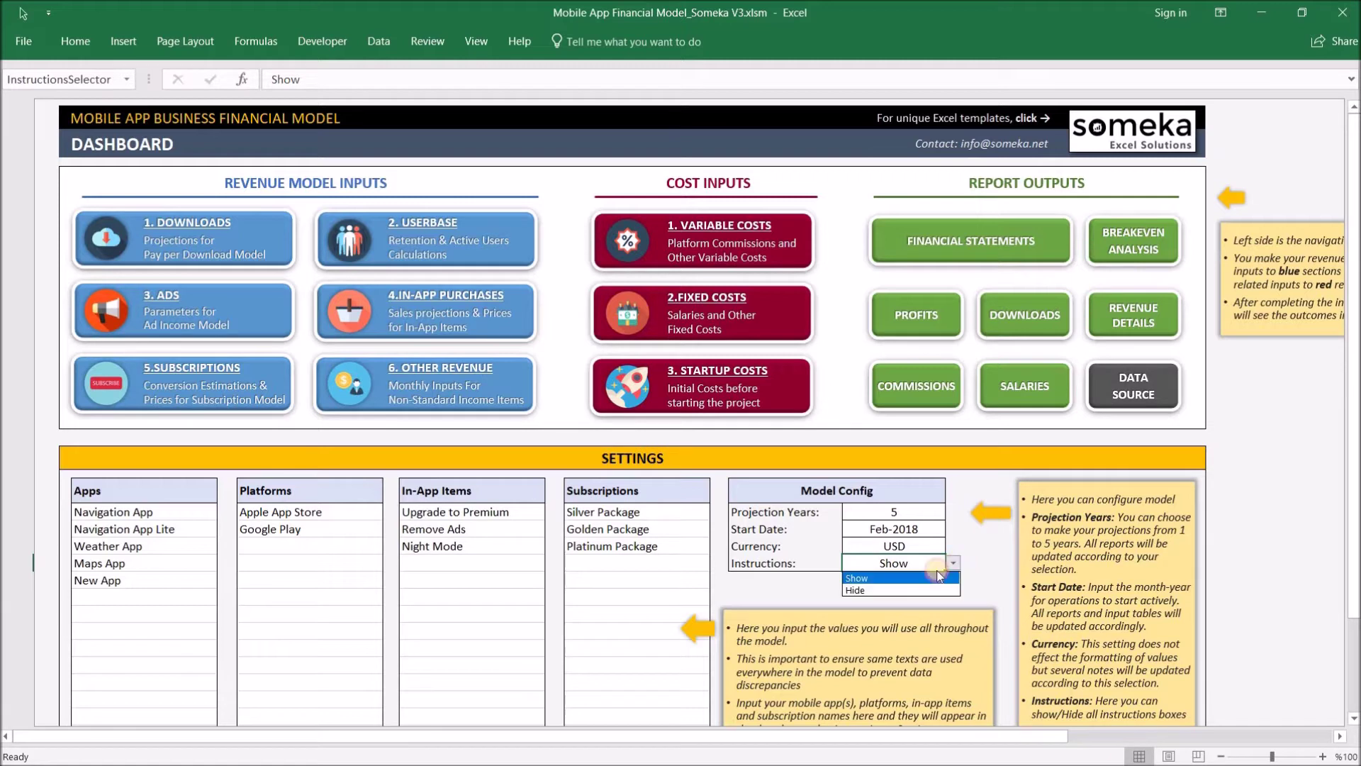
pyautogui.click(890, 589)
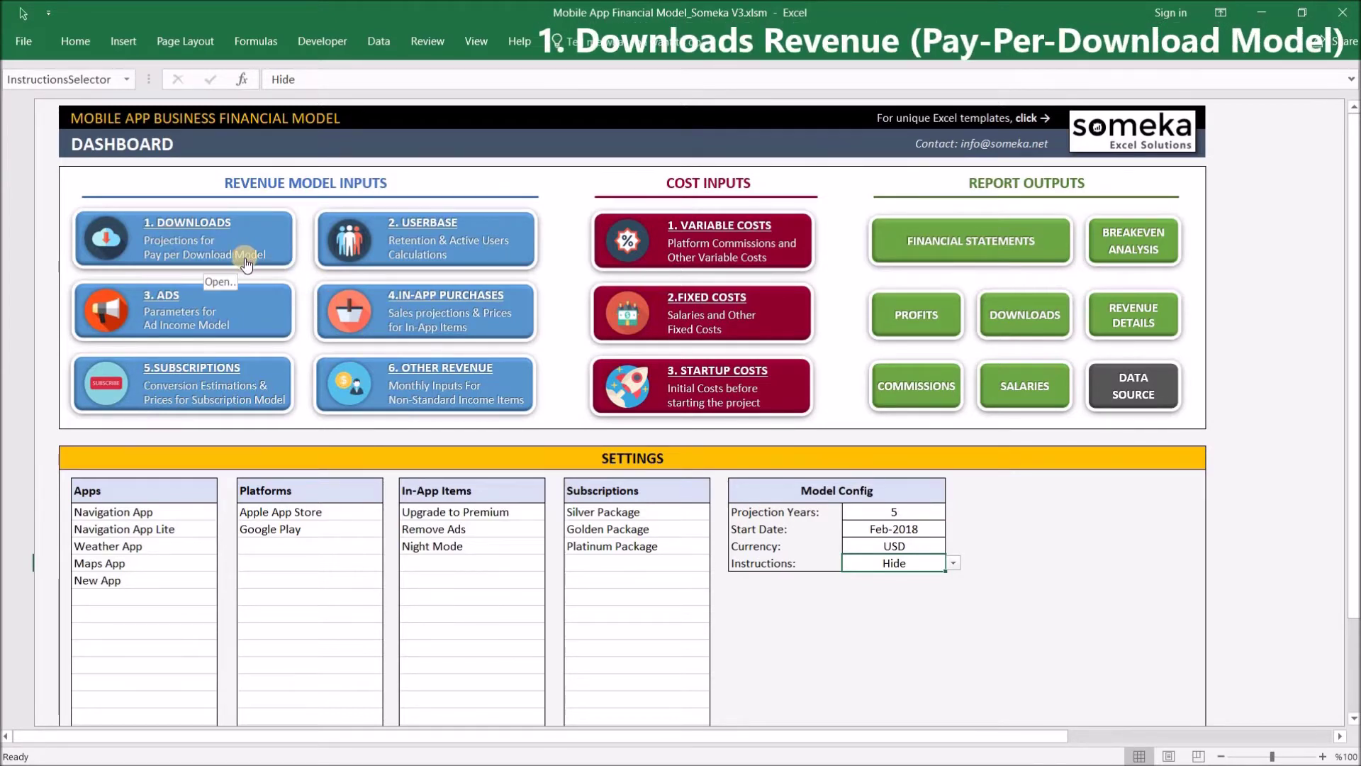
pyautogui.click(200, 244)
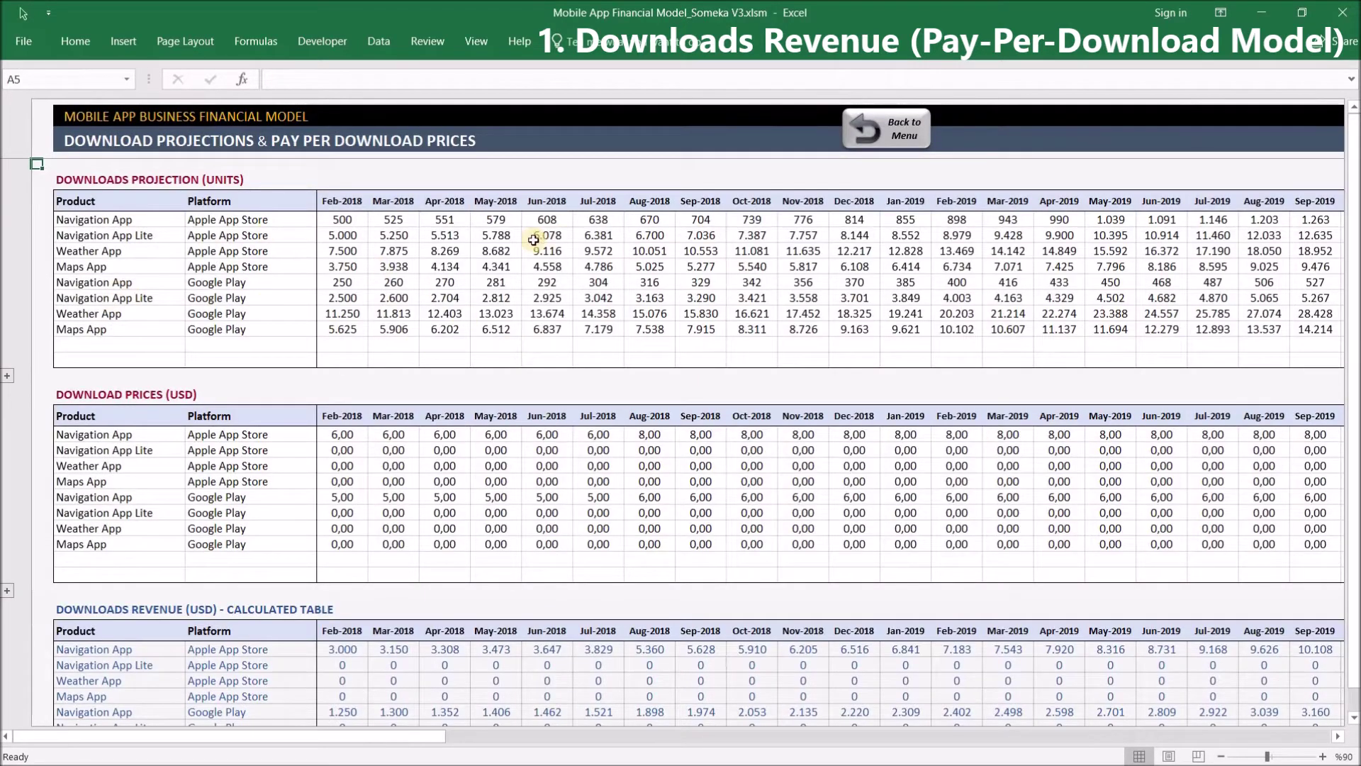
# Inspect the product, platform and Feb/Apr/May-2018 download price cells in the projections tables
pyautogui.click(122, 234)
pyautogui.click(268, 237)
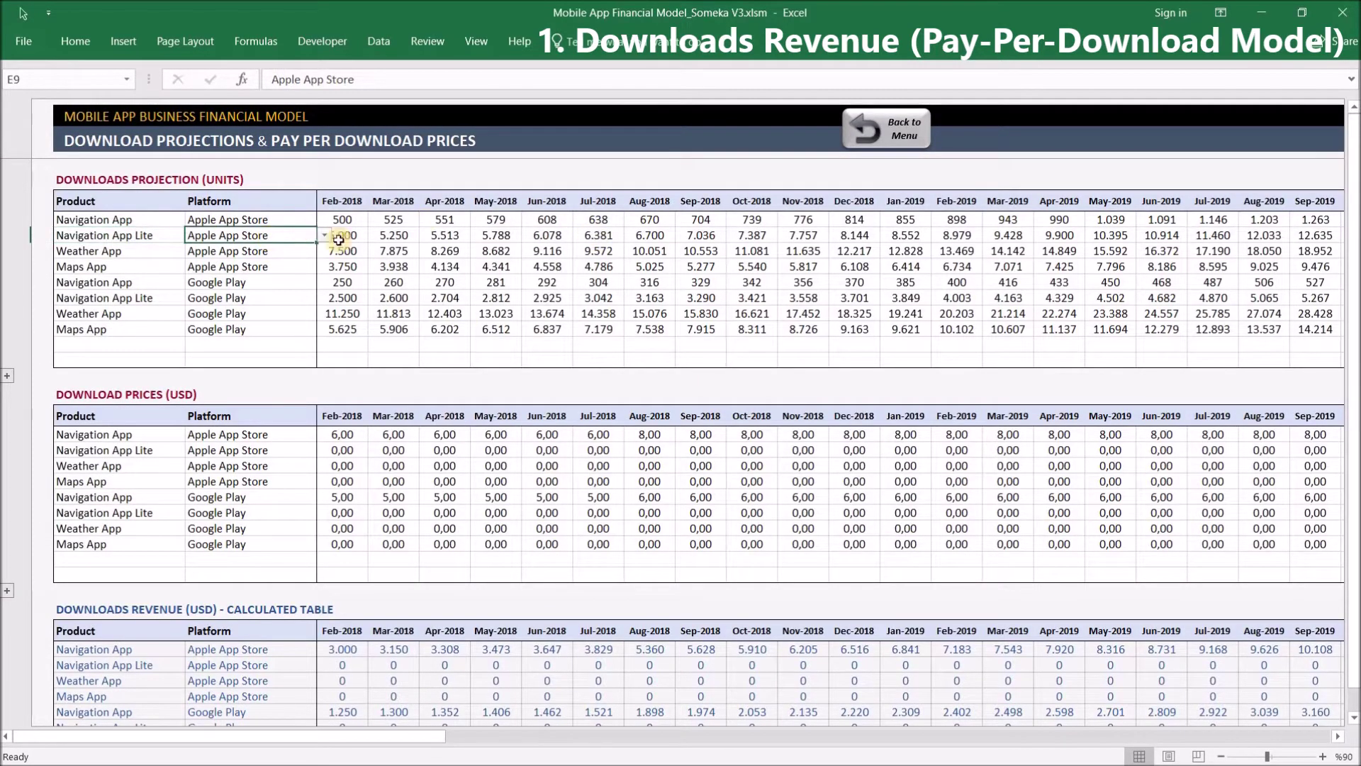
pyautogui.click(496, 480)
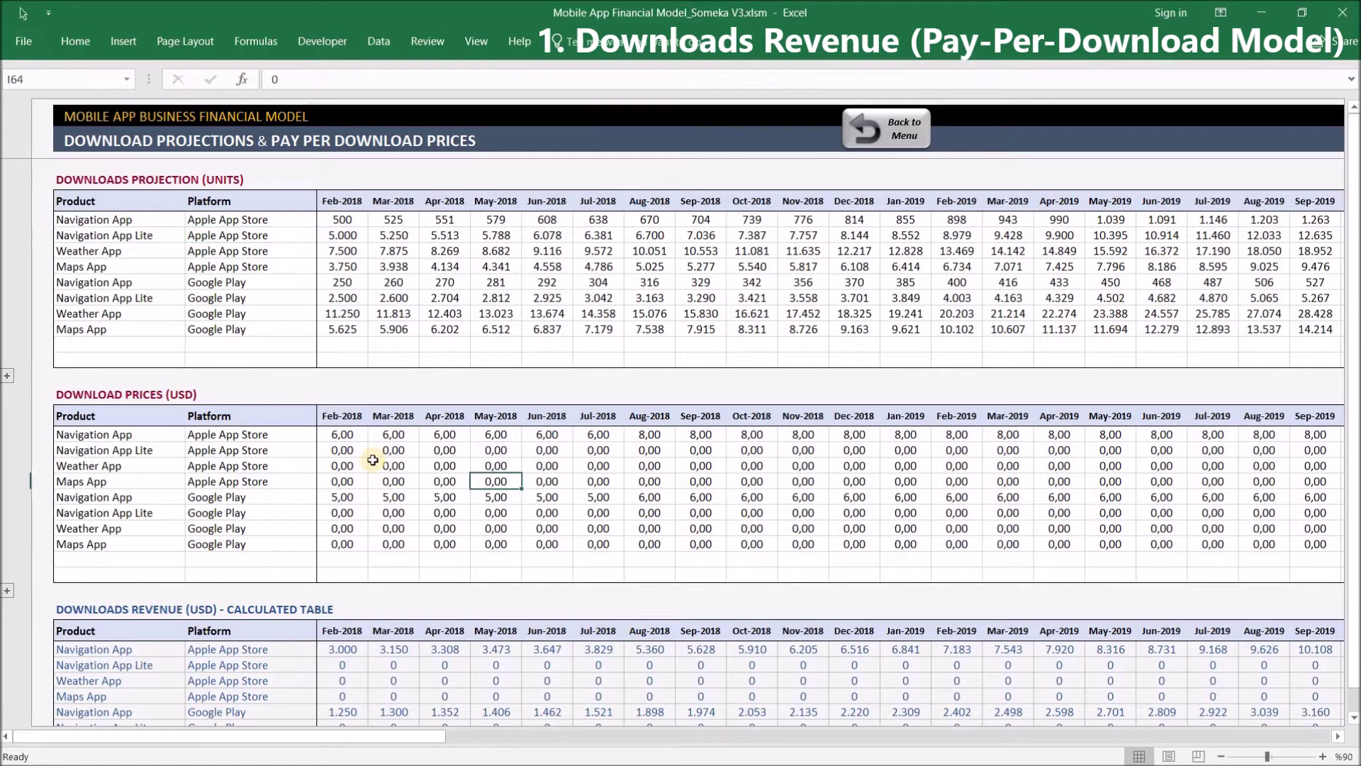
pyautogui.click(444, 466)
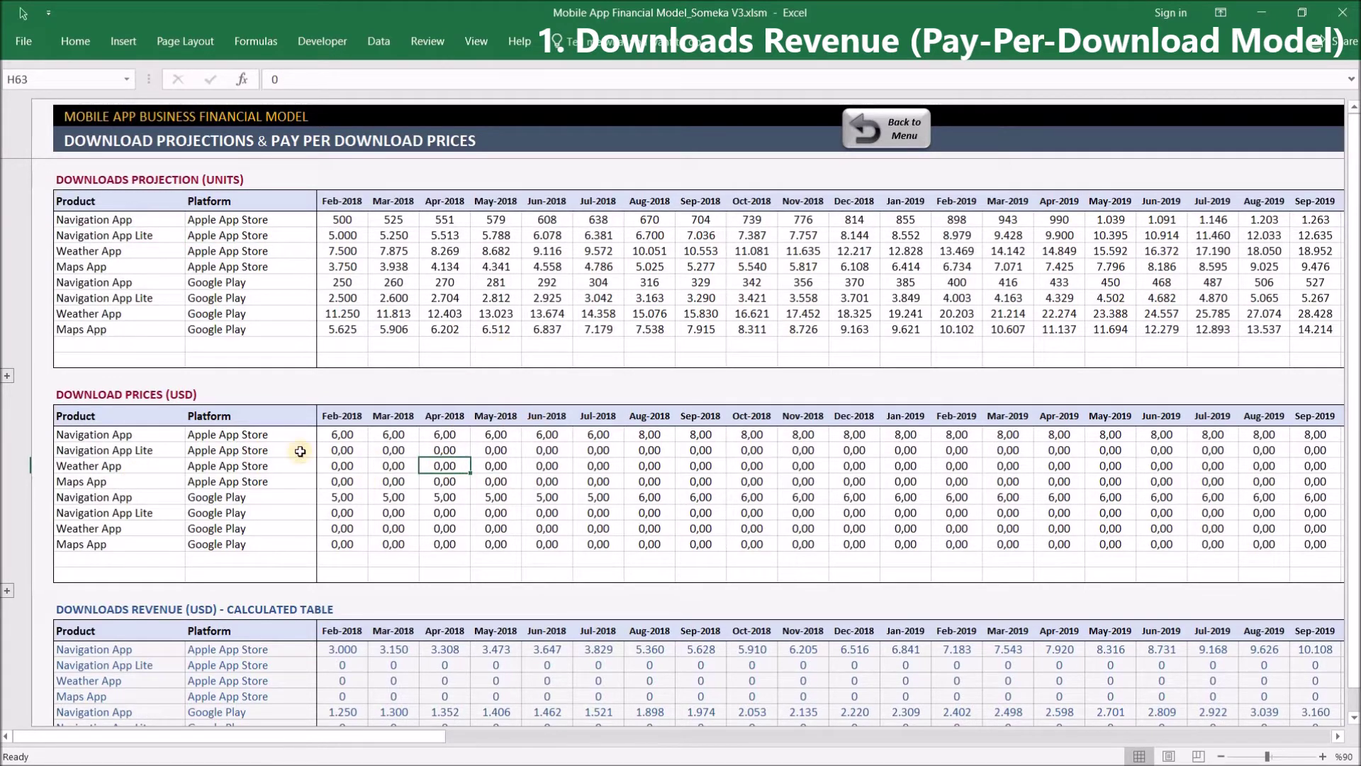
pyautogui.click(351, 450)
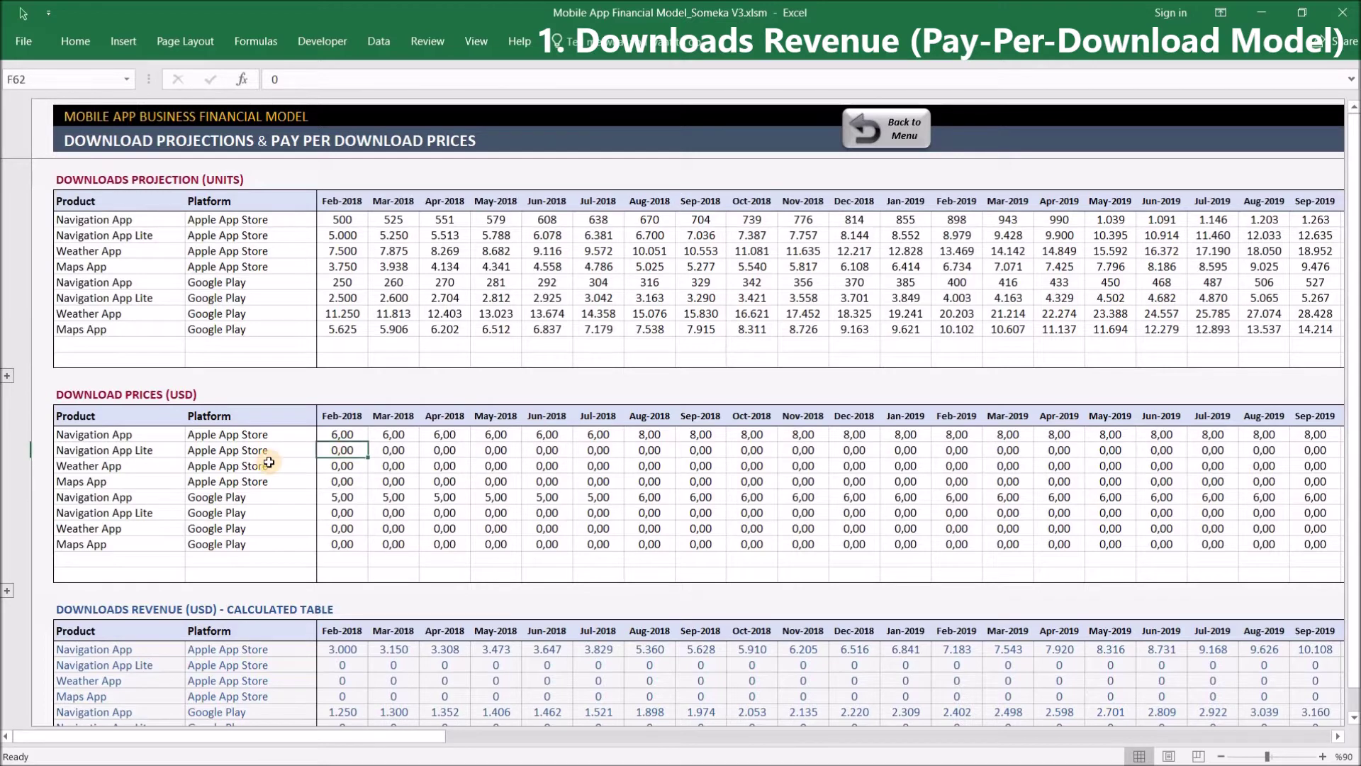
pyautogui.click(287, 239)
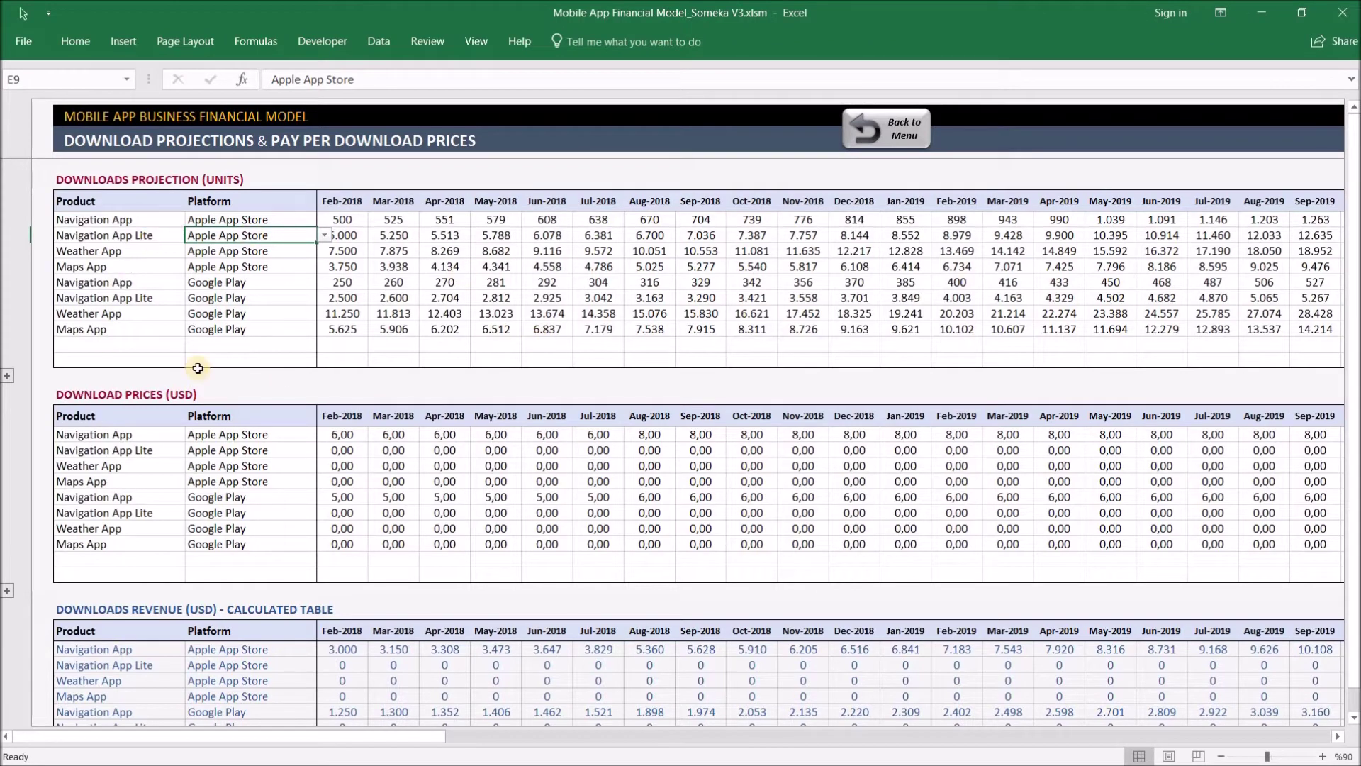
pyautogui.click(119, 343)
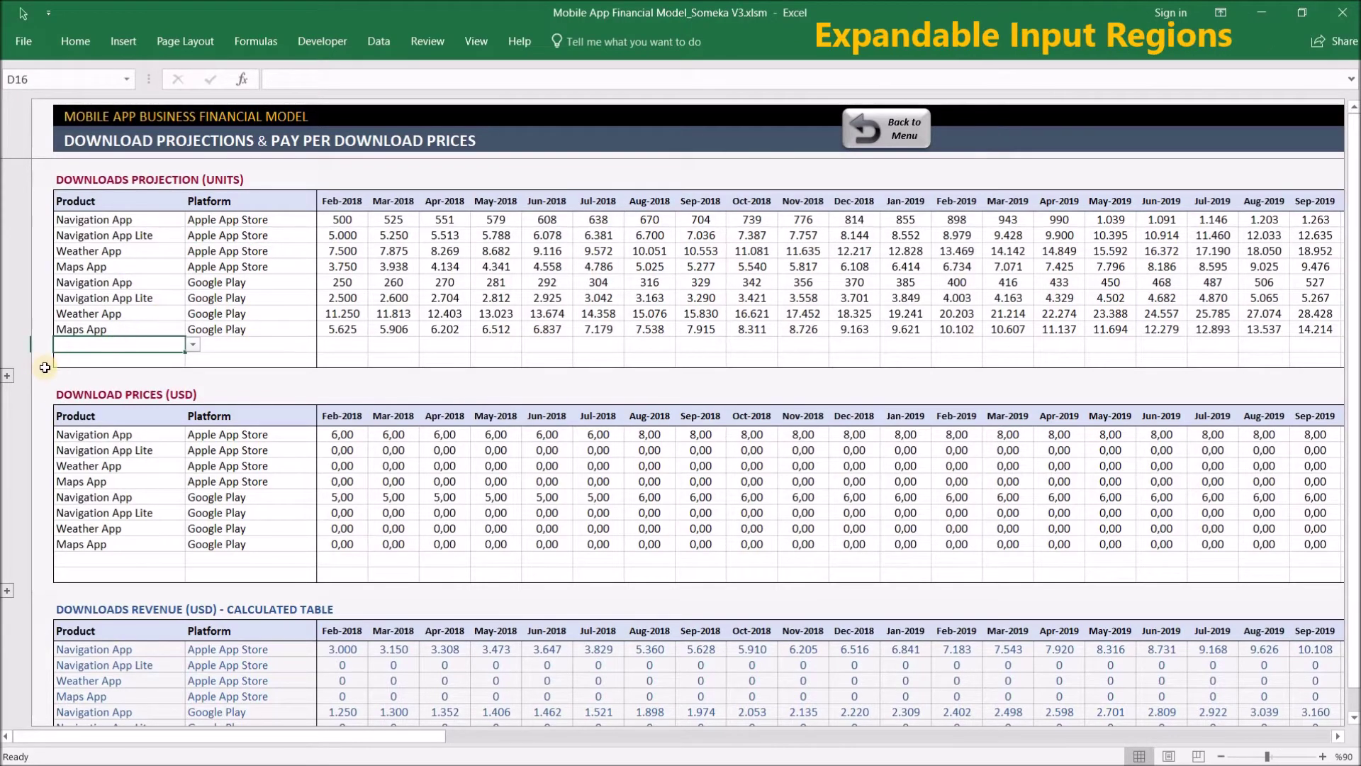
# Expand then collapse the extra projection rows, and check a Jan-2019 projection and revenue formula
pyautogui.click(5, 376)
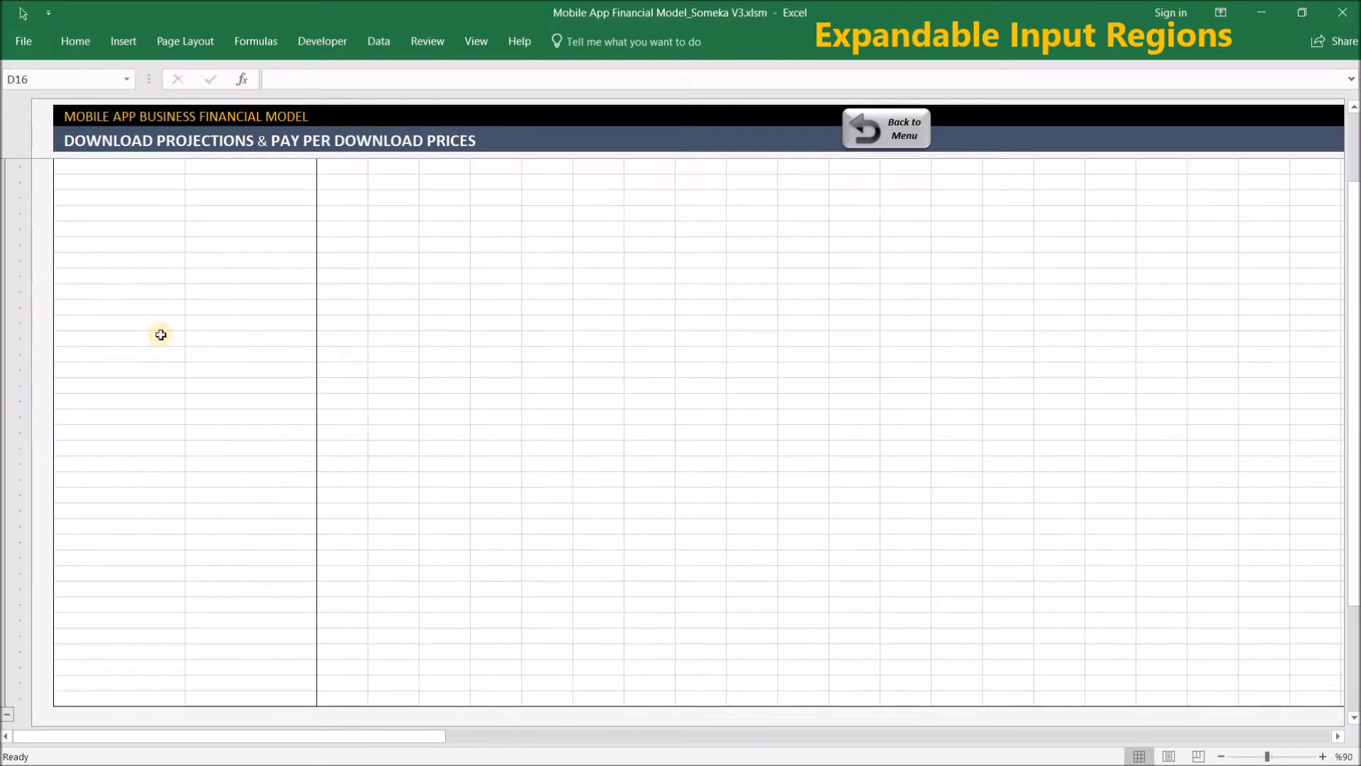
pyautogui.click(6, 373)
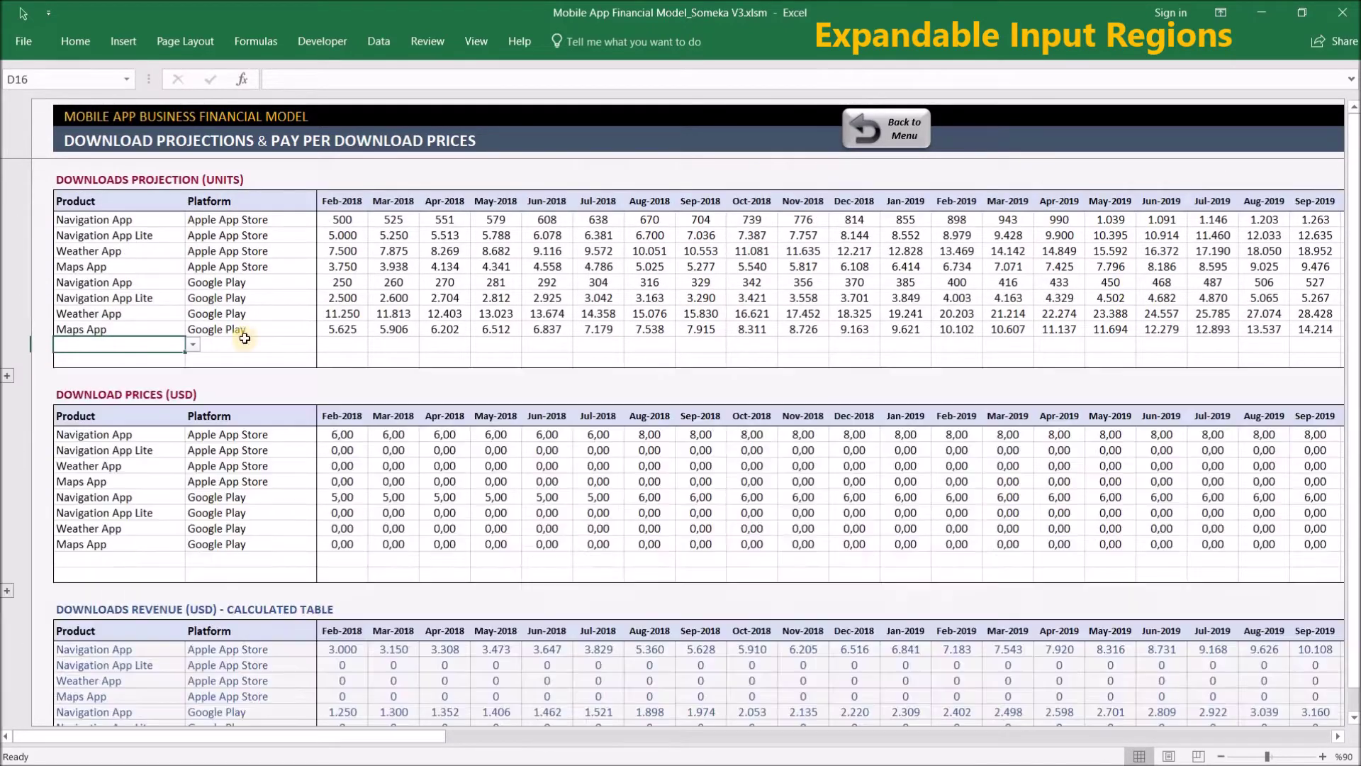
pyautogui.click(207, 297)
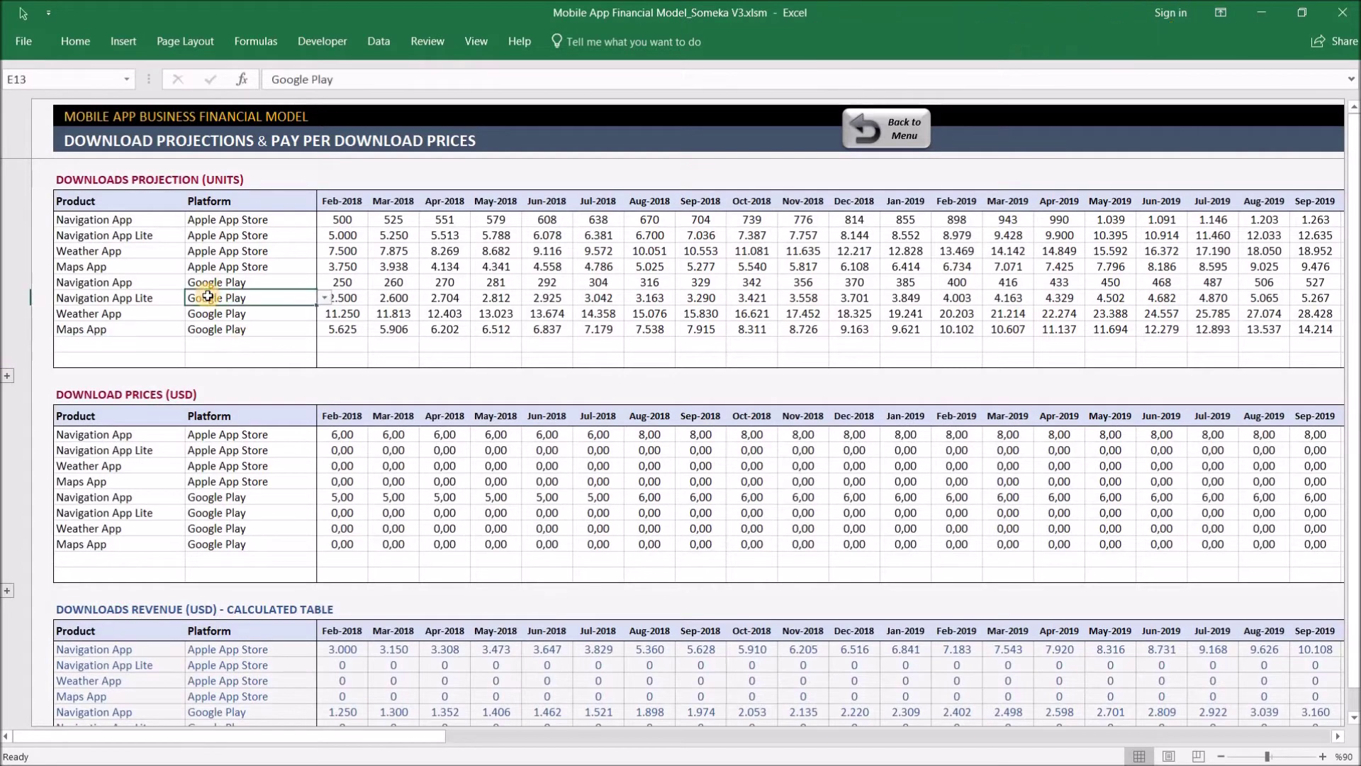
pyautogui.click(893, 278)
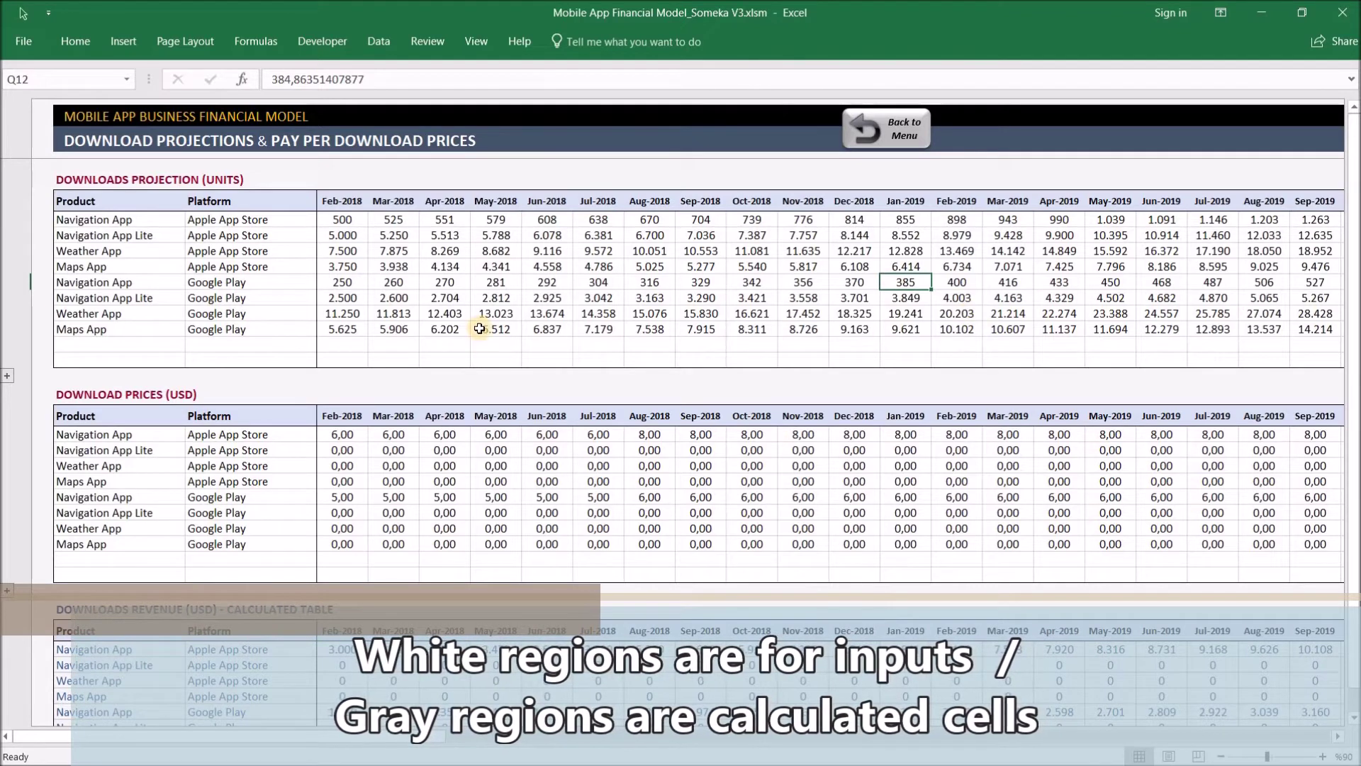
pyautogui.scroll(-3, 805, 575)
pyautogui.click(599, 549)
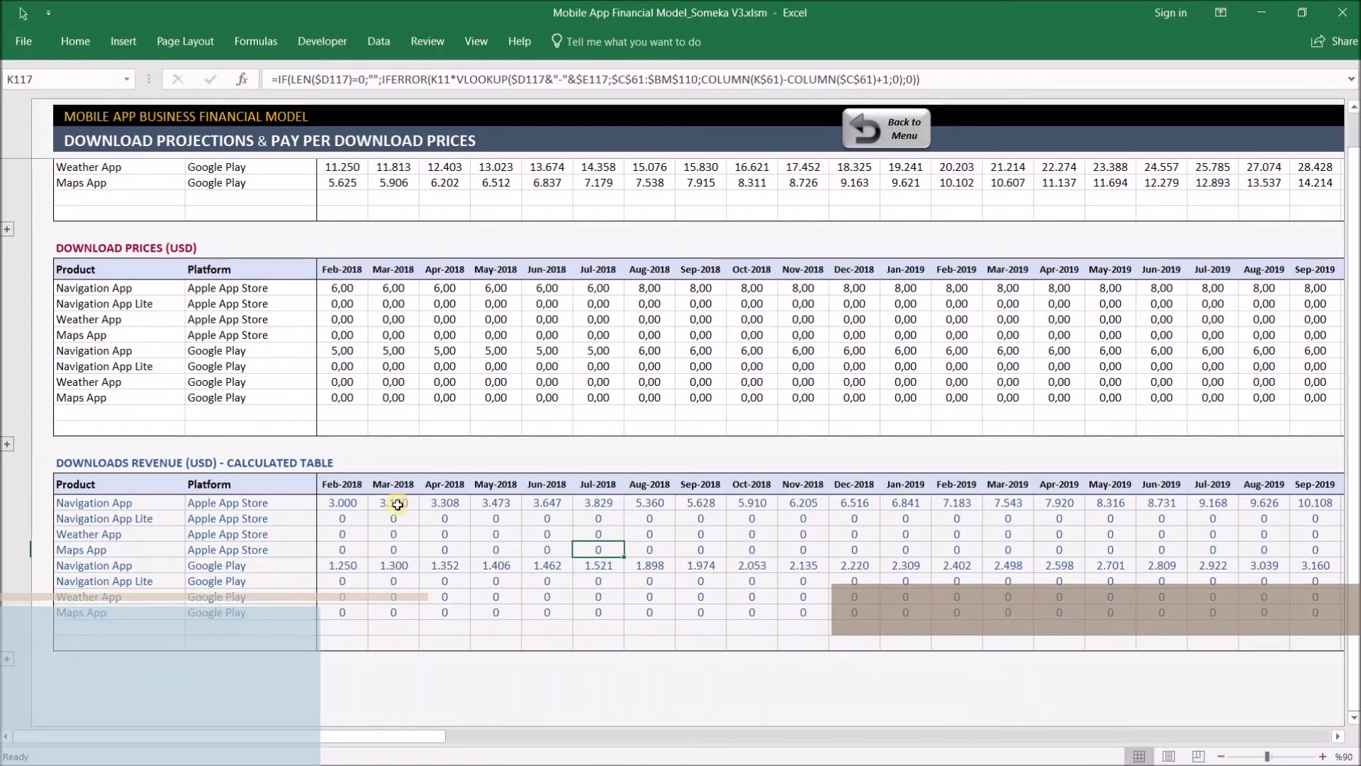
# Check the Maps App and Weather App platform entries, then go back to the Dashboard
pyautogui.scroll(3, 305, 350)
pyautogui.click(293, 266)
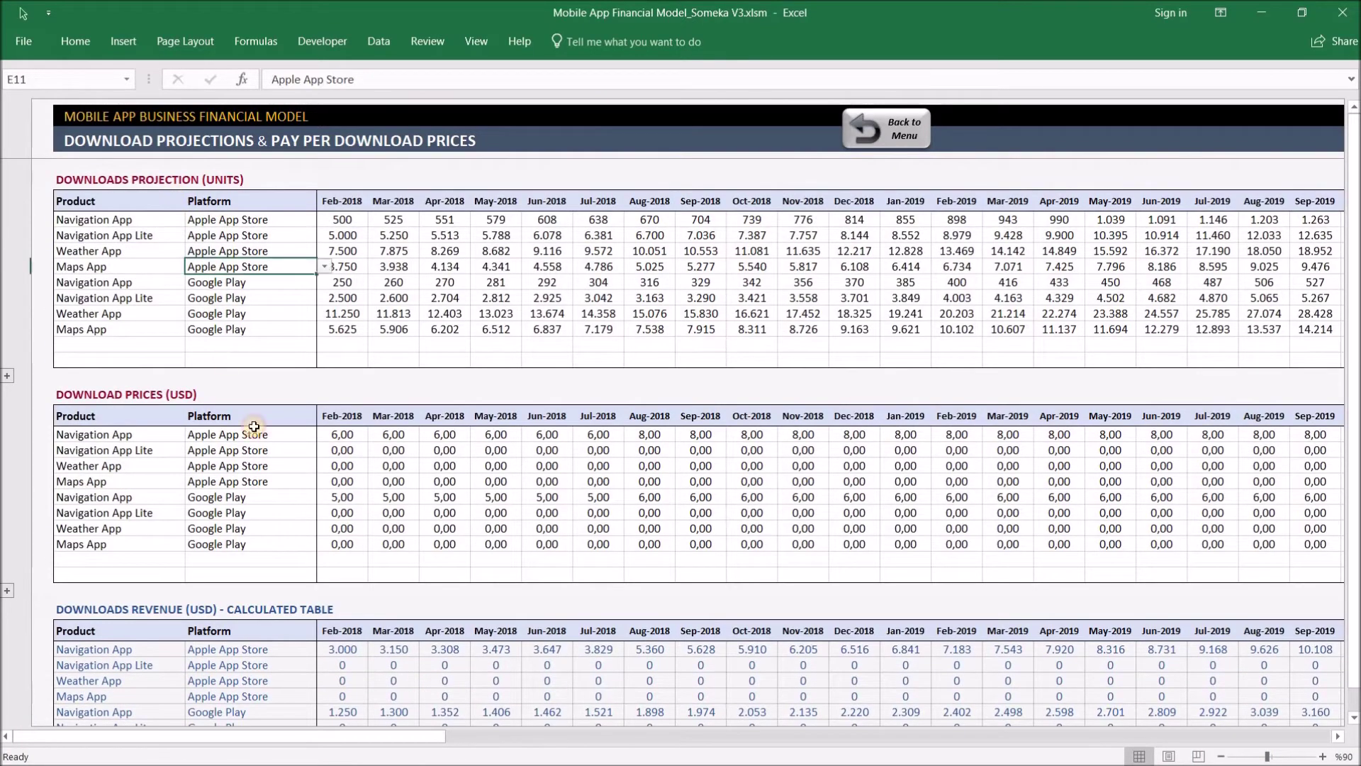
pyautogui.click(250, 466)
pyautogui.scroll(-2, 166, 626)
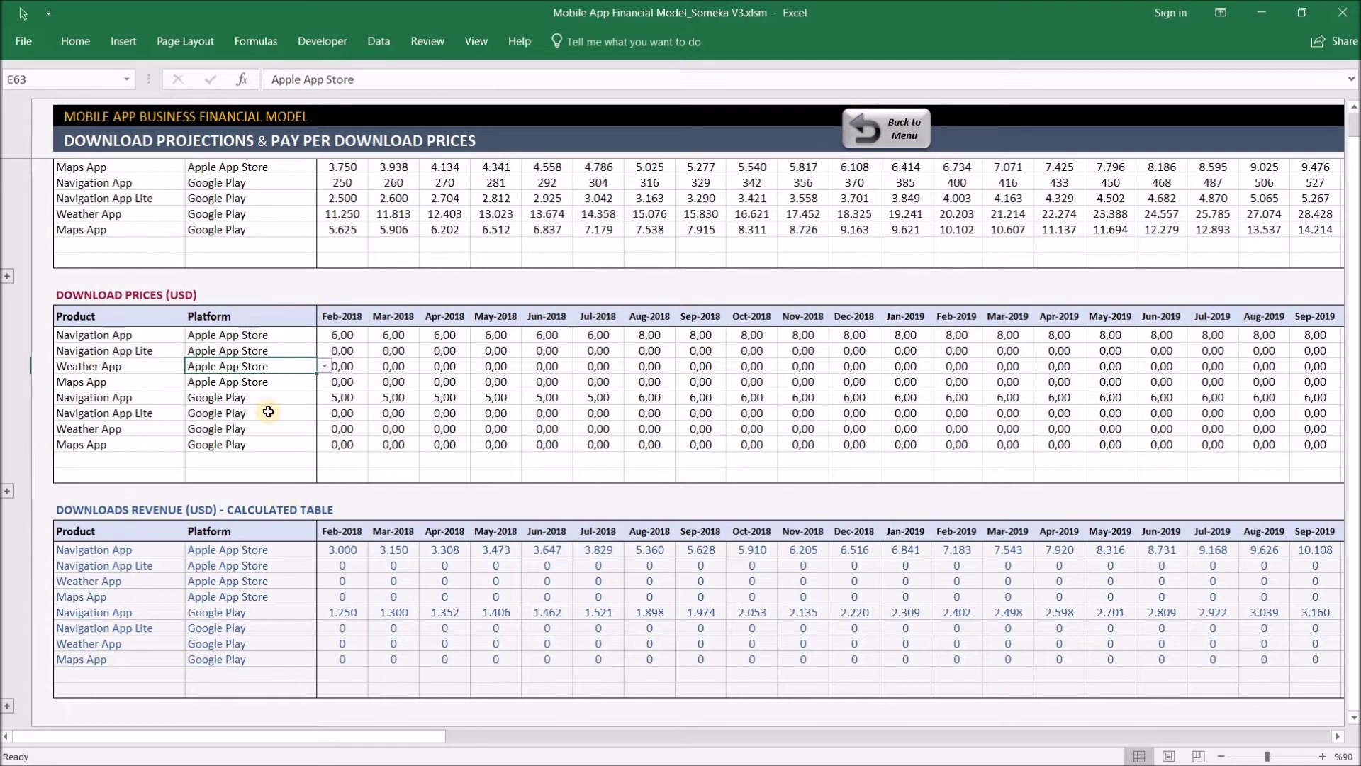
pyautogui.scroll(1, 562, 581)
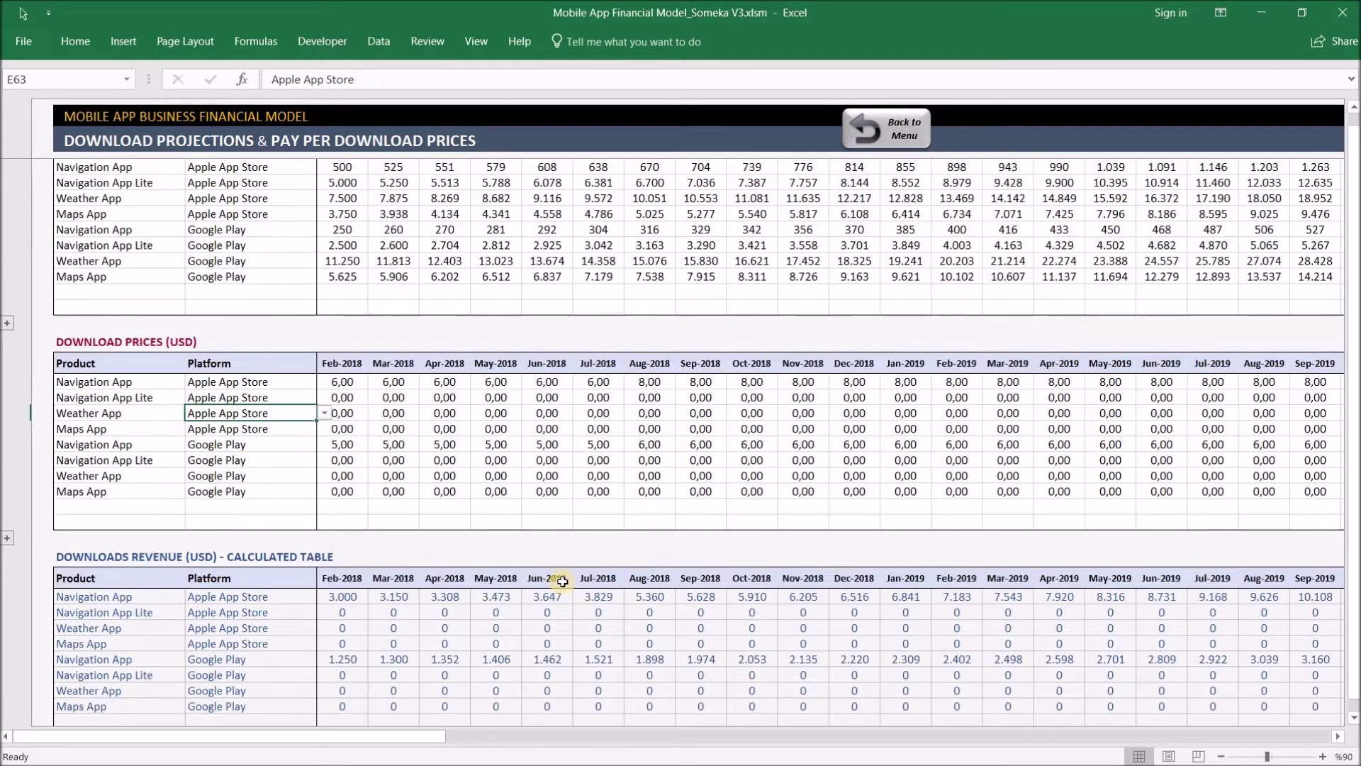
pyautogui.scroll(1, 562, 581)
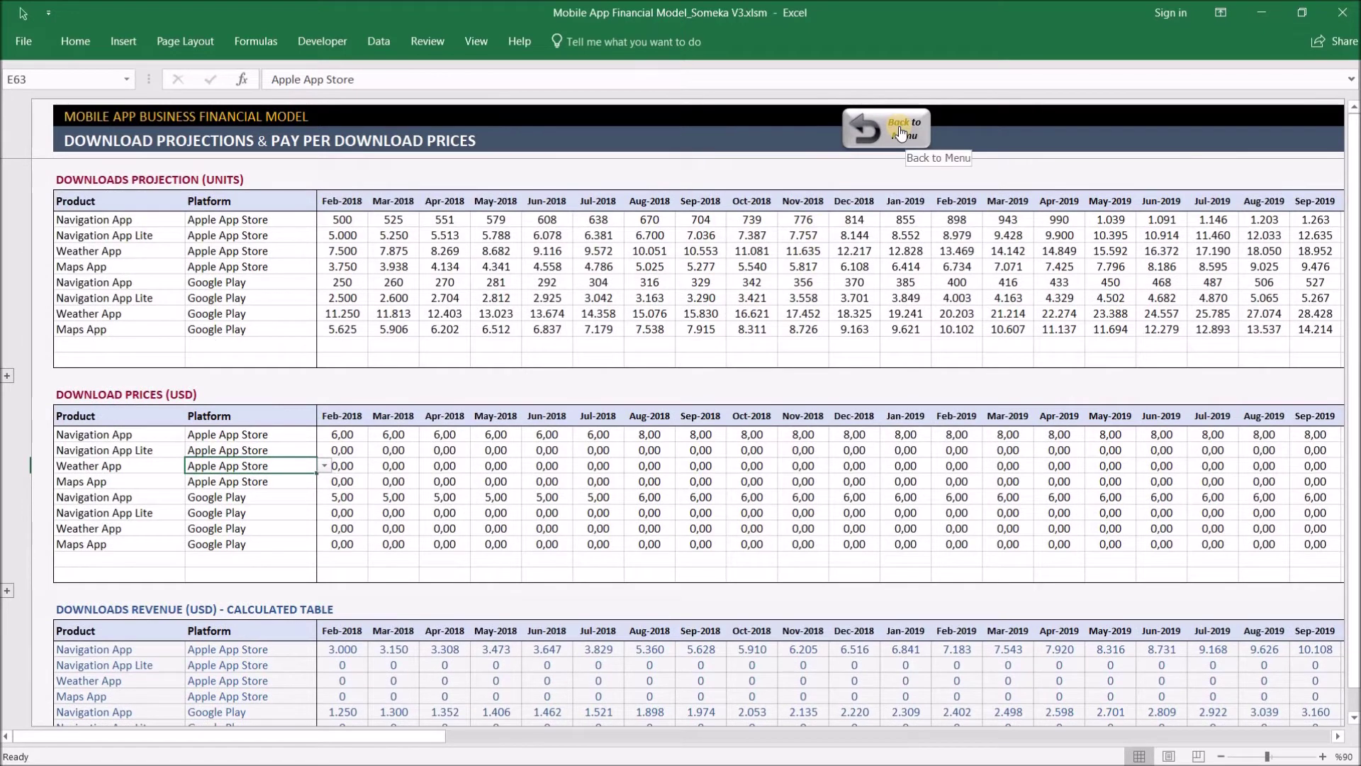
pyautogui.click(900, 133)
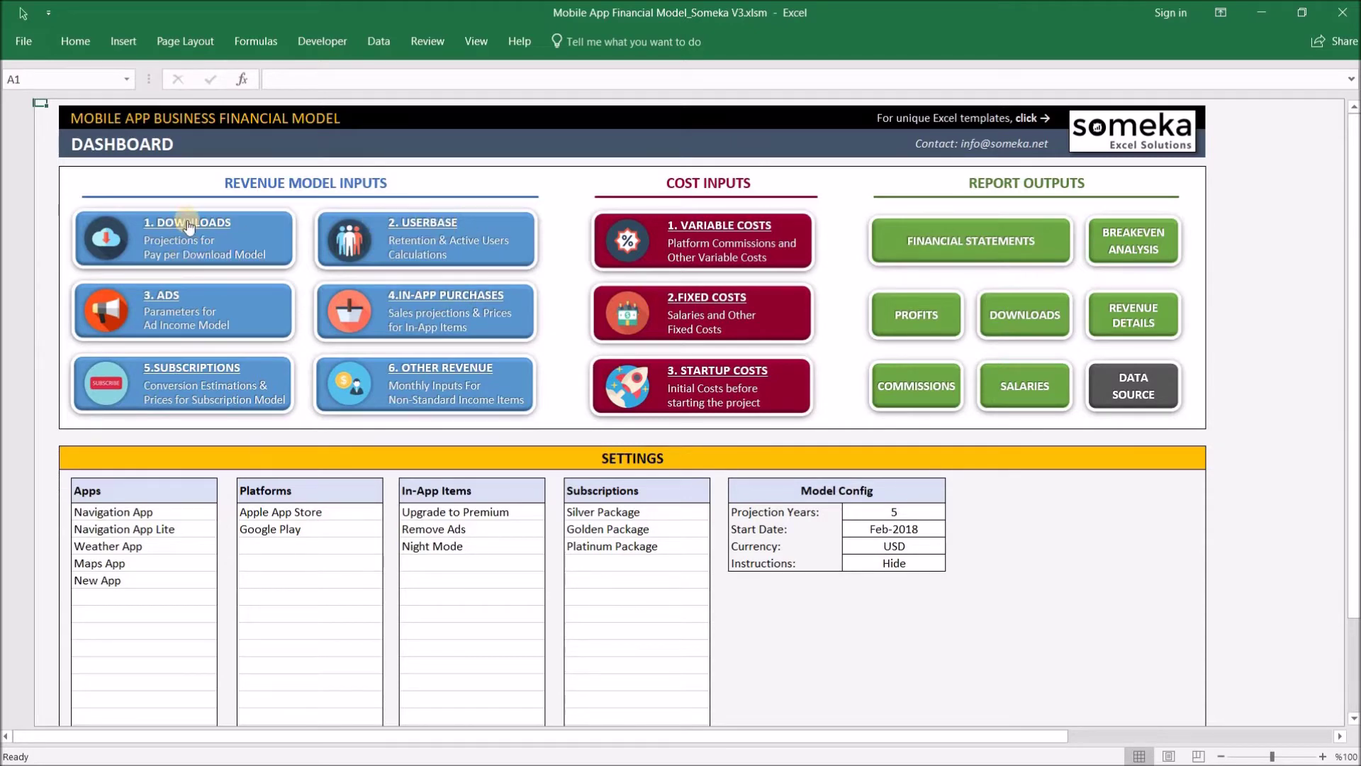
# Open the 2. USERBASE retention and active users calculations from the Dashboard
pyautogui.click(432, 224)
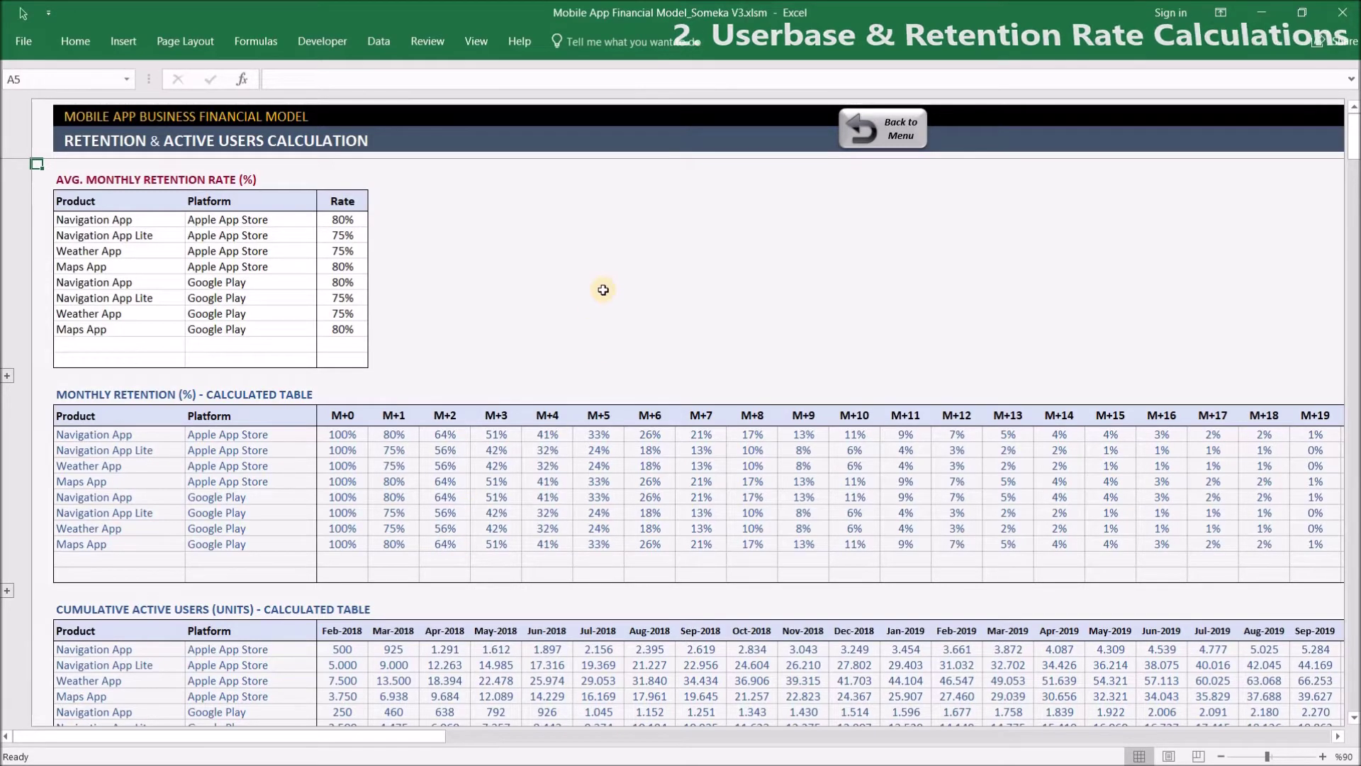
# Inspect Navigation App's platform, its 80% average retention rate and a monthly retention formula
pyautogui.click(273, 219)
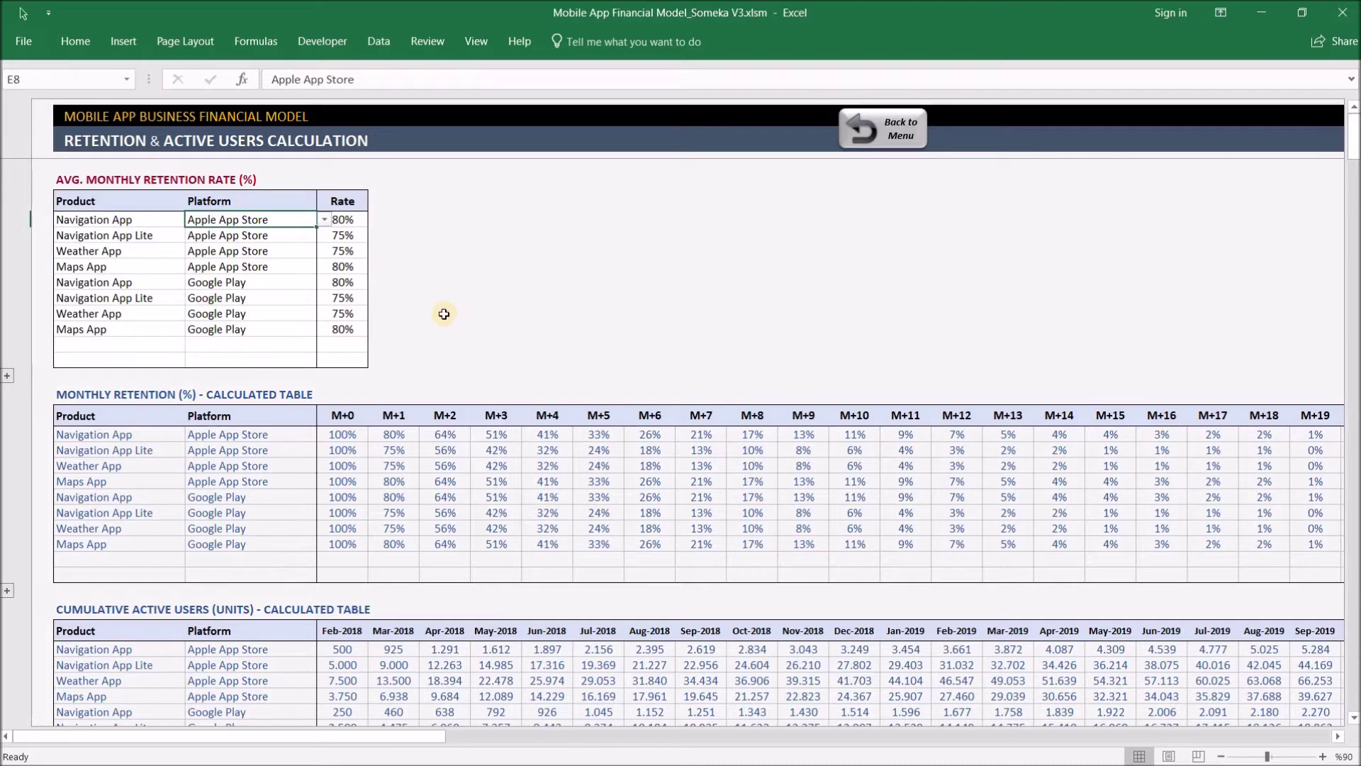
pyautogui.click(344, 220)
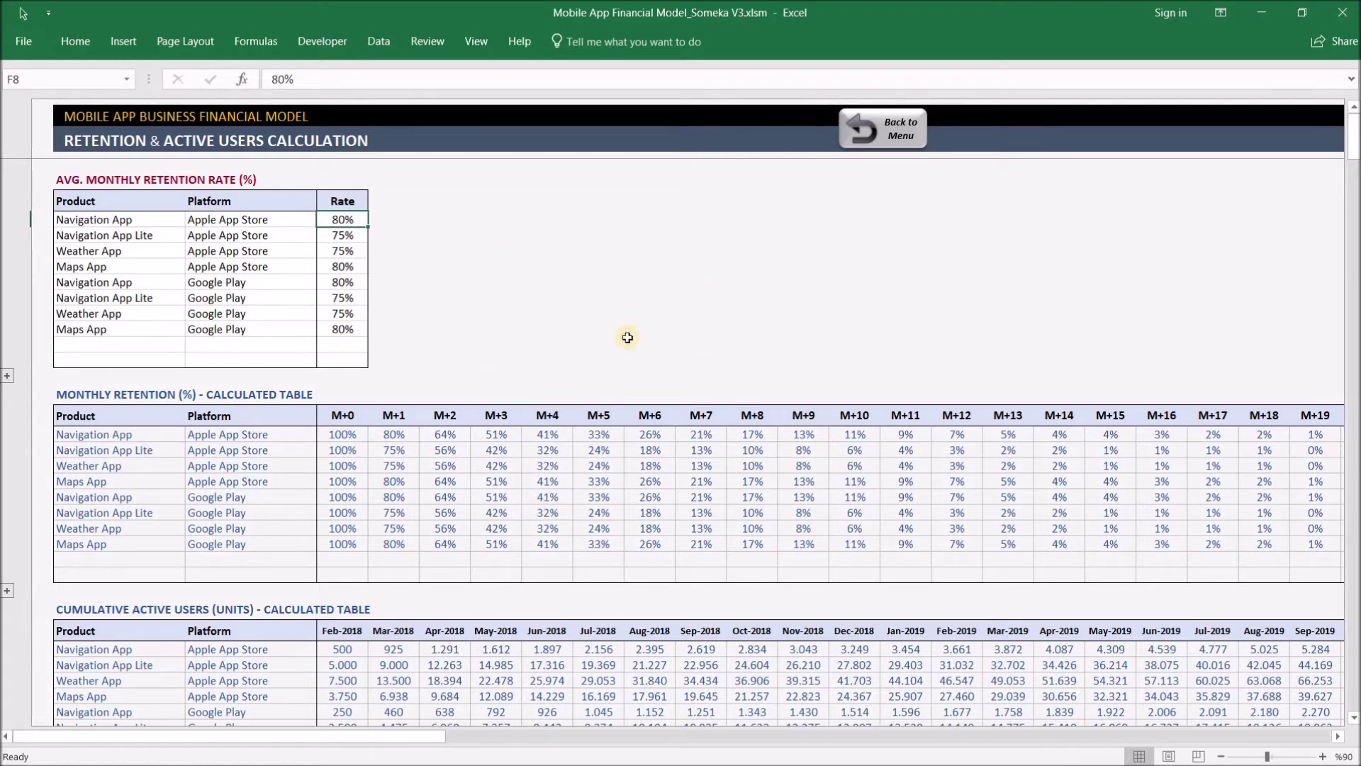
pyautogui.scroll(-2, 528, 591)
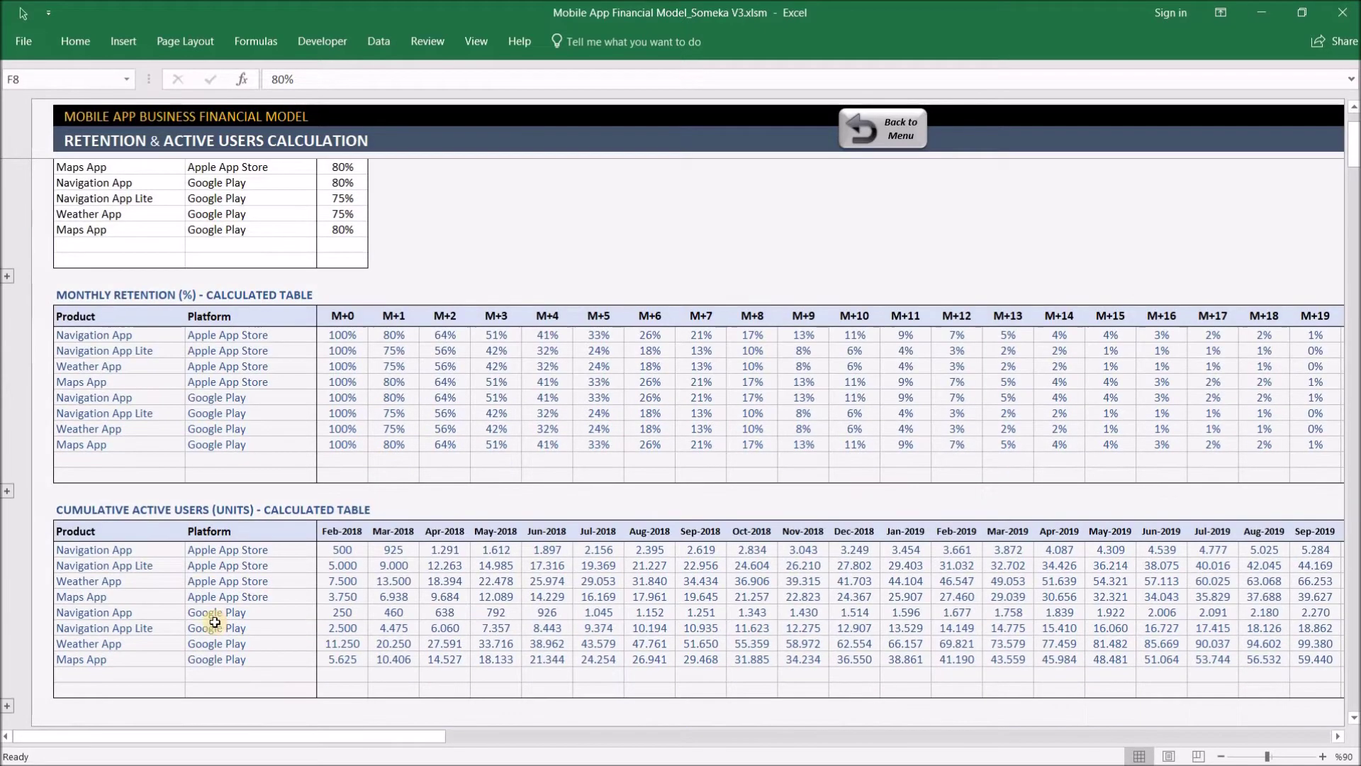
pyautogui.scroll(2, 571, 521)
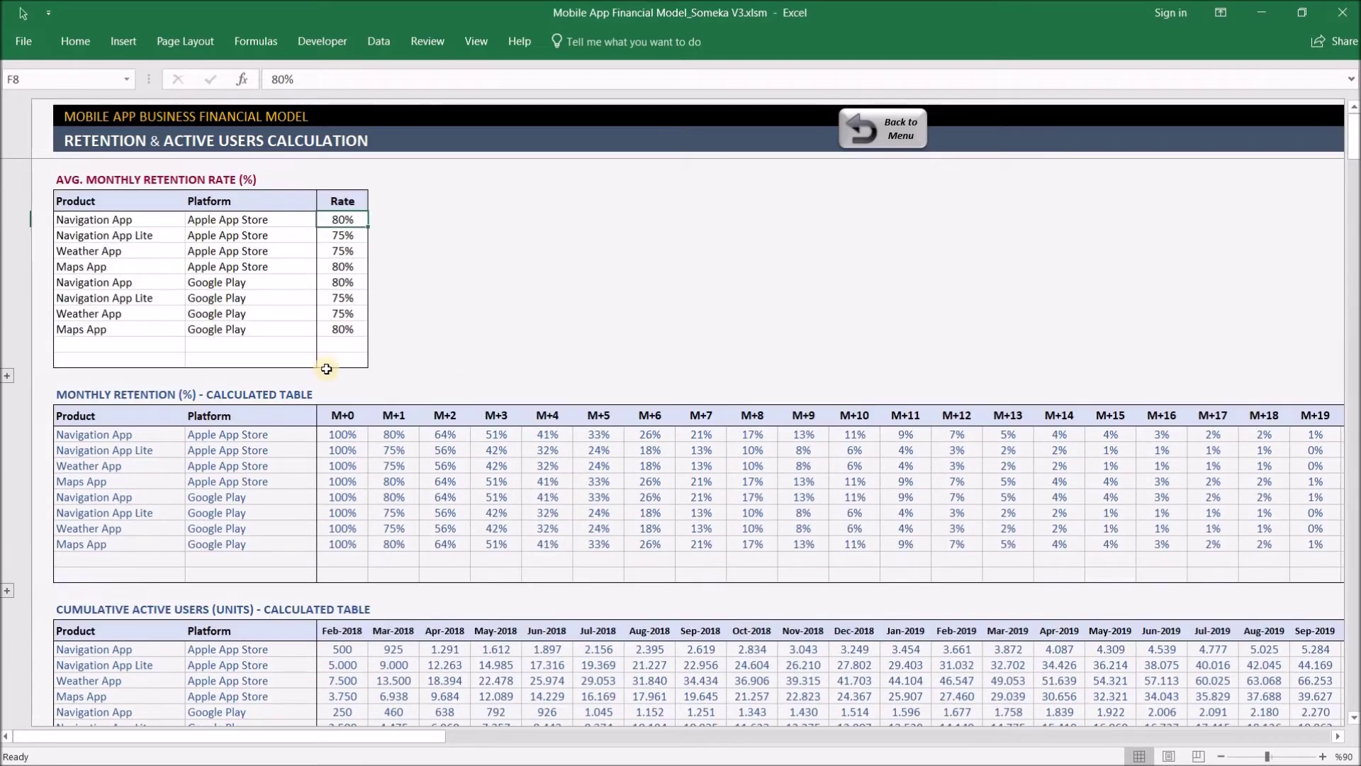
pyautogui.click(447, 498)
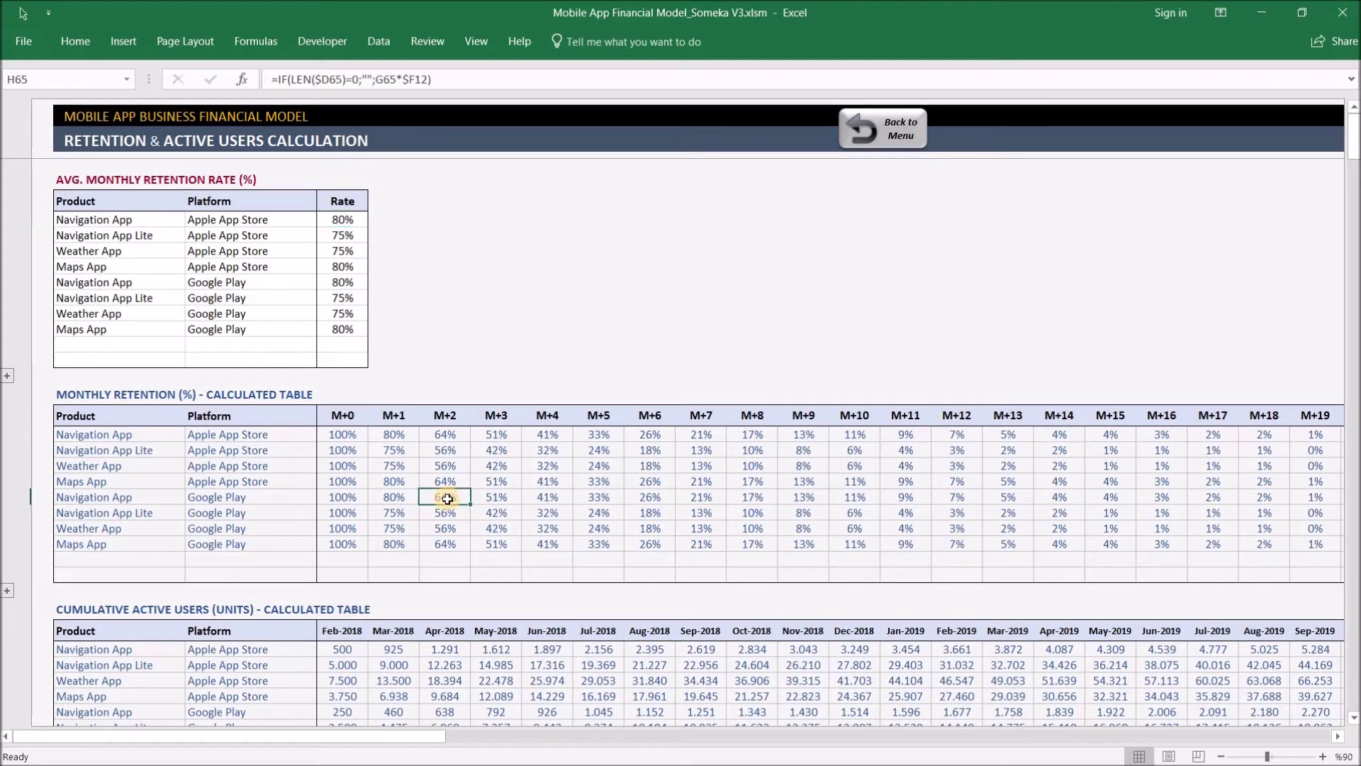
pyautogui.click(449, 446)
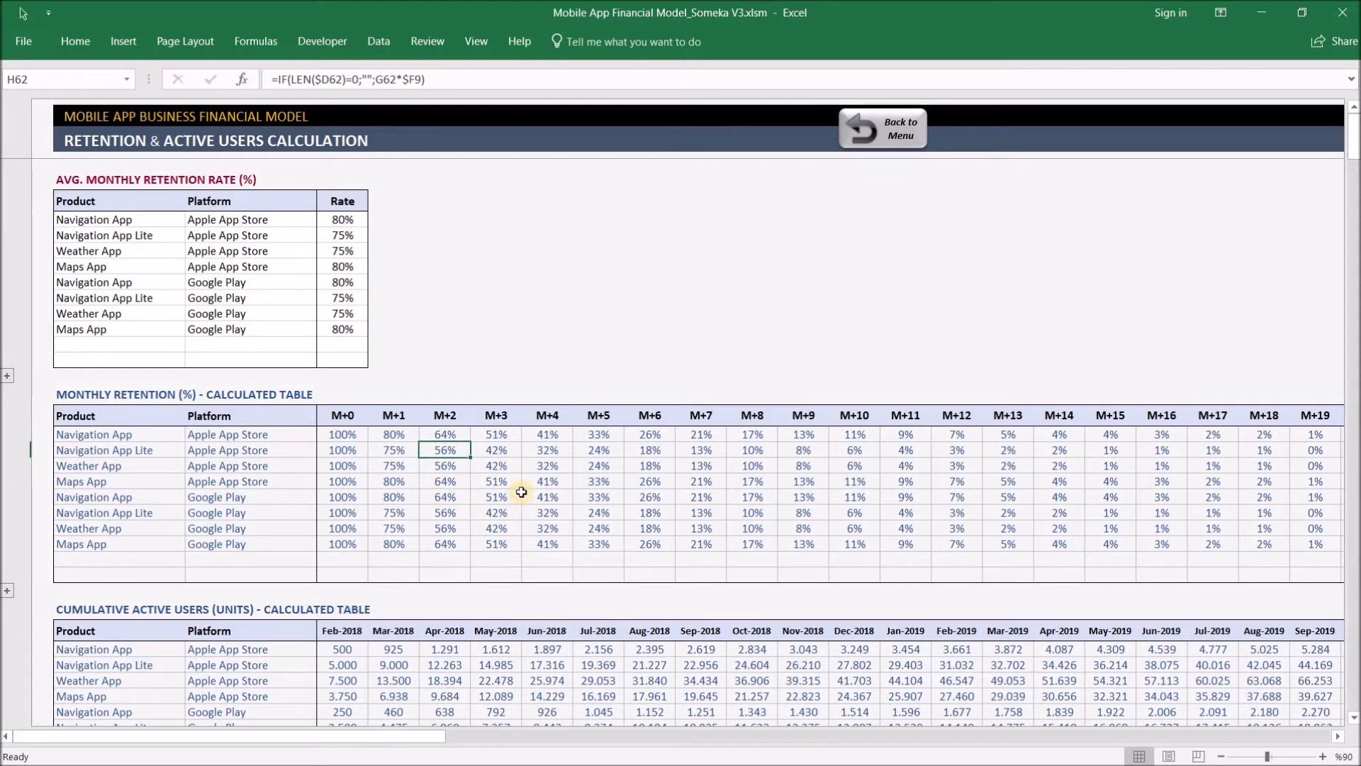
pyautogui.press('F2')
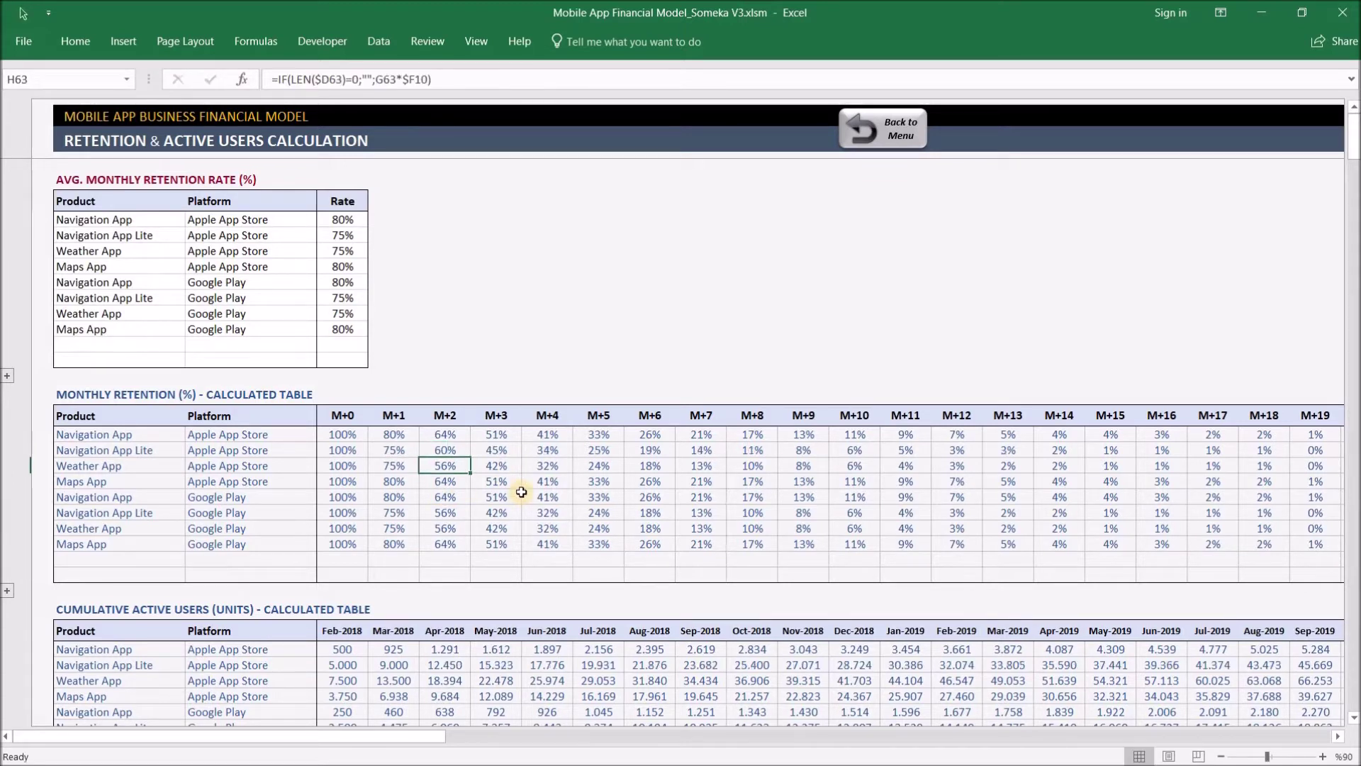
pyautogui.press('Tab')
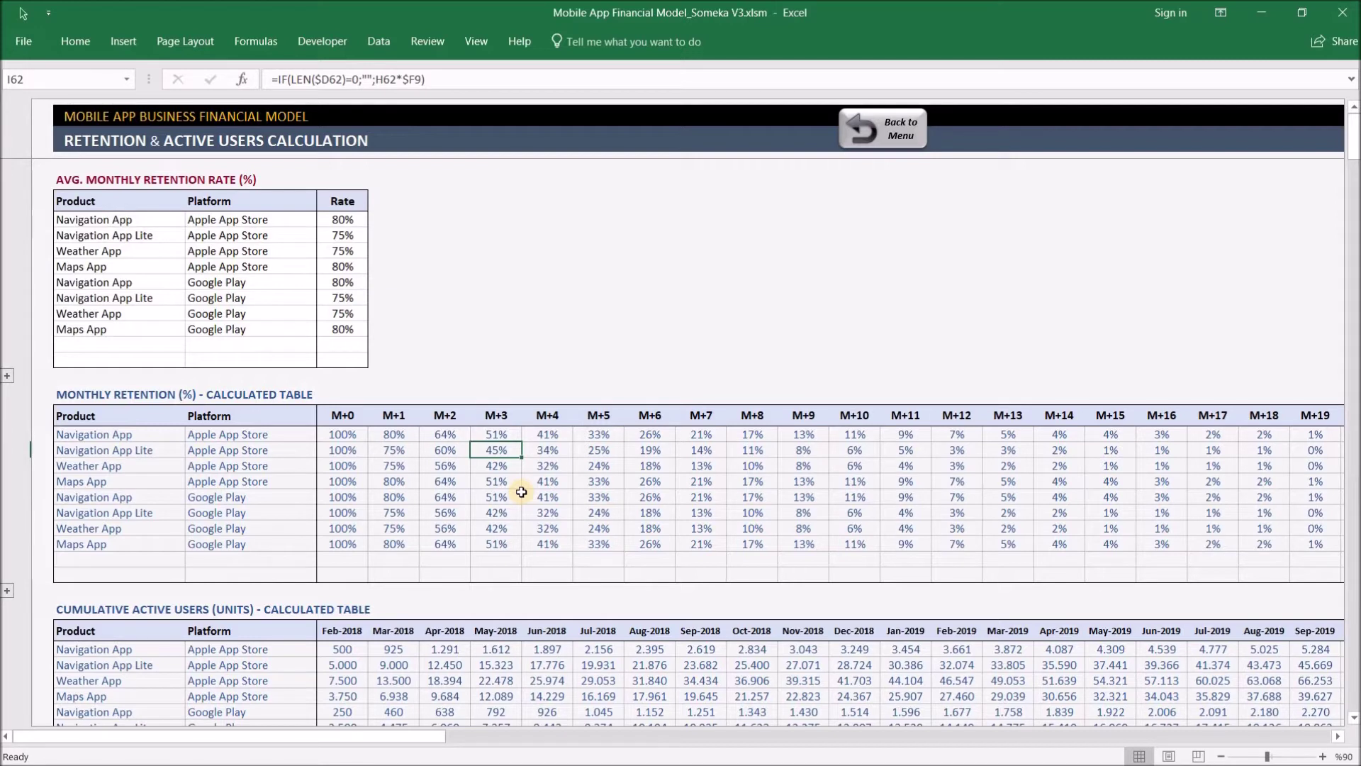
pyautogui.press('F2')
pyautogui.press('Return')
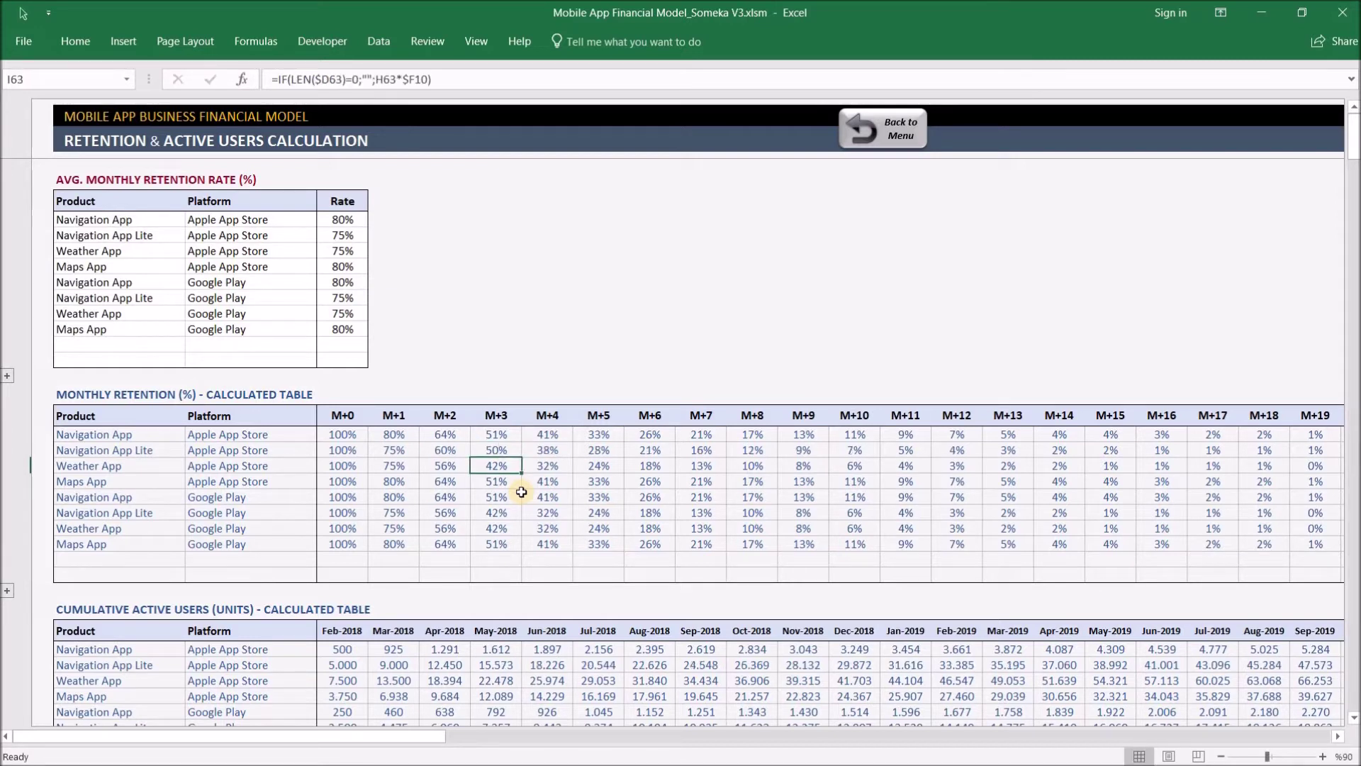
pyautogui.hotkey('ctrl', 'z')
pyautogui.hotkey('ctrl', 'z')
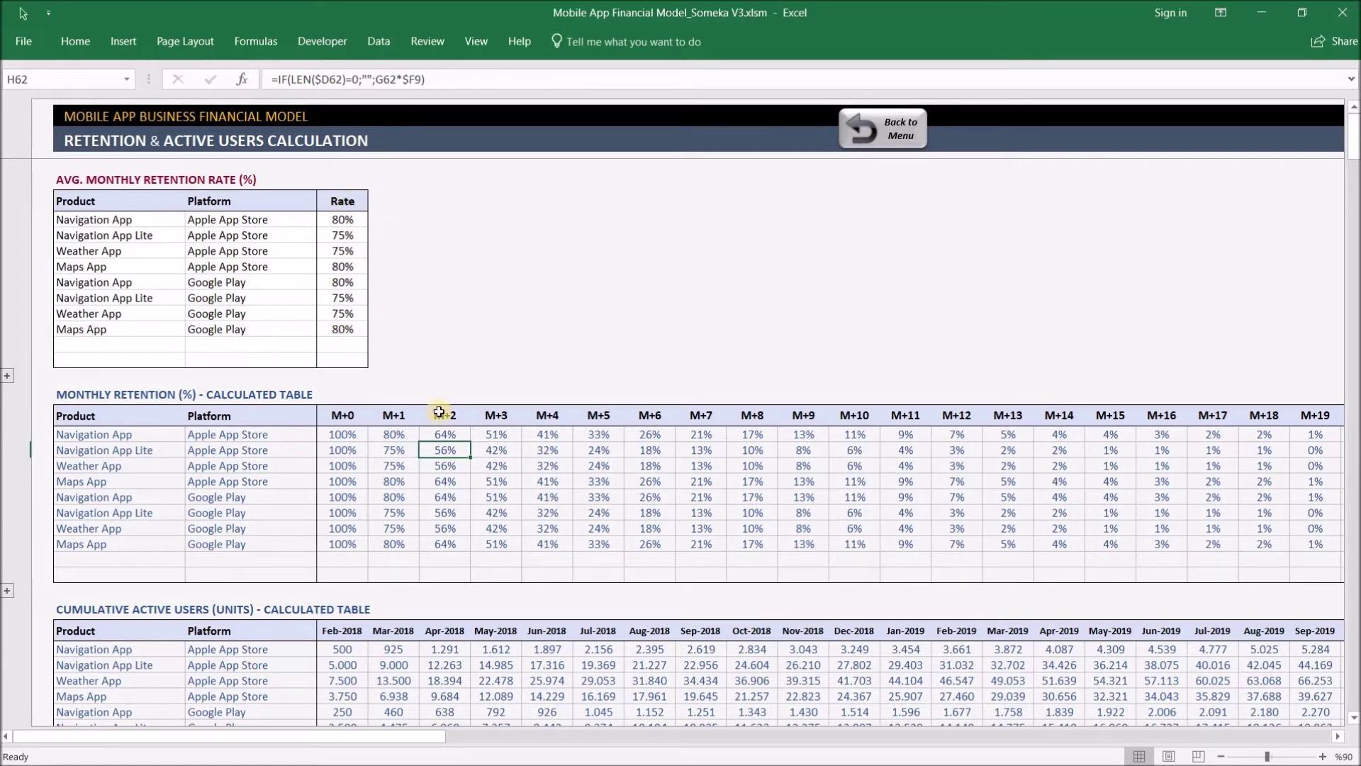
pyautogui.scroll(-3, 439, 412)
# Check a cumulative active users formula, return to the Dashboard and open the Ads Income Model
pyautogui.click(489, 545)
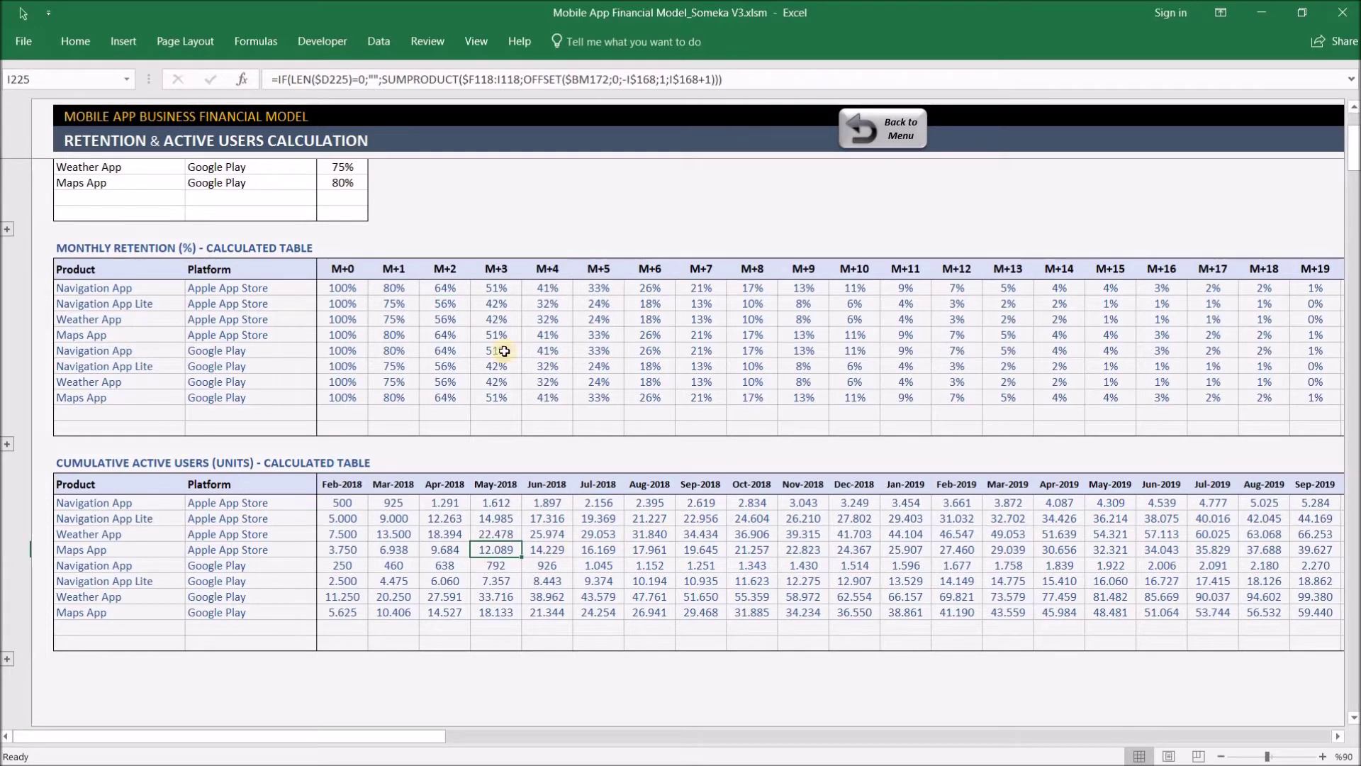
pyautogui.scroll(3, 506, 645)
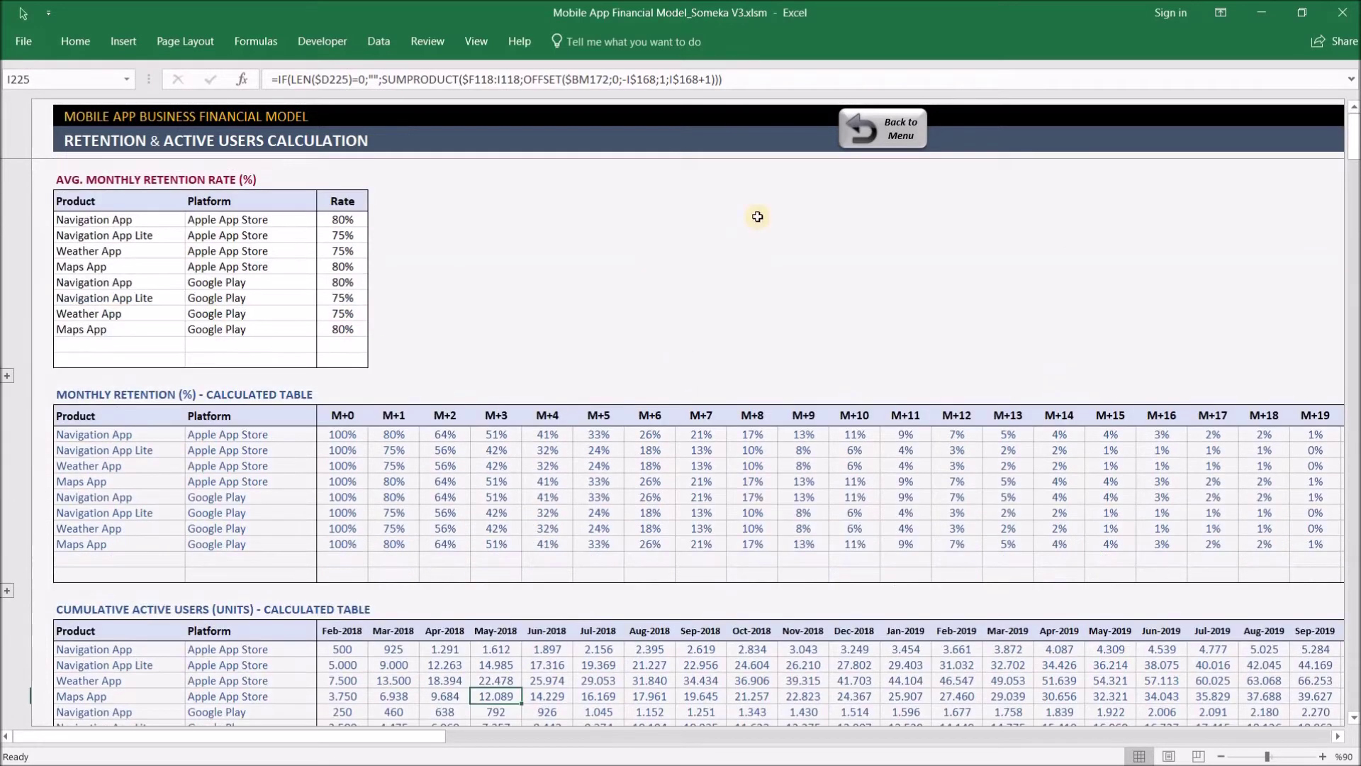
pyautogui.click(921, 123)
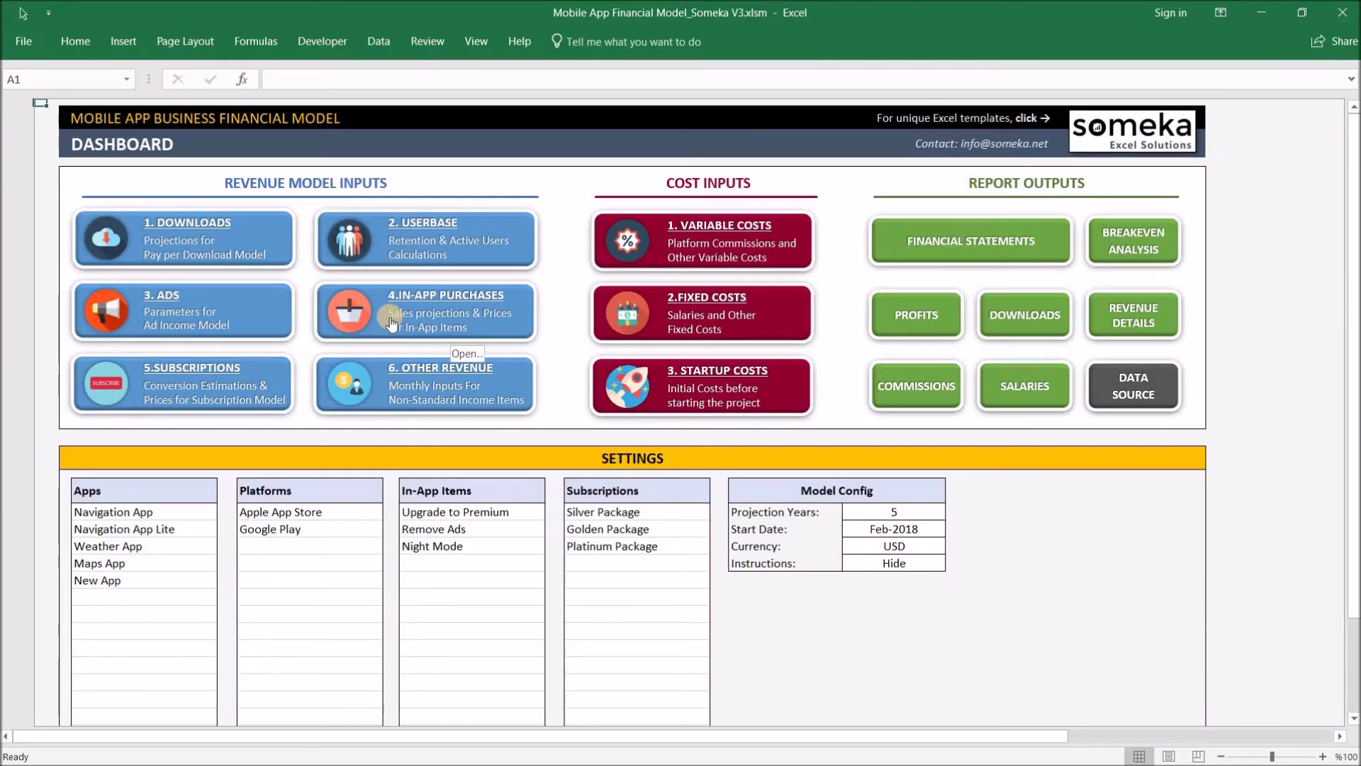
pyautogui.click(277, 302)
# Review the Includes Ads? settings, leaving Navigation App at No, and check Maps App's value
pyautogui.click(232, 308)
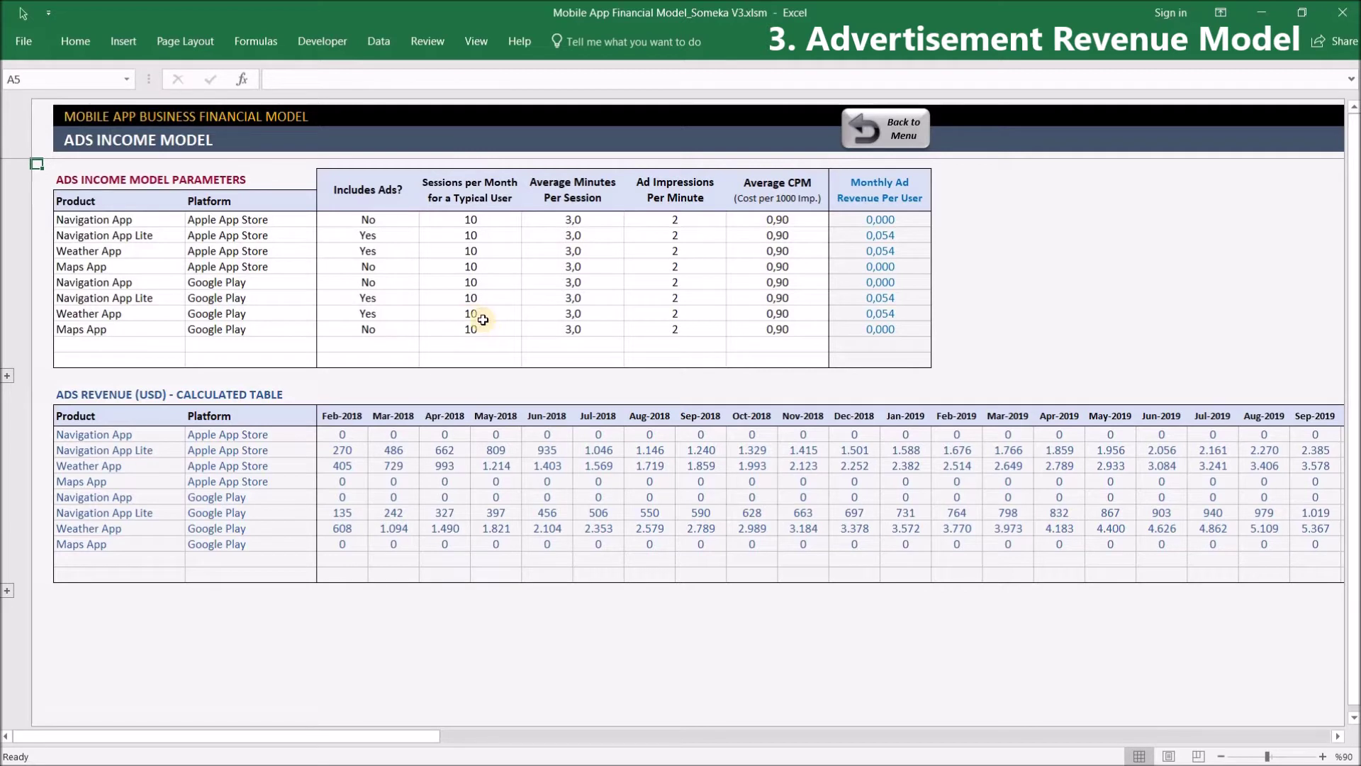
pyautogui.click(371, 220)
pyautogui.click(429, 221)
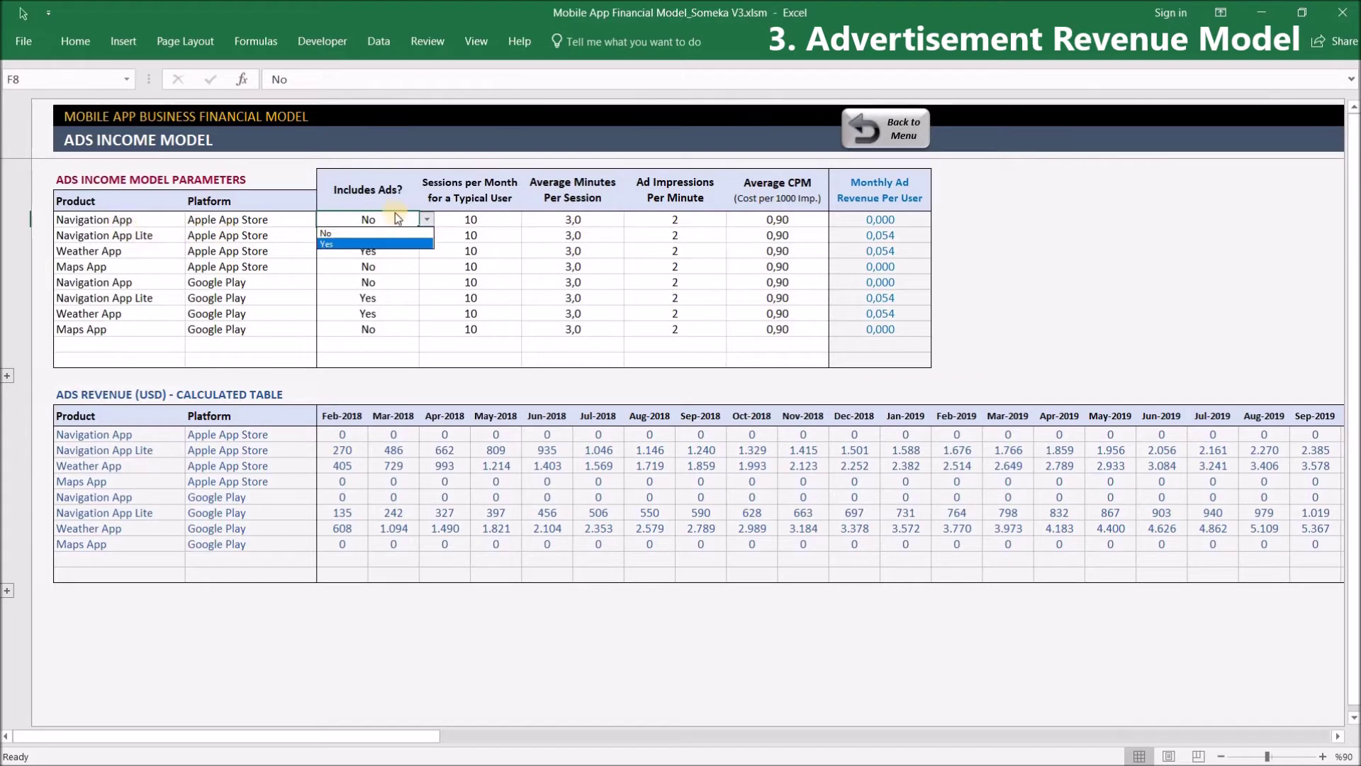
pyautogui.press('Escape')
pyautogui.click(368, 266)
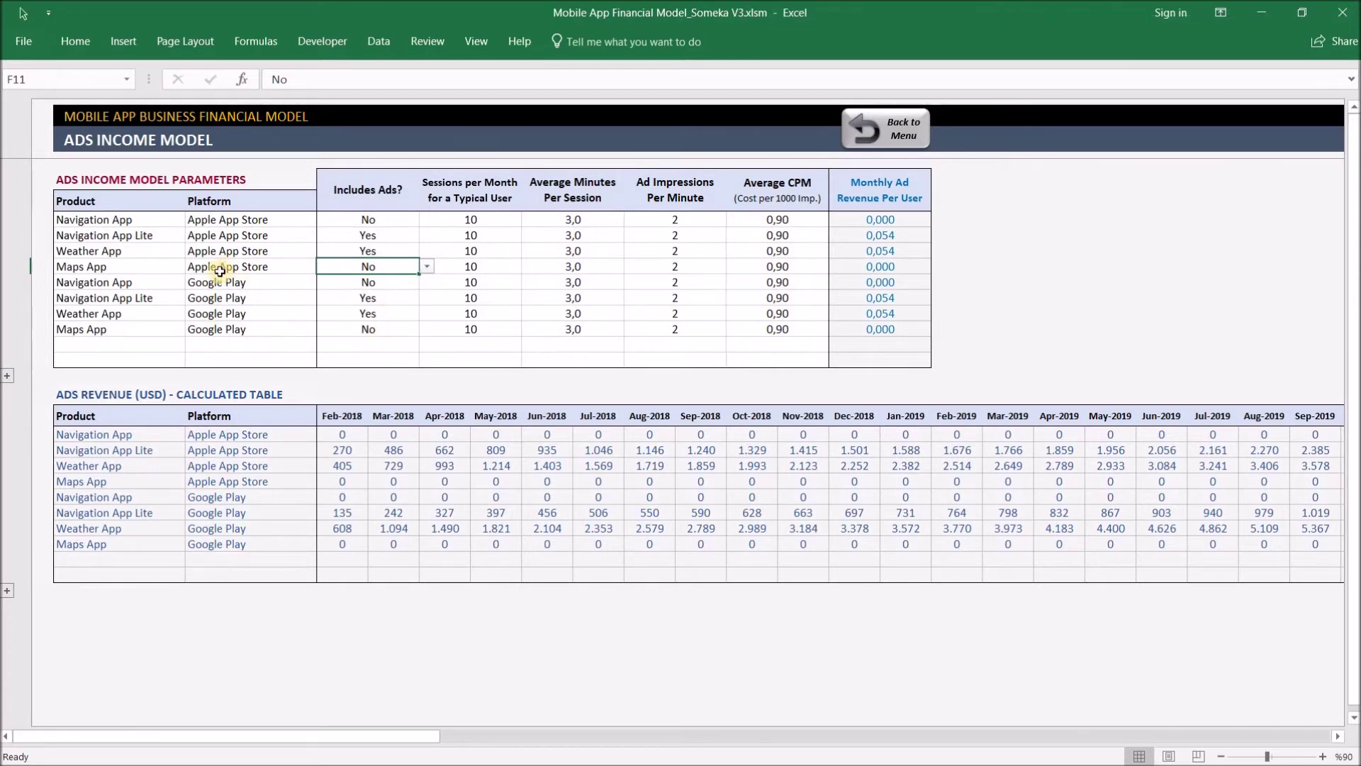
pyautogui.click(118, 219)
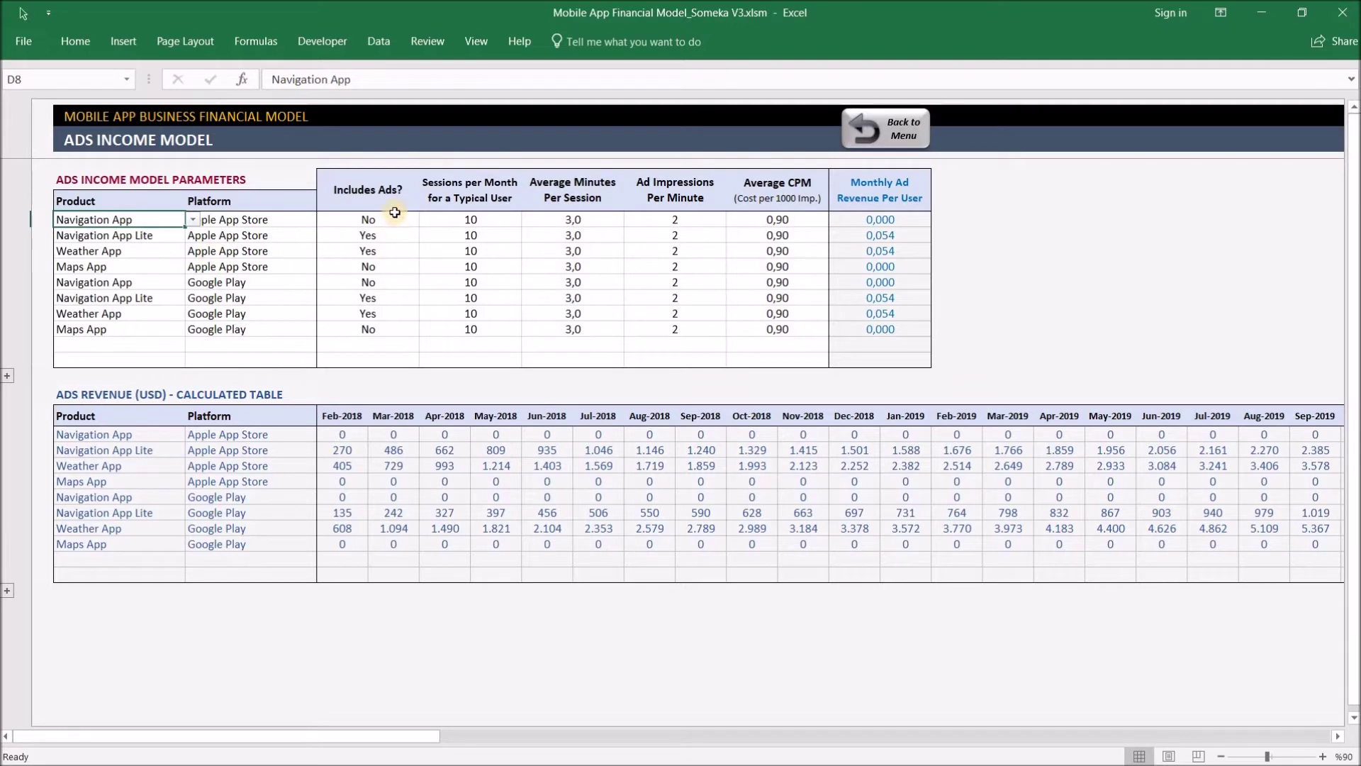
pyautogui.click(365, 219)
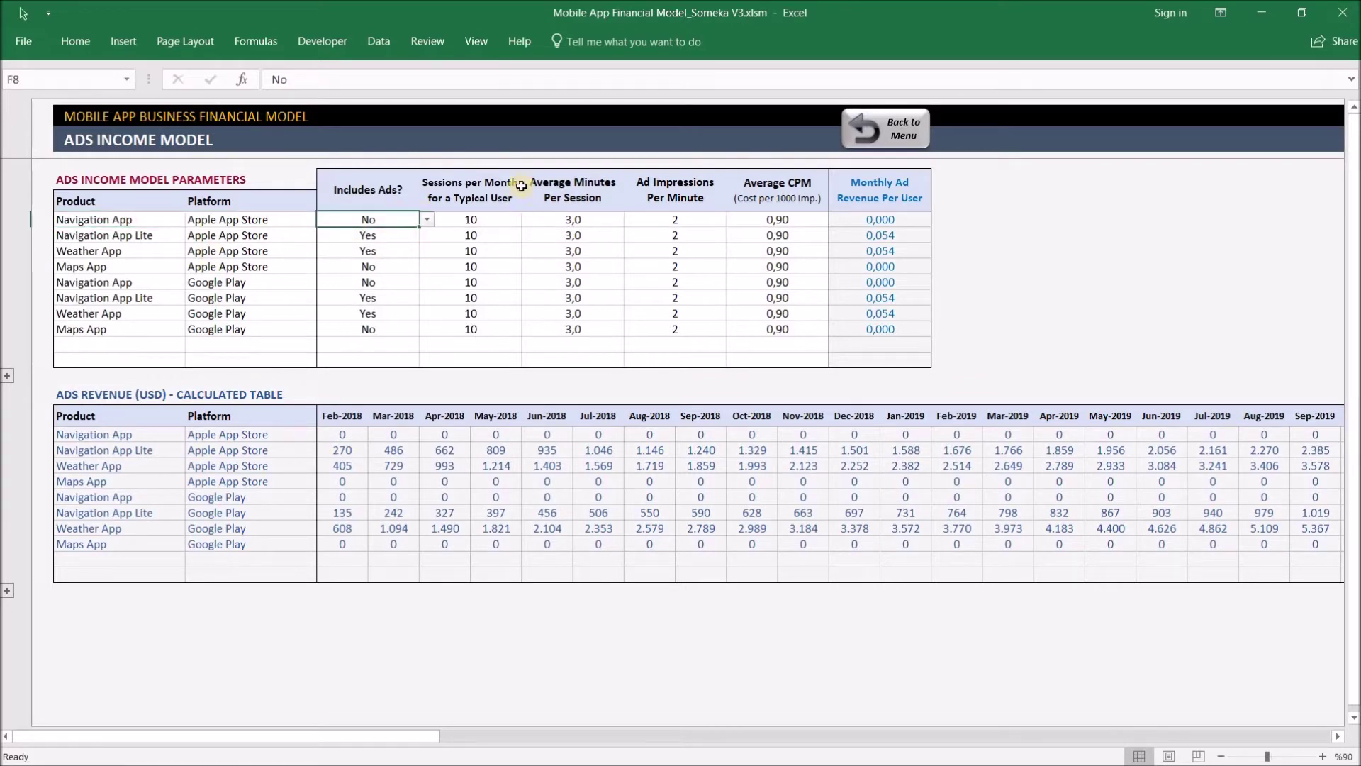
pyautogui.click(471, 265)
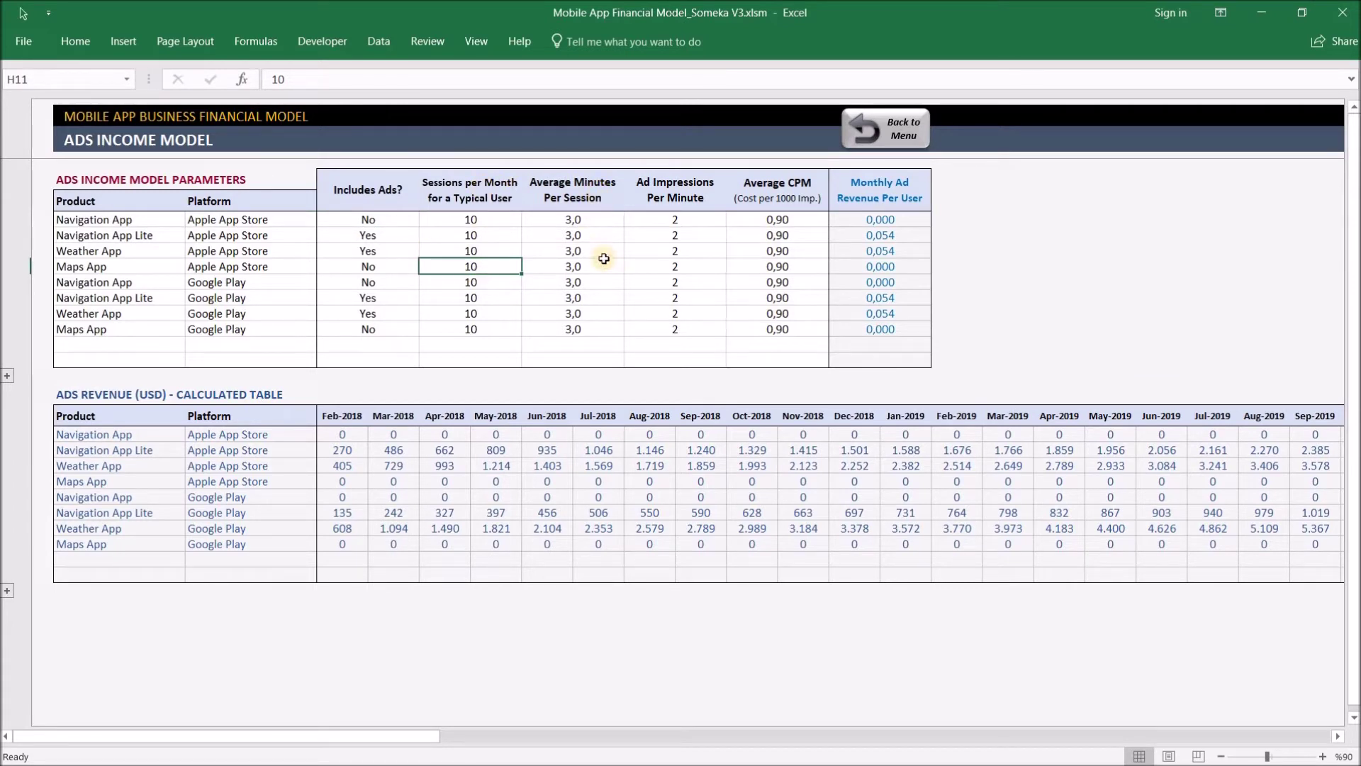
pyautogui.click(689, 252)
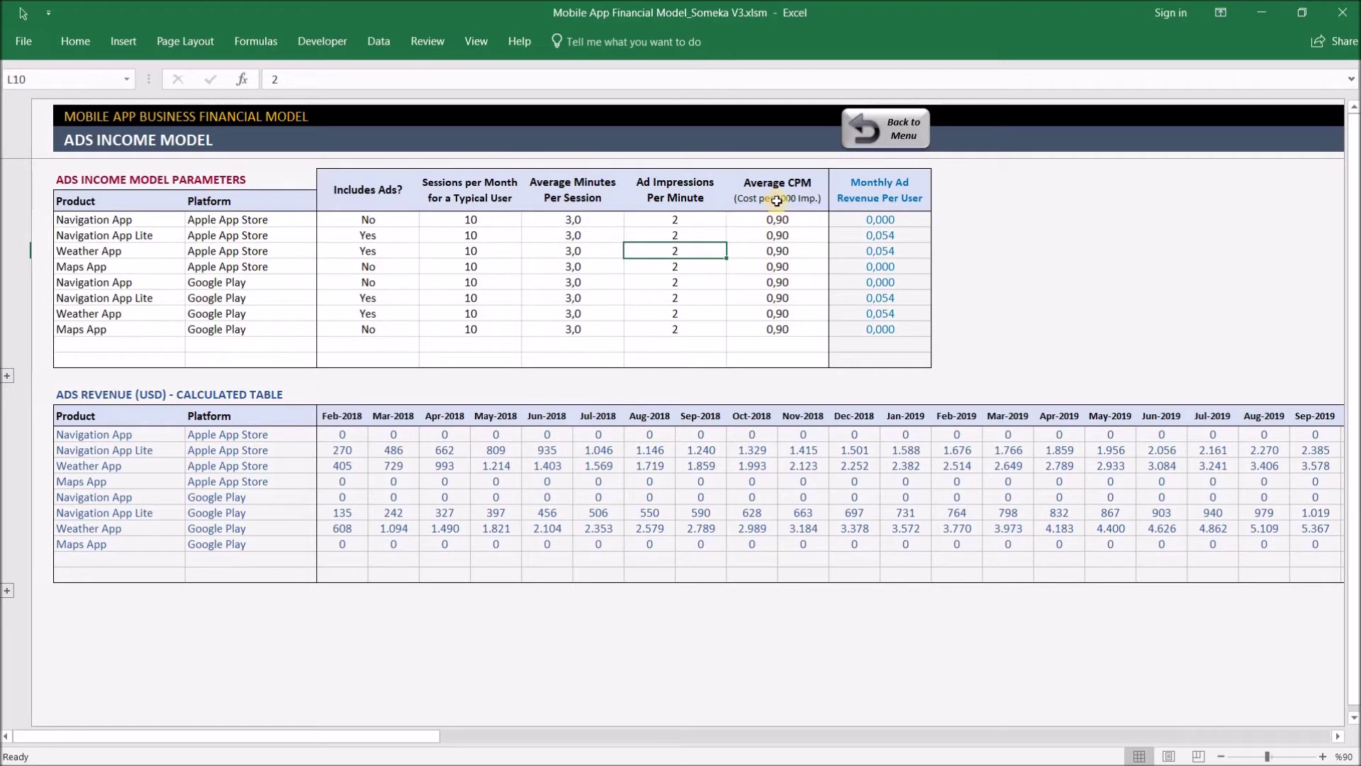
pyautogui.click(796, 236)
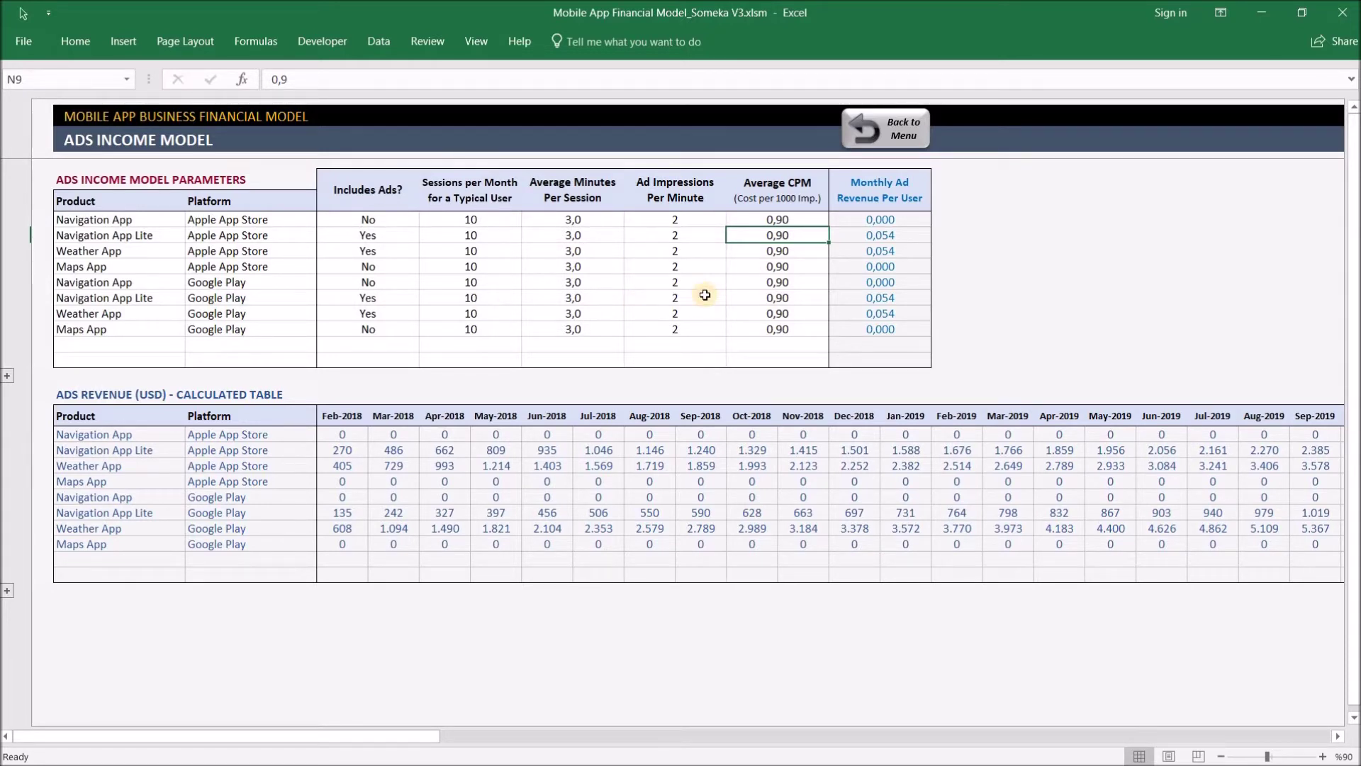
pyautogui.click(896, 187)
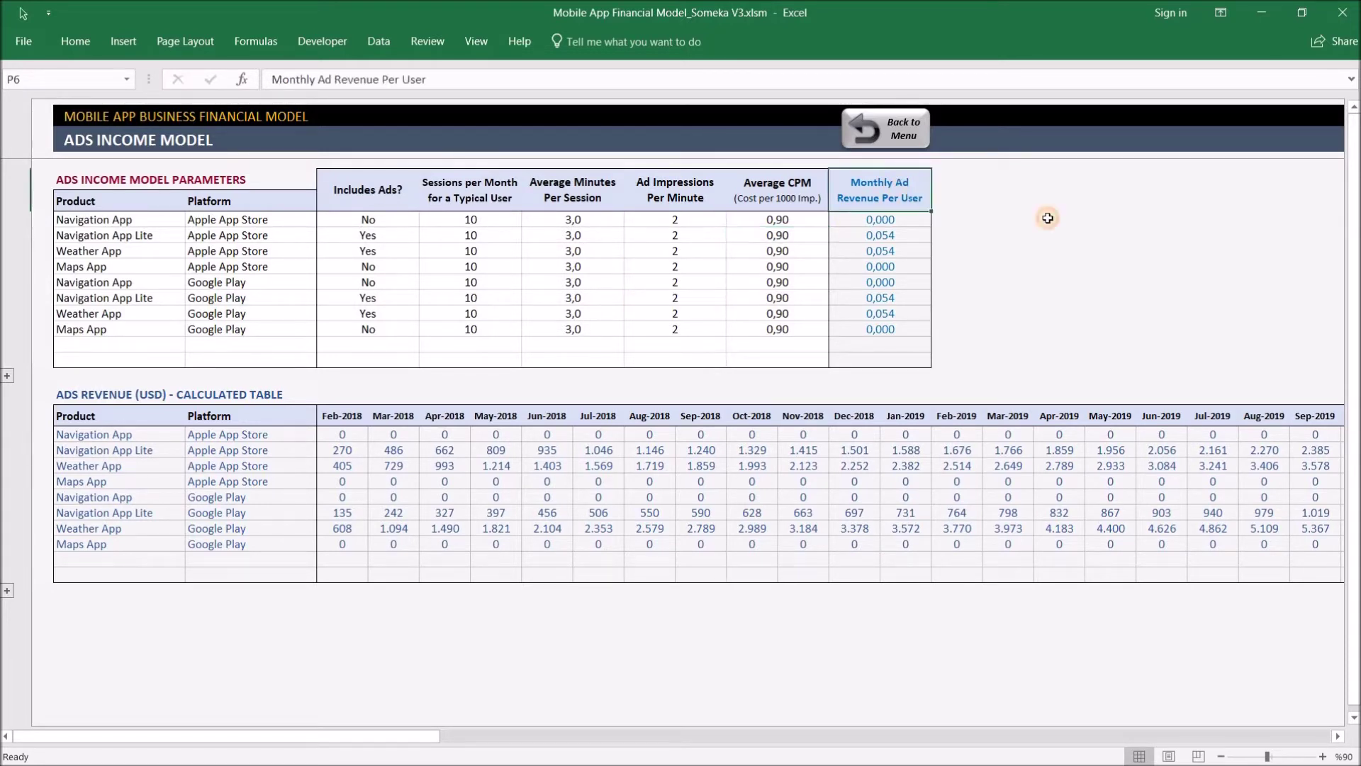
pyautogui.click(903, 247)
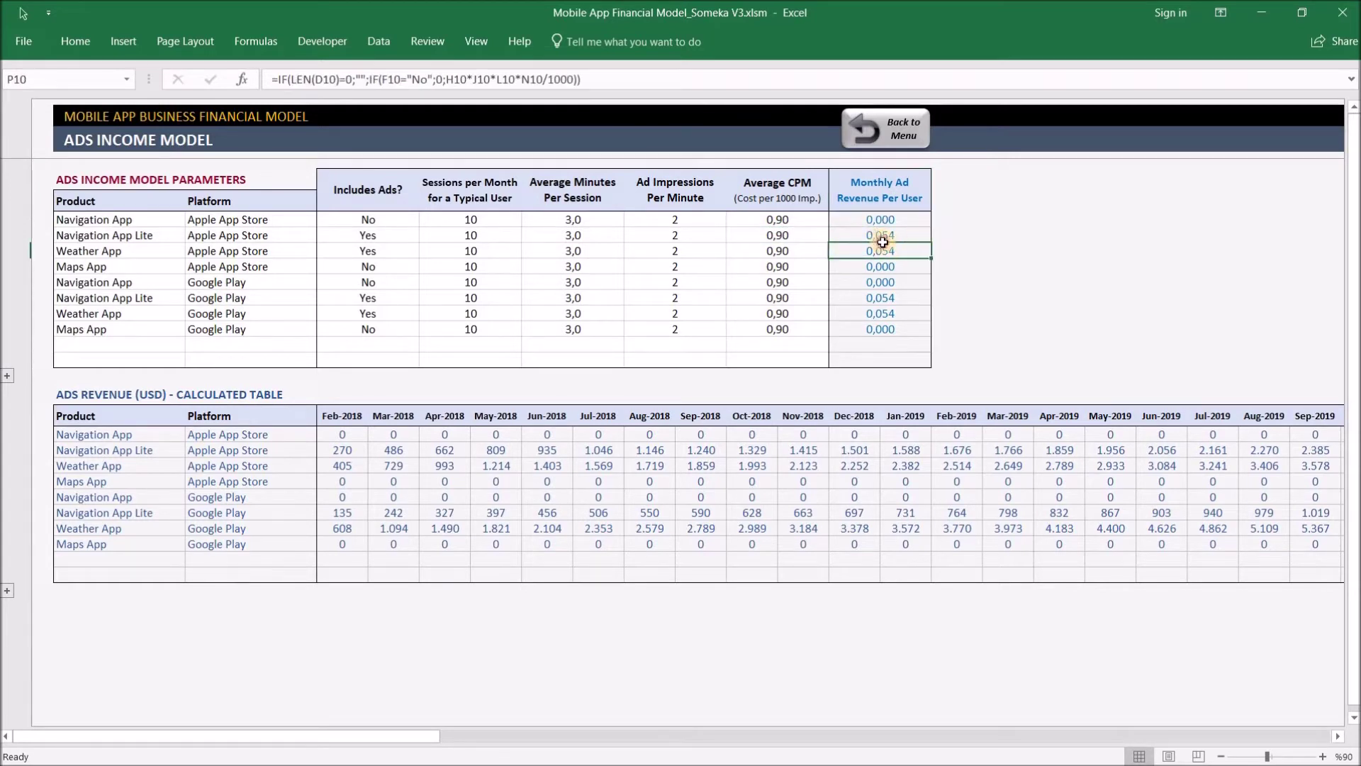
pyautogui.moveTo(879, 220); pyautogui.dragTo(879, 329)
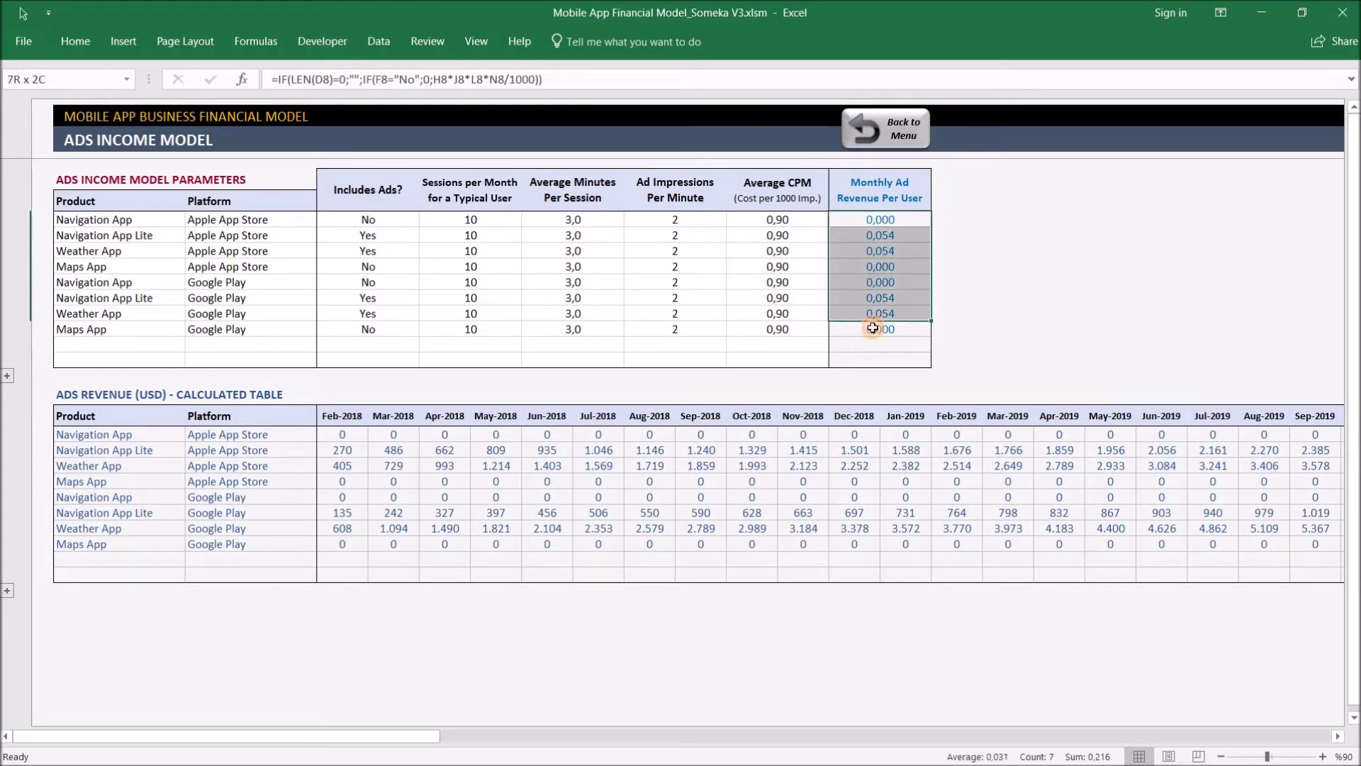
pyautogui.click(974, 221)
pyautogui.moveTo(879, 220); pyautogui.dragTo(879, 328)
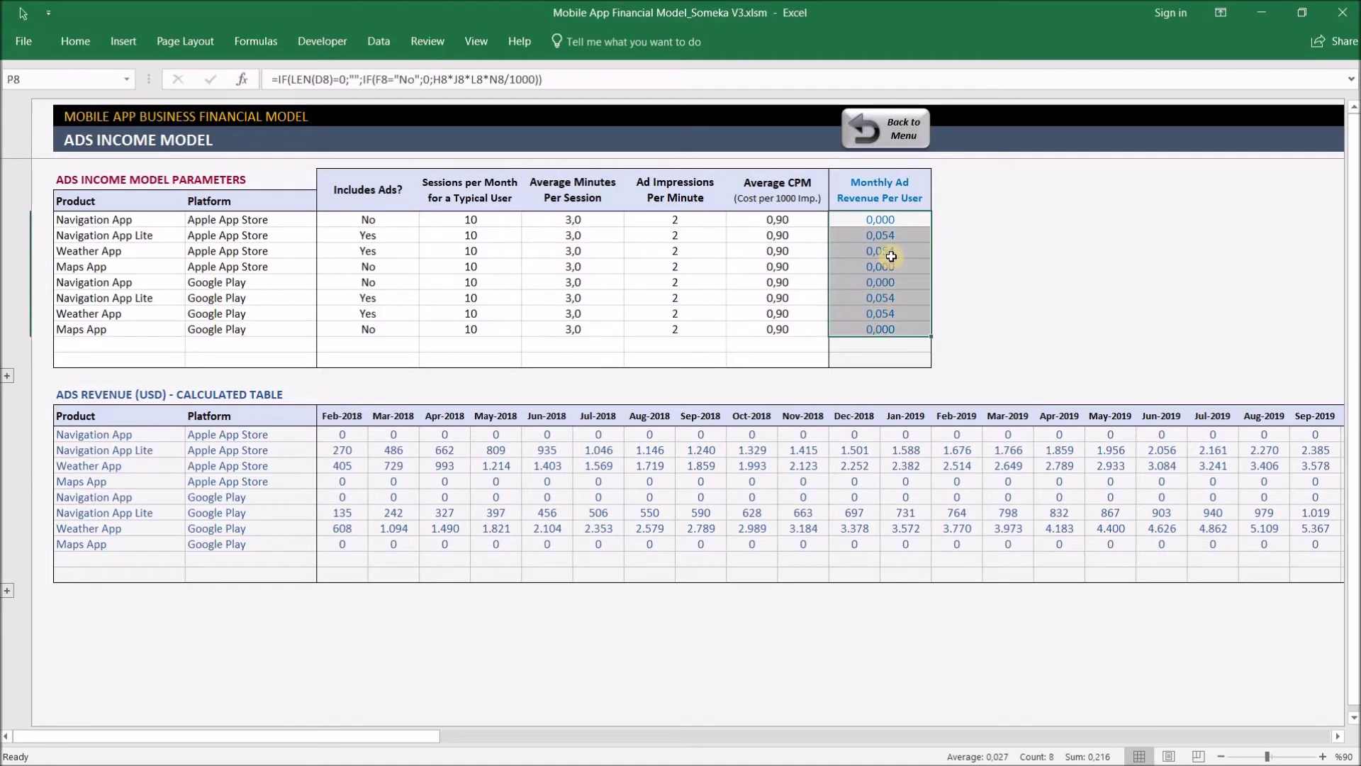
pyautogui.click(891, 257)
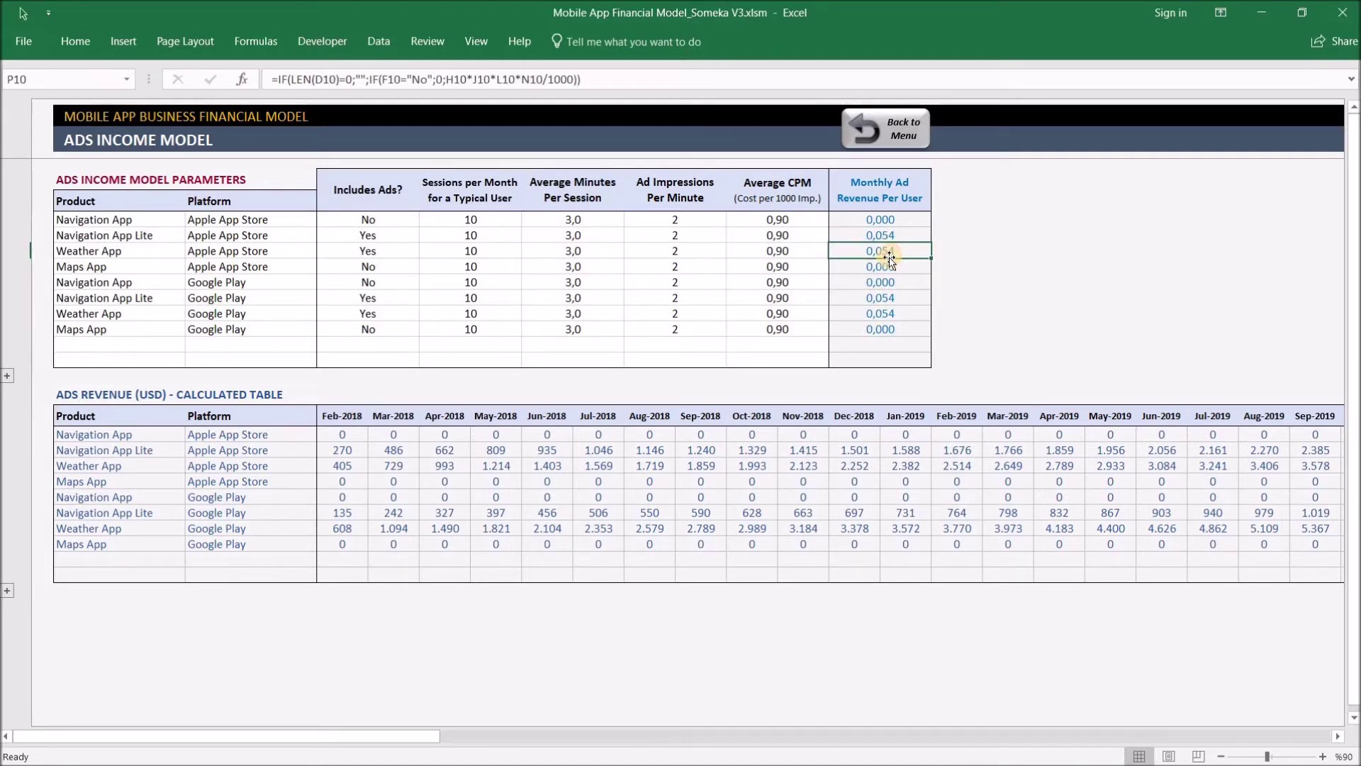
pyautogui.click(897, 129)
# Check the Aug-2018 Weather App active users formula on the Userbase sheet, then return
pyautogui.click(434, 224)
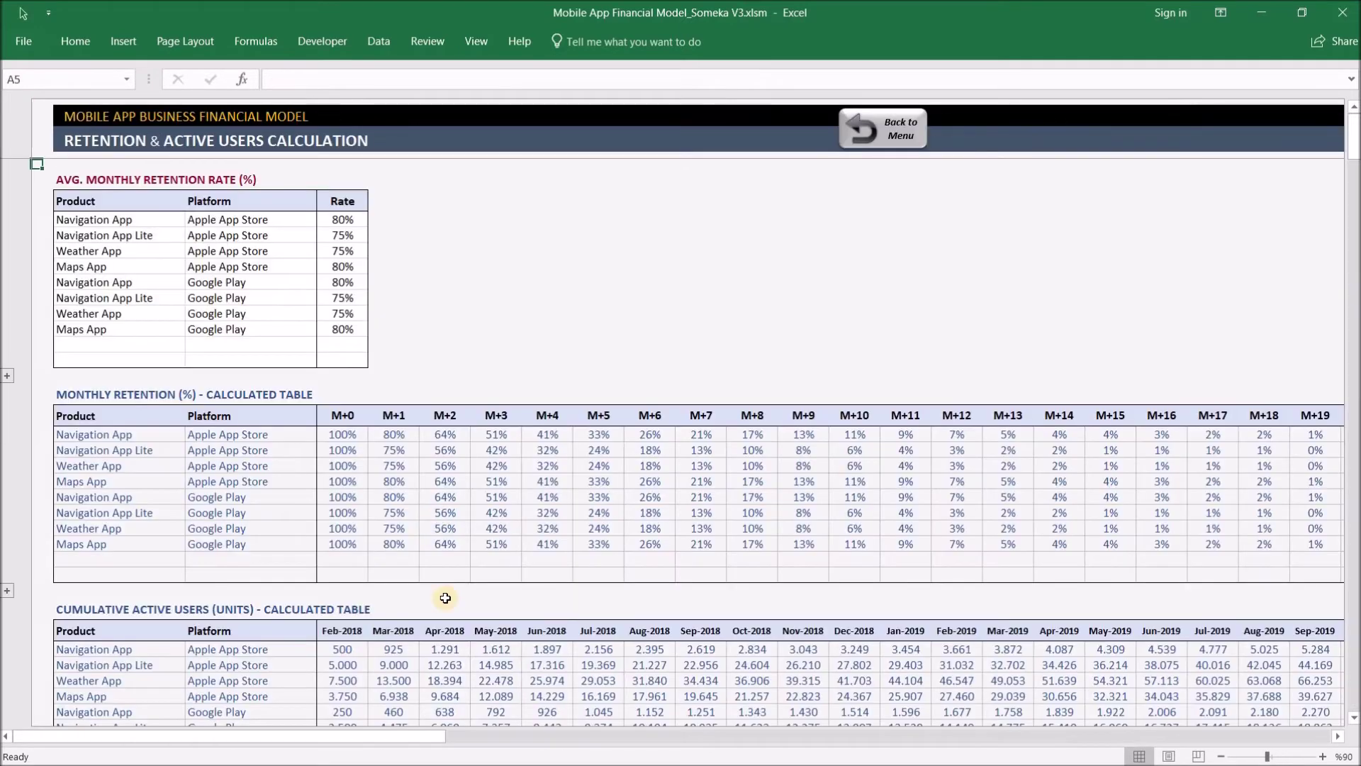
pyautogui.scroll(-4, 445, 597)
pyautogui.click(649, 487)
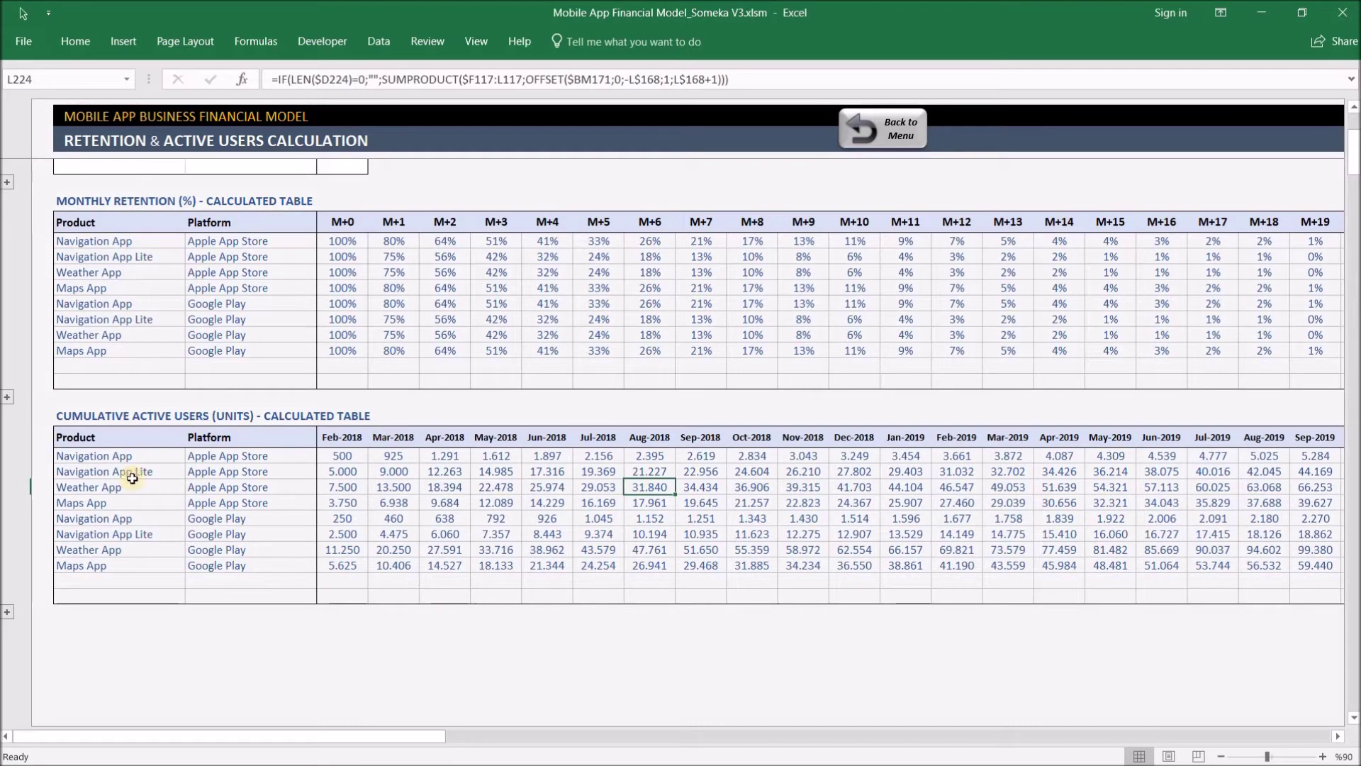
pyautogui.scroll(4, 772, 418)
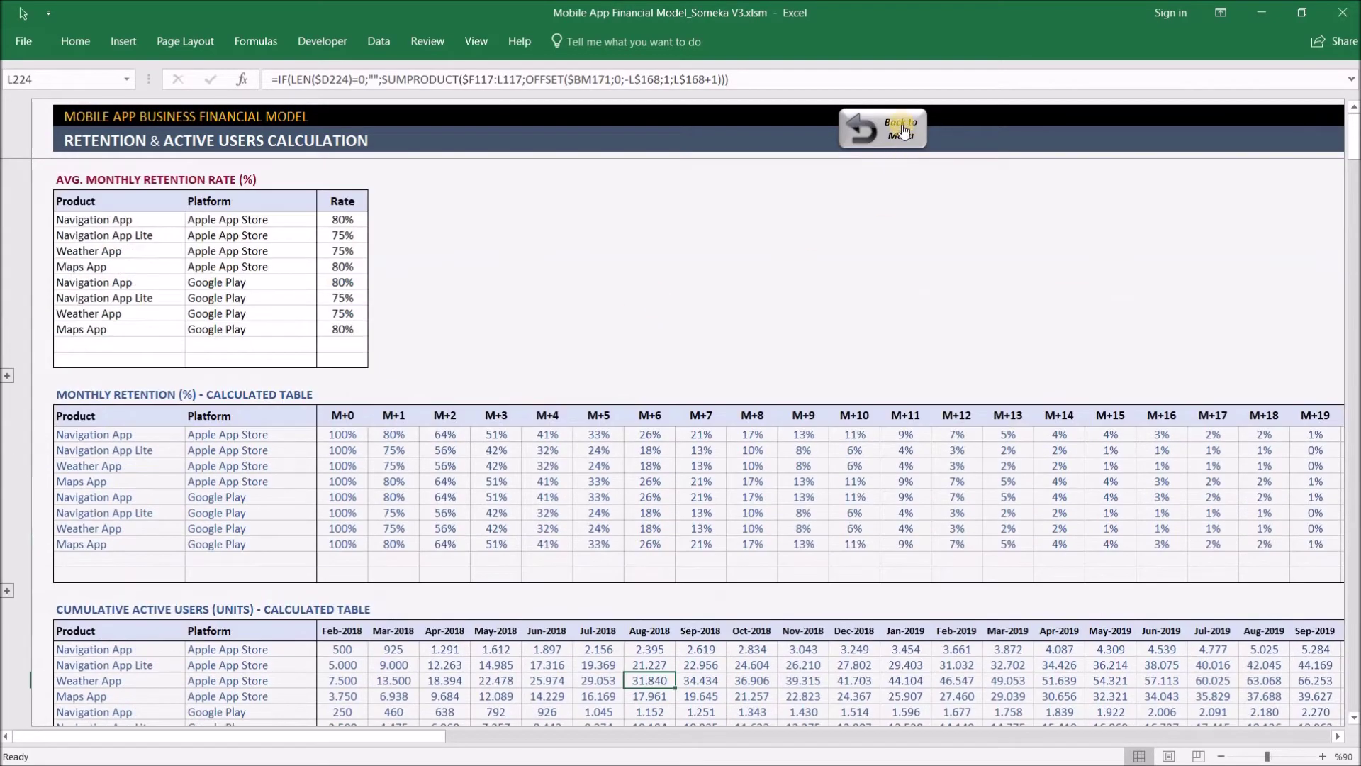
pyautogui.click(901, 131)
# Check the Mar-2018 Navigation App Lite ad revenue formula on the Ads sheet, then return
pyautogui.click(291, 313)
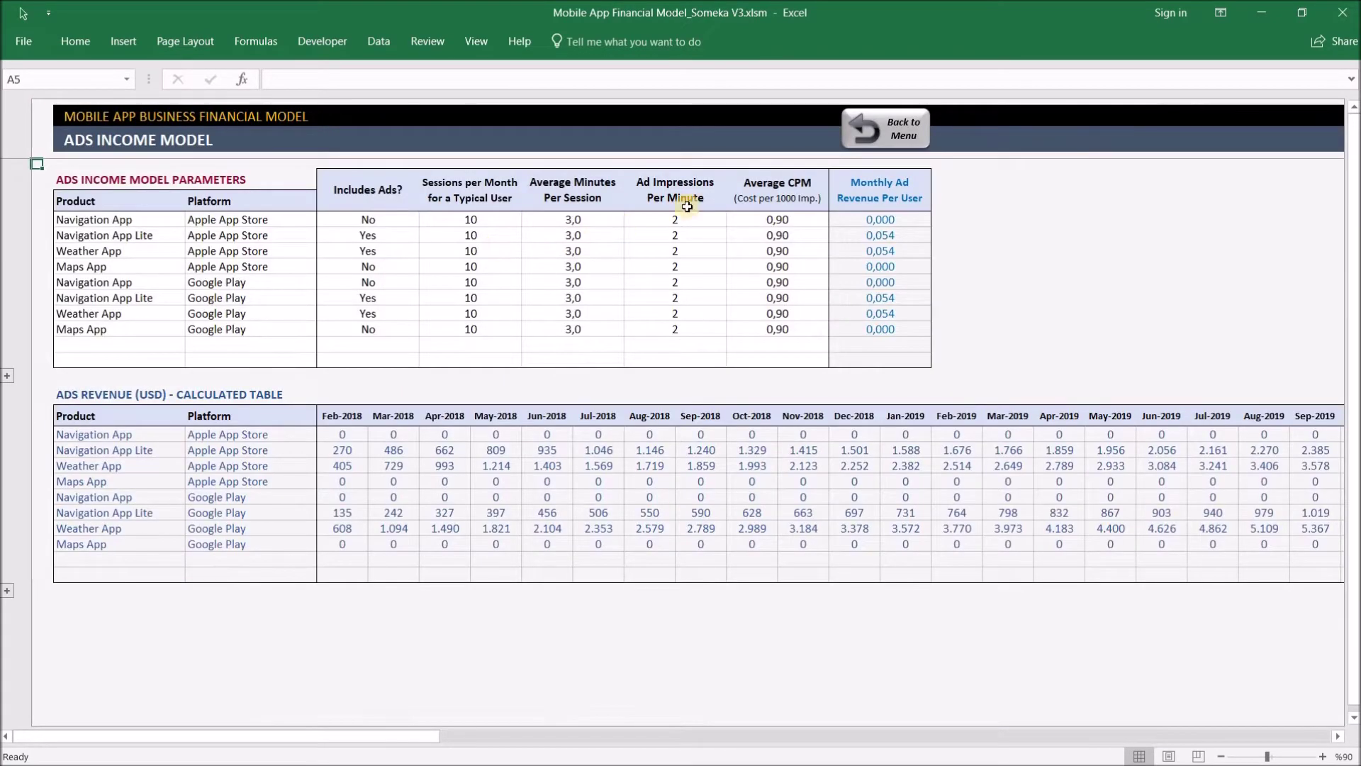
pyautogui.click(131, 442)
pyautogui.click(393, 450)
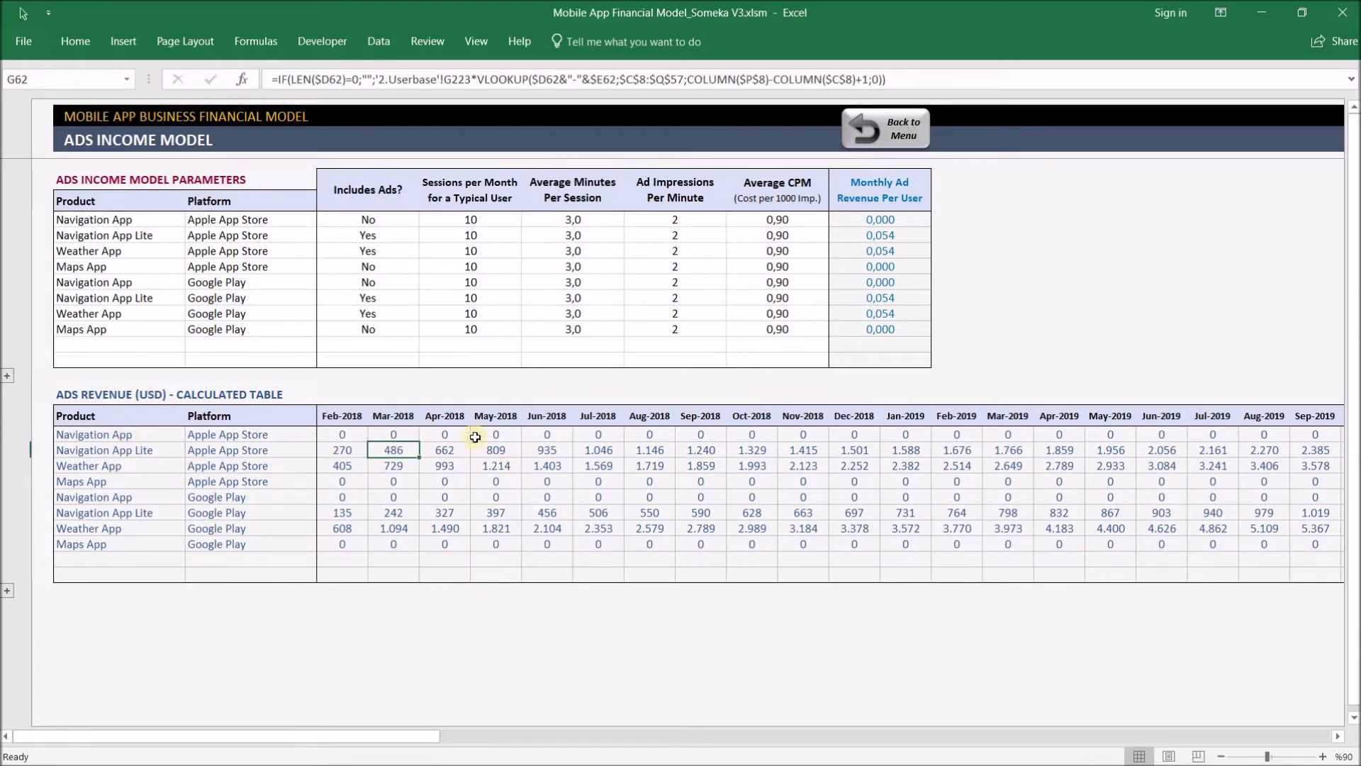
pyautogui.click(903, 138)
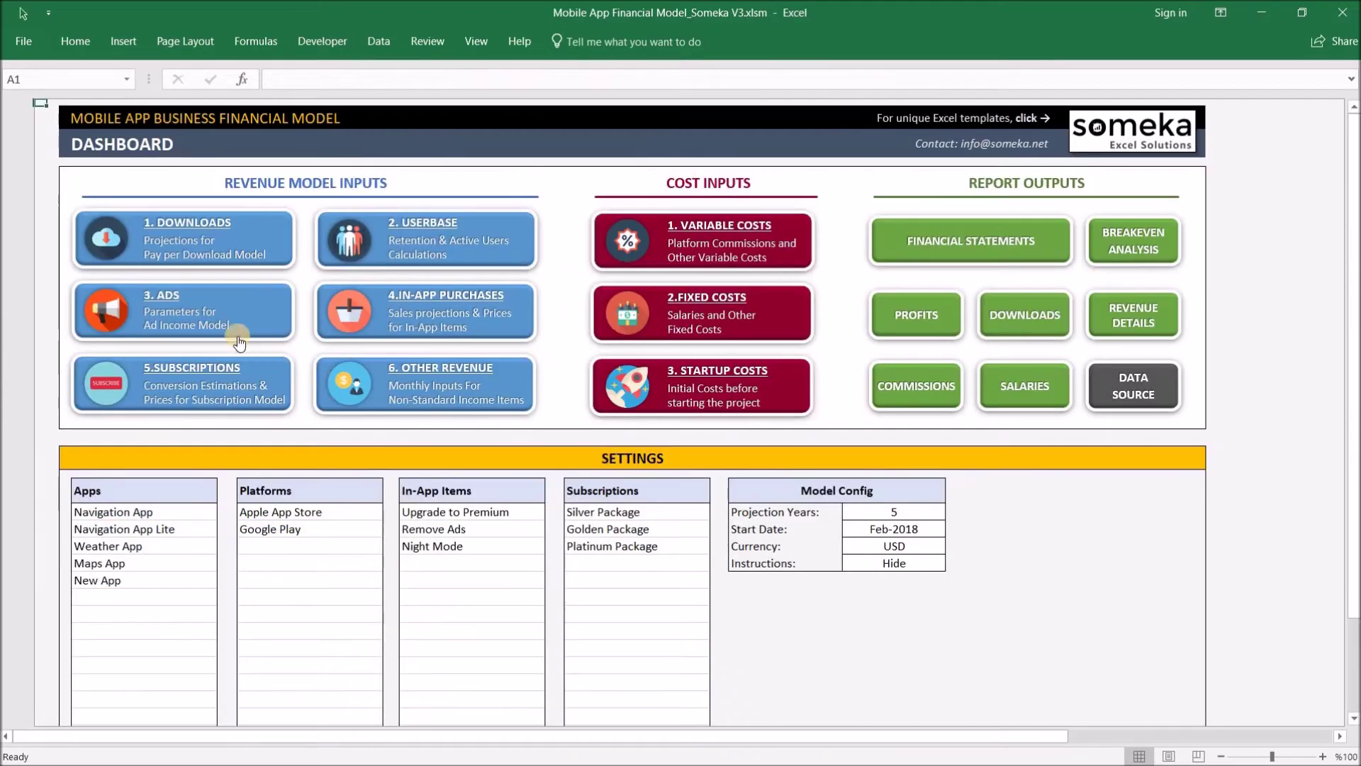
# Open the 4. In-App Purchases sheet and check May-2018 Remove Ads units for Weather App
pyautogui.click(448, 310)
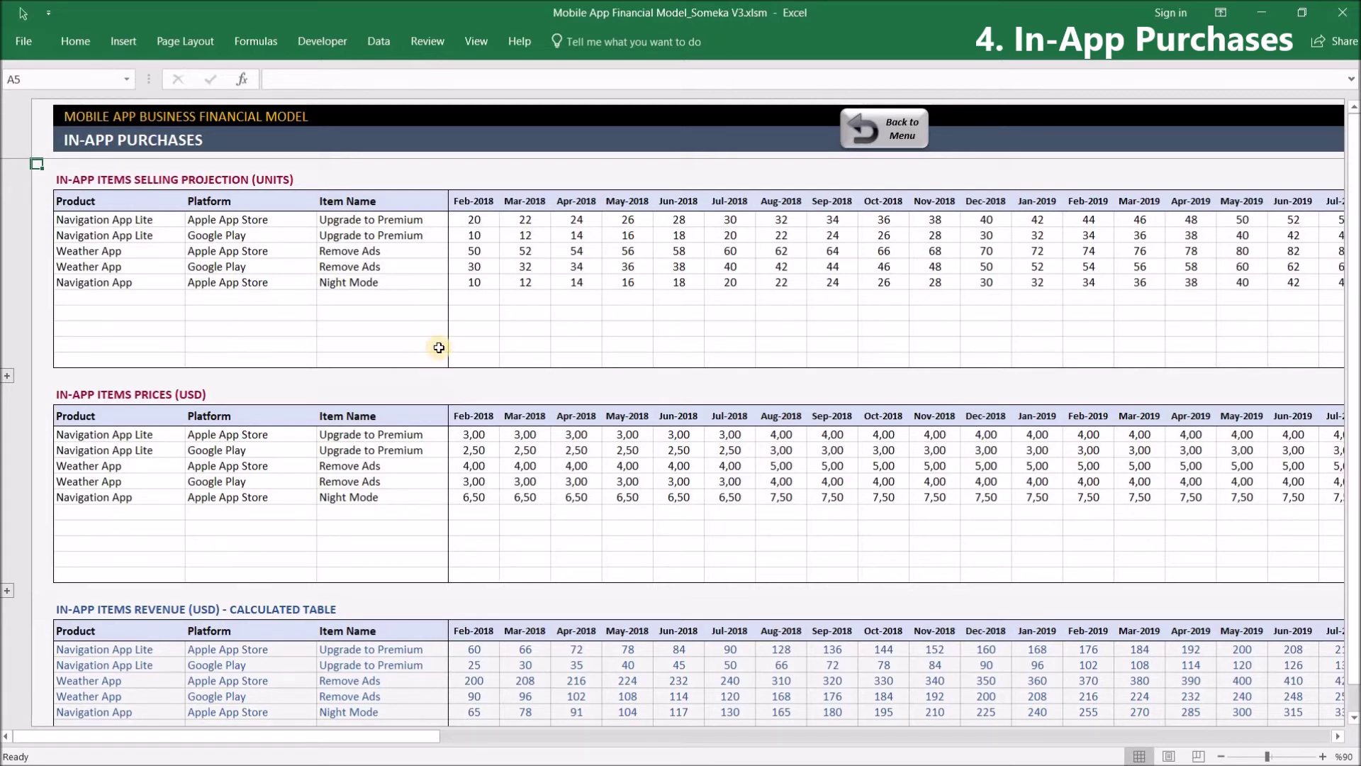
pyautogui.click(440, 175)
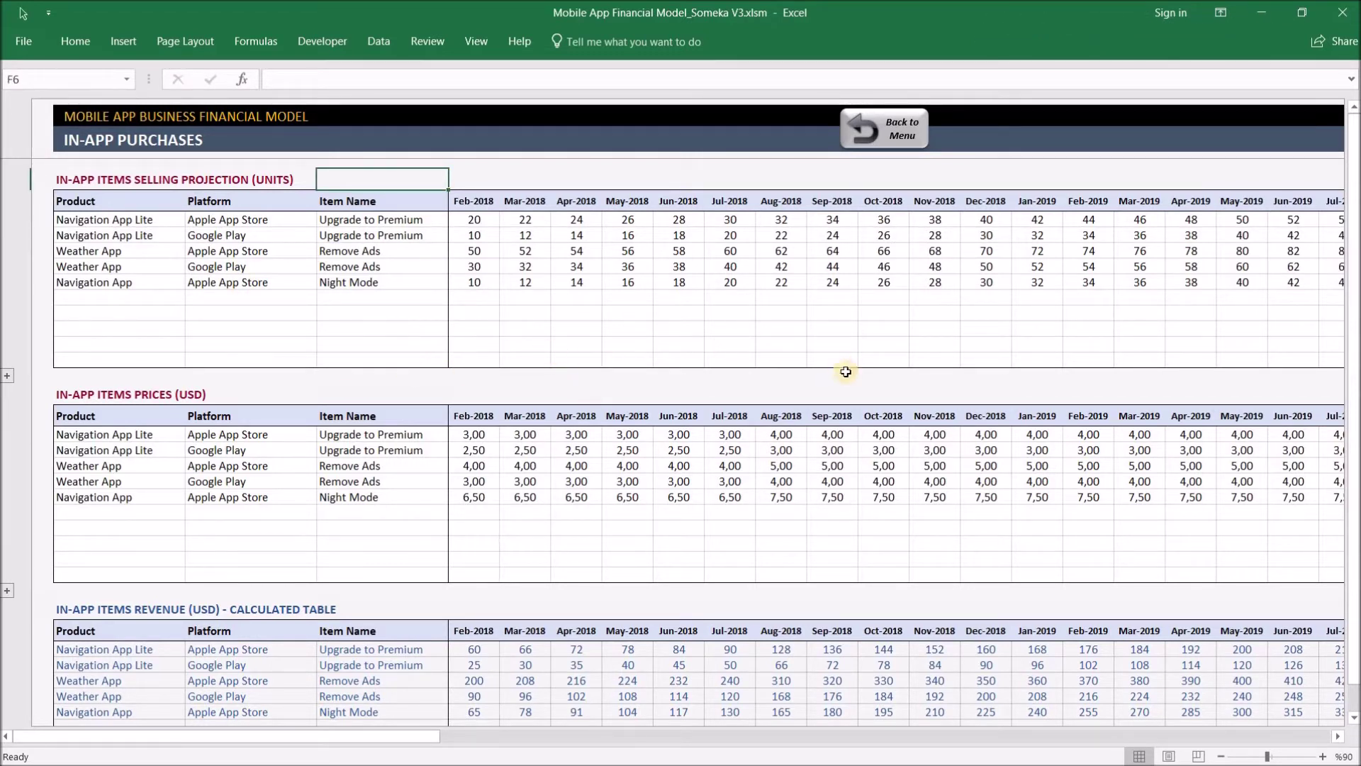
pyautogui.click(627, 251)
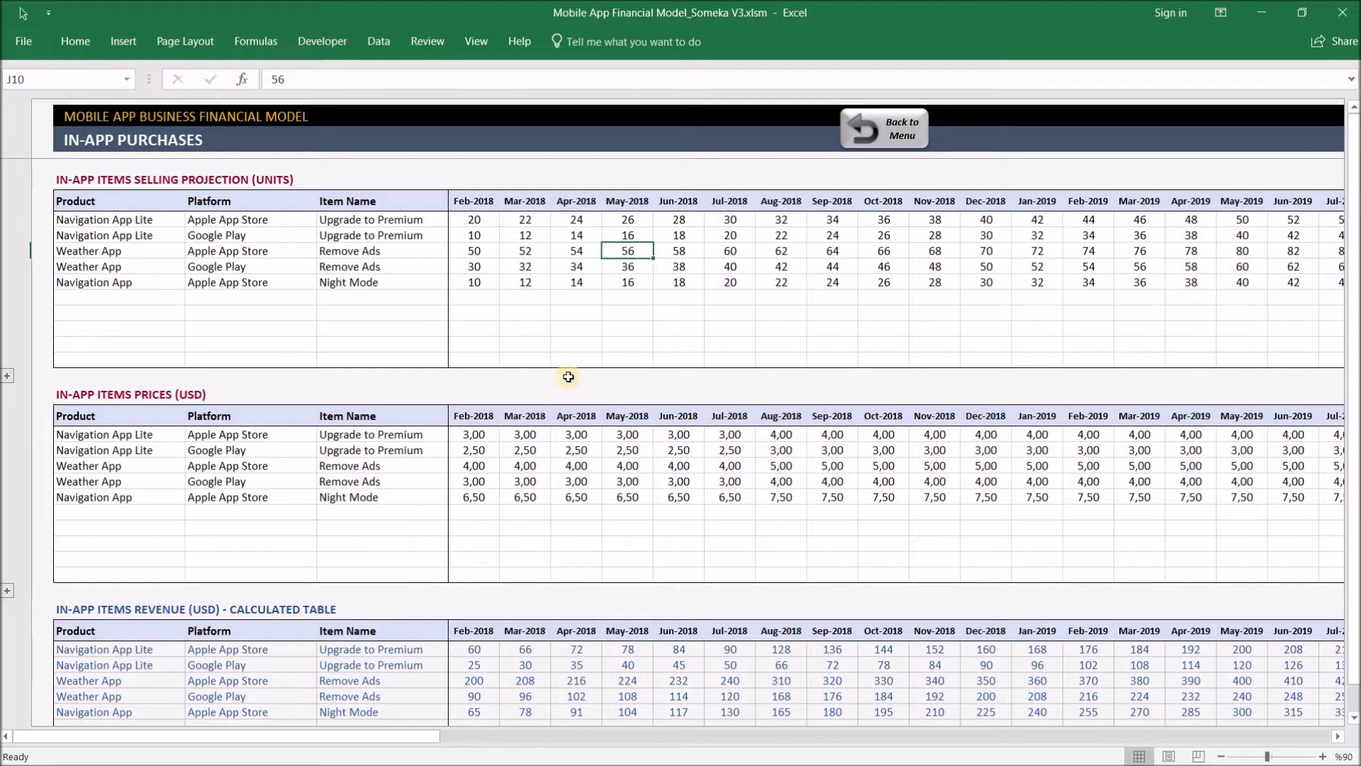
# Check the item name choices for the empty row below Night Mode, then return to the Dashboard
pyautogui.click(438, 293)
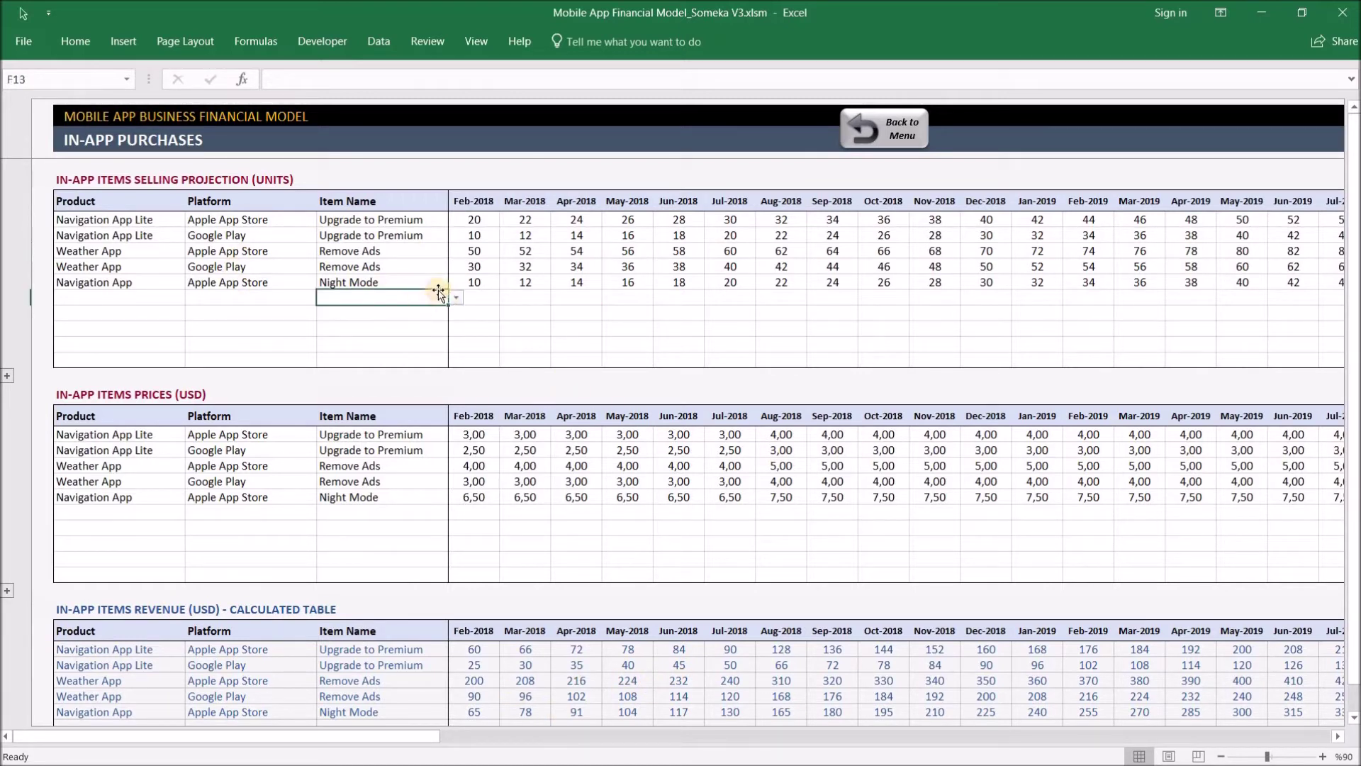
pyautogui.click(455, 298)
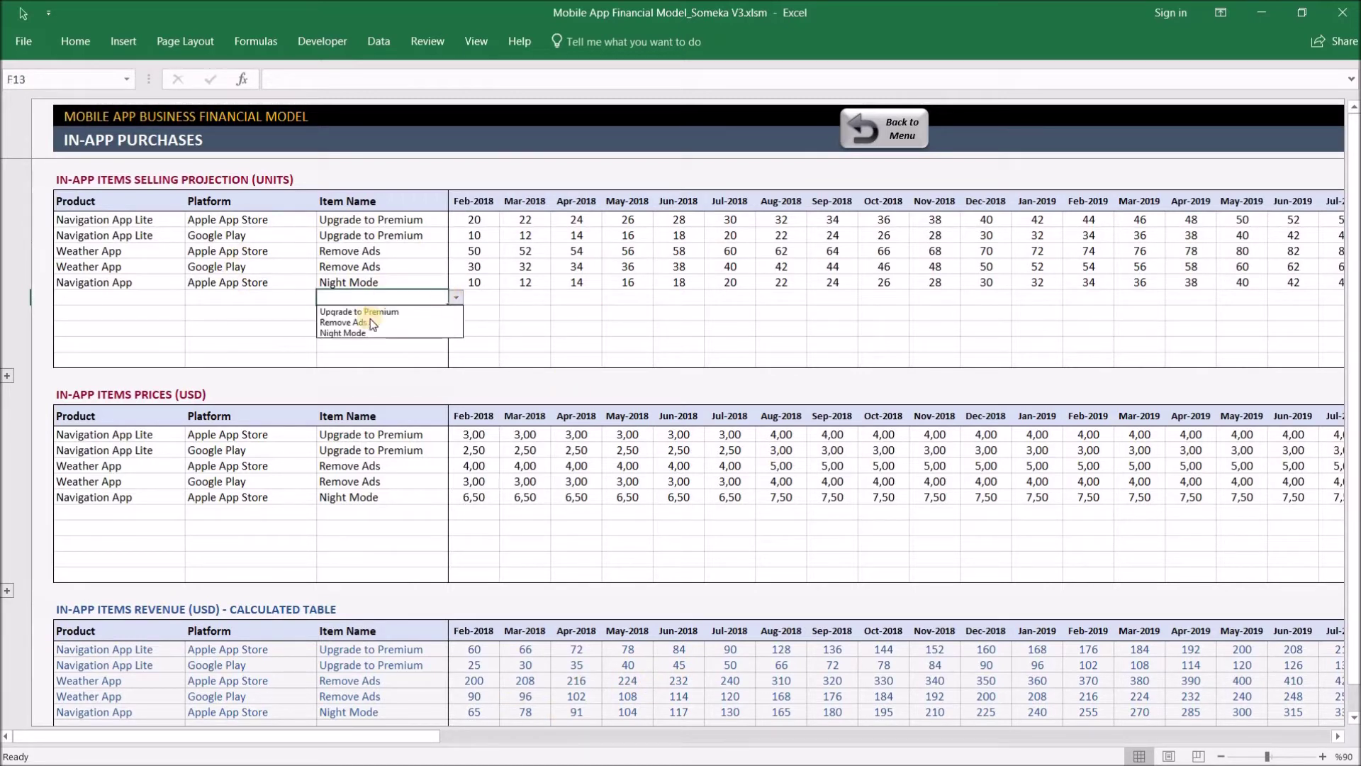
pyautogui.click(453, 294)
pyautogui.click(921, 132)
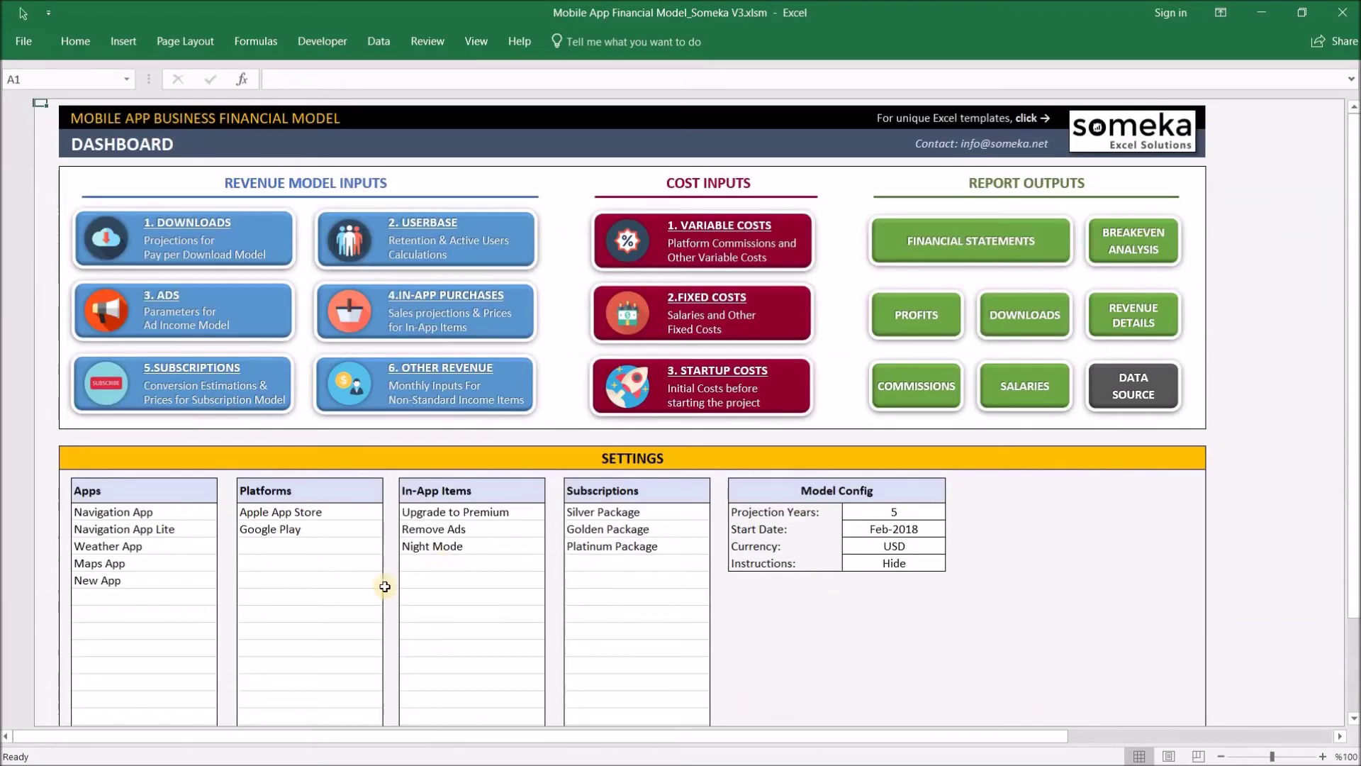
# Add 'New Item' to the Dashboard's In-App Items list and select it below Night Mode
pyautogui.click(458, 562)
pyautogui.write('New')
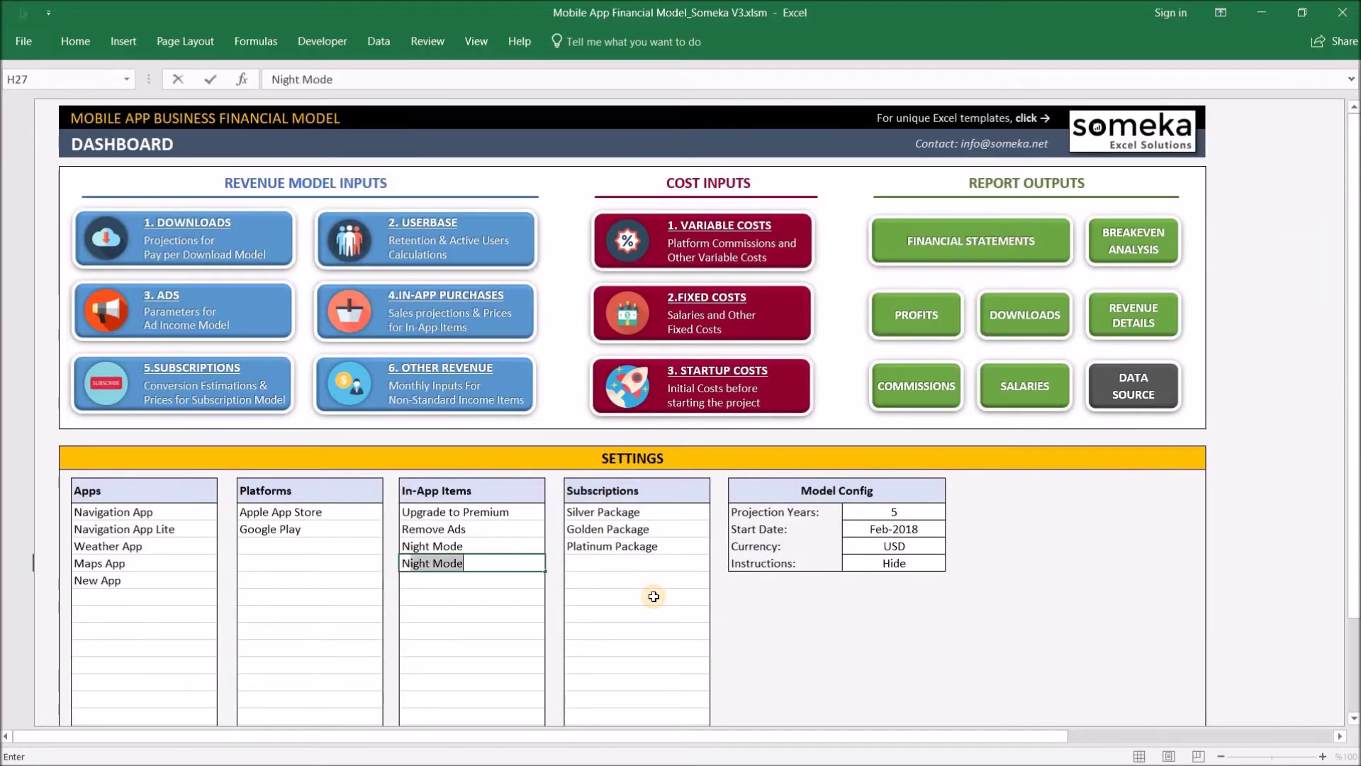
pyautogui.write(' Item')
pyautogui.press('Return')
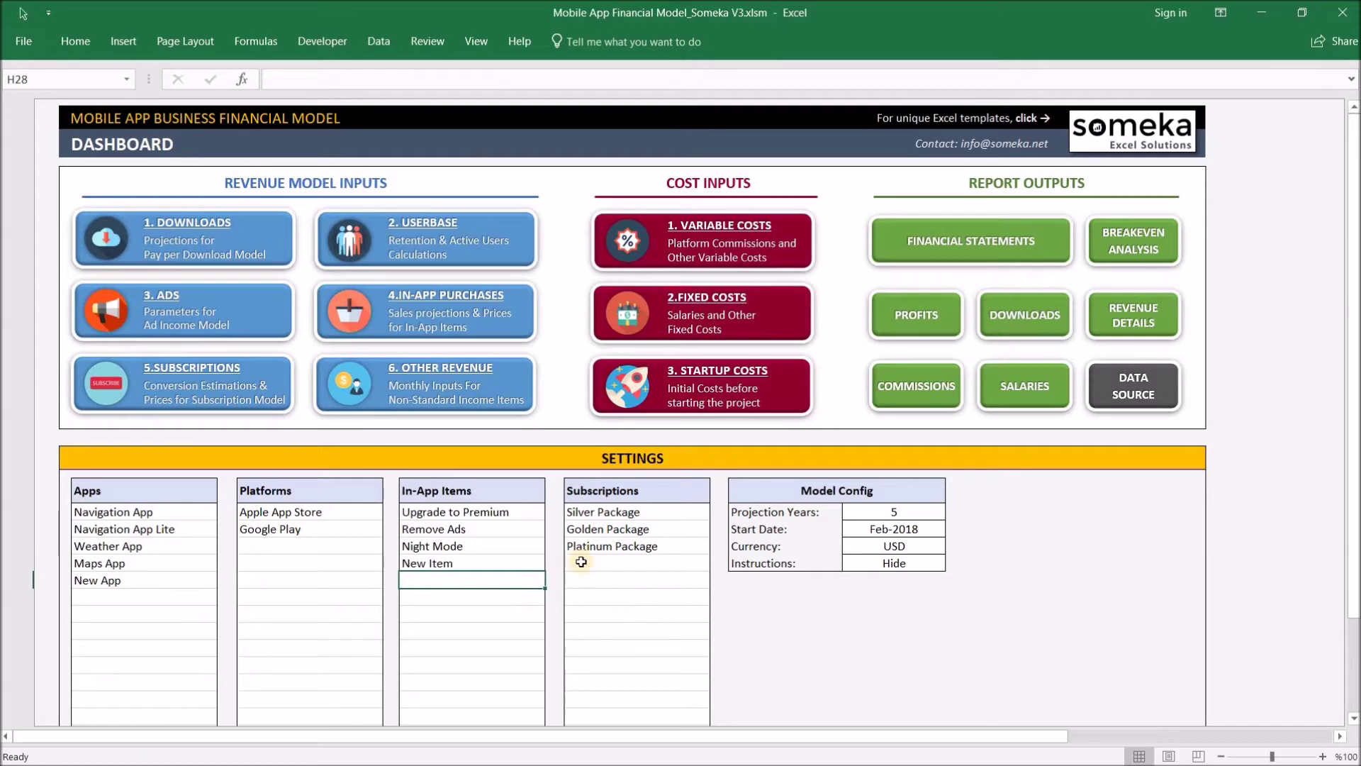
pyautogui.click(467, 309)
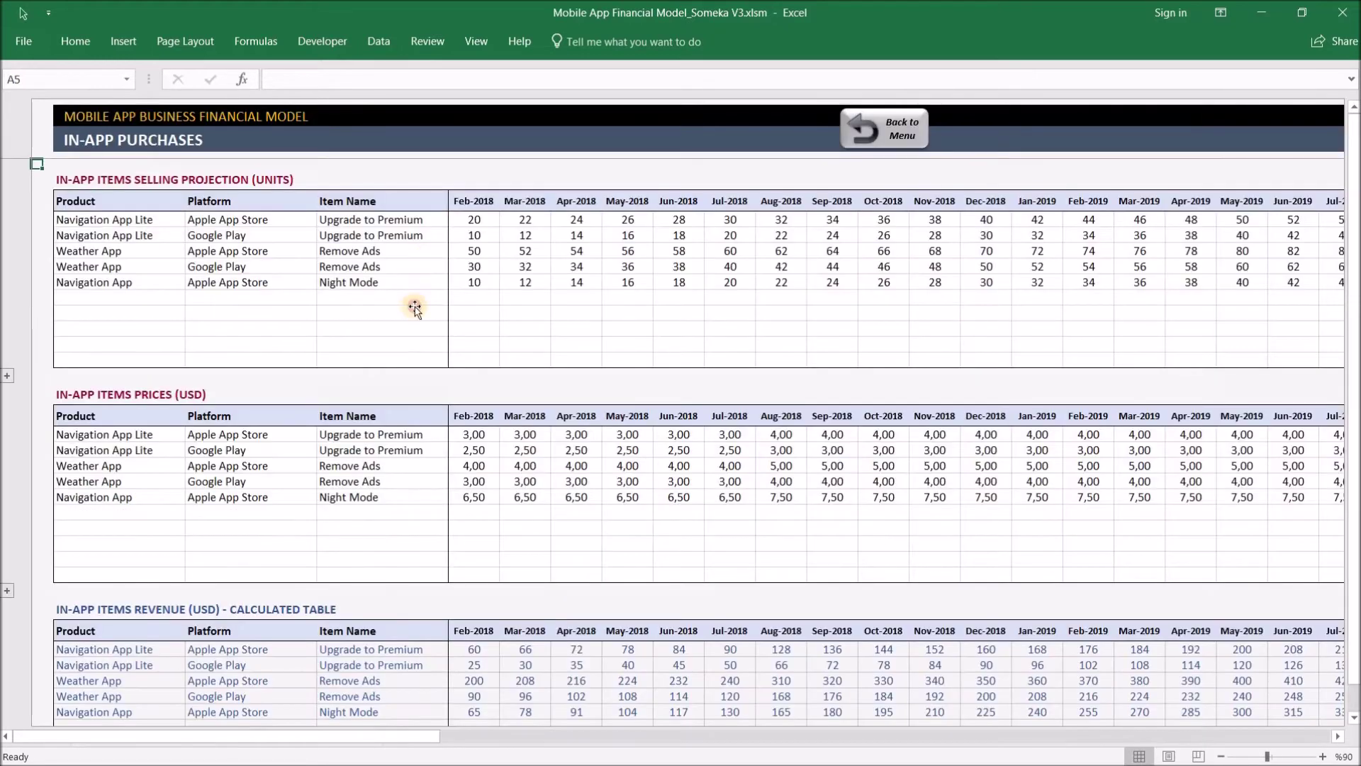
pyautogui.click(415, 297)
pyautogui.click(458, 297)
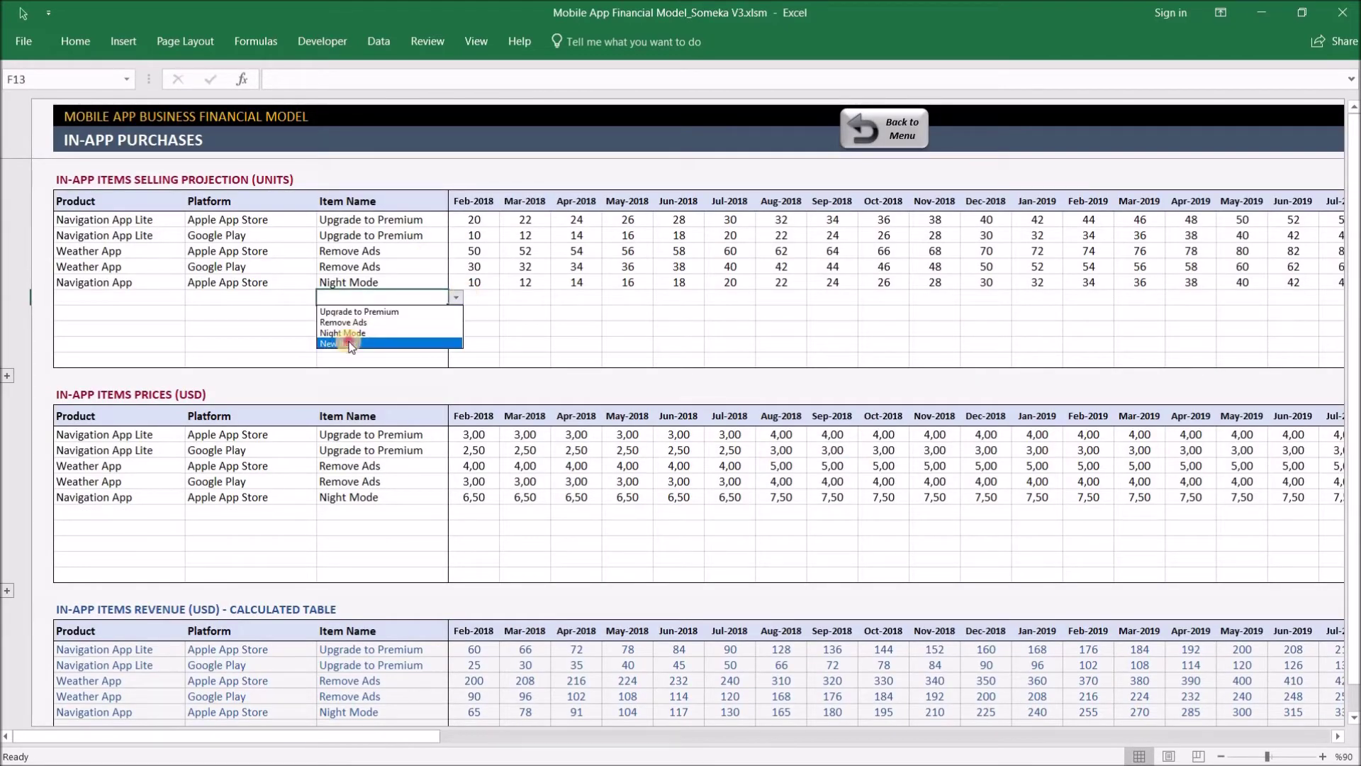
pyautogui.click(352, 345)
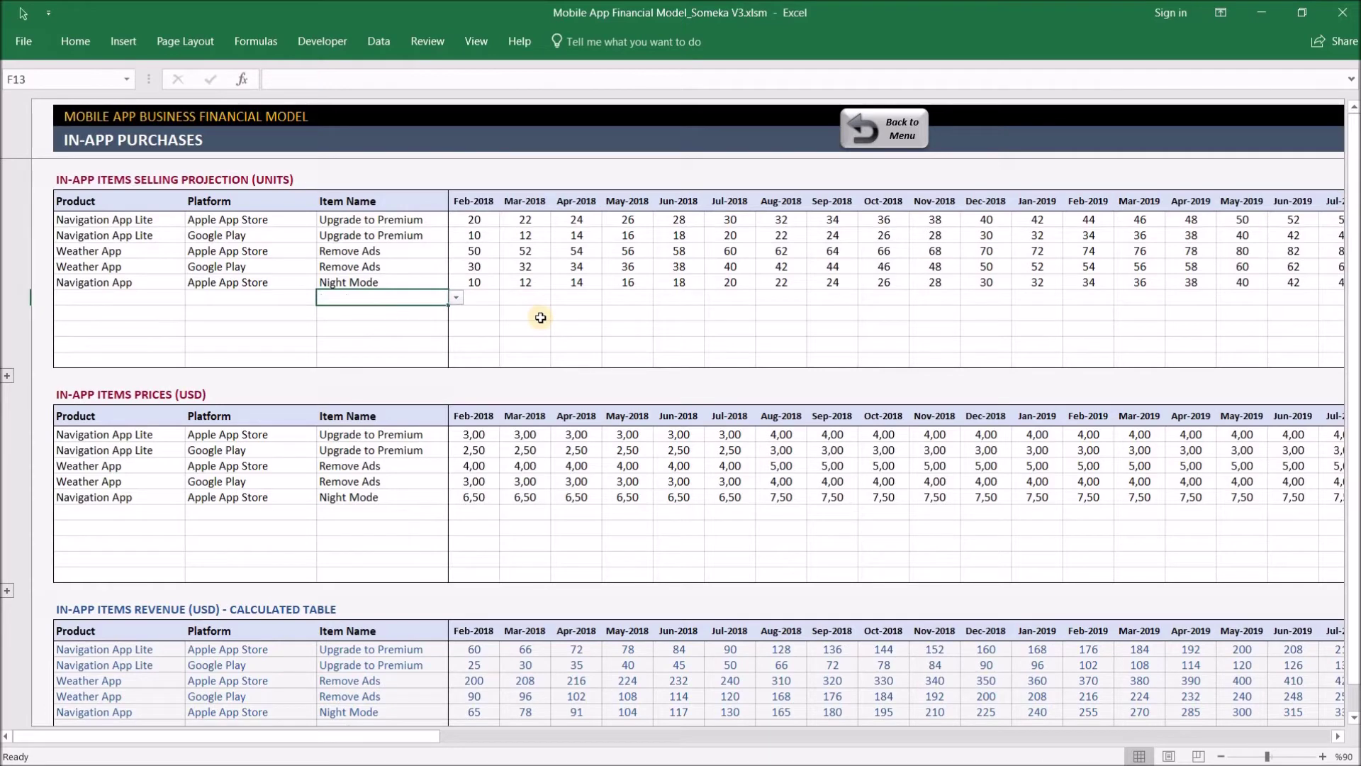
# Delete New Item from the Dashboard's In-App Items list and open the Subscriptions sheet
pyautogui.click(883, 128)
pyautogui.click(473, 562)
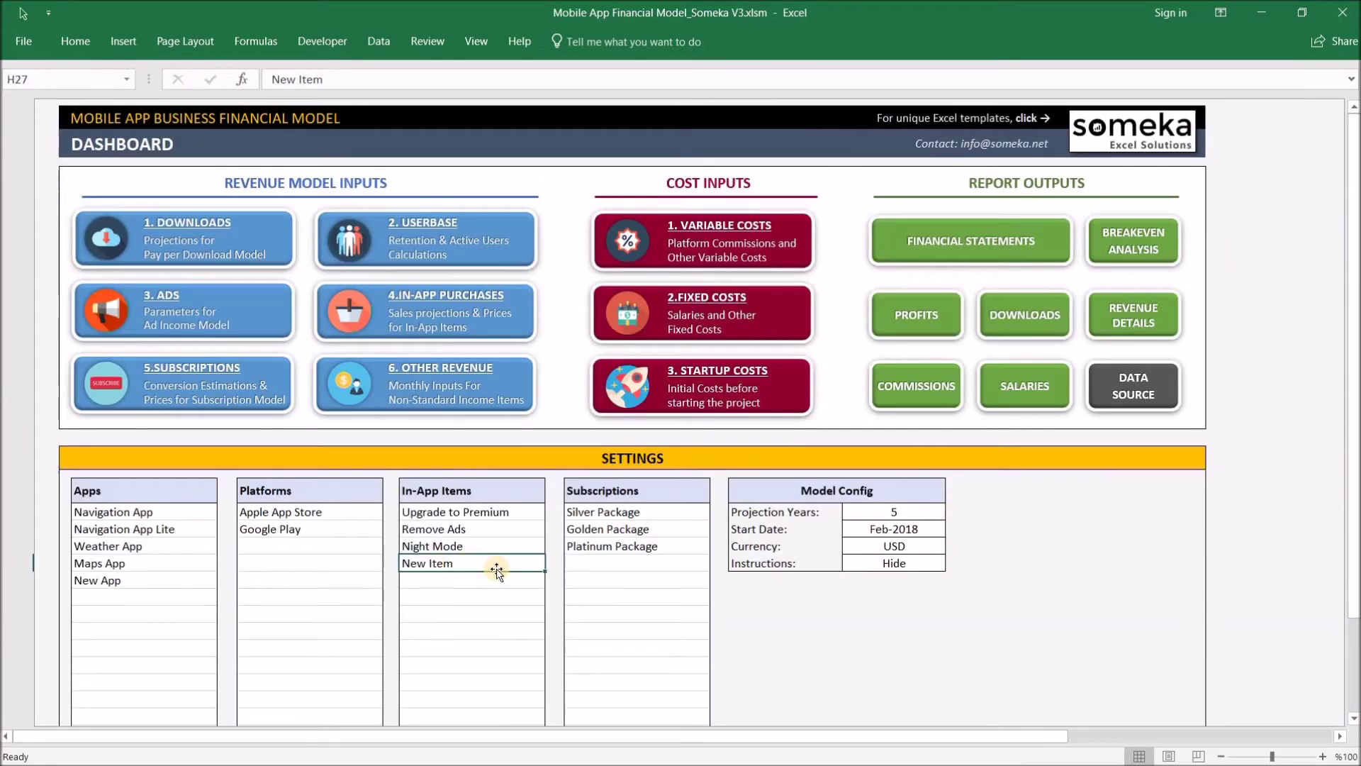
pyautogui.press('Delete')
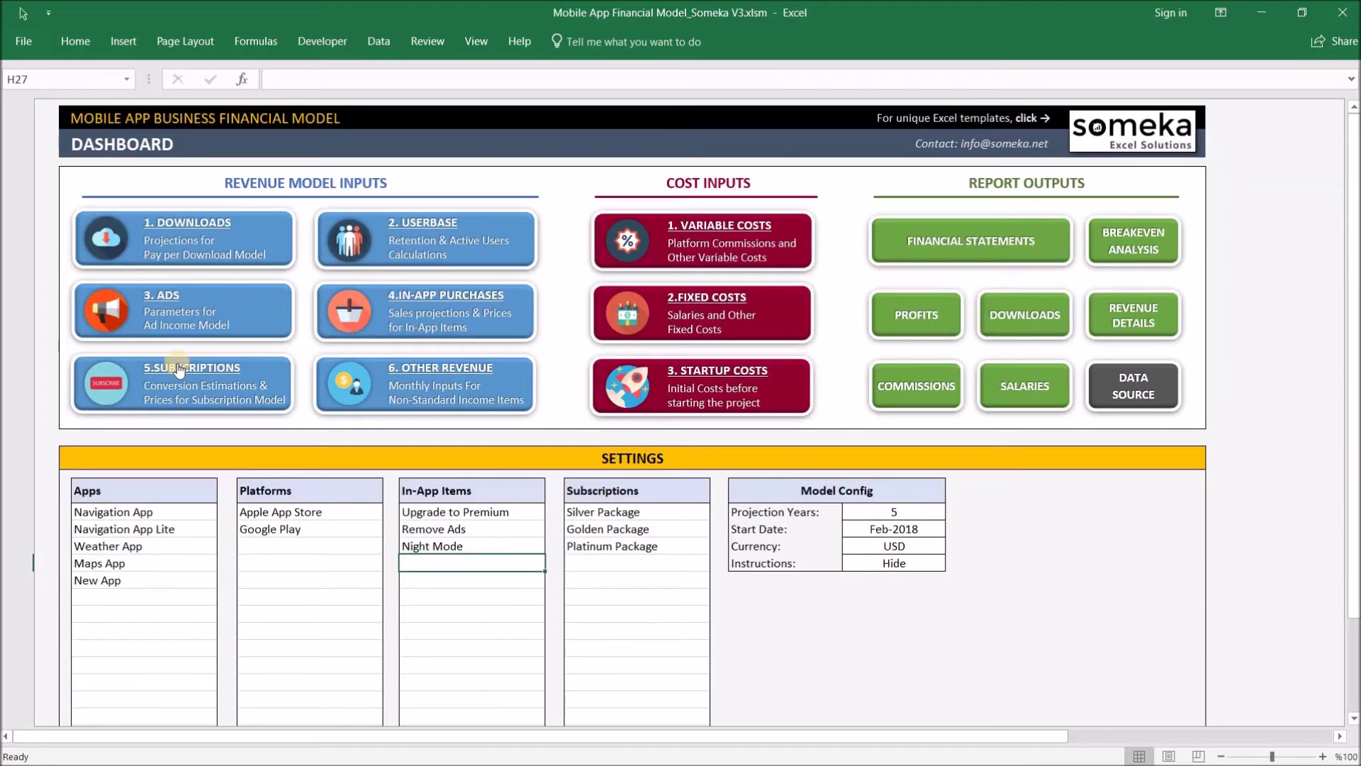
pyautogui.click(179, 369)
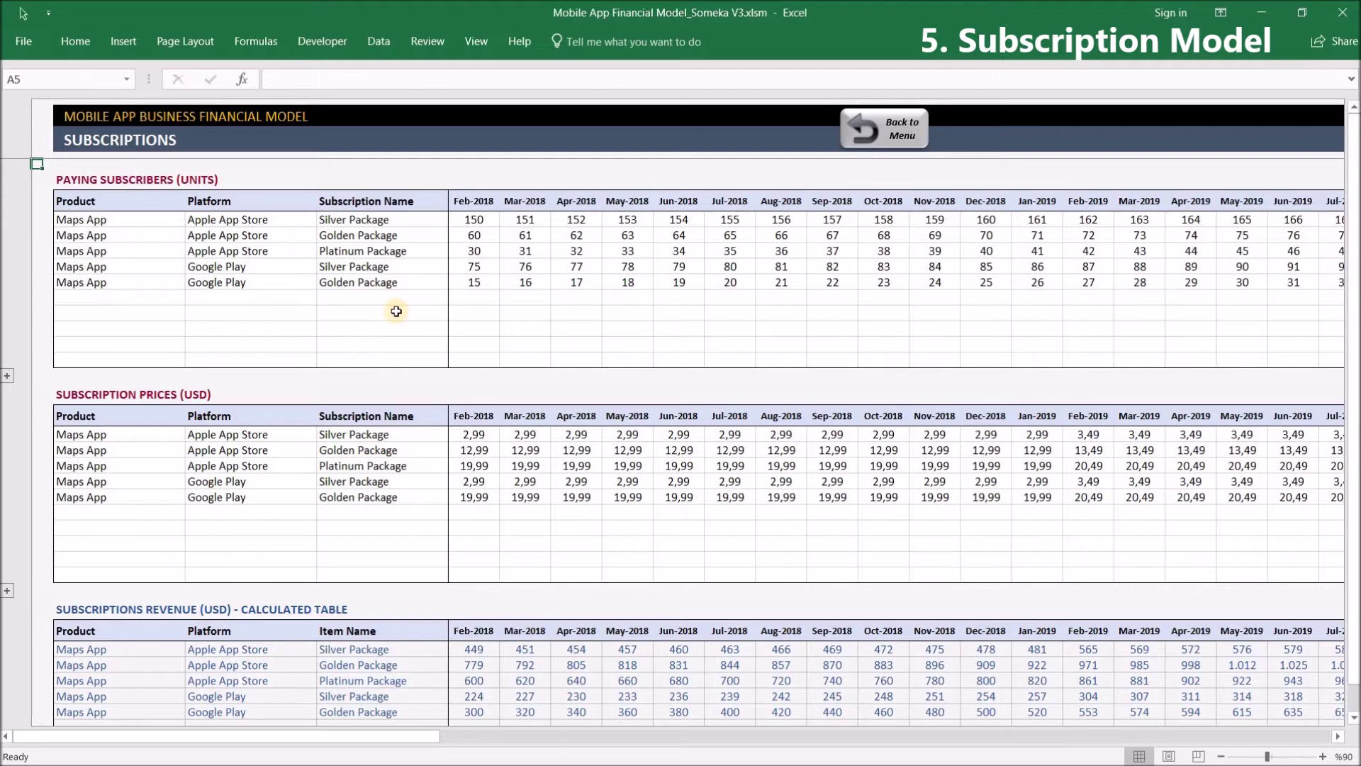
# Inspect Maps App subscriber counts and the Apr-2018 Platinum price, then open Other Revenue Items via the dashboard
pyautogui.moveTo(82, 221); pyautogui.dragTo(91, 281)
pyautogui.click(89, 220)
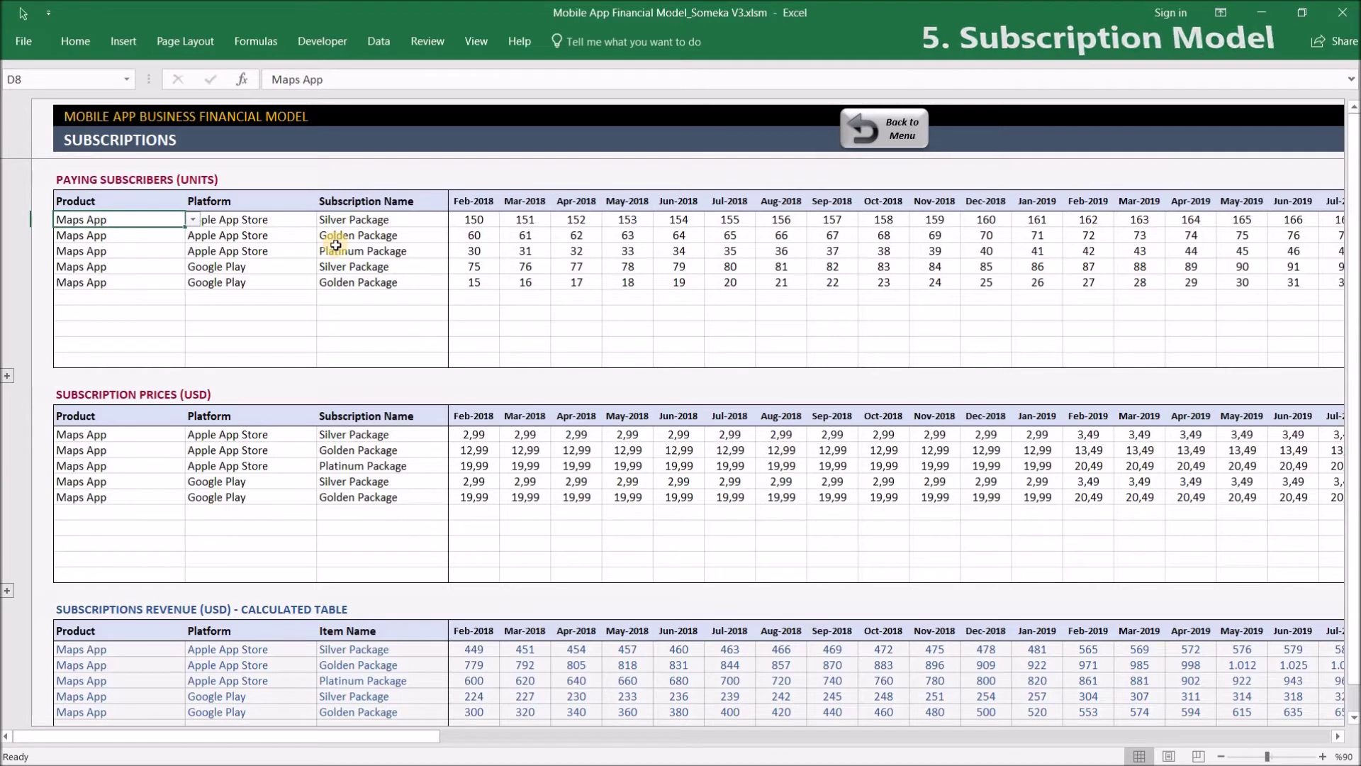
pyautogui.click(663, 266)
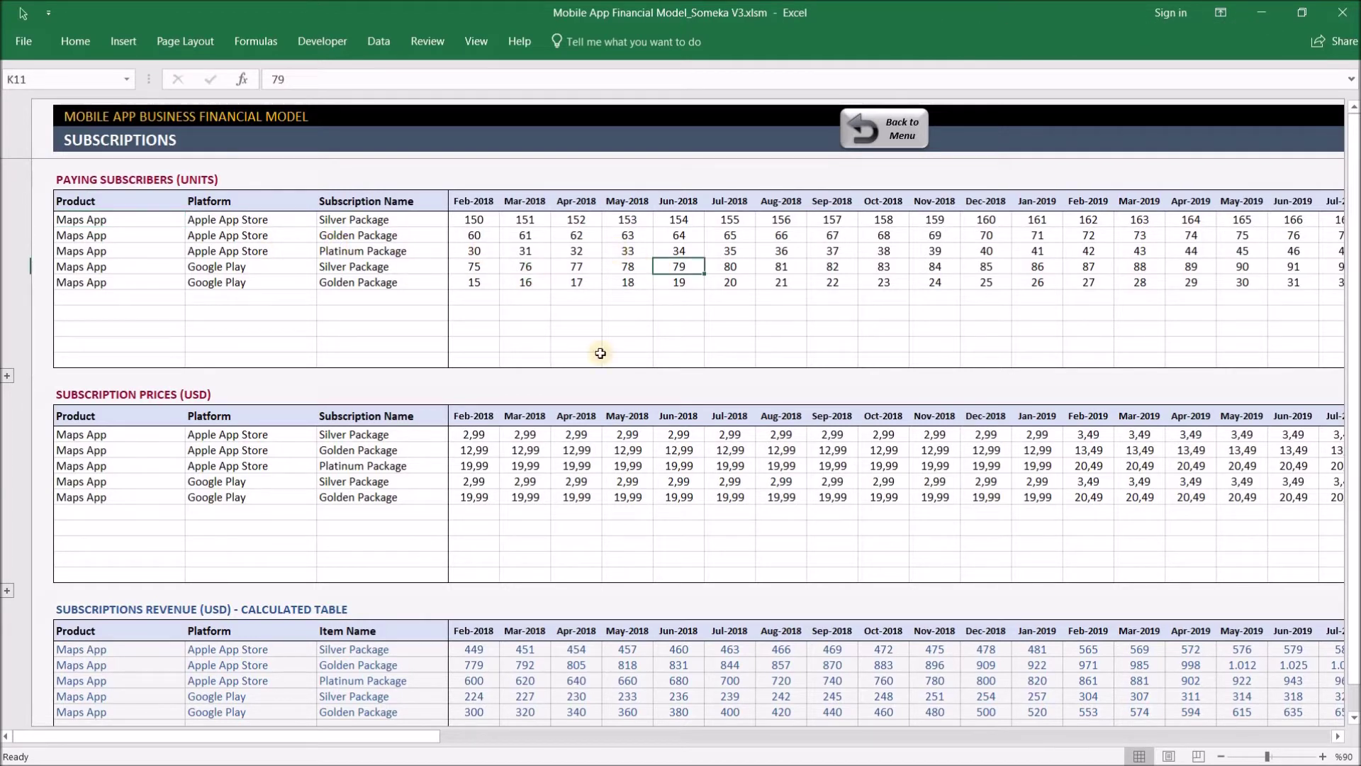
pyautogui.click(557, 468)
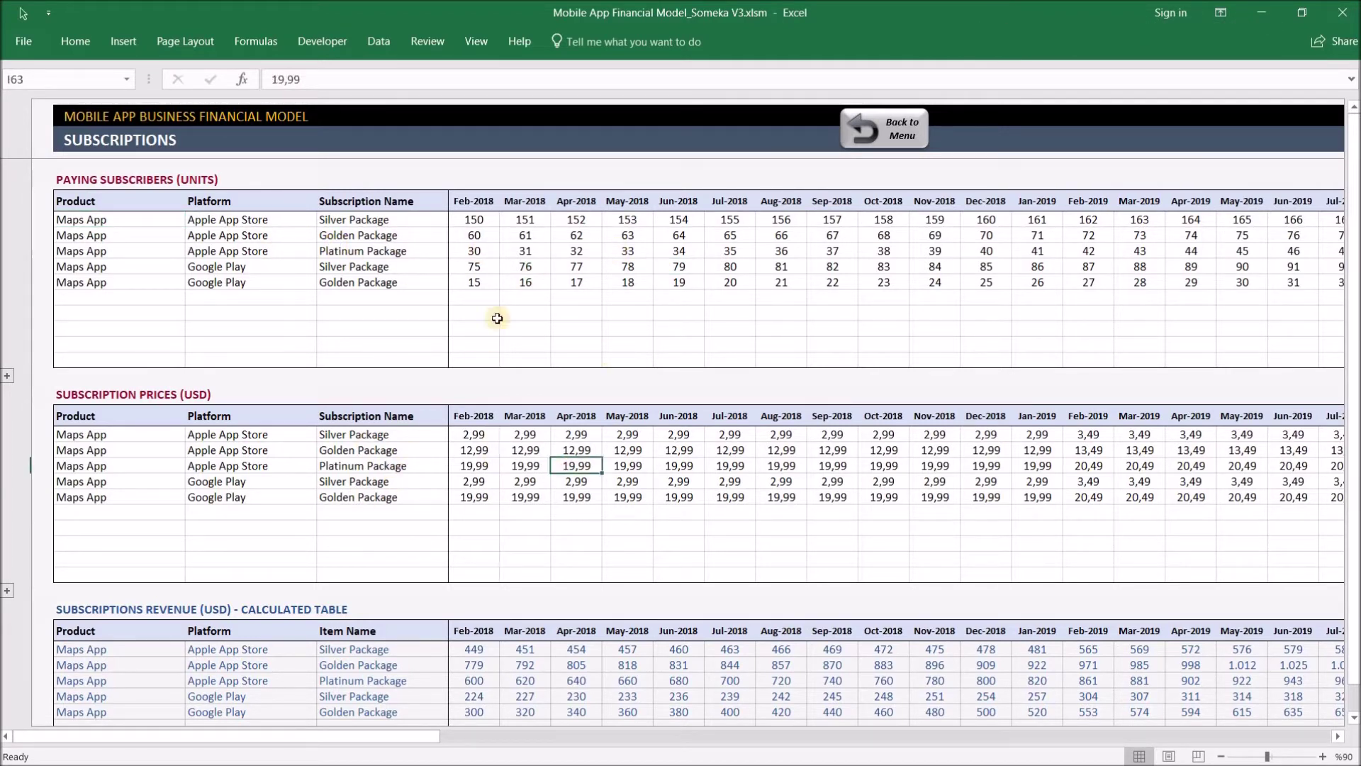
pyautogui.click(583, 237)
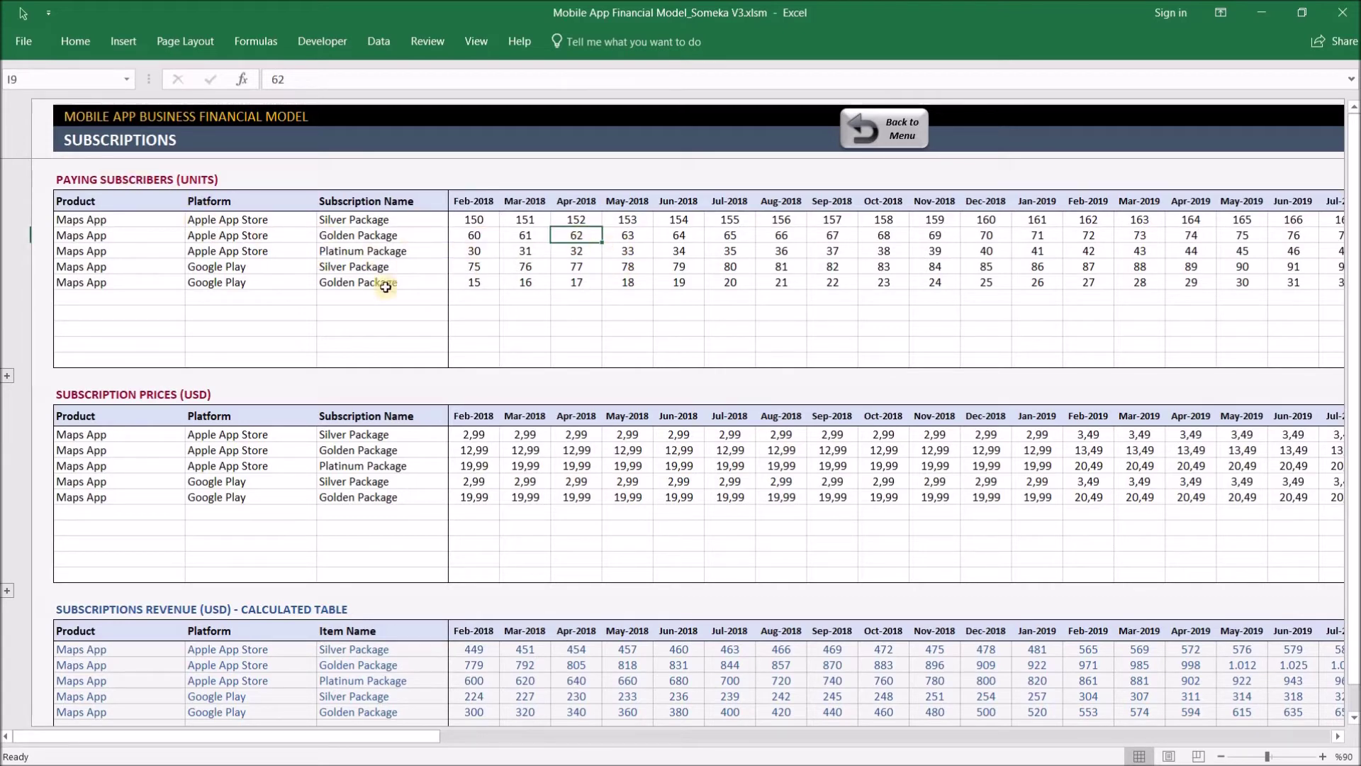
pyautogui.scroll(-2, 37, 535)
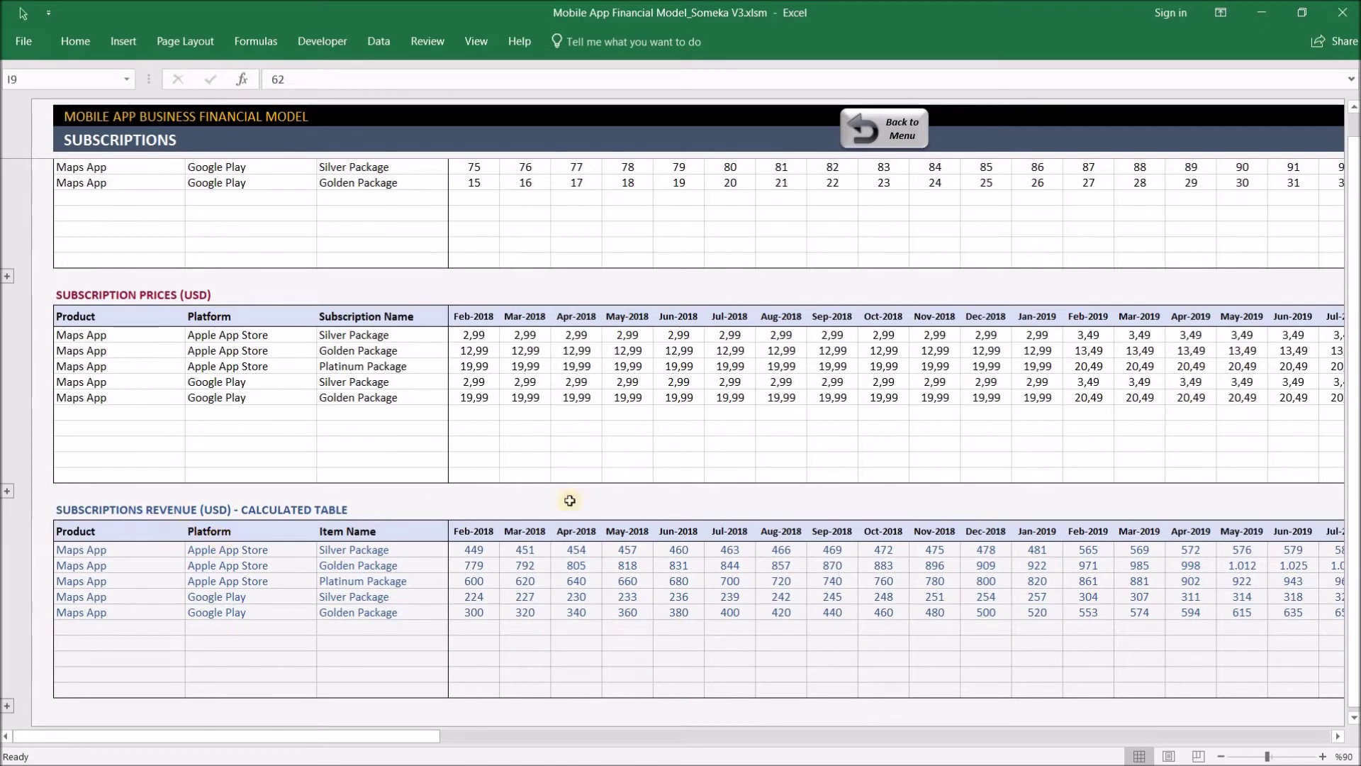
pyautogui.scroll(2, 866, 474)
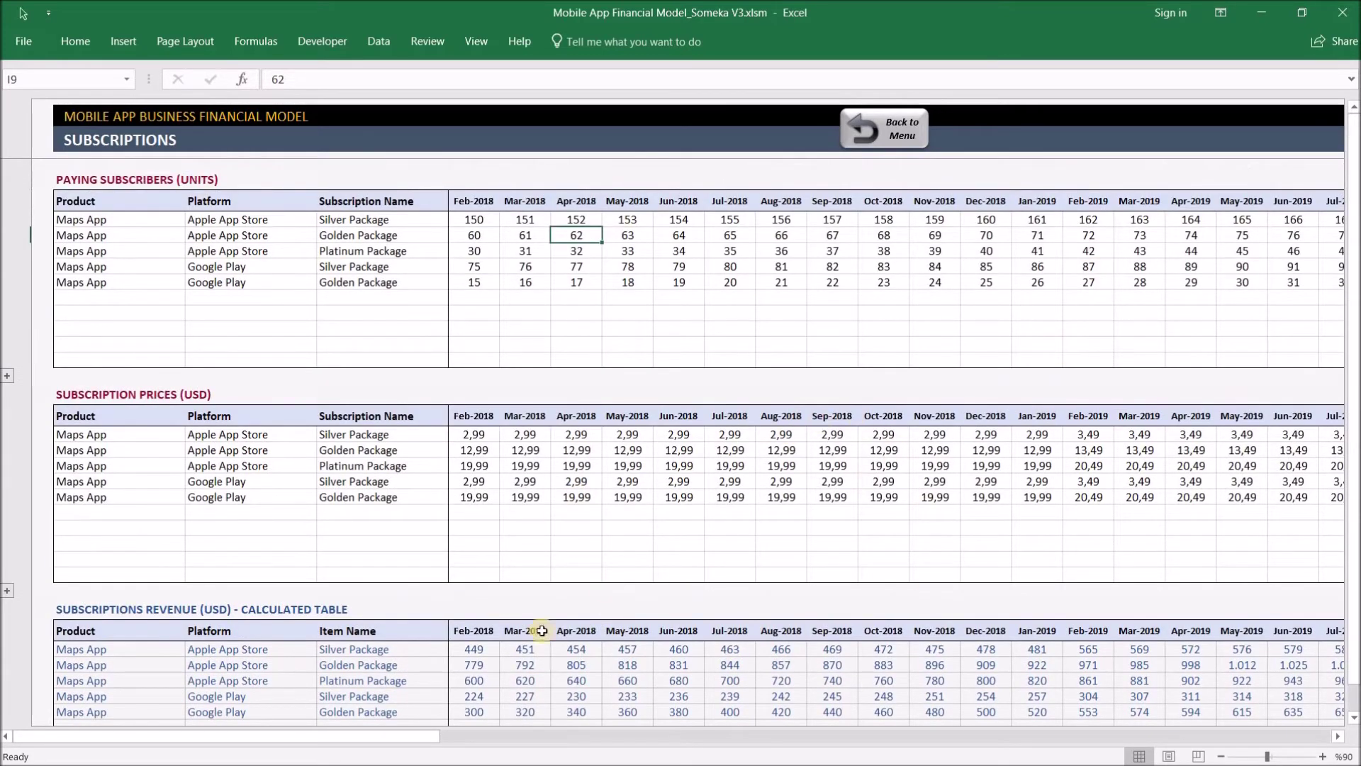
pyautogui.click(902, 128)
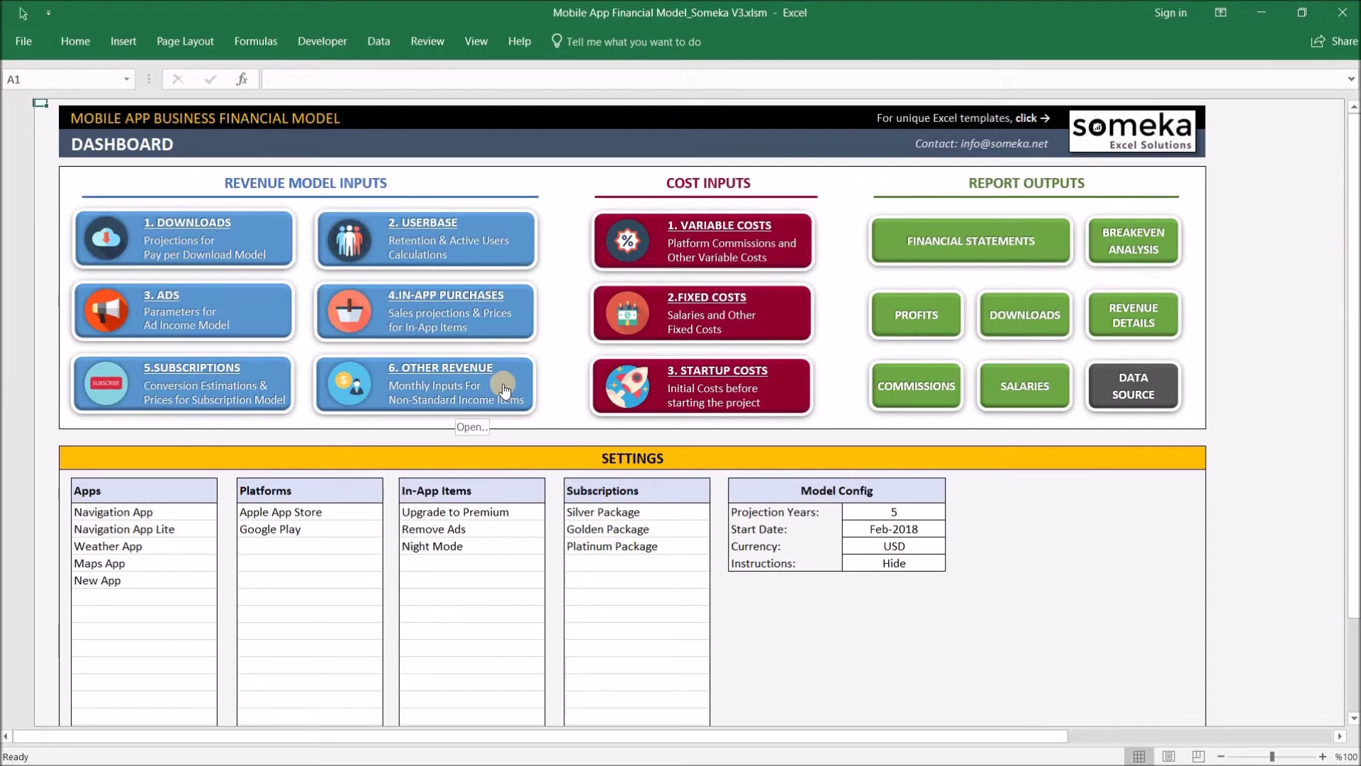
pyautogui.click(453, 376)
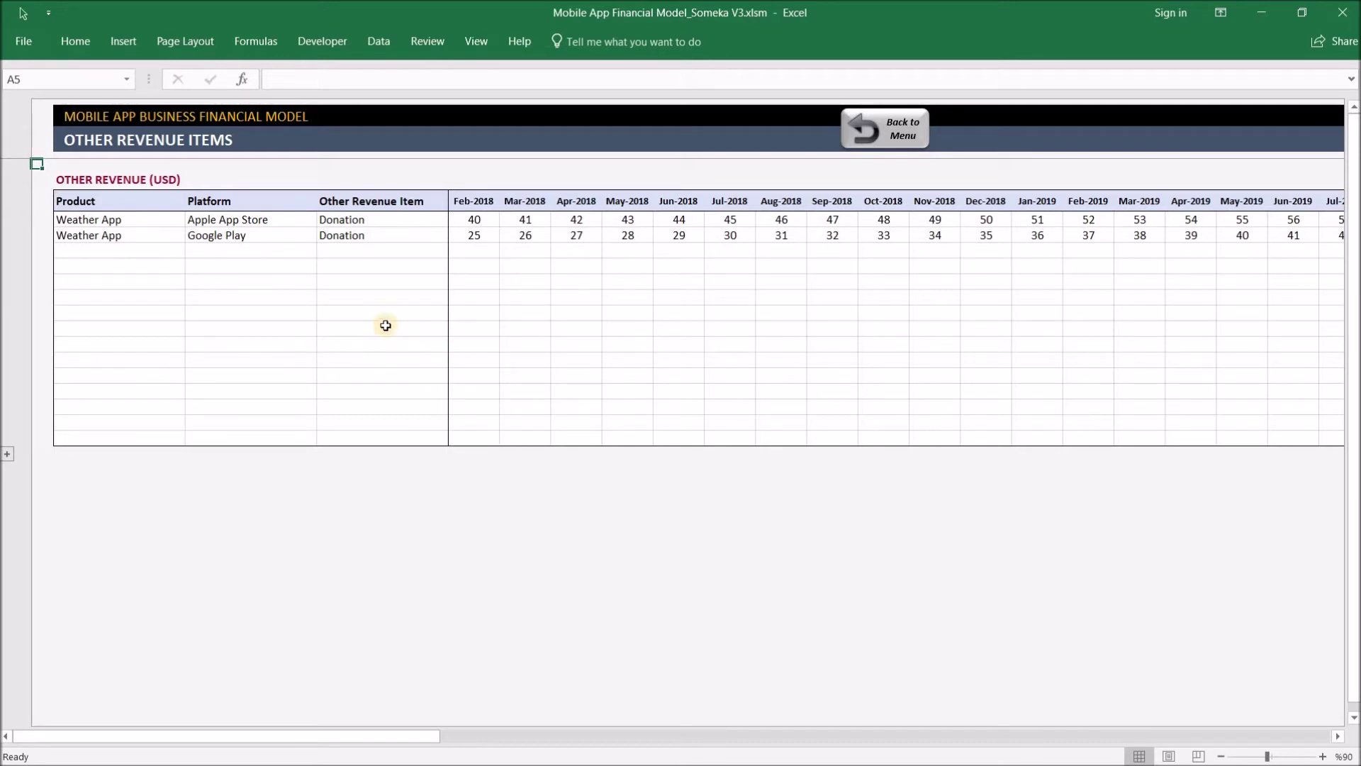
# Select Donation revenue from Feb-2018 through Jan-2019 to read the year's status-bar sum of 912
pyautogui.click(381, 233)
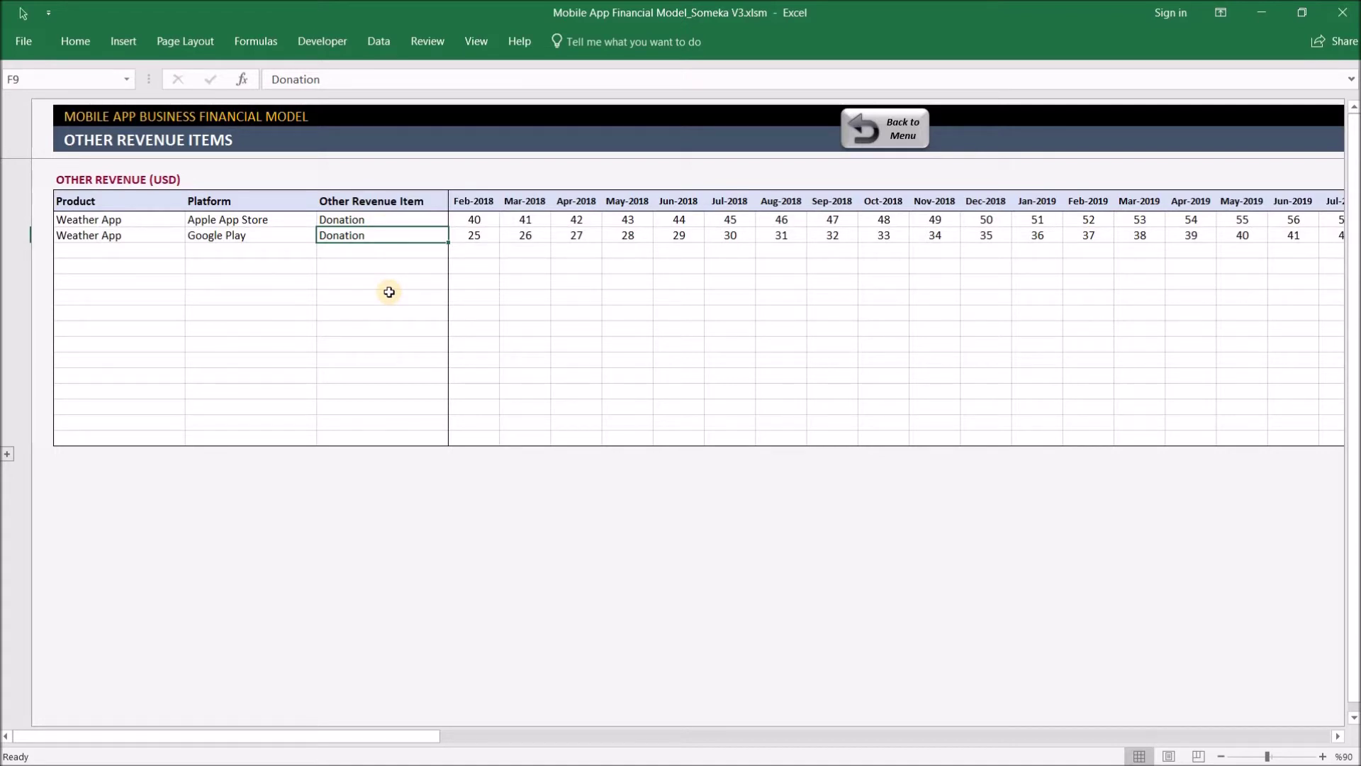
pyautogui.click(810, 237)
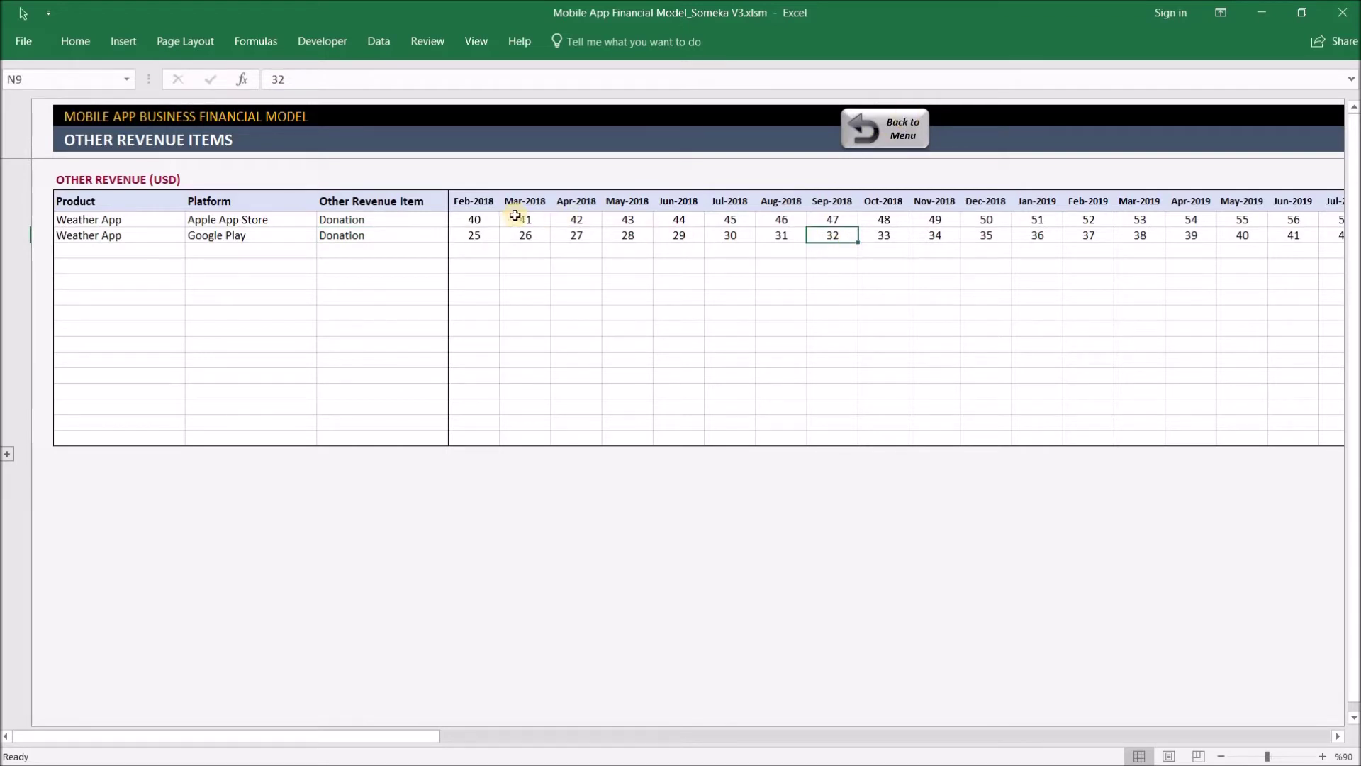
pyautogui.moveTo(471, 219); pyautogui.dragTo(525, 234)
pyautogui.moveTo(776, 222); pyautogui.dragTo(1021, 231)
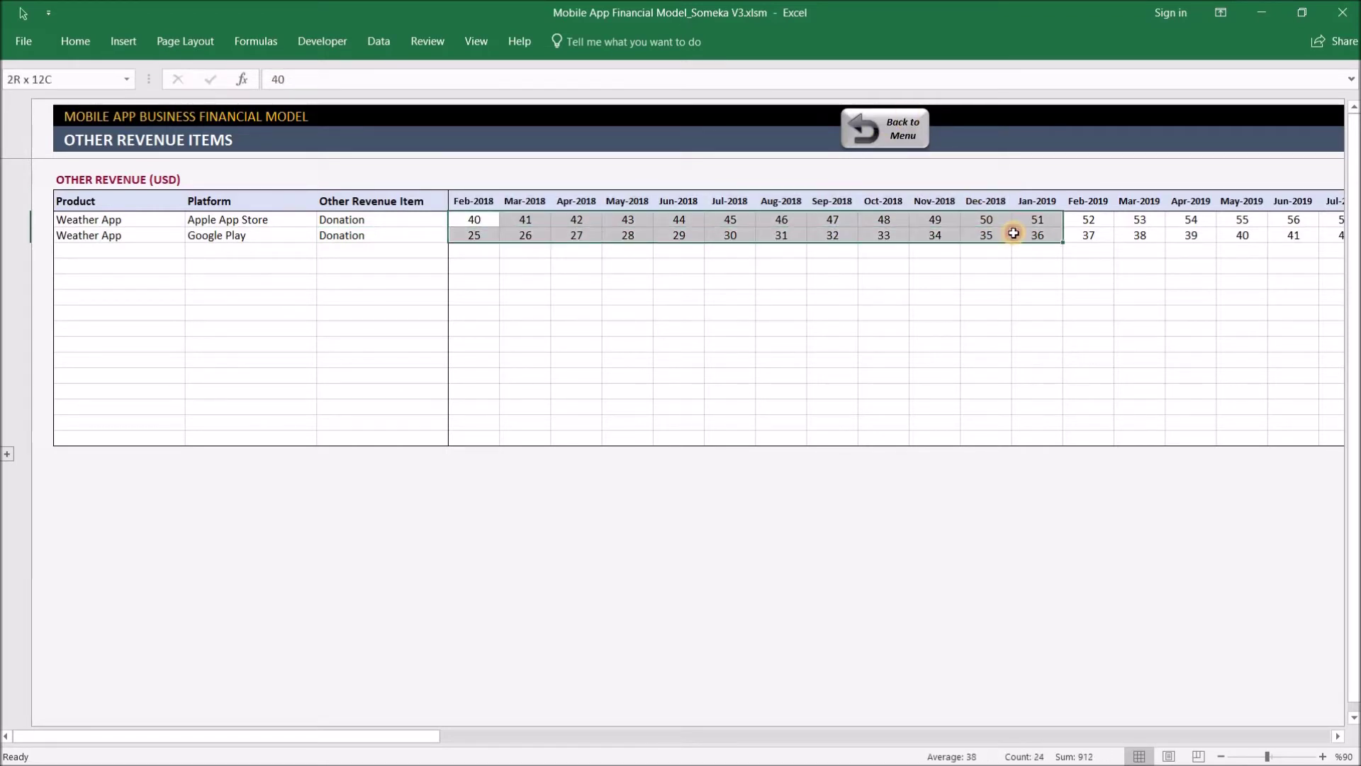
# Check the model's Currency setting on the dashboard, then open the Variable Costs & Commission Rates sheet
pyautogui.click(919, 119)
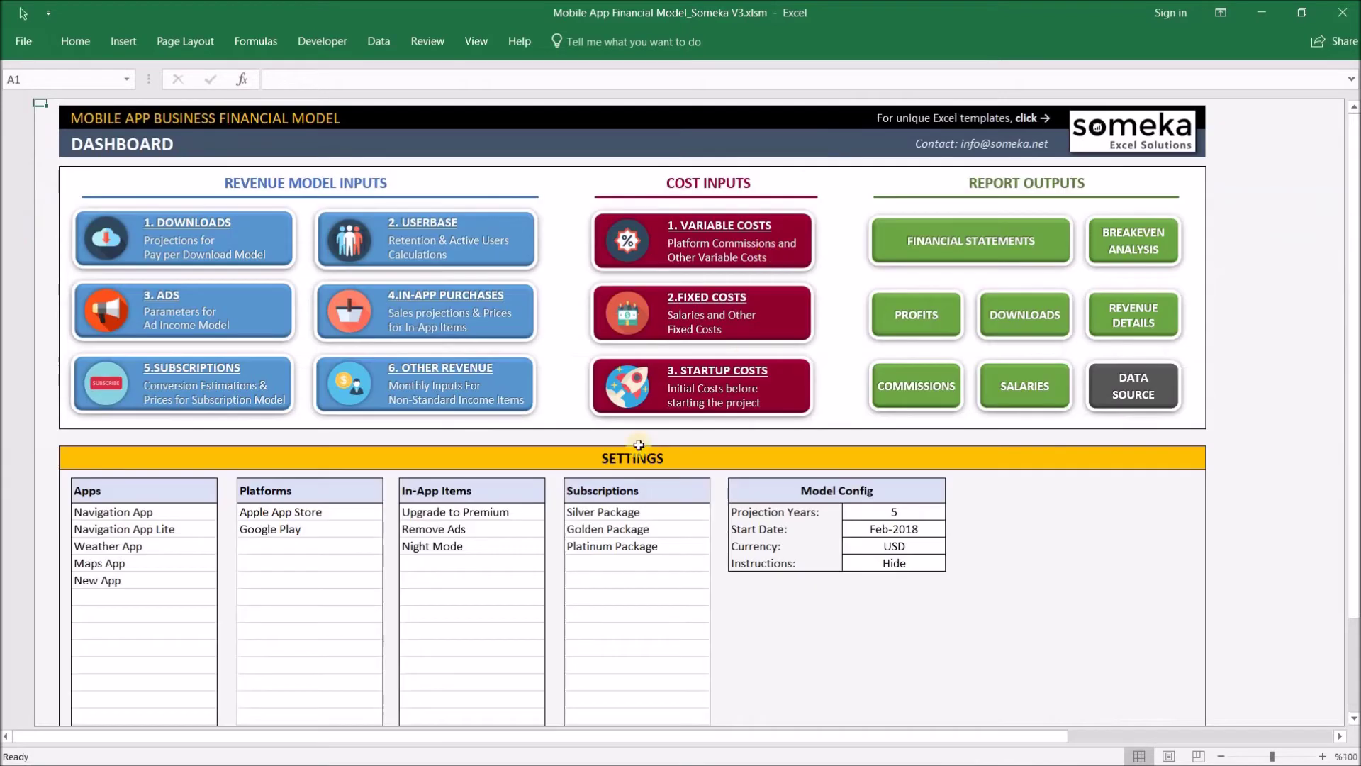
pyautogui.click(918, 548)
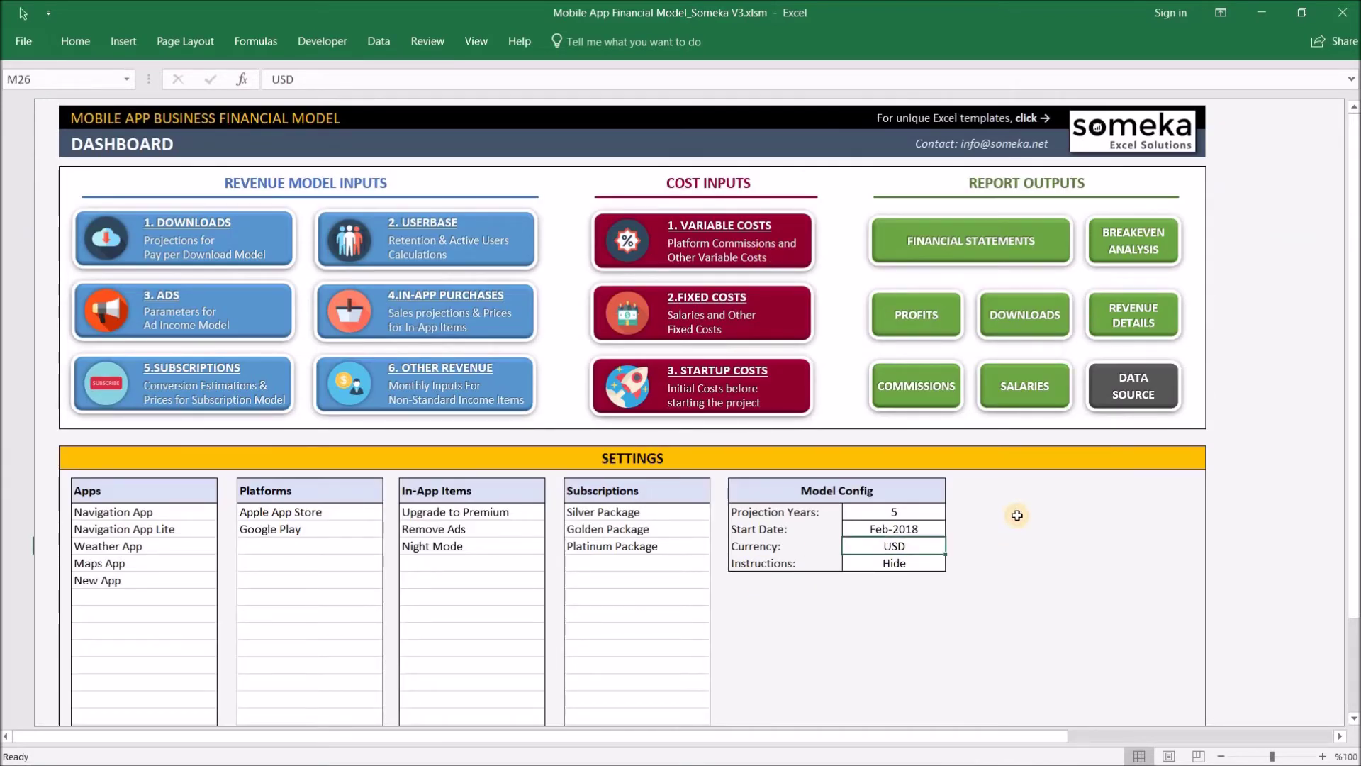
pyautogui.click(1272, 369)
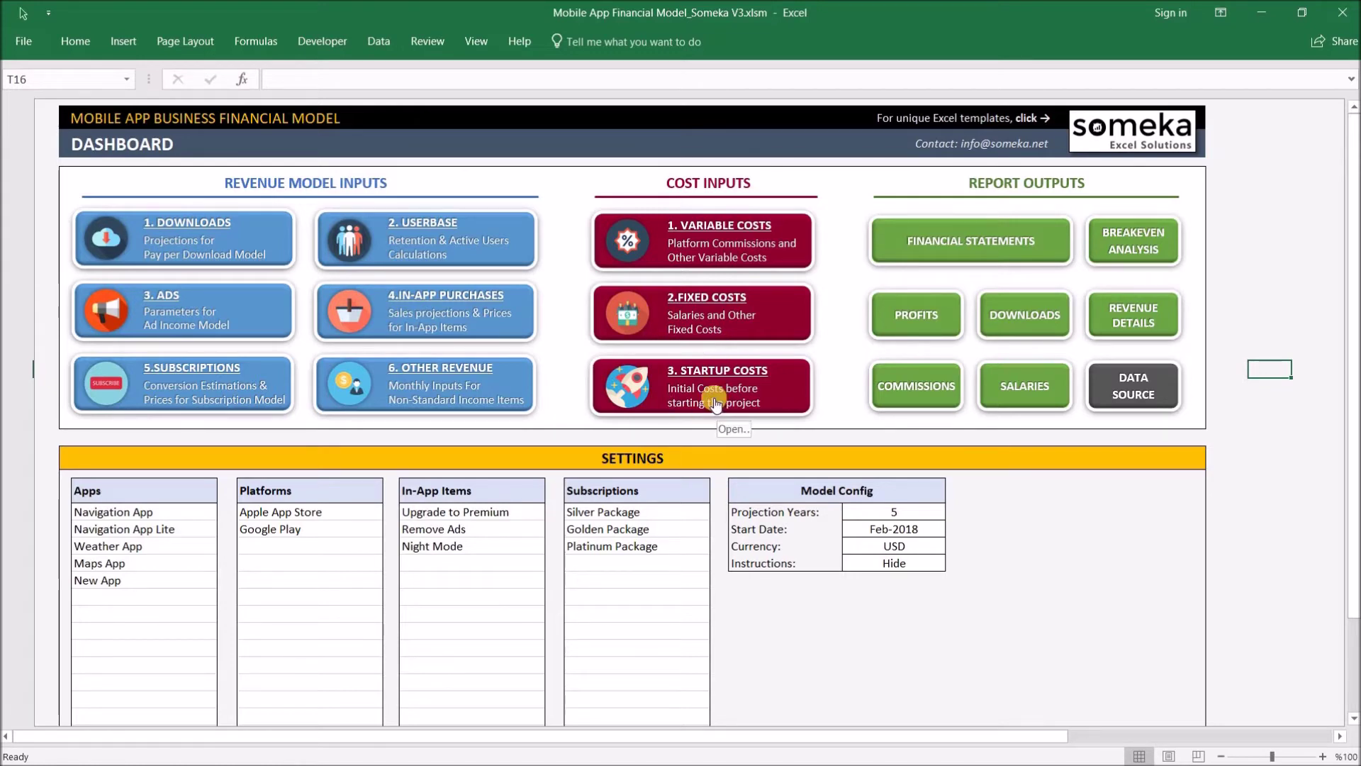
pyautogui.click(718, 223)
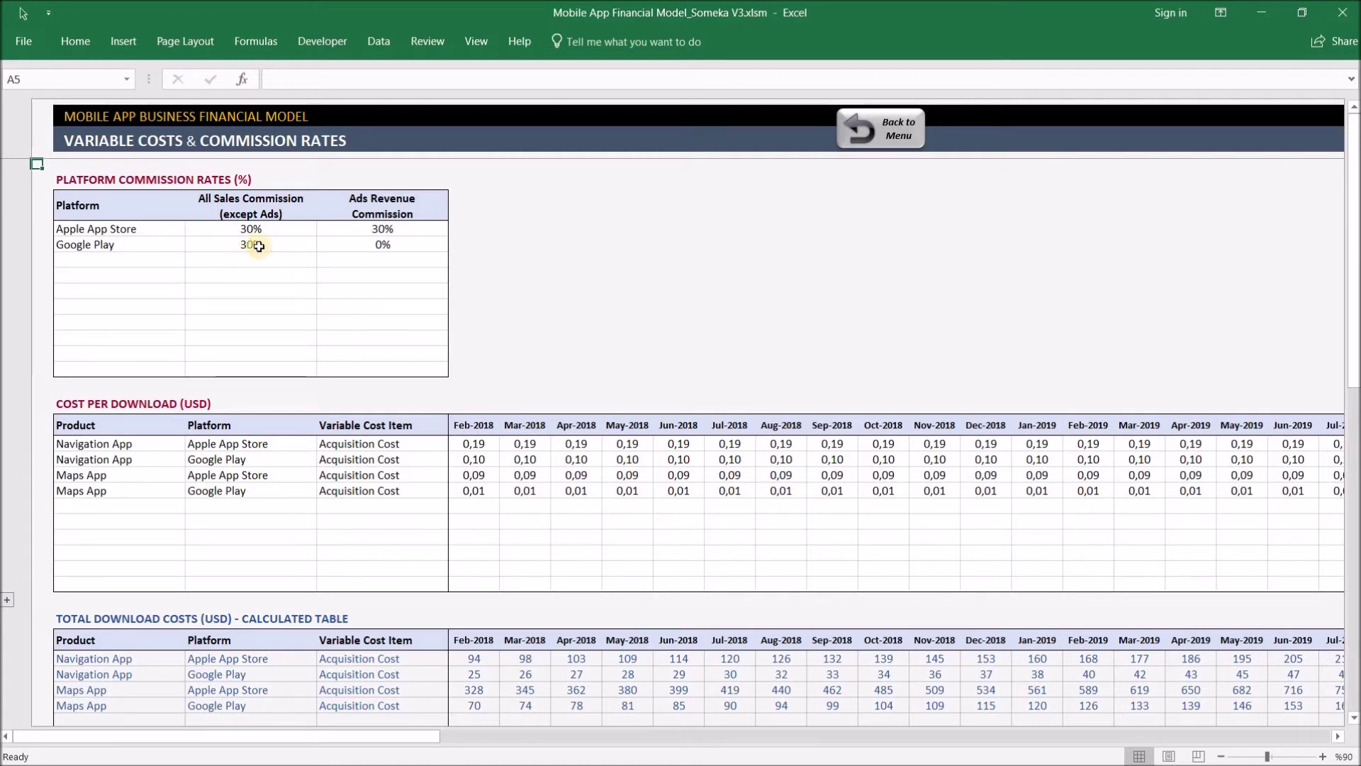
pyautogui.click(271, 244)
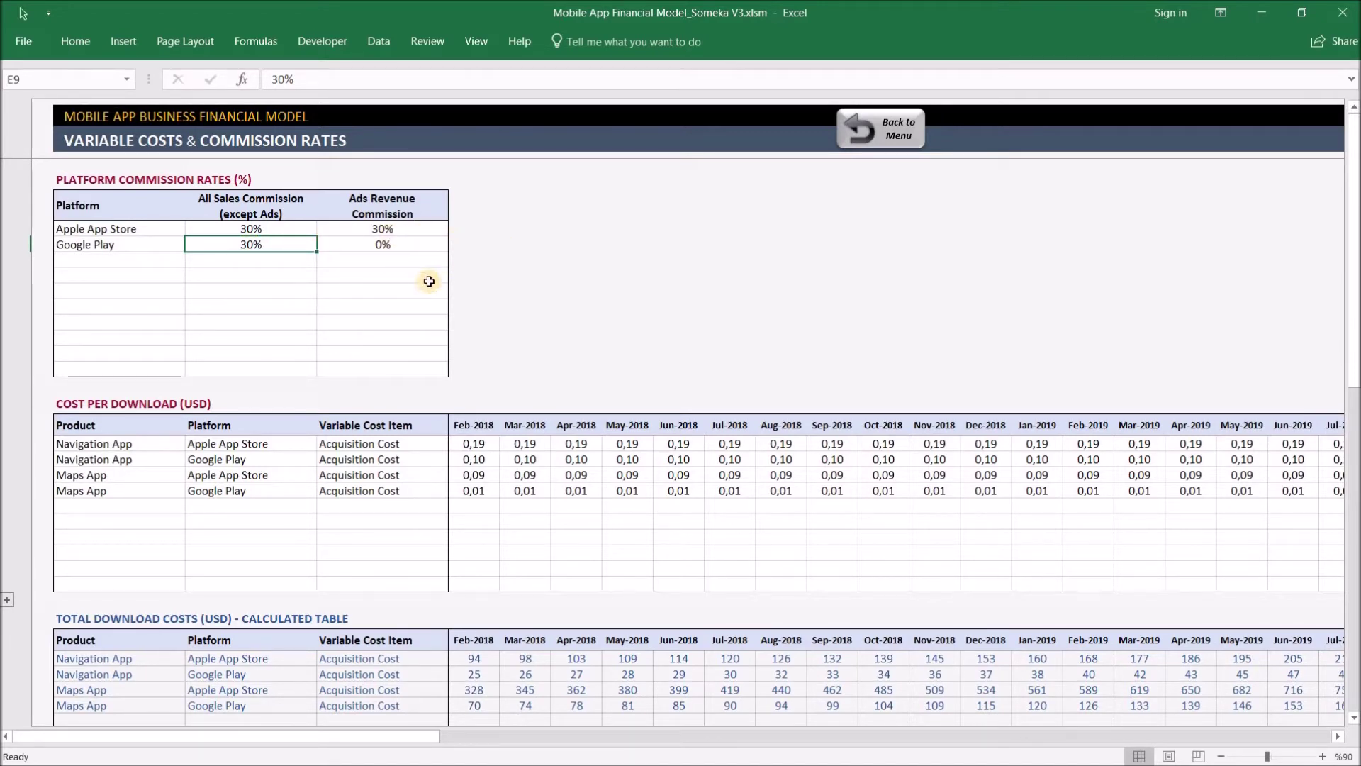
pyautogui.click(406, 248)
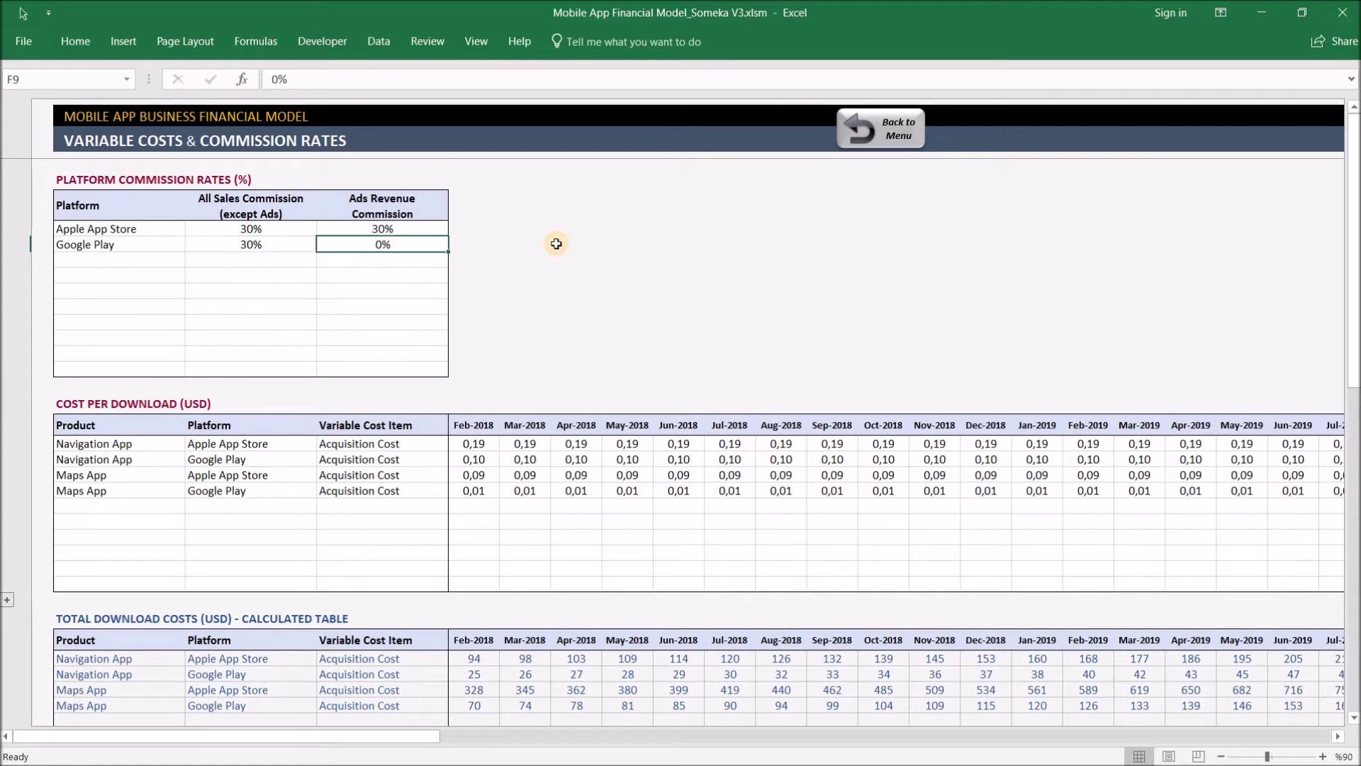
pyautogui.write('3')
pyautogui.press('Left')
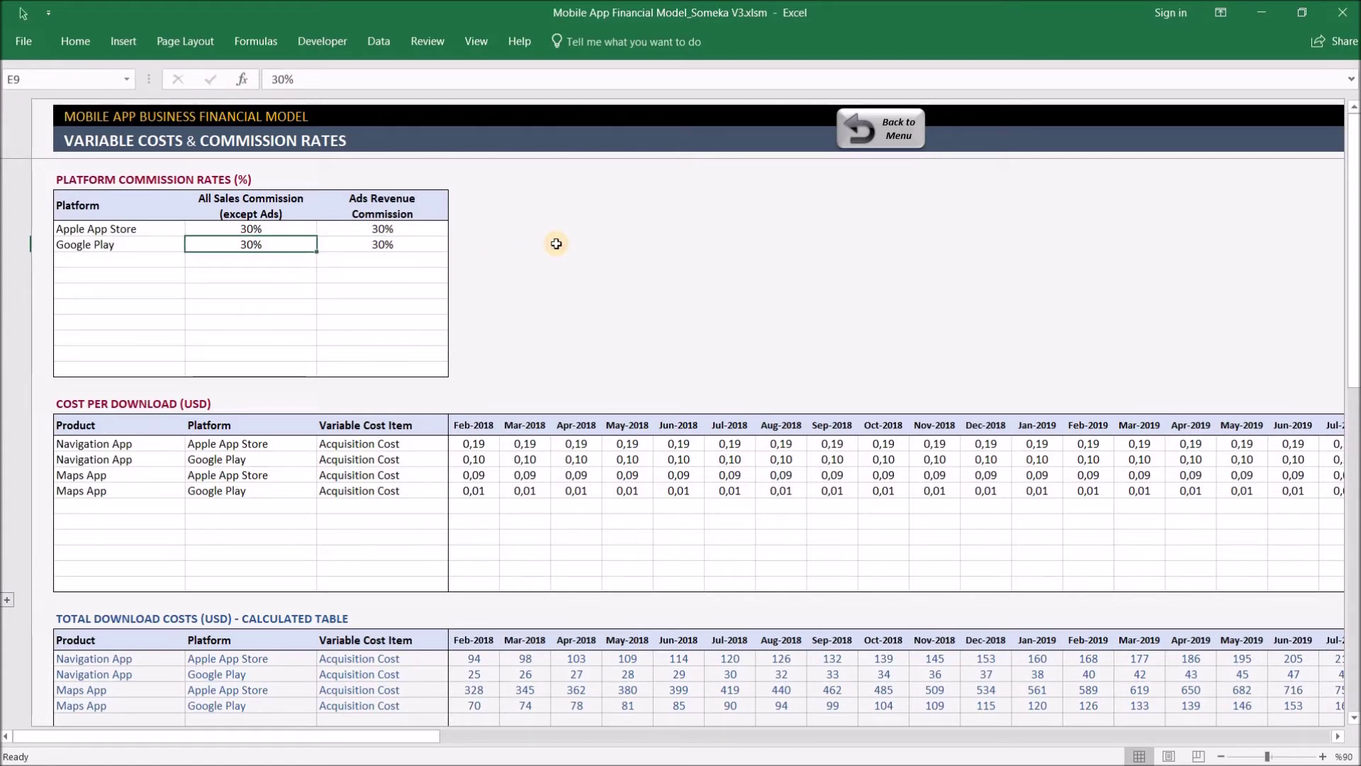
pyautogui.press('Right')
pyautogui.press('Left')
pyautogui.press('Right')
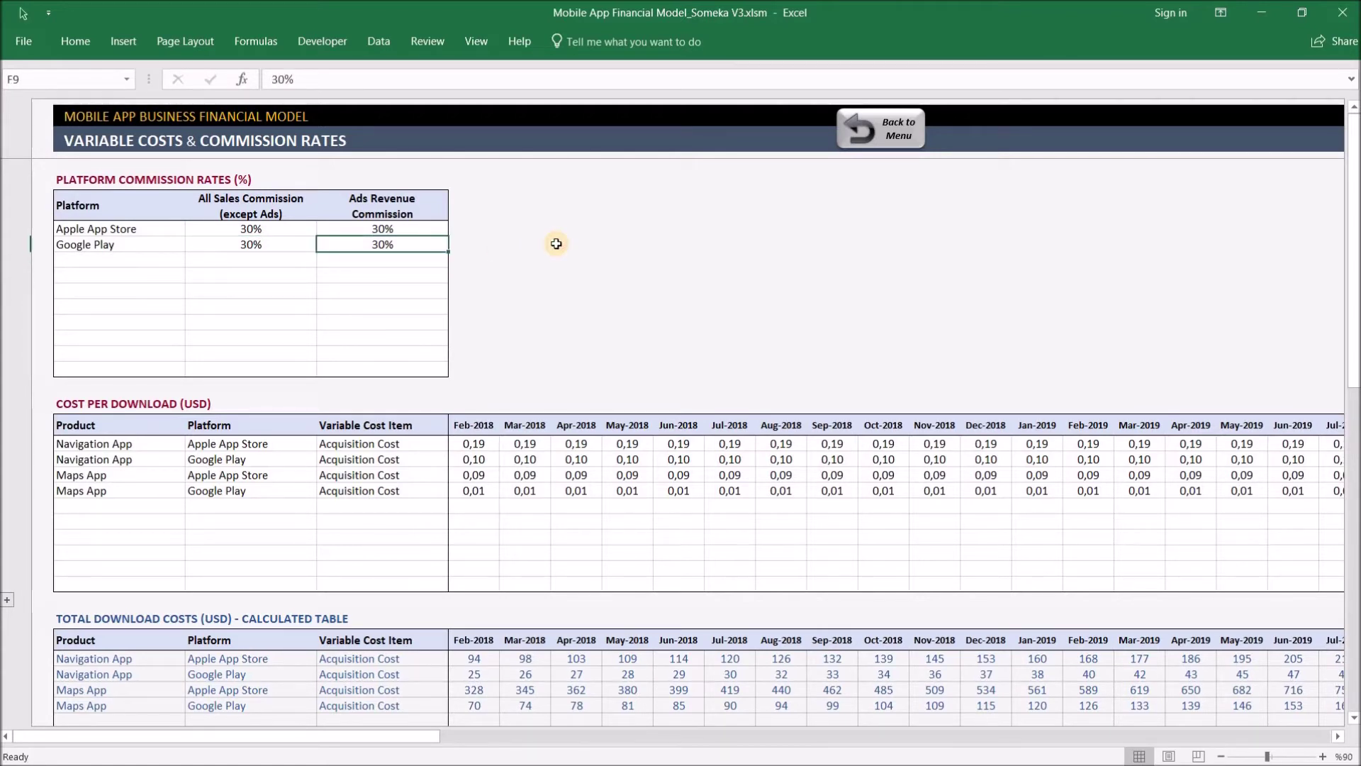
pyautogui.press('Delete')
pyautogui.press('Left')
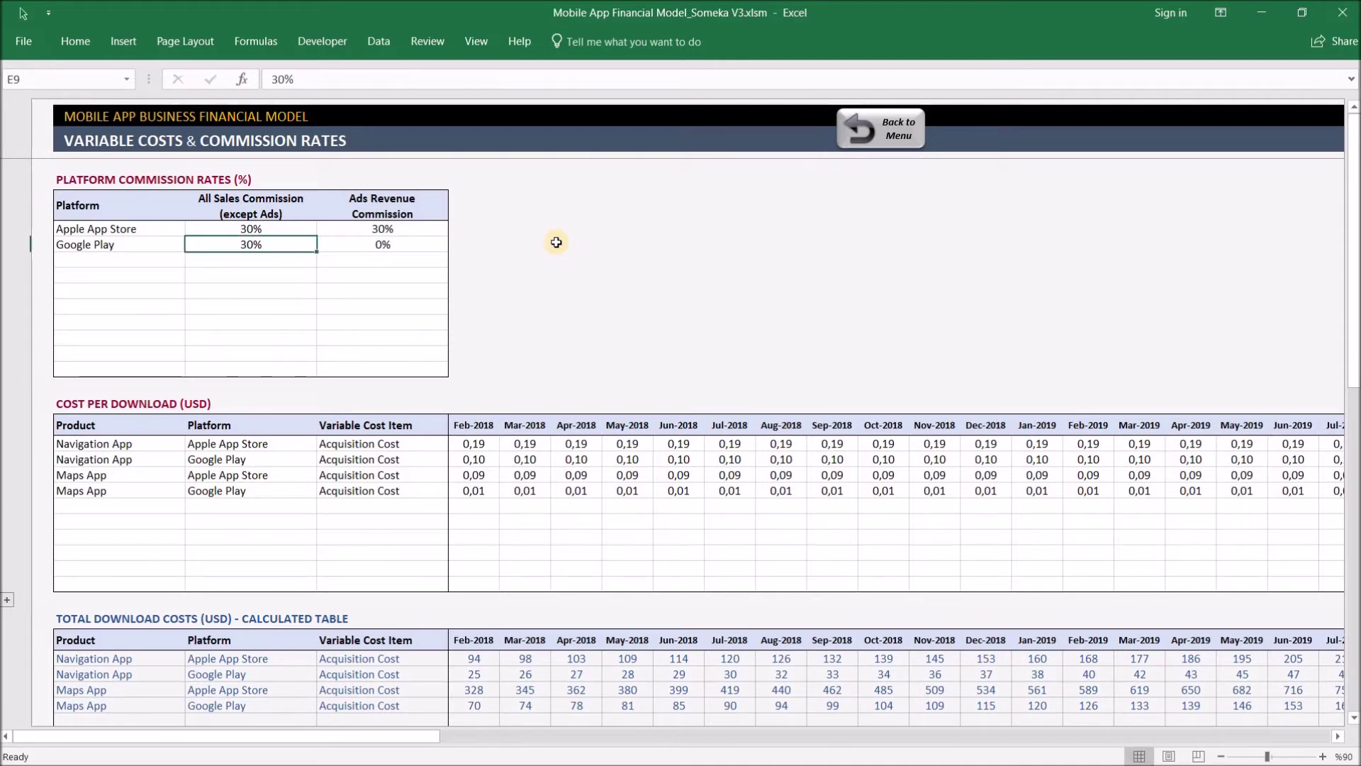
pyautogui.scroll(-2, 599, 405)
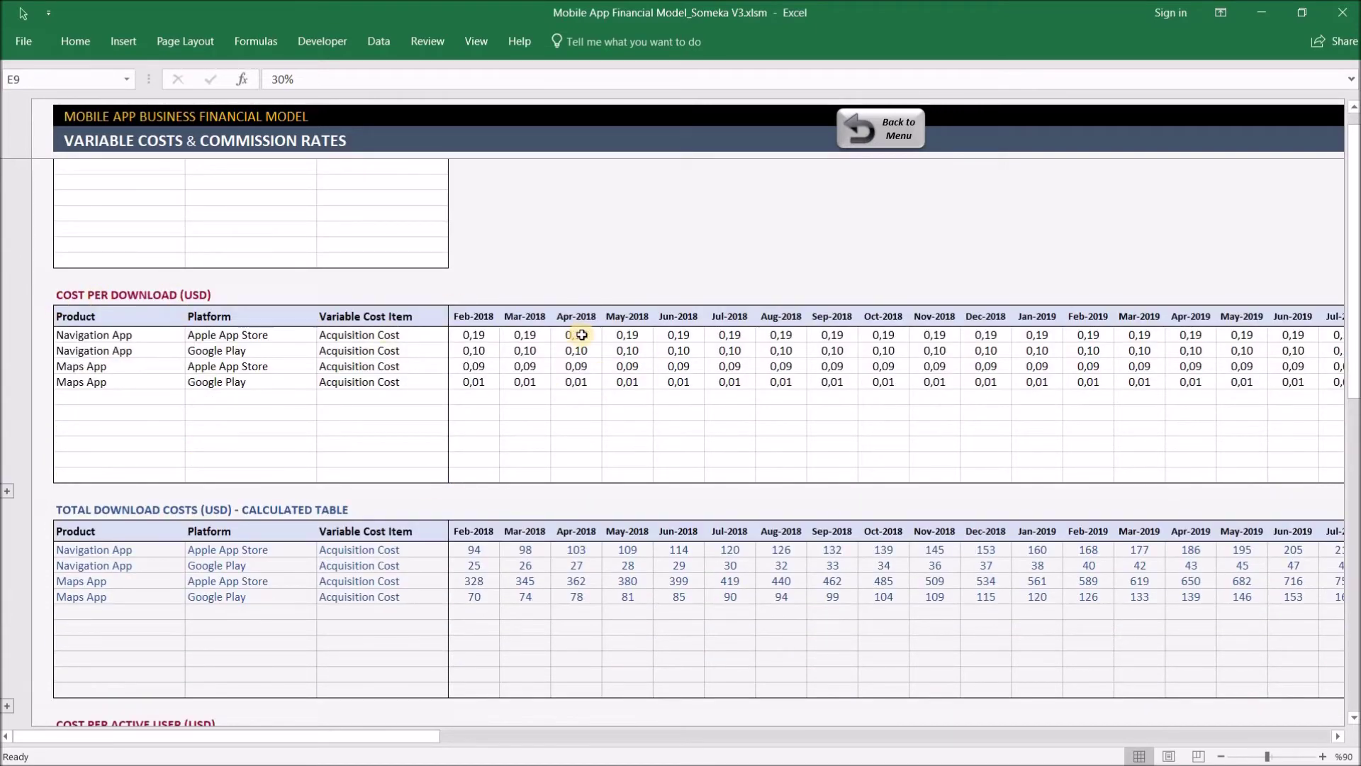
pyautogui.scroll(-6, 577, 333)
pyautogui.scroll(-8, 597, 463)
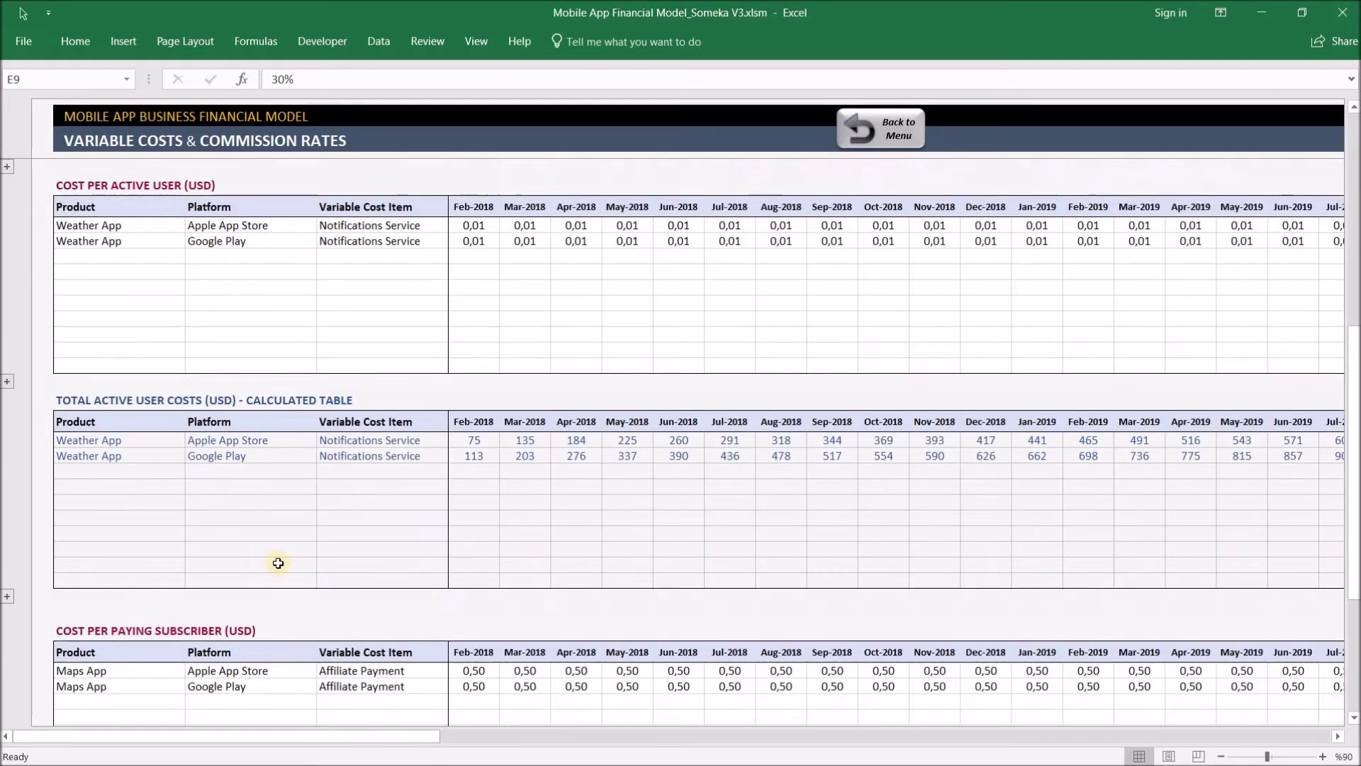
pyautogui.scroll(6, 522, 475)
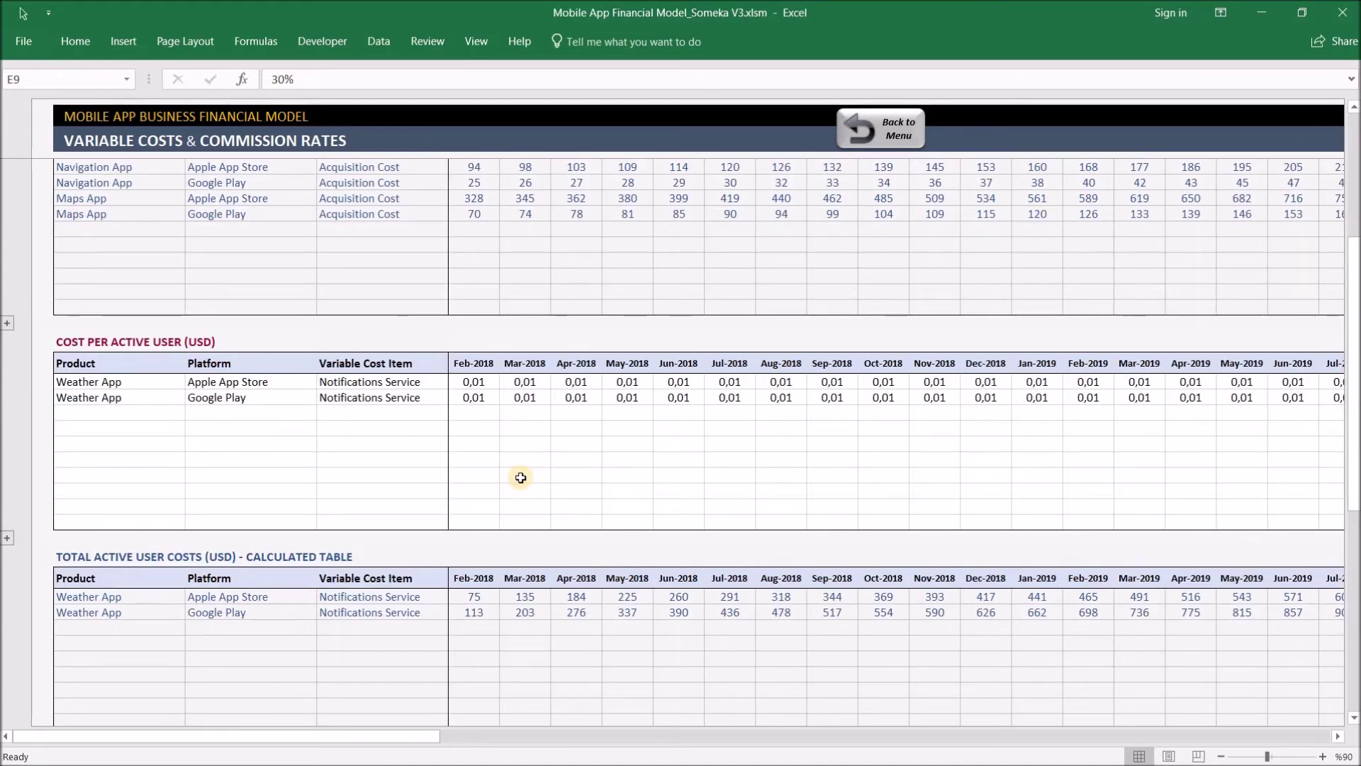
pyautogui.scroll(10, 520, 476)
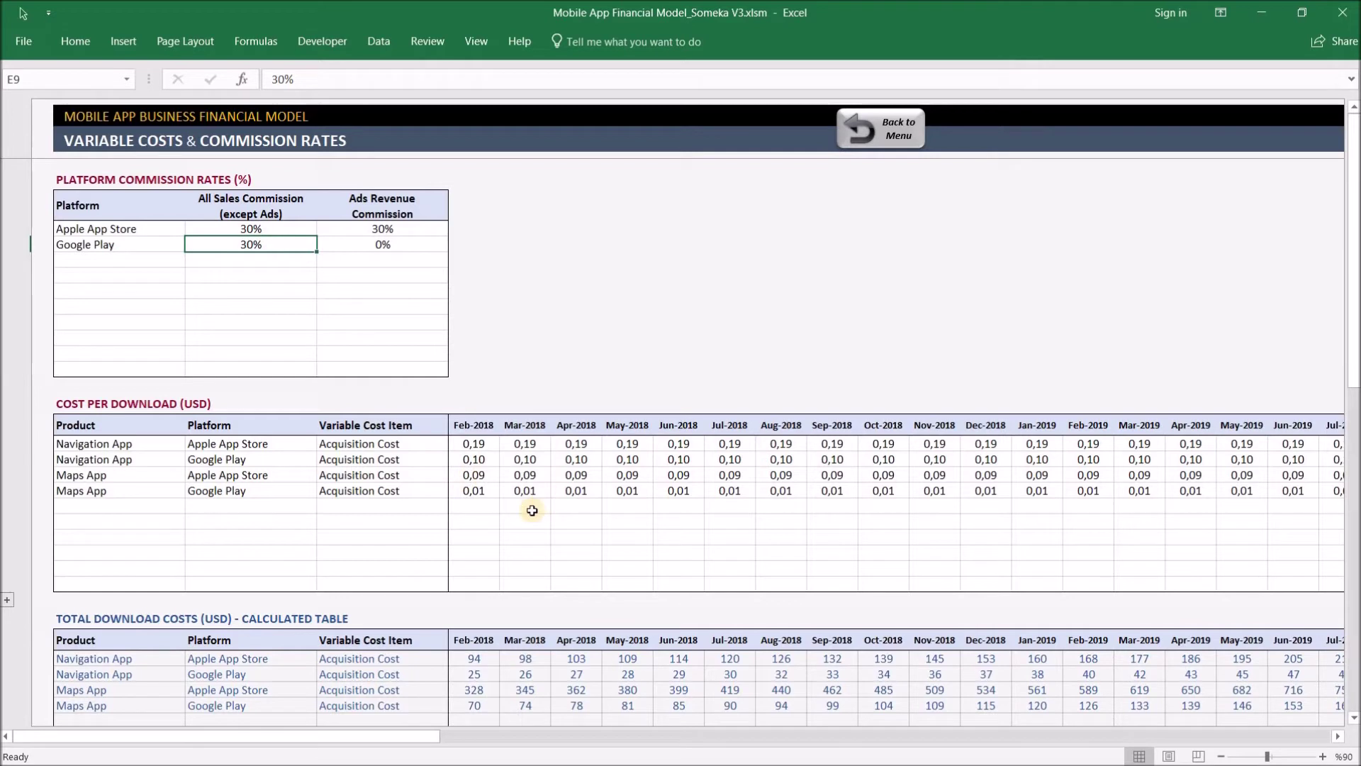
pyautogui.click(491, 458)
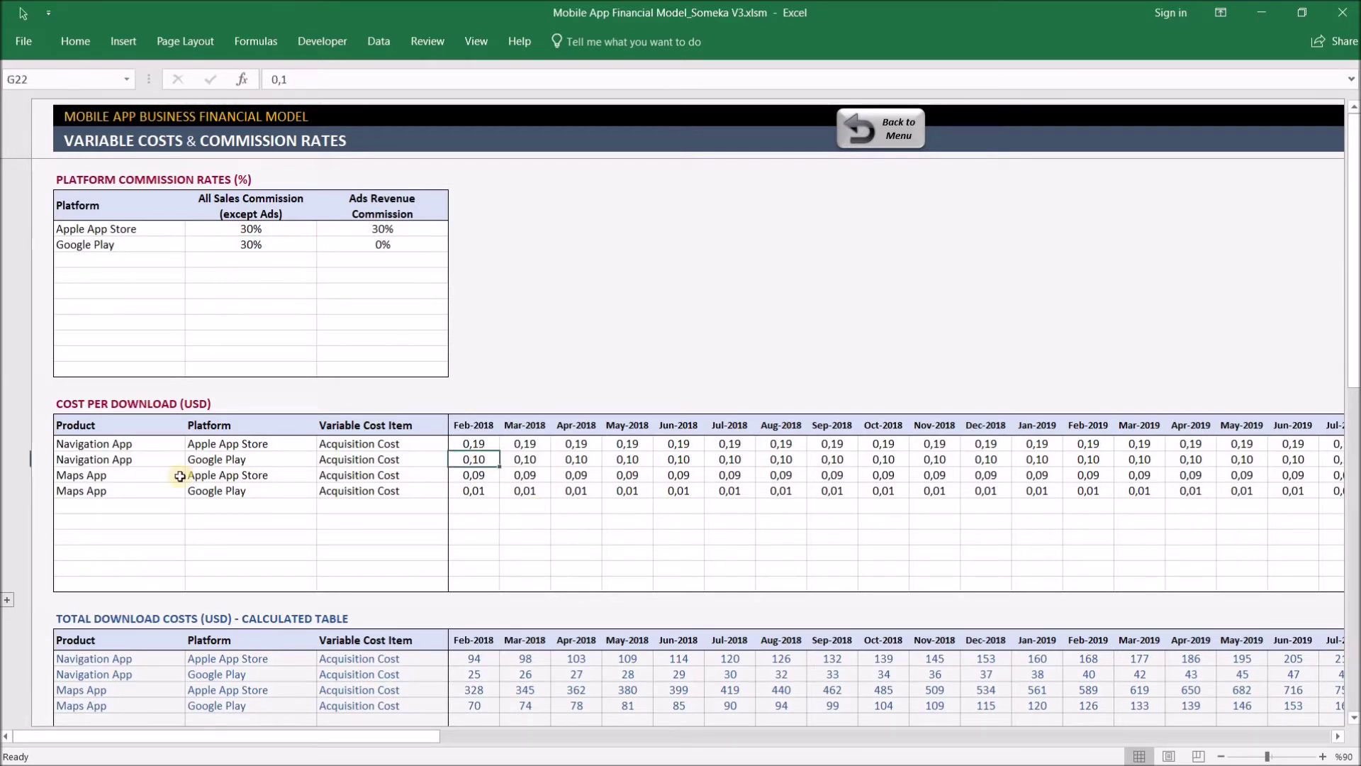
# Compare Navigation App's Feb-2018 Google Play downloads with its cost per download on the Variable Costs sheet
pyautogui.click(264, 459)
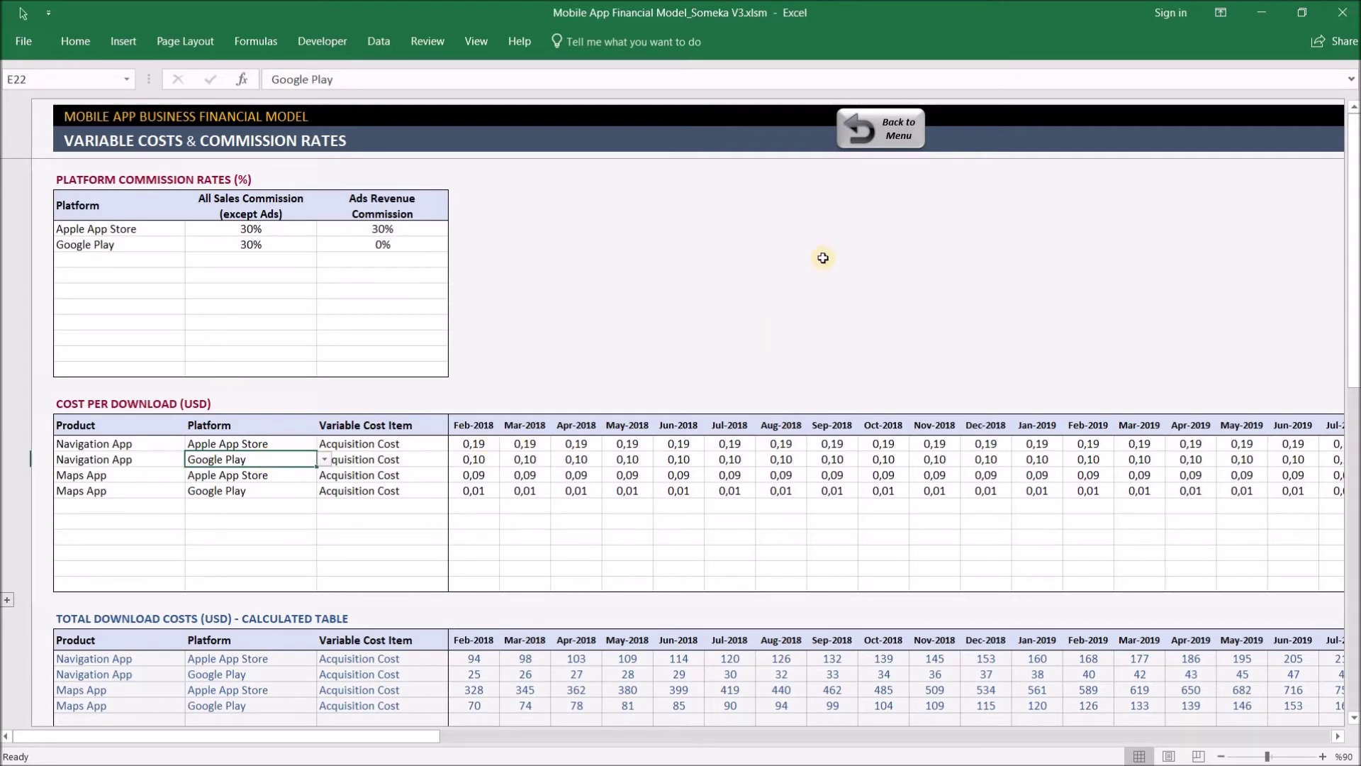
pyautogui.click(895, 130)
pyautogui.click(177, 228)
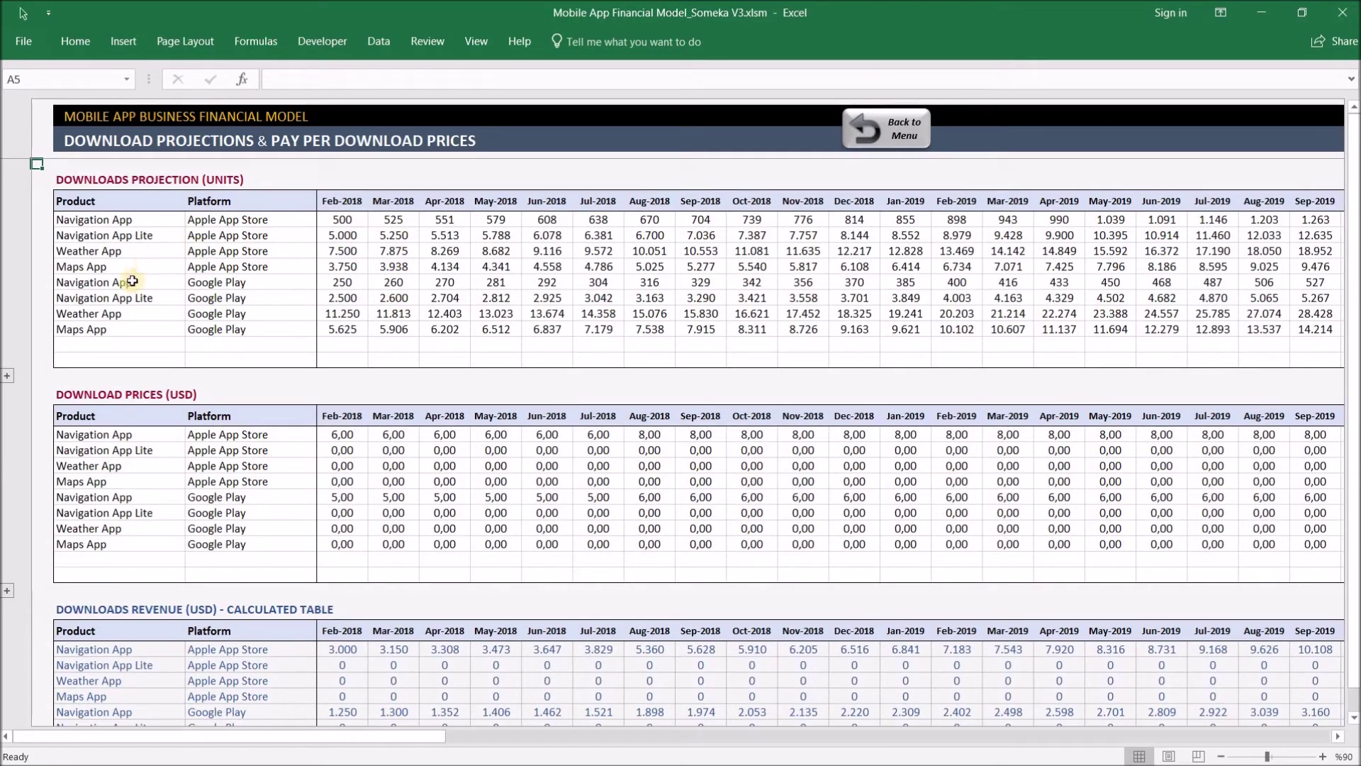
pyautogui.click(353, 282)
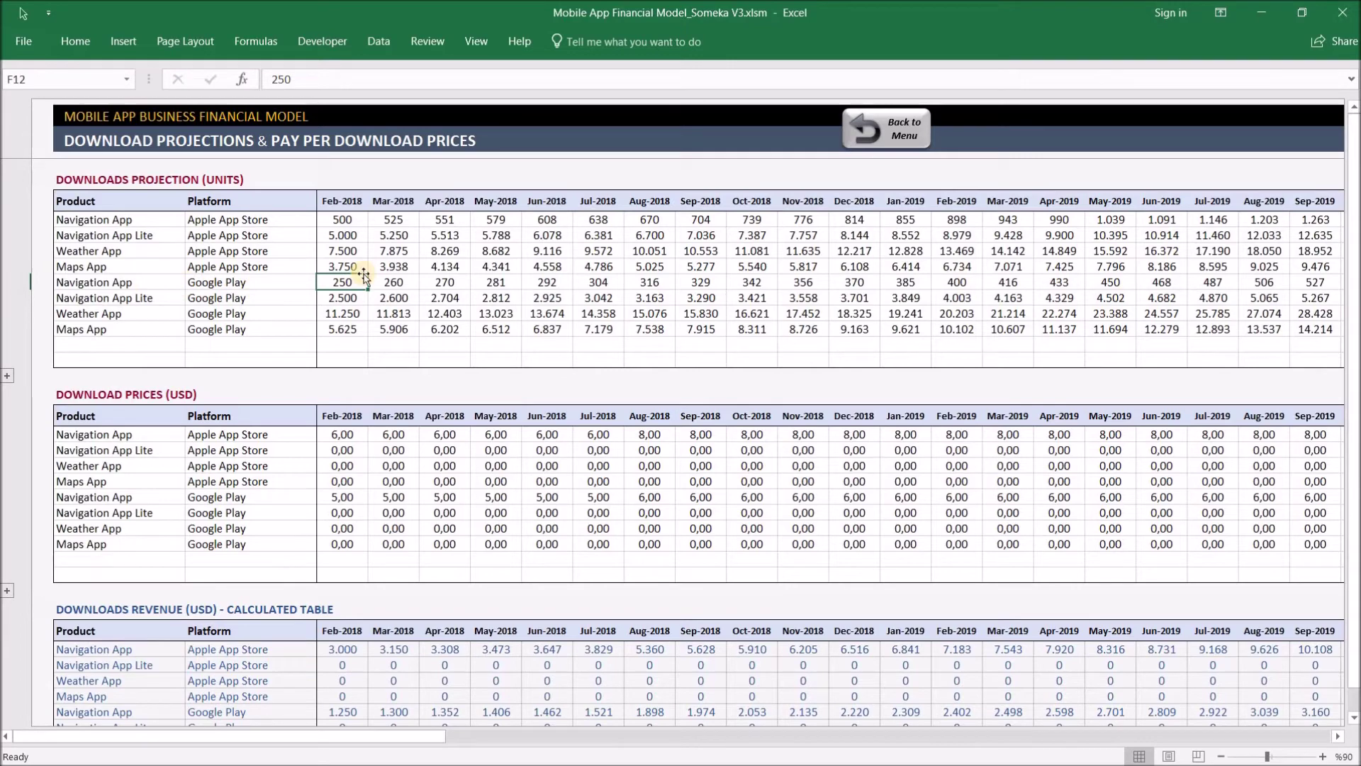
pyautogui.click(910, 132)
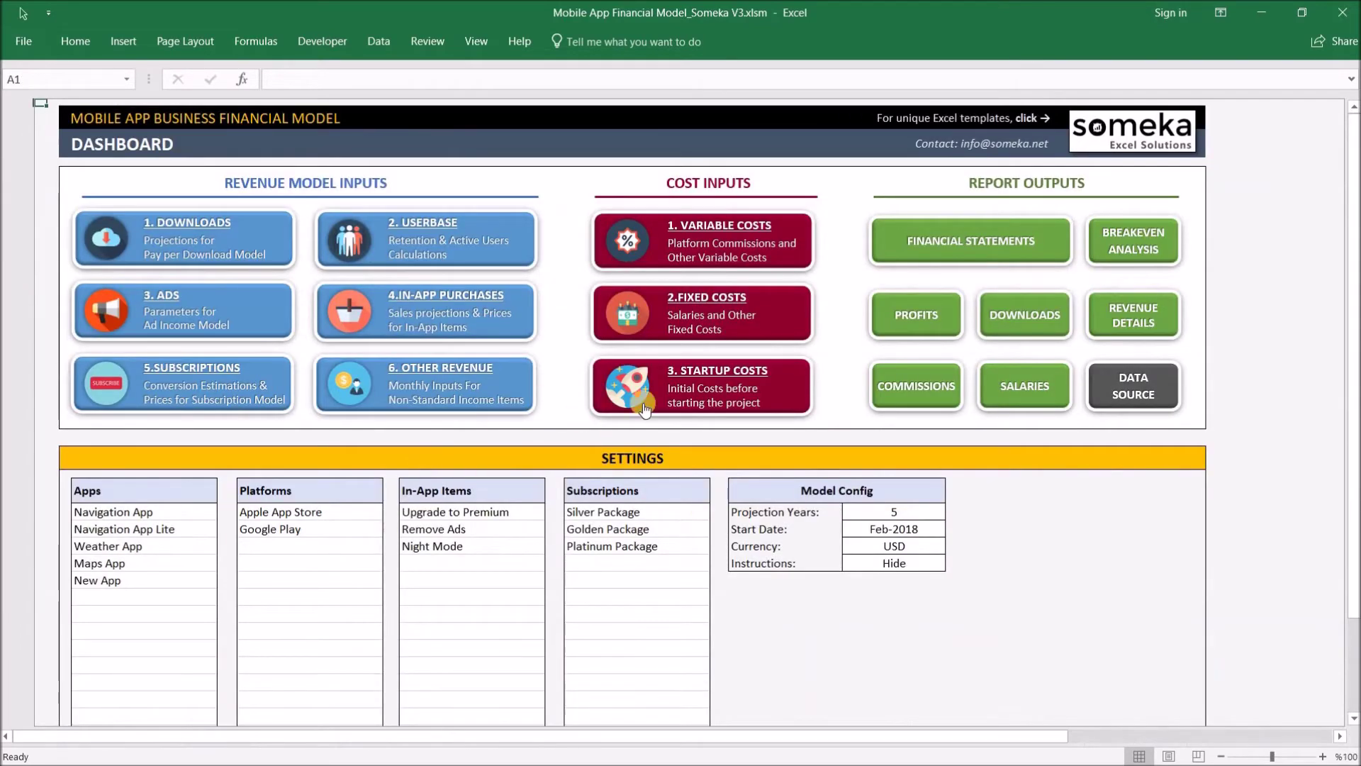
pyautogui.click(726, 236)
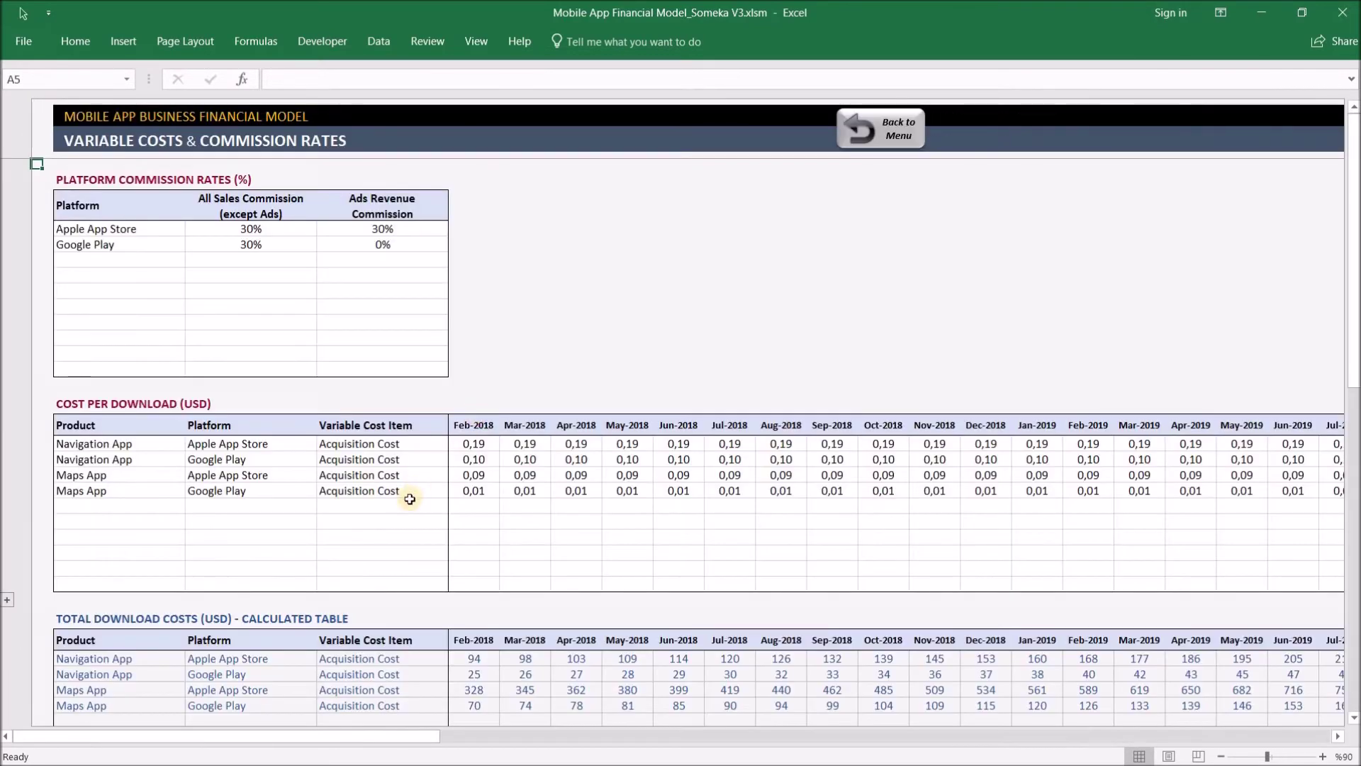
pyautogui.click(473, 458)
# Inspect the formulas in G75 and E75, browse the cost tables, and return to the dashboard
pyautogui.scroll(-3, 485, 557)
pyautogui.click(476, 520)
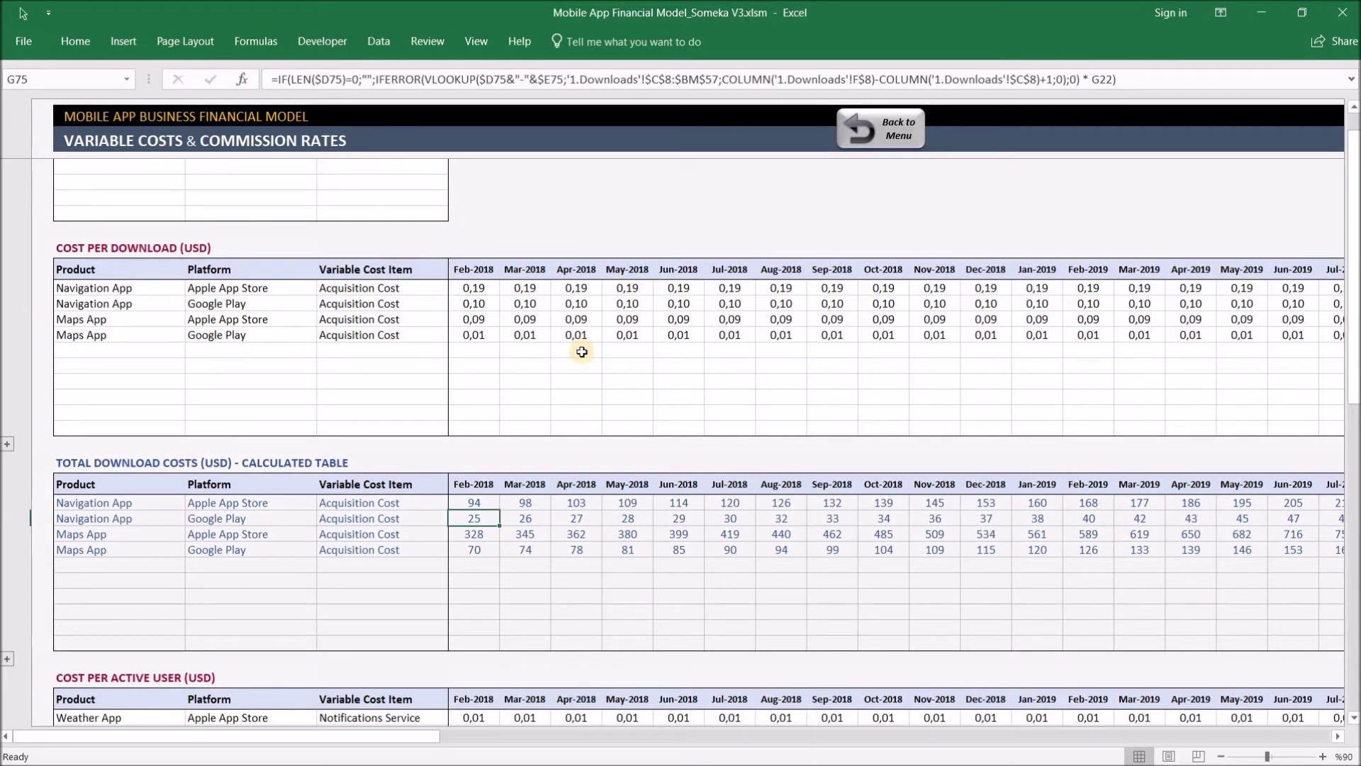
pyautogui.click(248, 519)
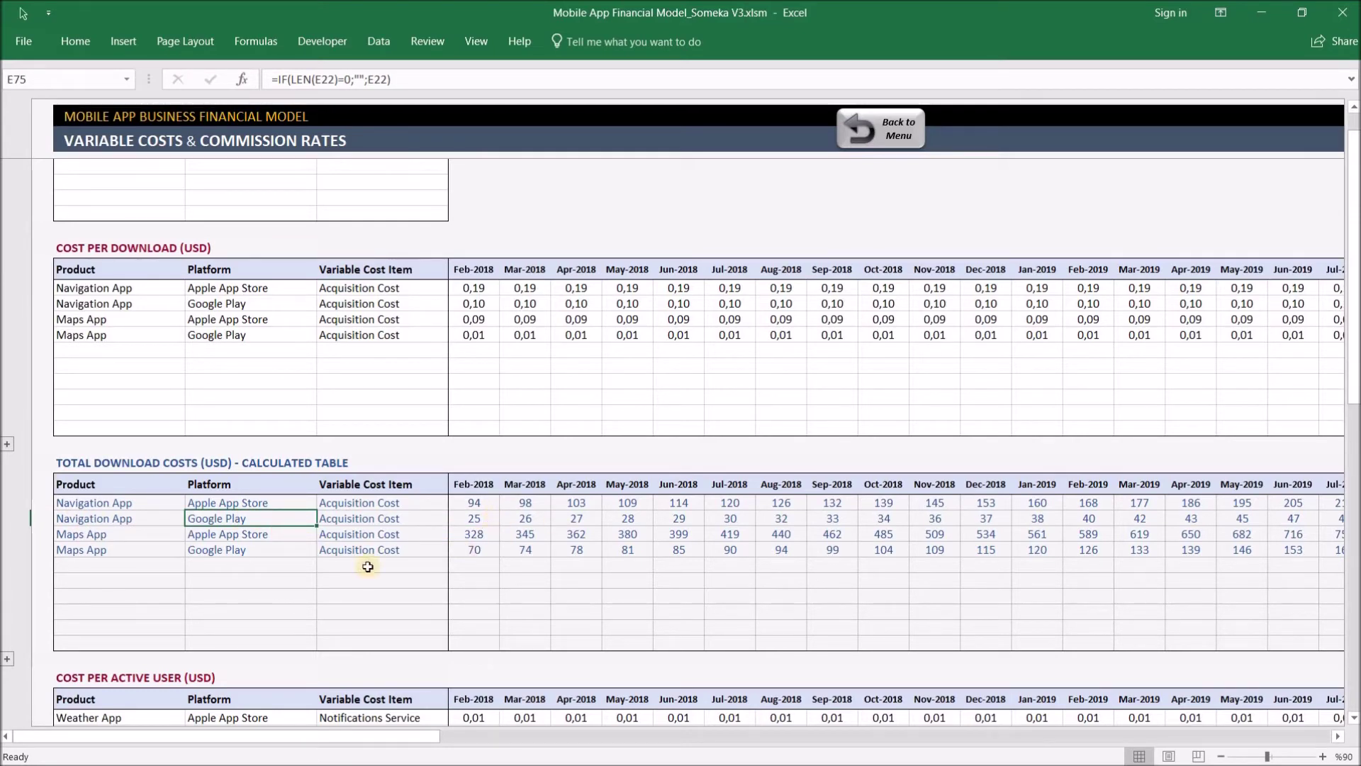
pyautogui.scroll(-6, 277, 640)
pyautogui.scroll(-8, 509, 507)
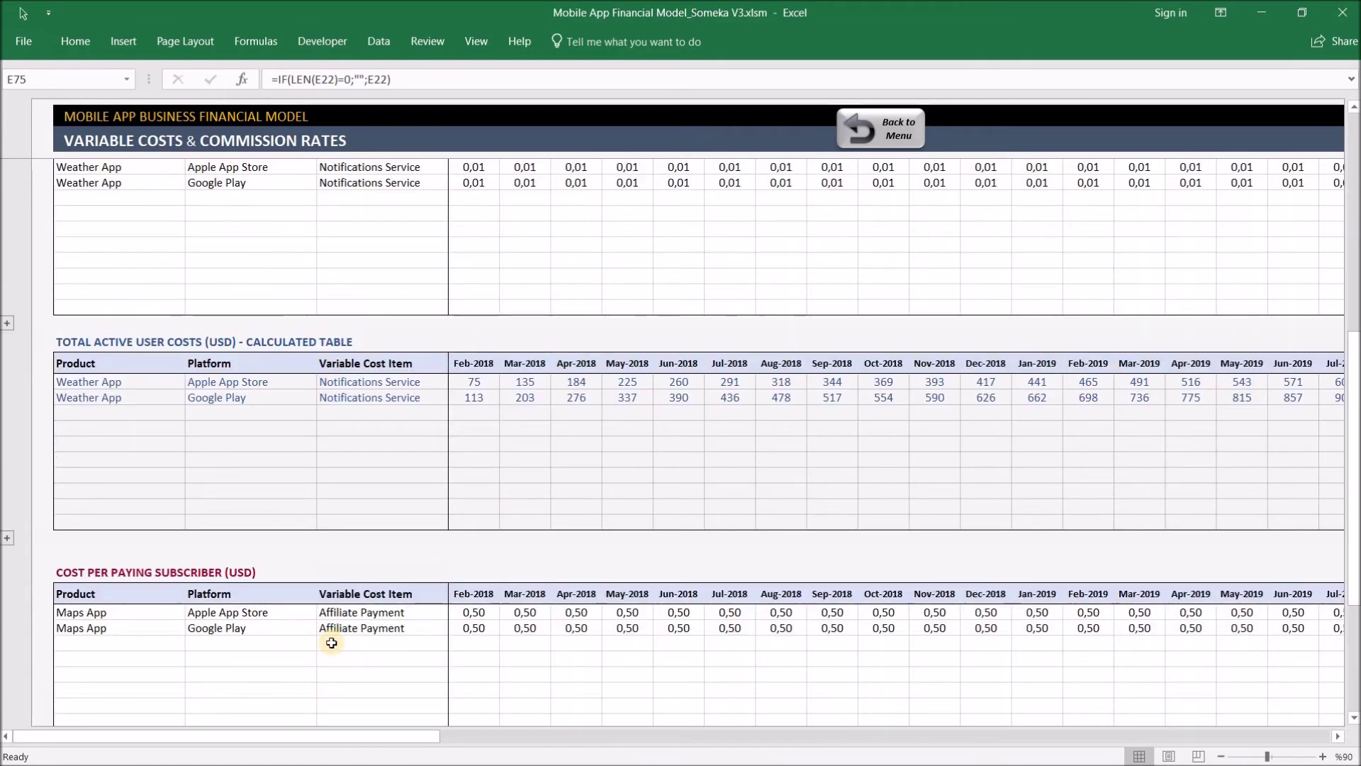
pyautogui.scroll(-3, 605, 633)
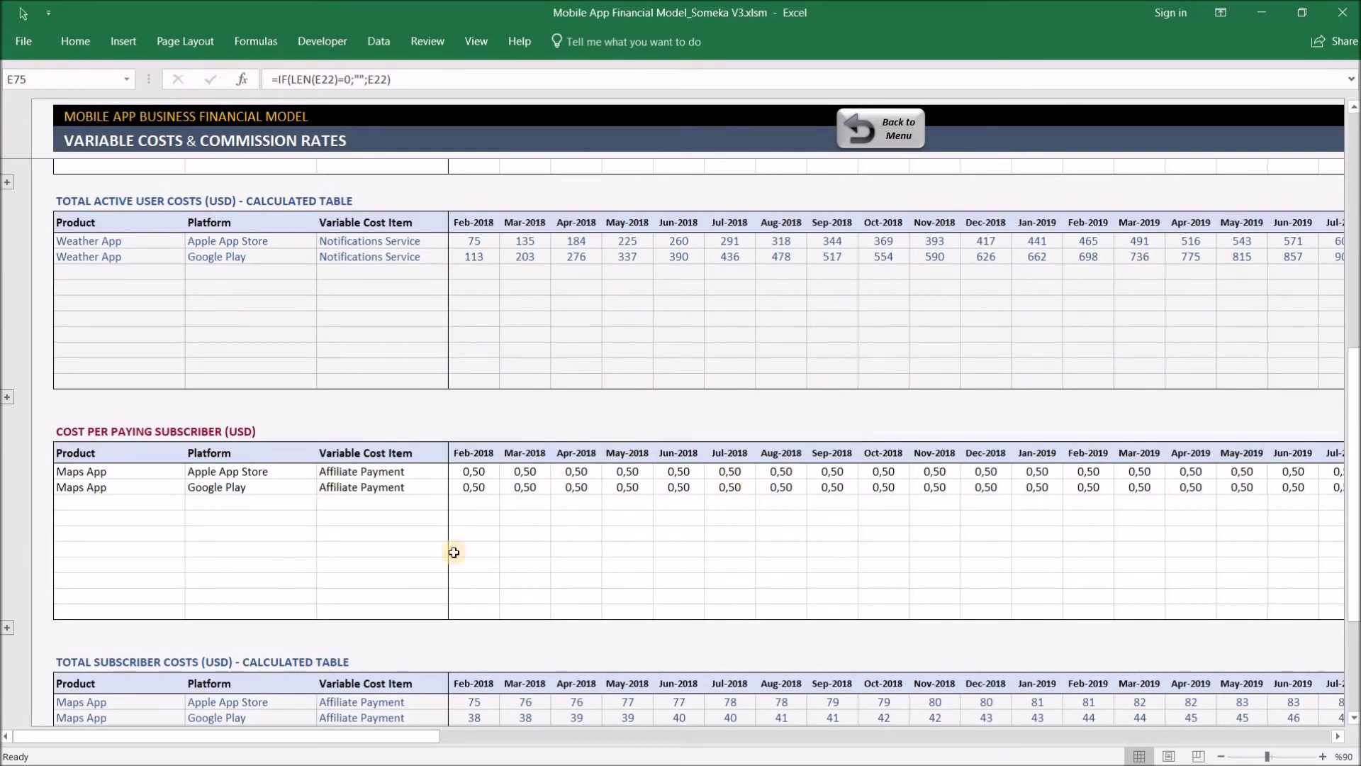
pyautogui.scroll(15, 641, 440)
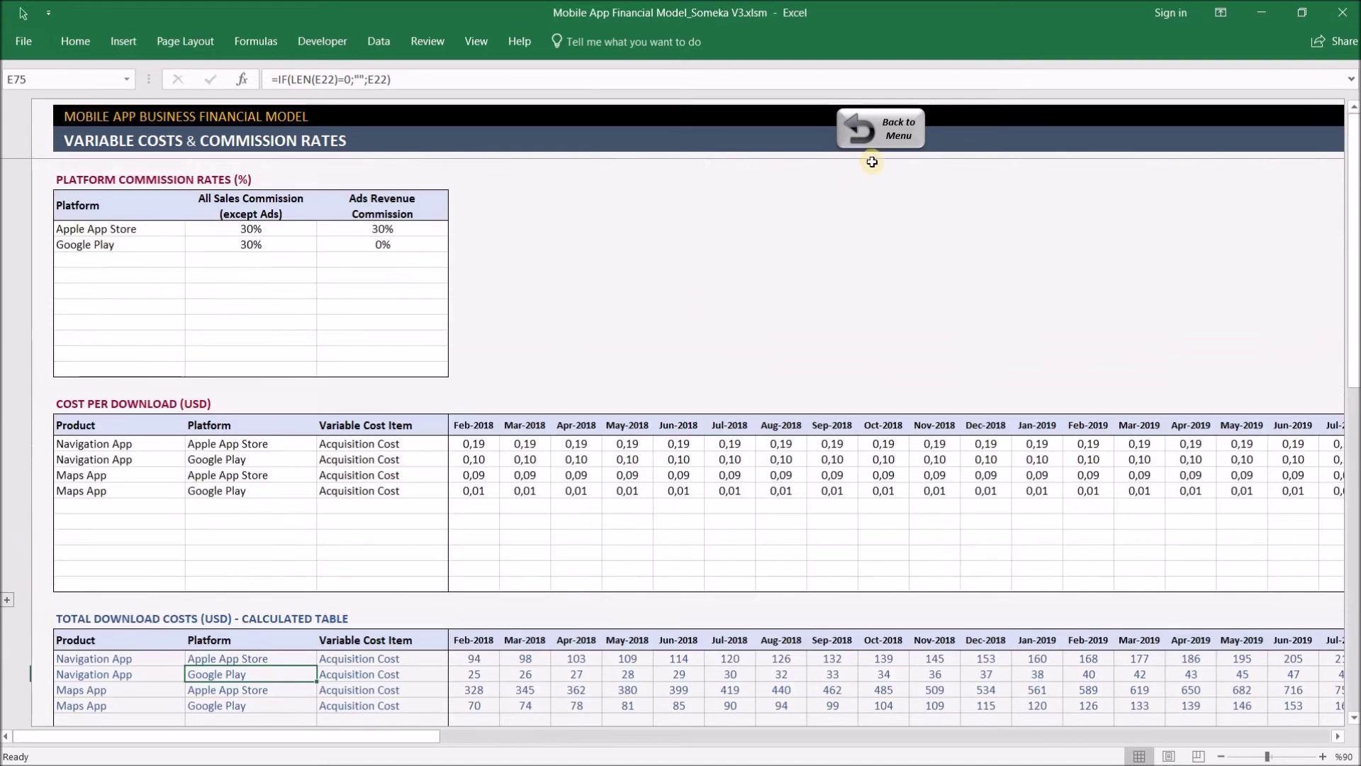
pyautogui.click(883, 132)
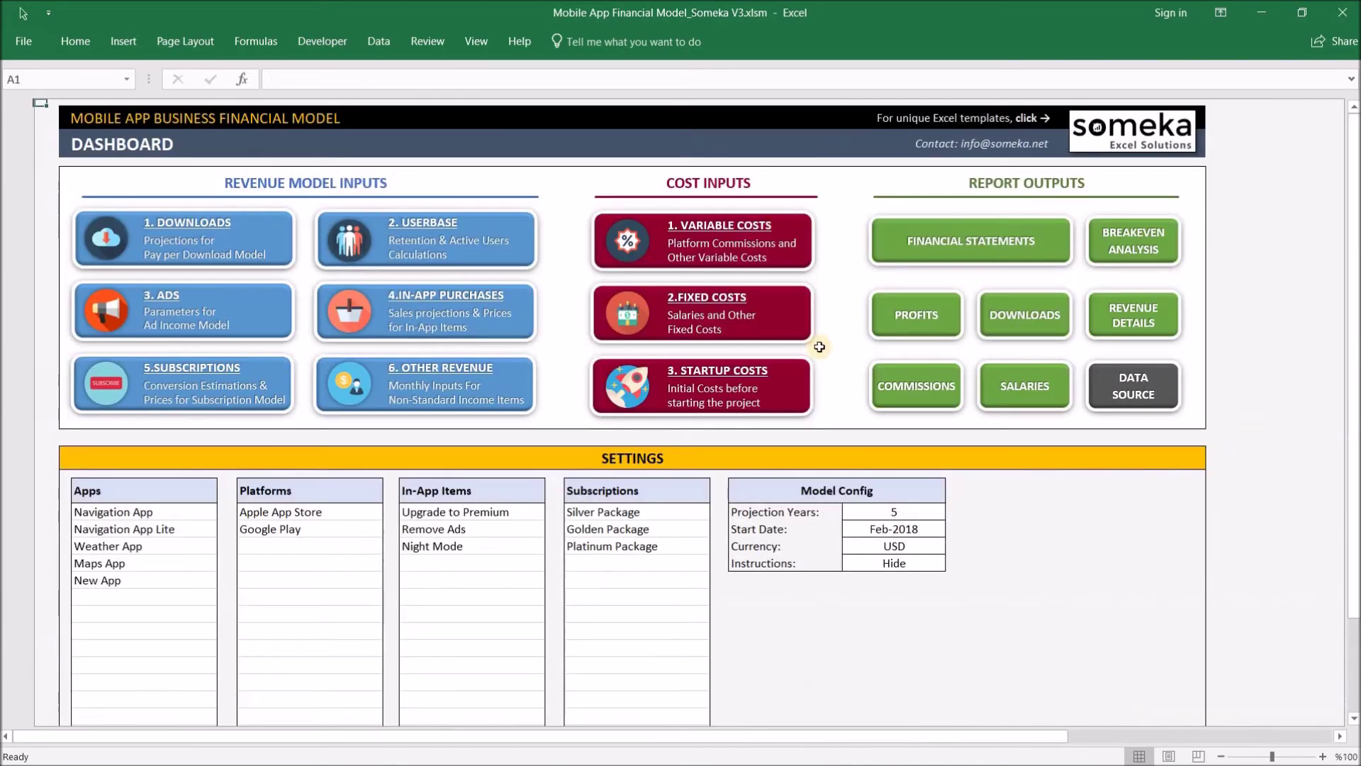
# Open the Fixed Costs & Salaries sheet using the 2.Fixed Costs button
pyautogui.click(724, 304)
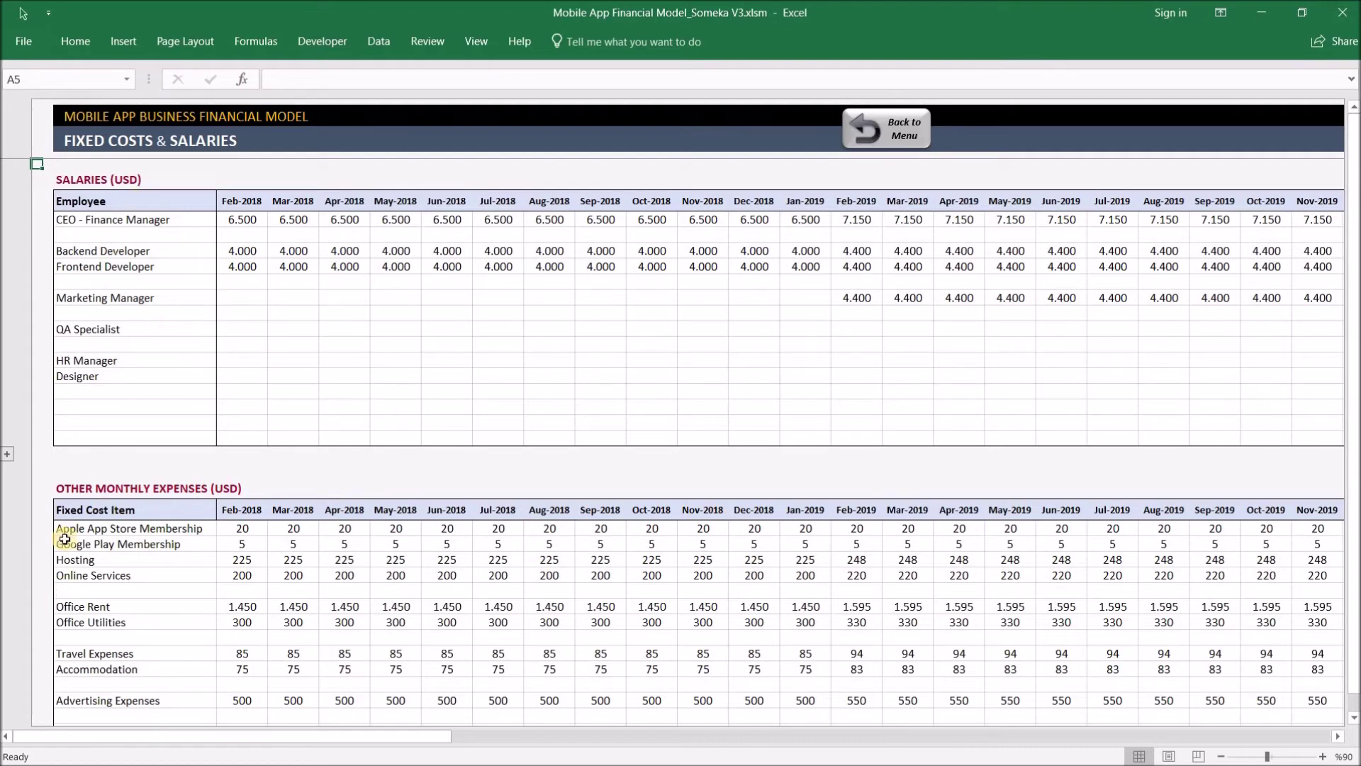
# Inspect Marketing Manager salary cells for Apr-2018, Jan-2019 and Feb-2019
pyautogui.click(167, 246)
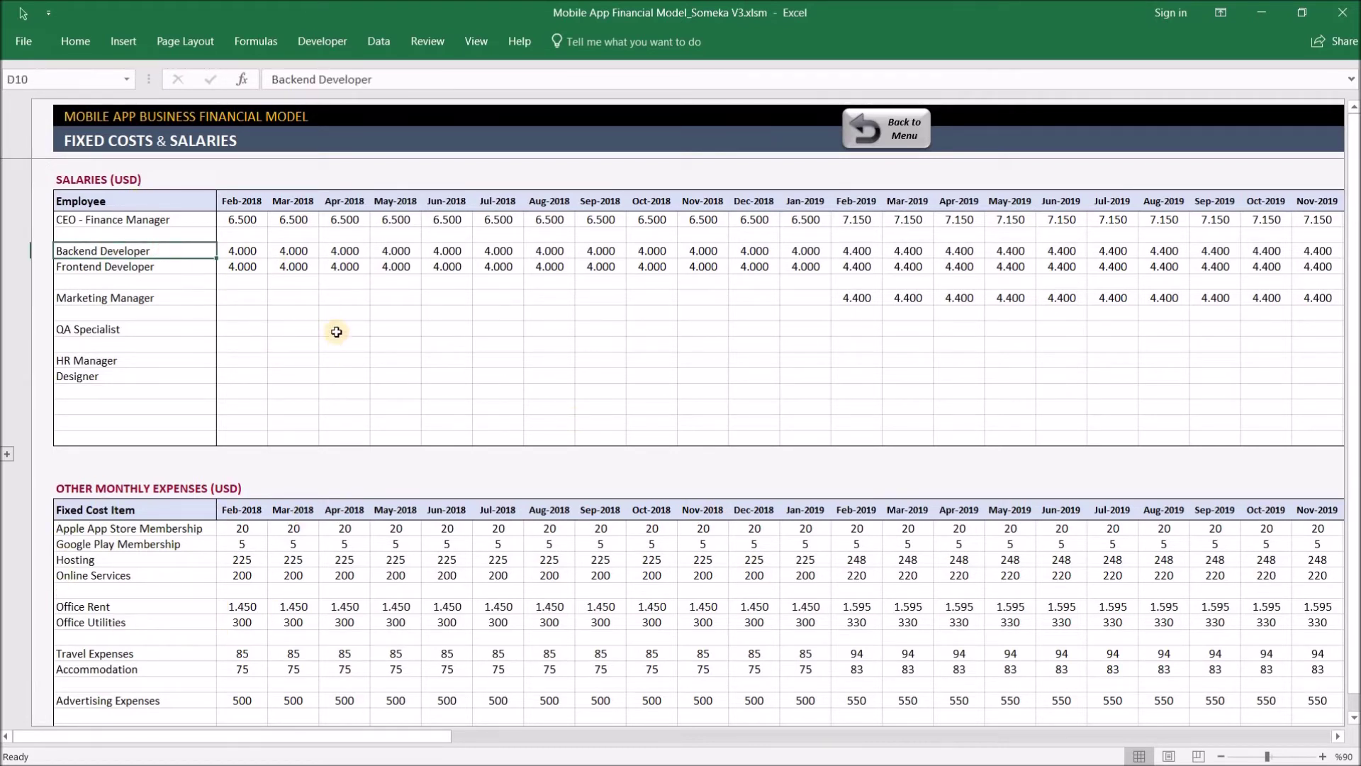
pyautogui.click(353, 296)
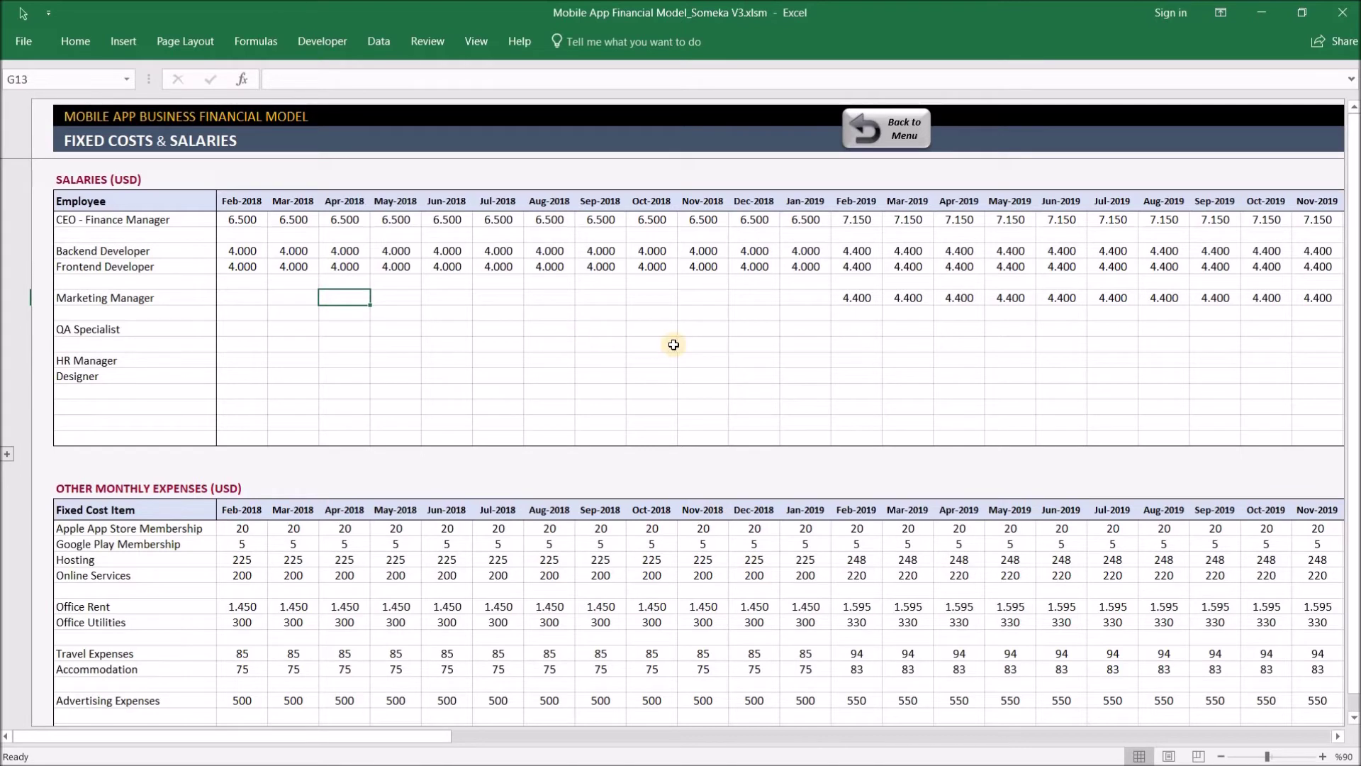
pyautogui.click(868, 293)
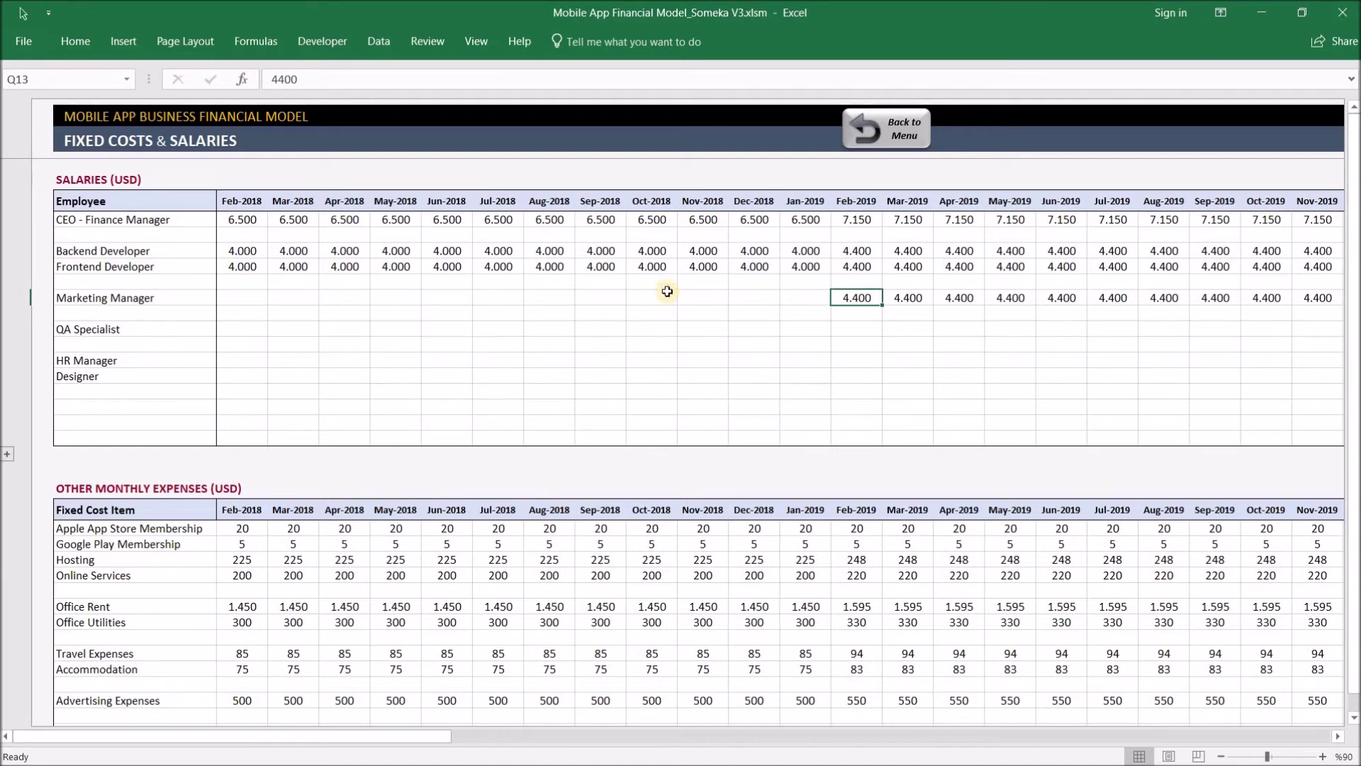
pyautogui.click(799, 296)
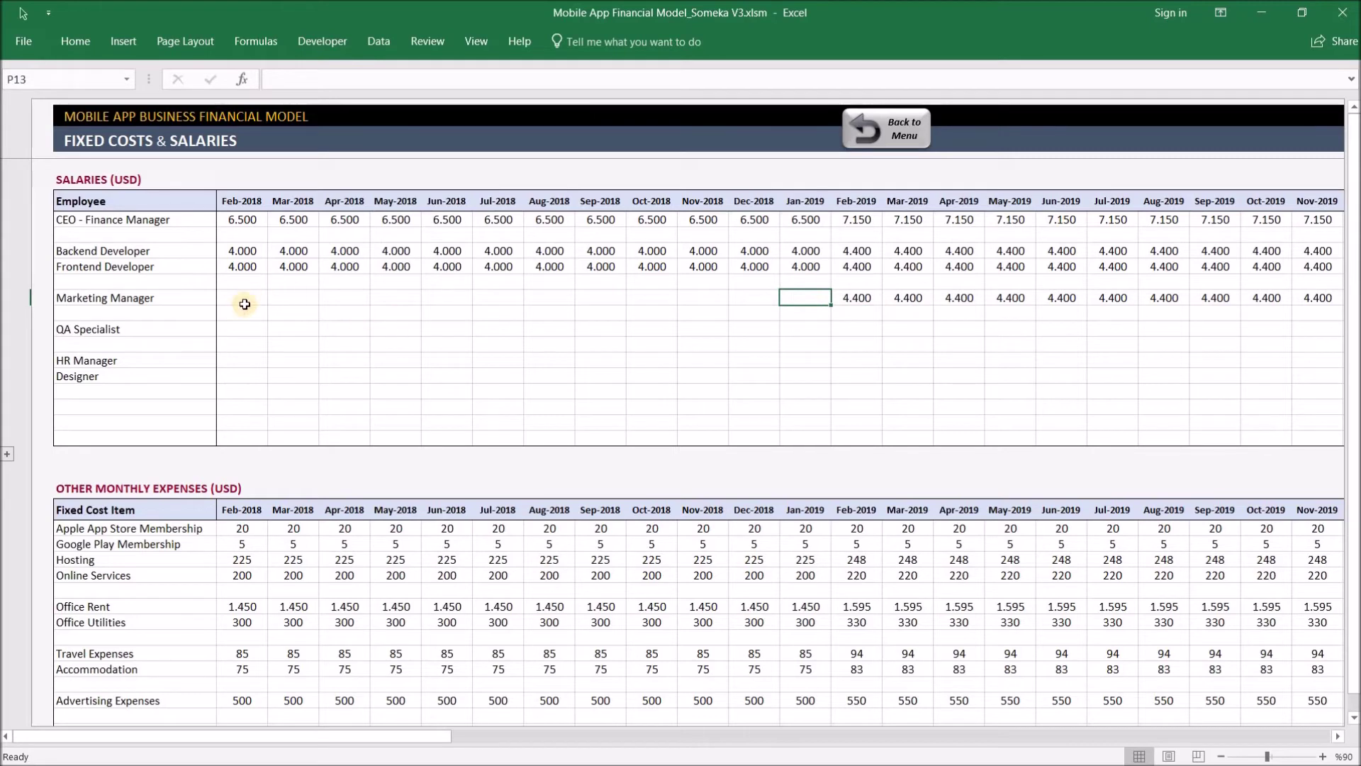
pyautogui.click(152, 655)
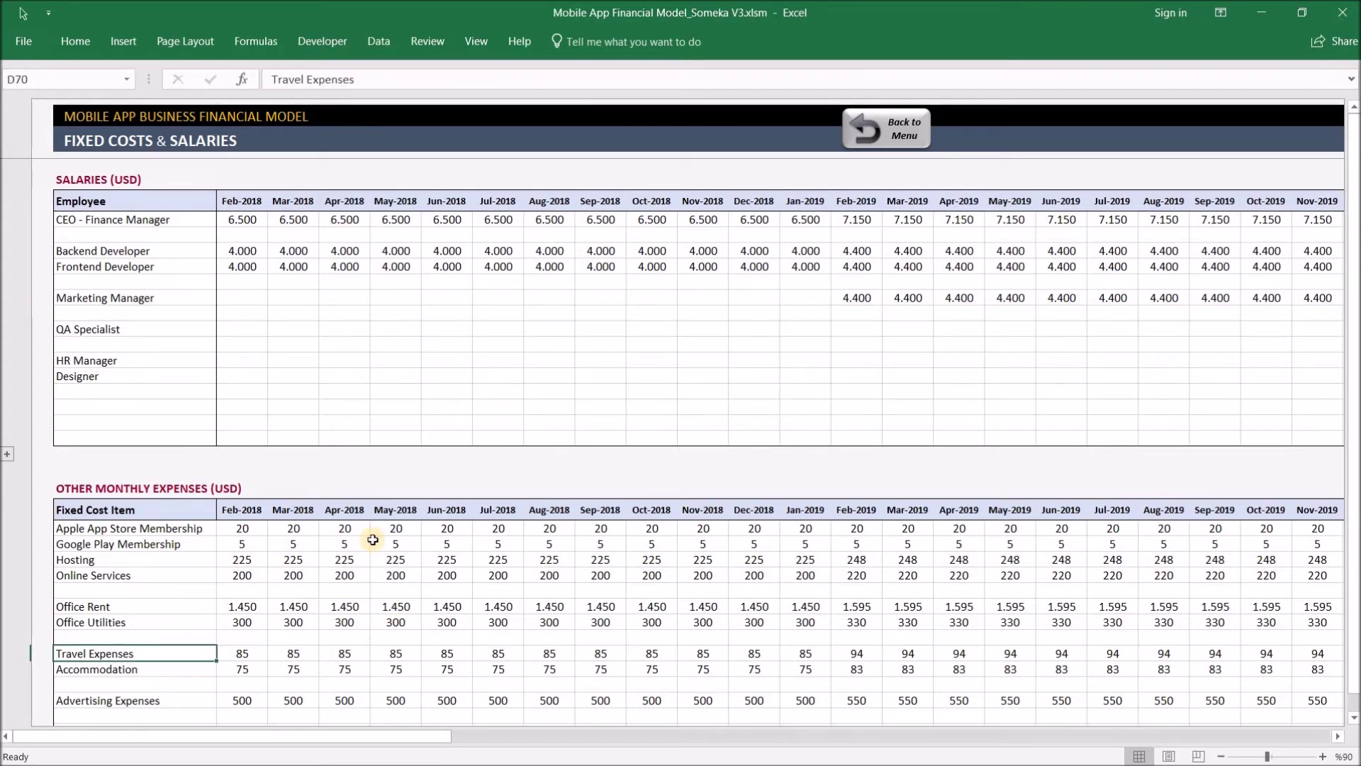
# Sum the Feb-2018 app store membership fees in E62:E63, then return to the dashboard
pyautogui.scroll(-3, 365, 539)
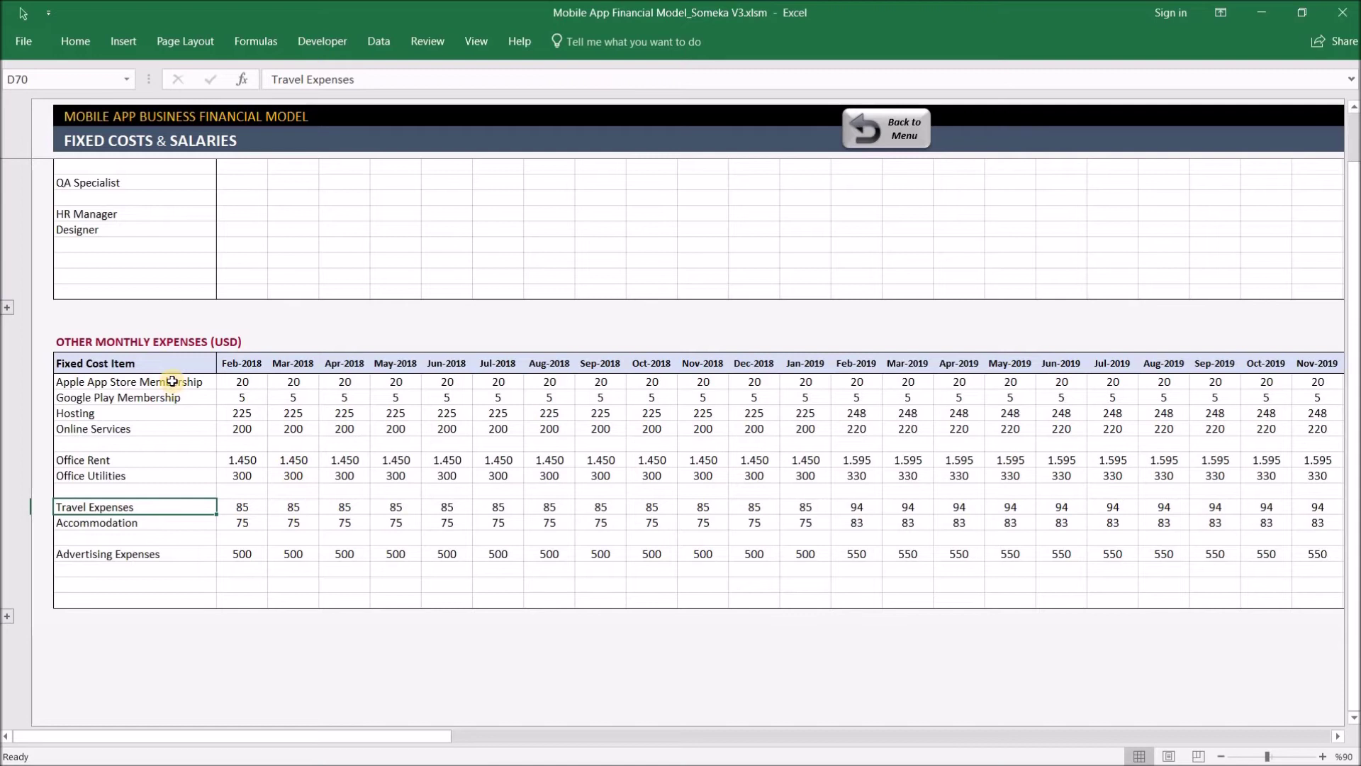
pyautogui.moveTo(173, 381); pyautogui.dragTo(170, 395)
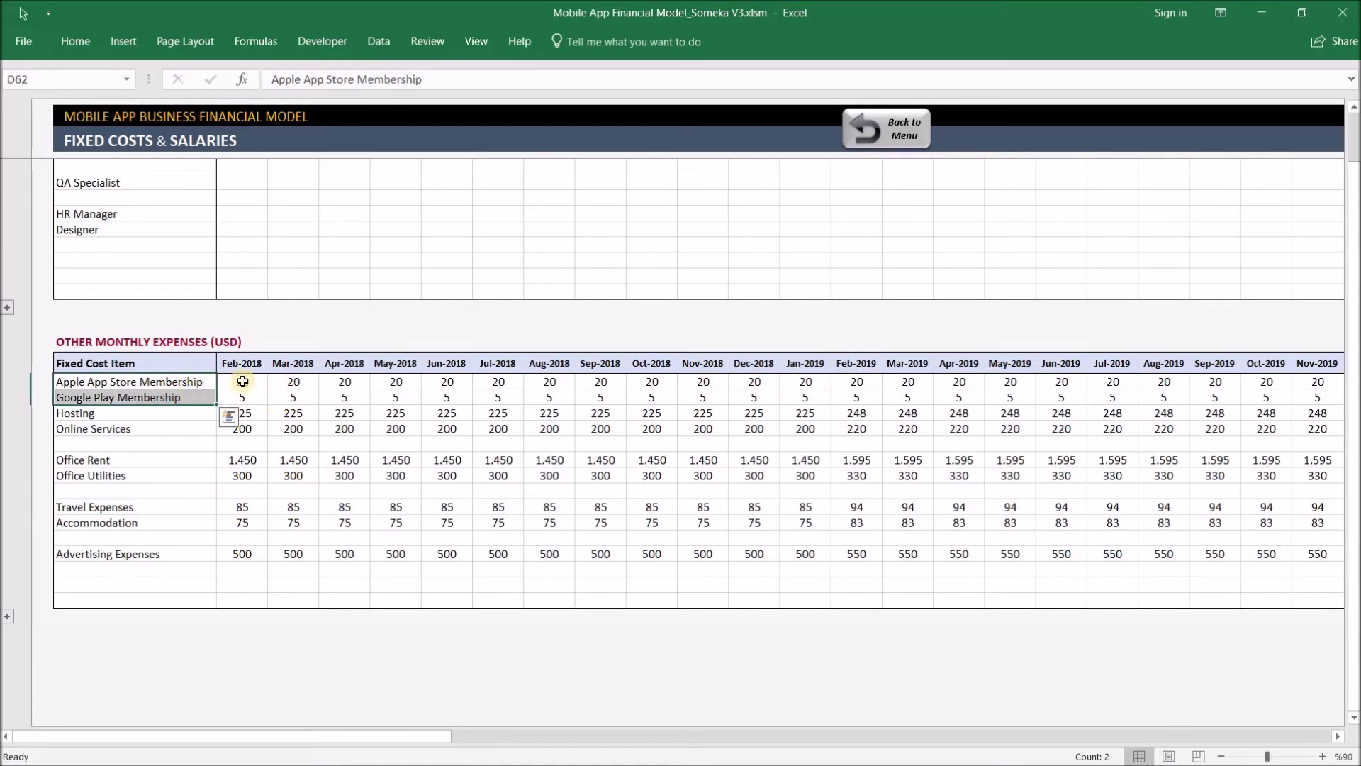
pyautogui.moveTo(251, 381); pyautogui.dragTo(253, 397)
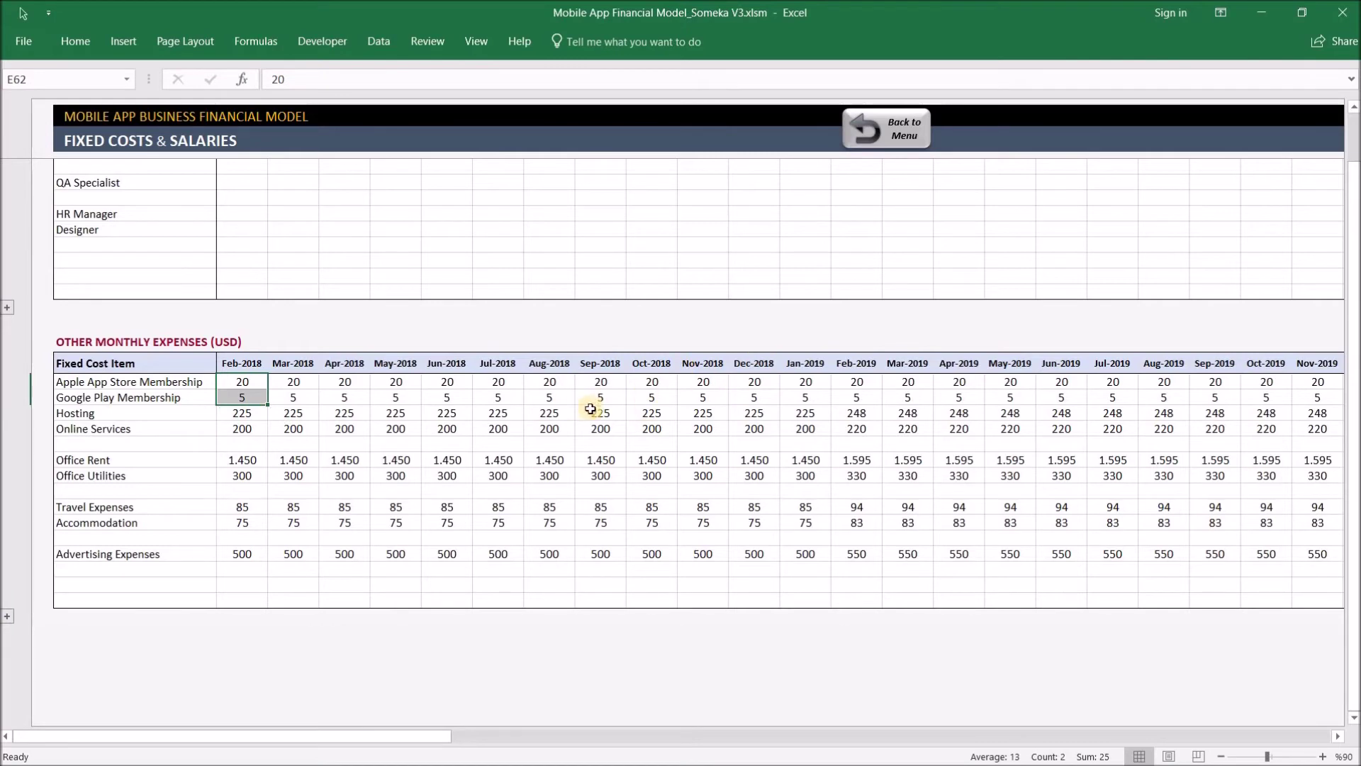
pyautogui.scroll(3, 567, 354)
pyautogui.click(913, 130)
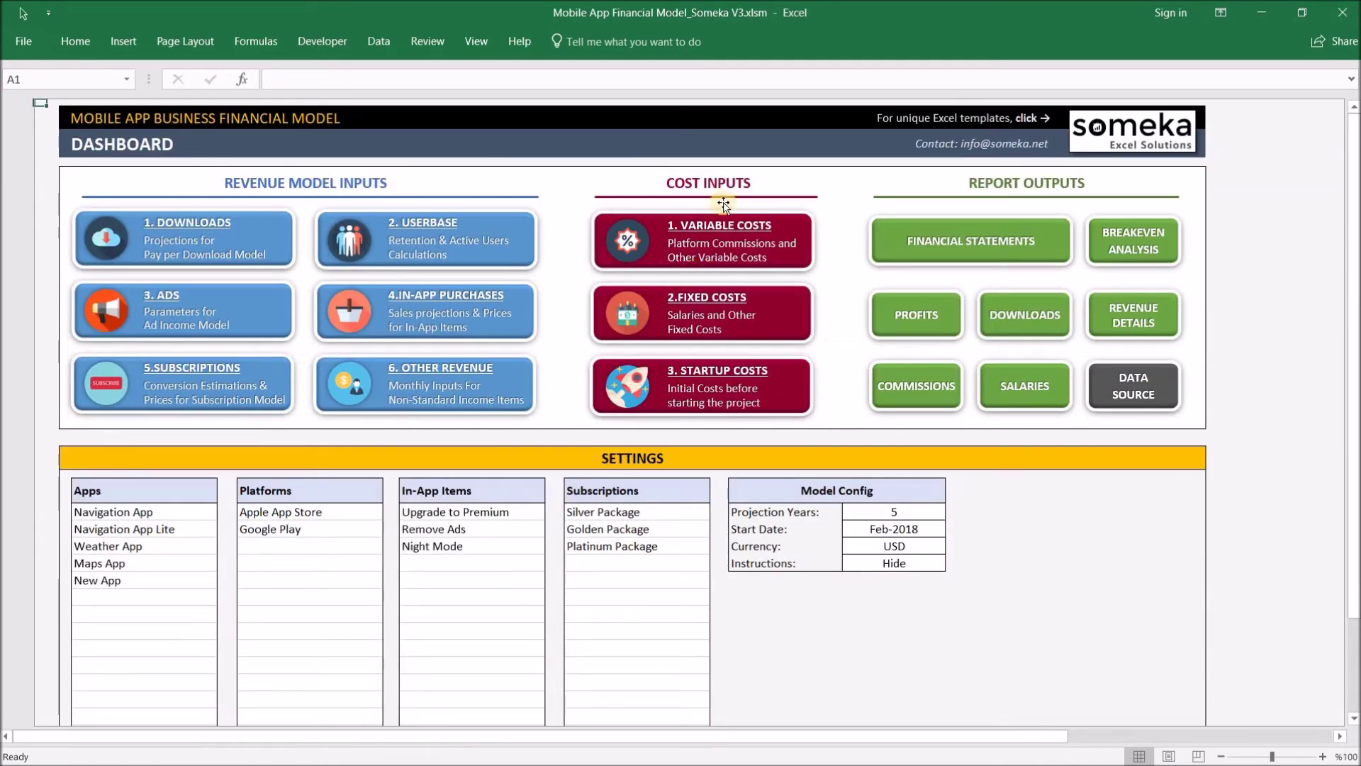
# Total the startup costs in E10:E17, then go back and open Other Revenue Items
pyautogui.click(727, 363)
pyautogui.moveTo(338, 249); pyautogui.dragTo(338, 361)
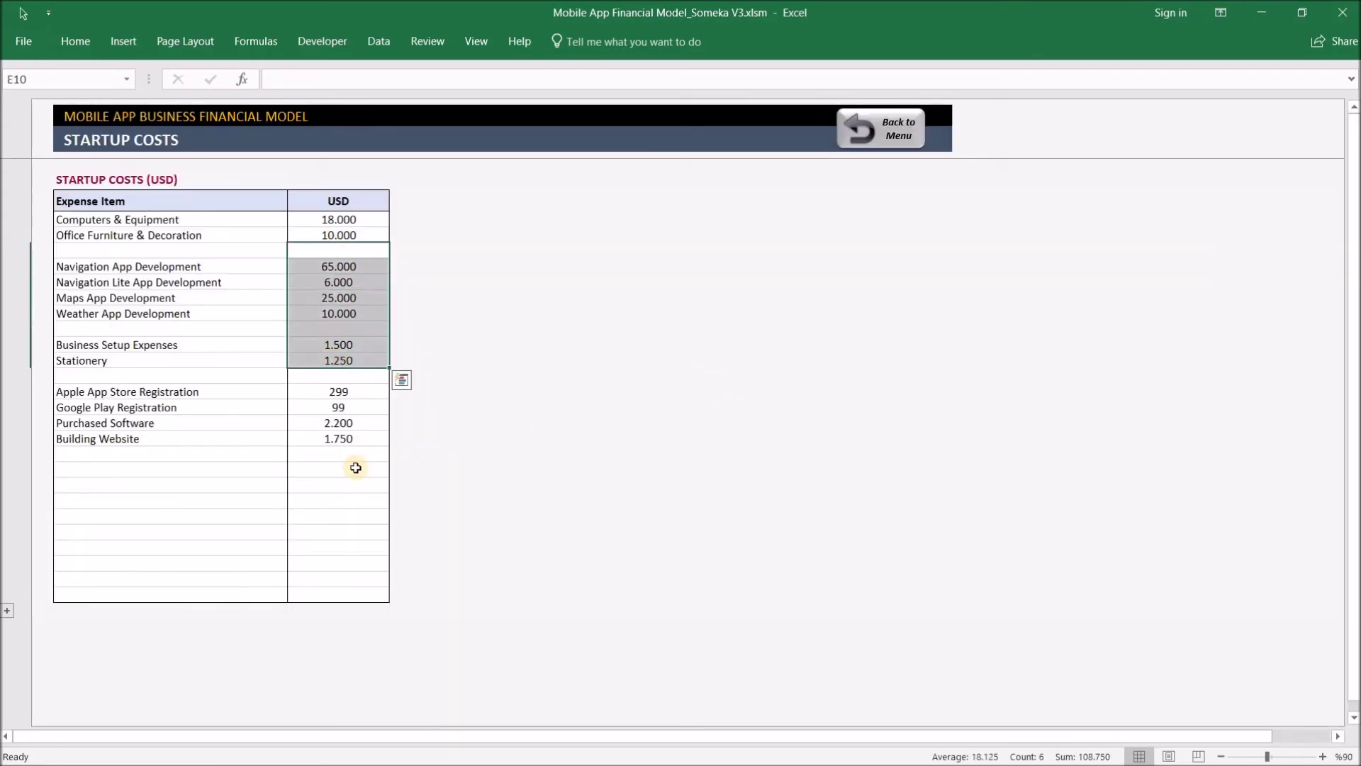
pyautogui.click(339, 460)
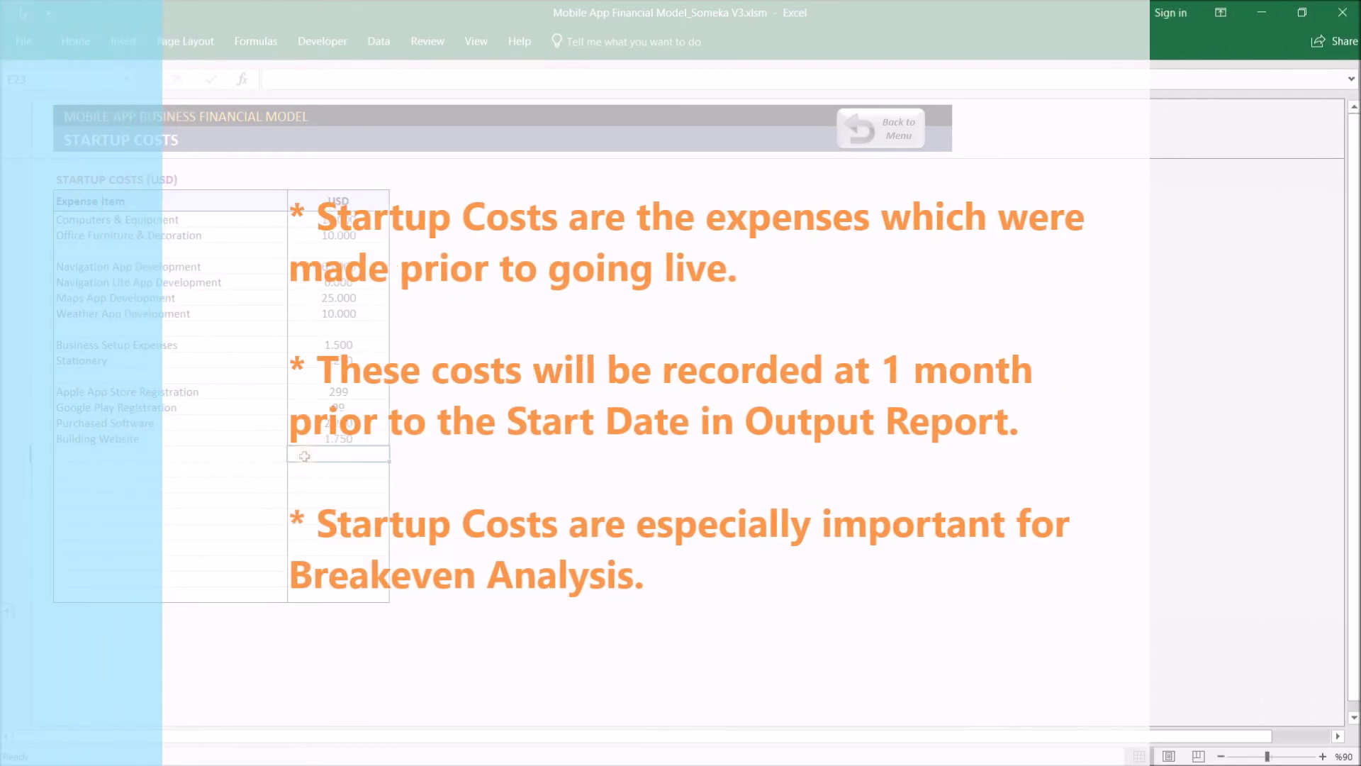
pyautogui.click(461, 422)
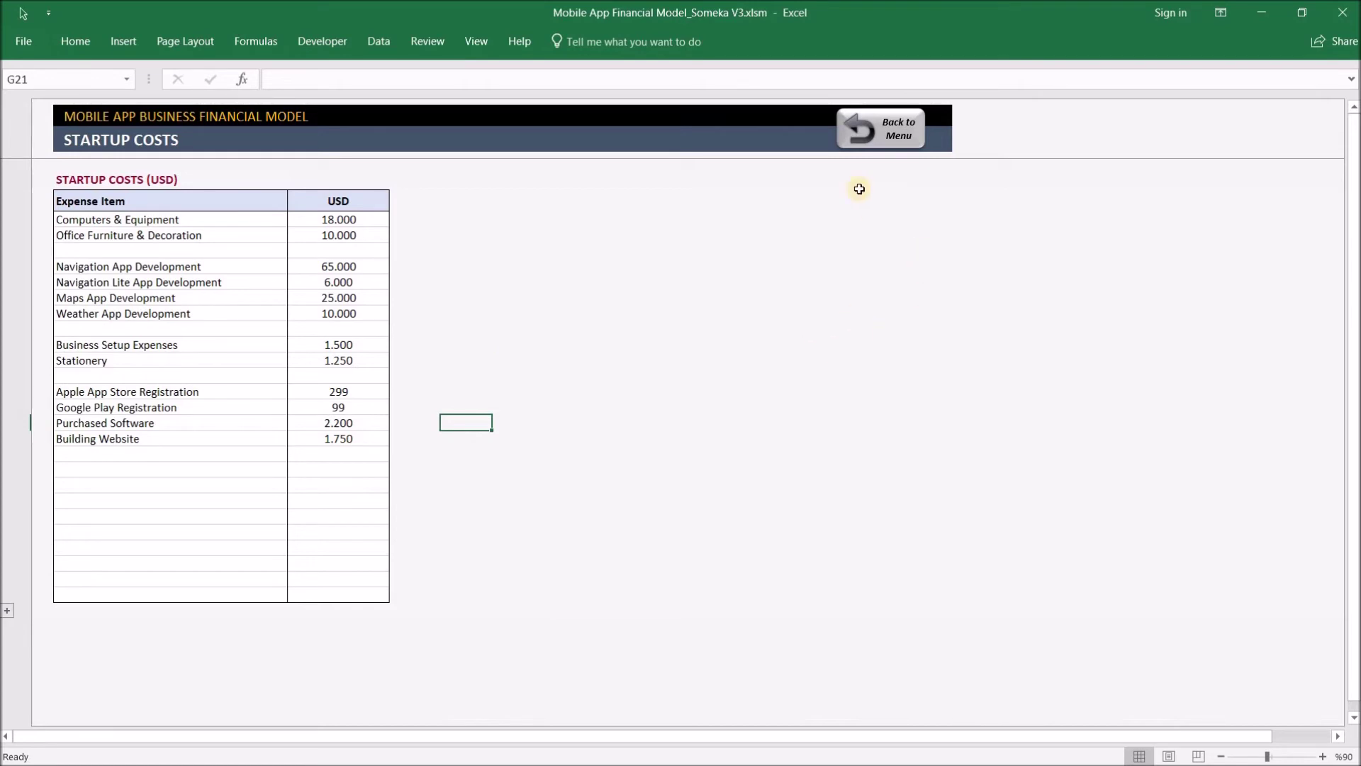
pyautogui.click(890, 136)
pyautogui.click(394, 376)
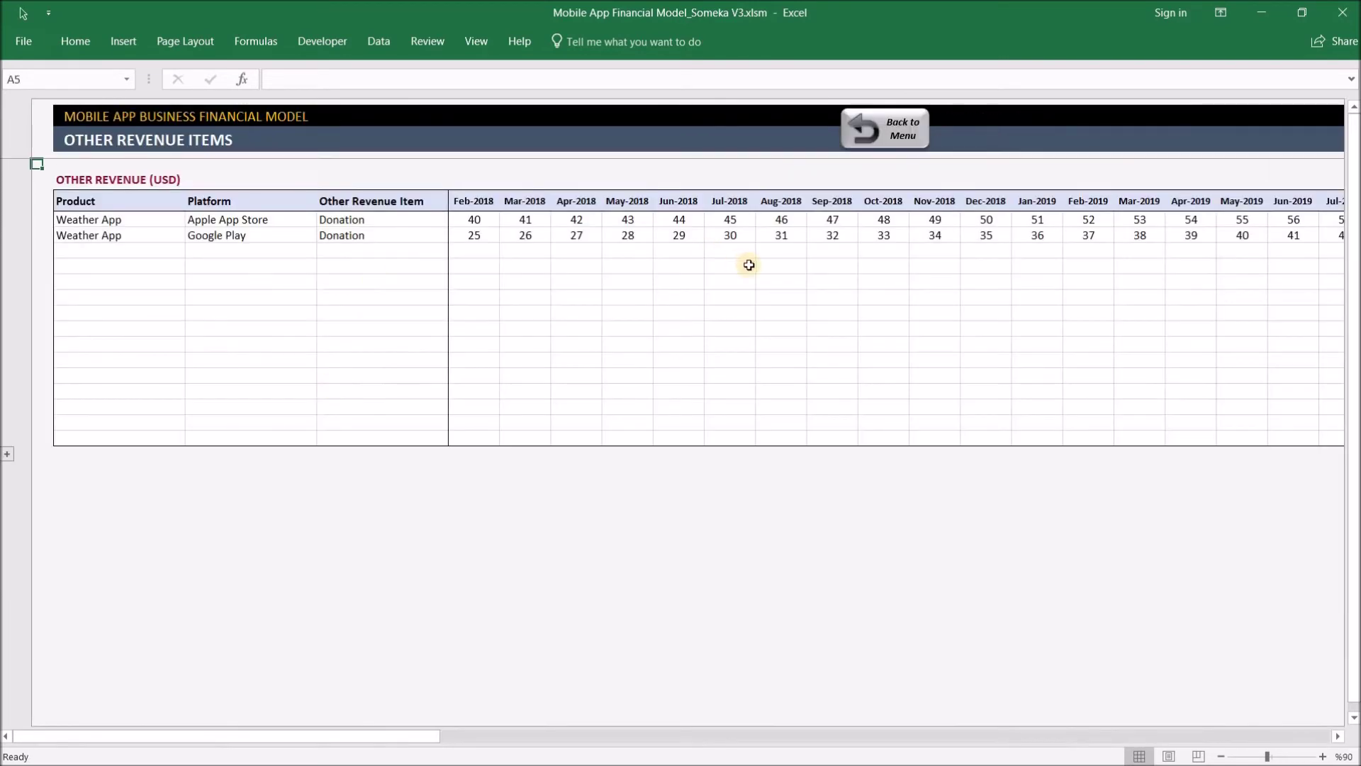
# Take a brief look at the Fixed Costs & Salaries sheet and return to the dashboard
pyautogui.click(909, 134)
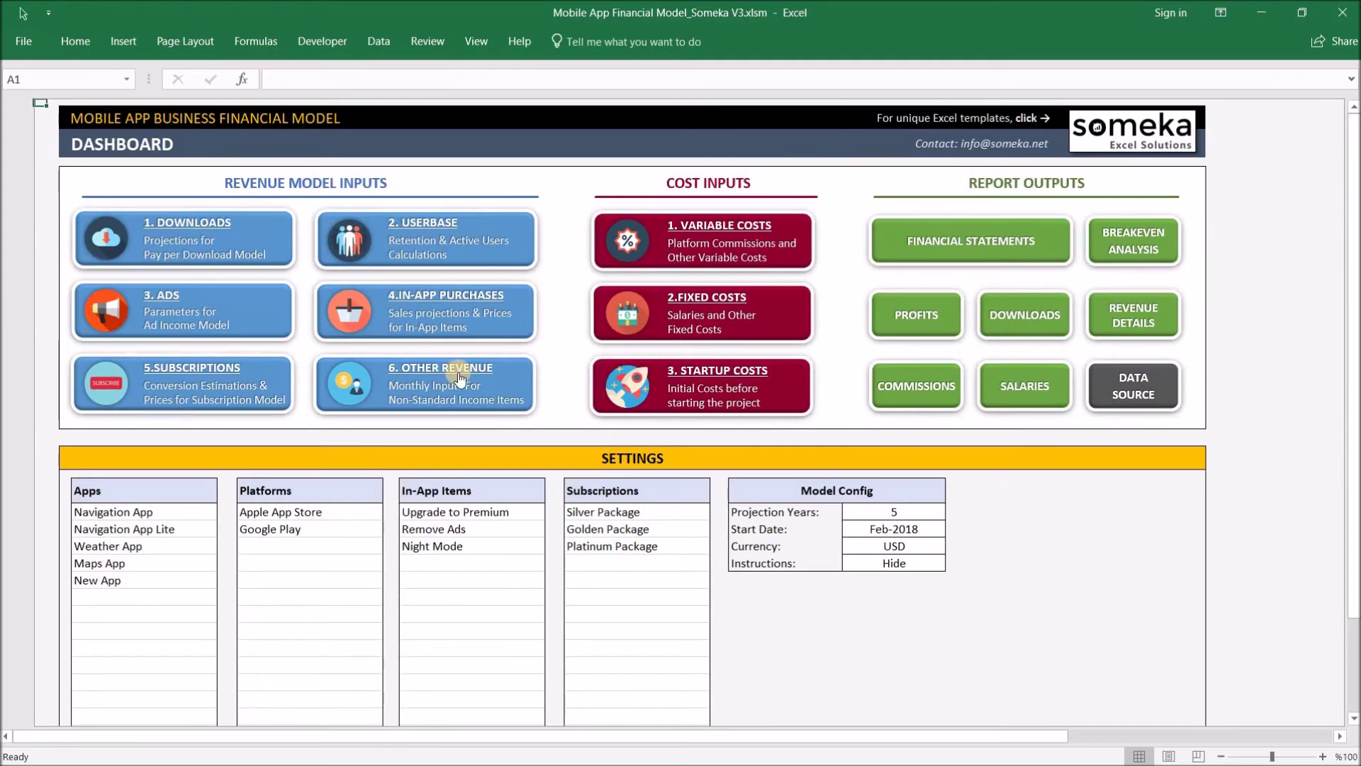
pyautogui.click(723, 290)
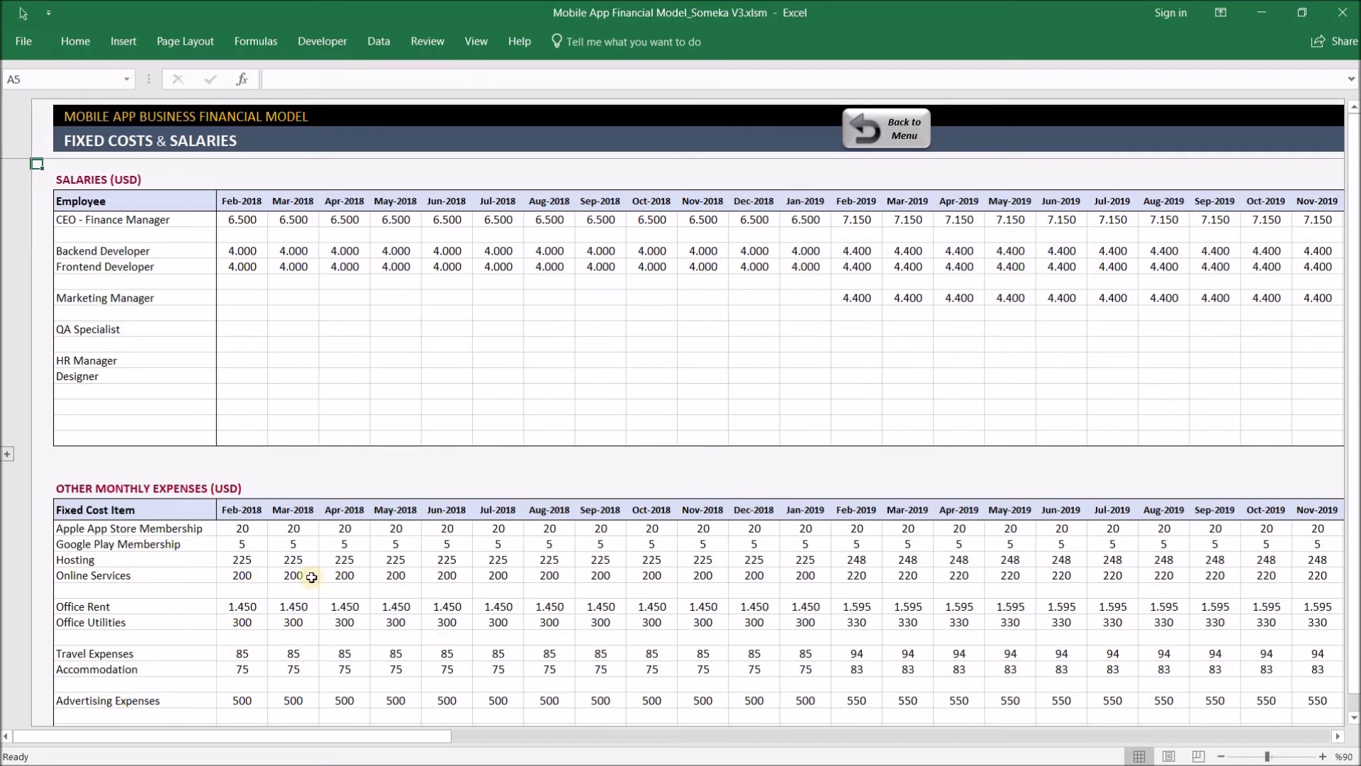
pyautogui.click(898, 128)
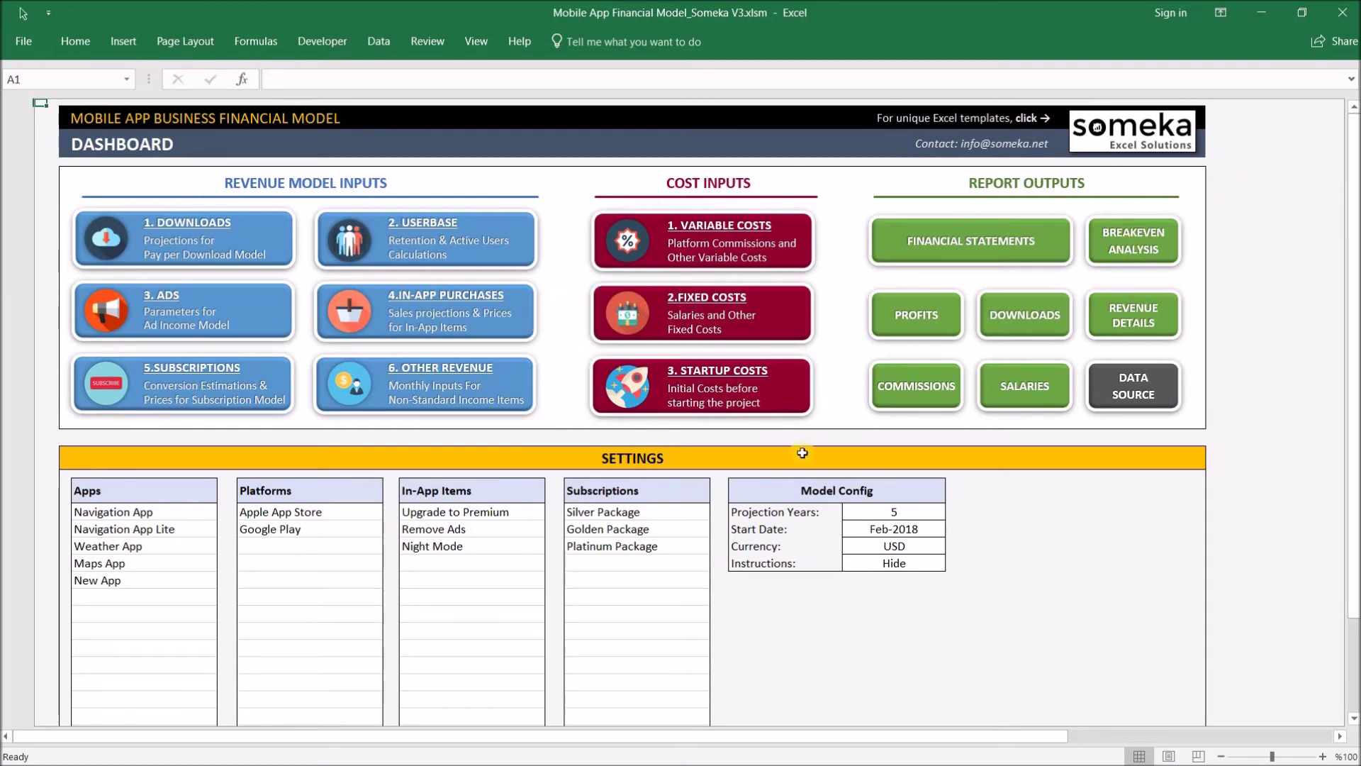
# Open the Financial Statements sheet and browse its income statement, balance sheet and cash flow sections
pyautogui.click(996, 250)
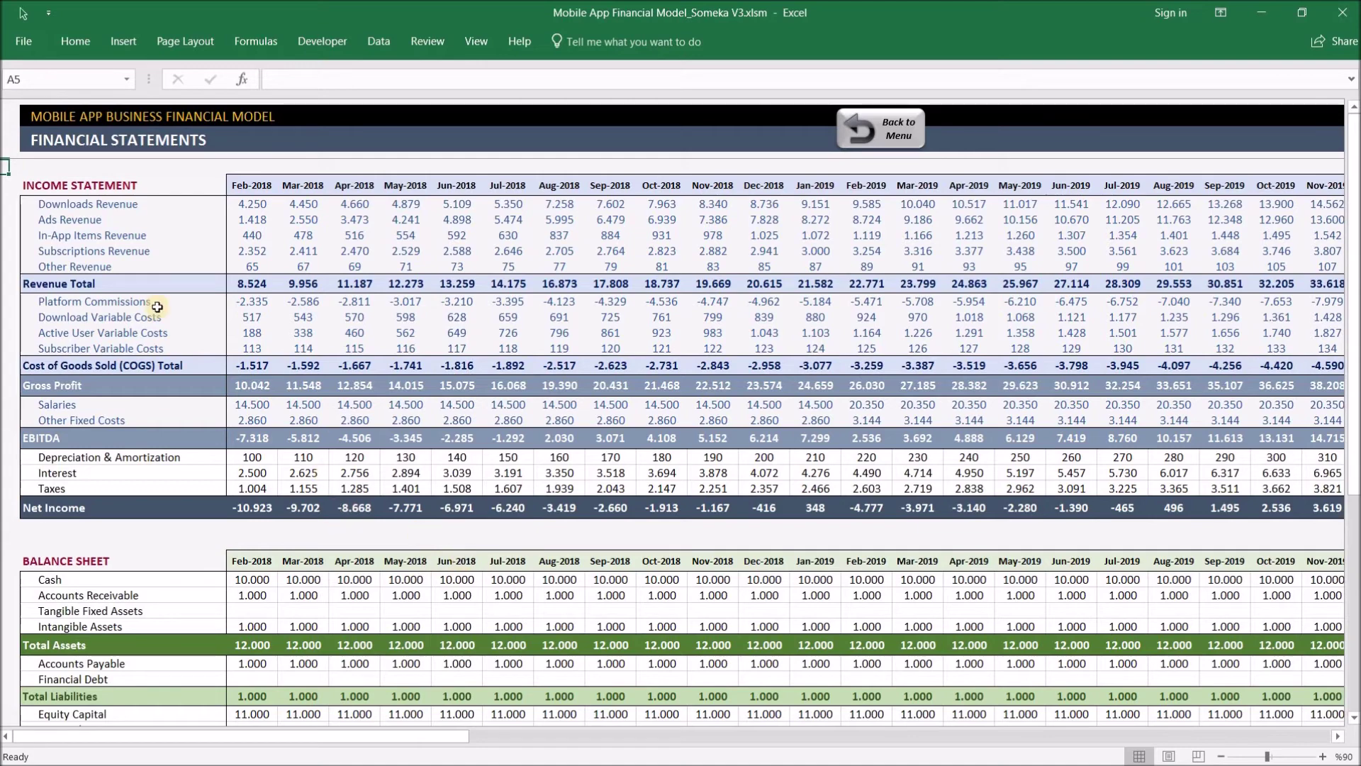
pyautogui.click(74, 187)
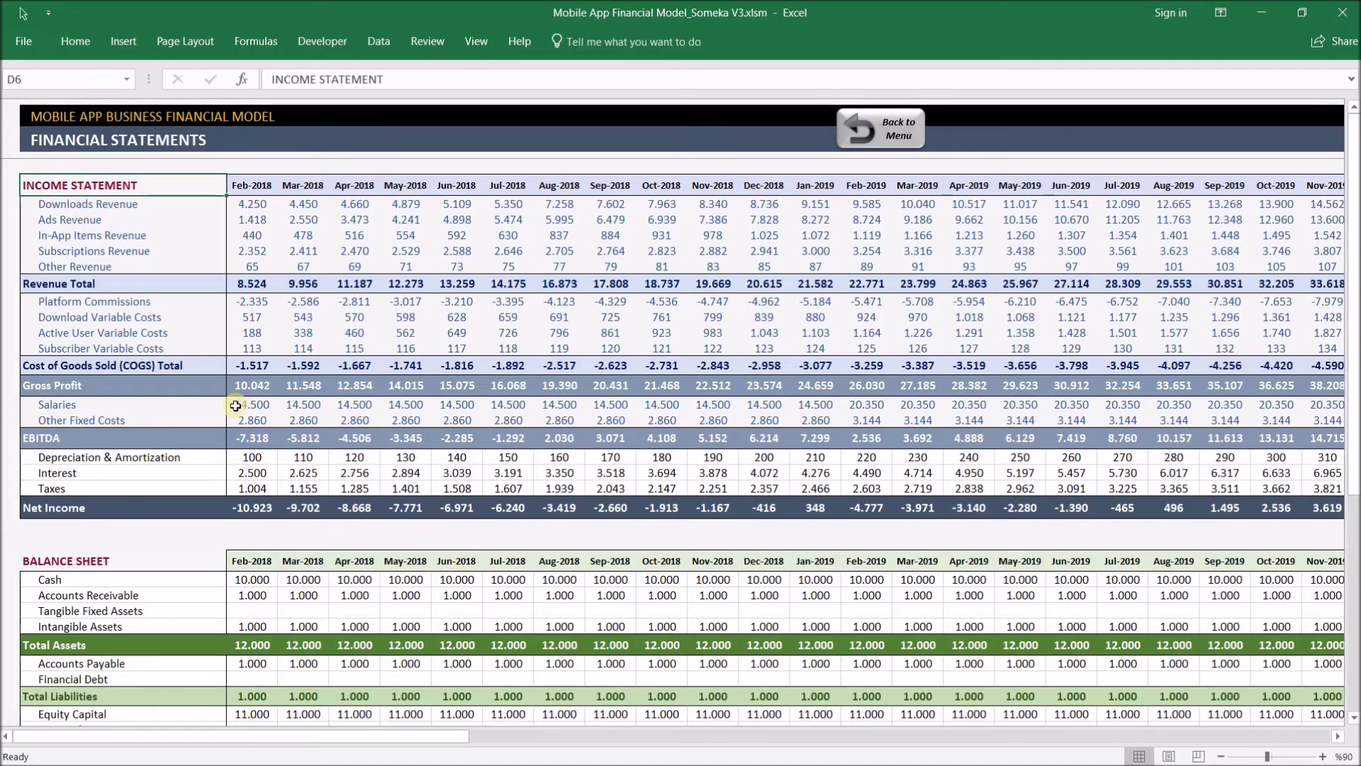
pyautogui.scroll(-3, 119, 477)
pyautogui.click(97, 407)
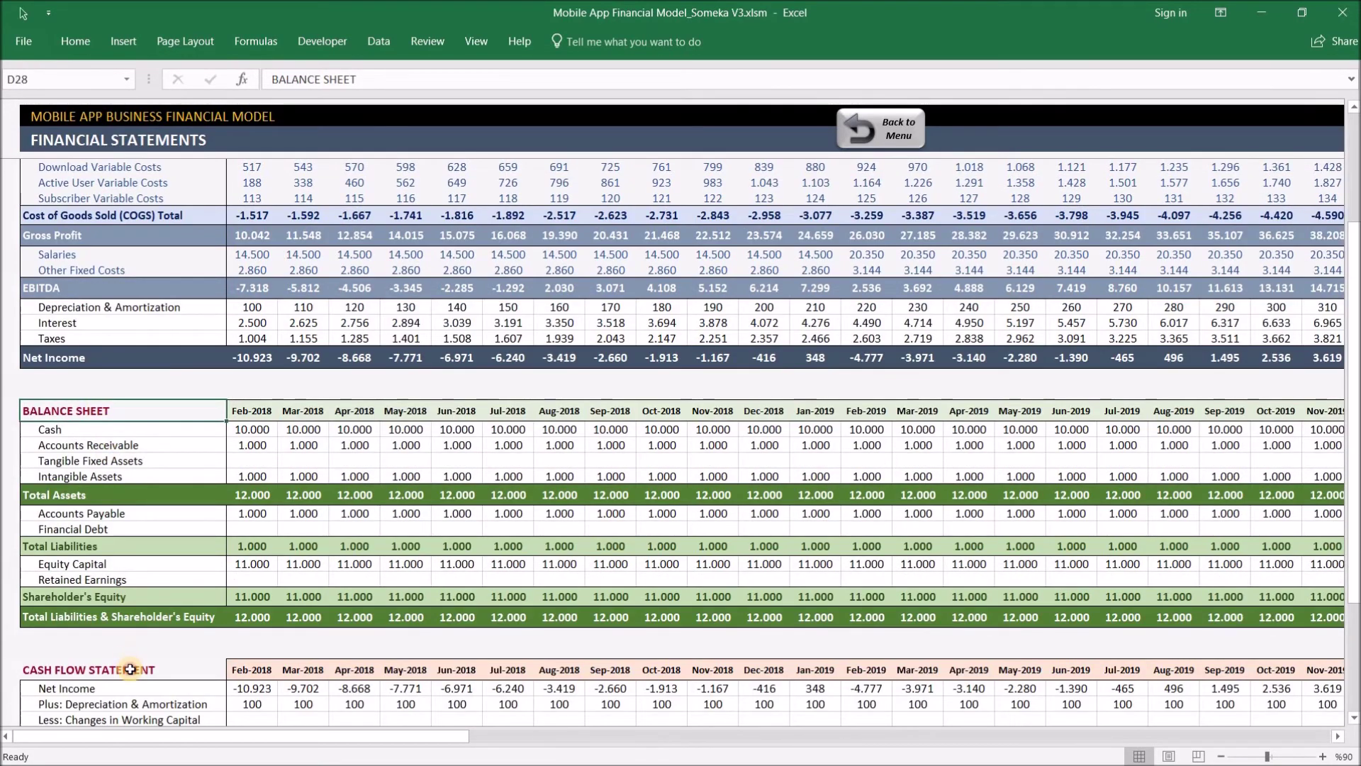
pyautogui.click(124, 667)
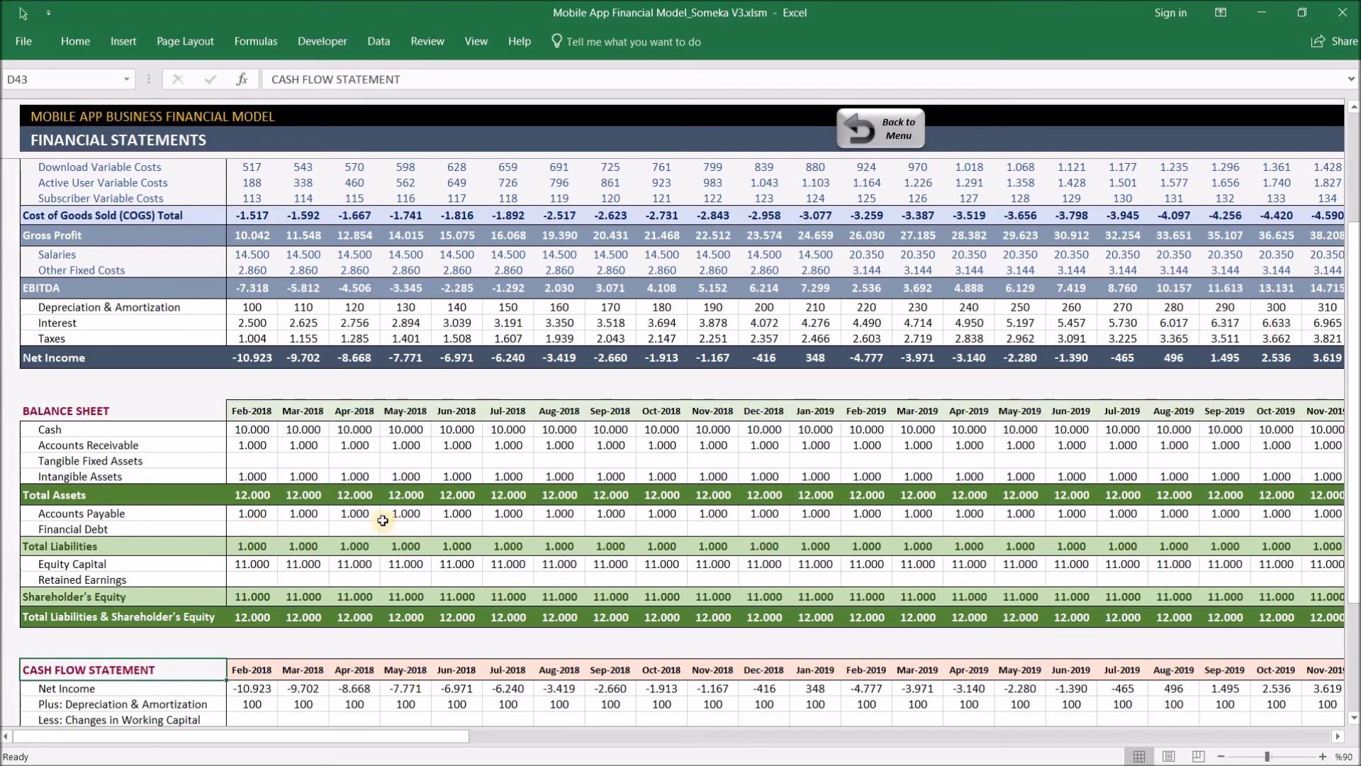
pyautogui.scroll(3, 384, 519)
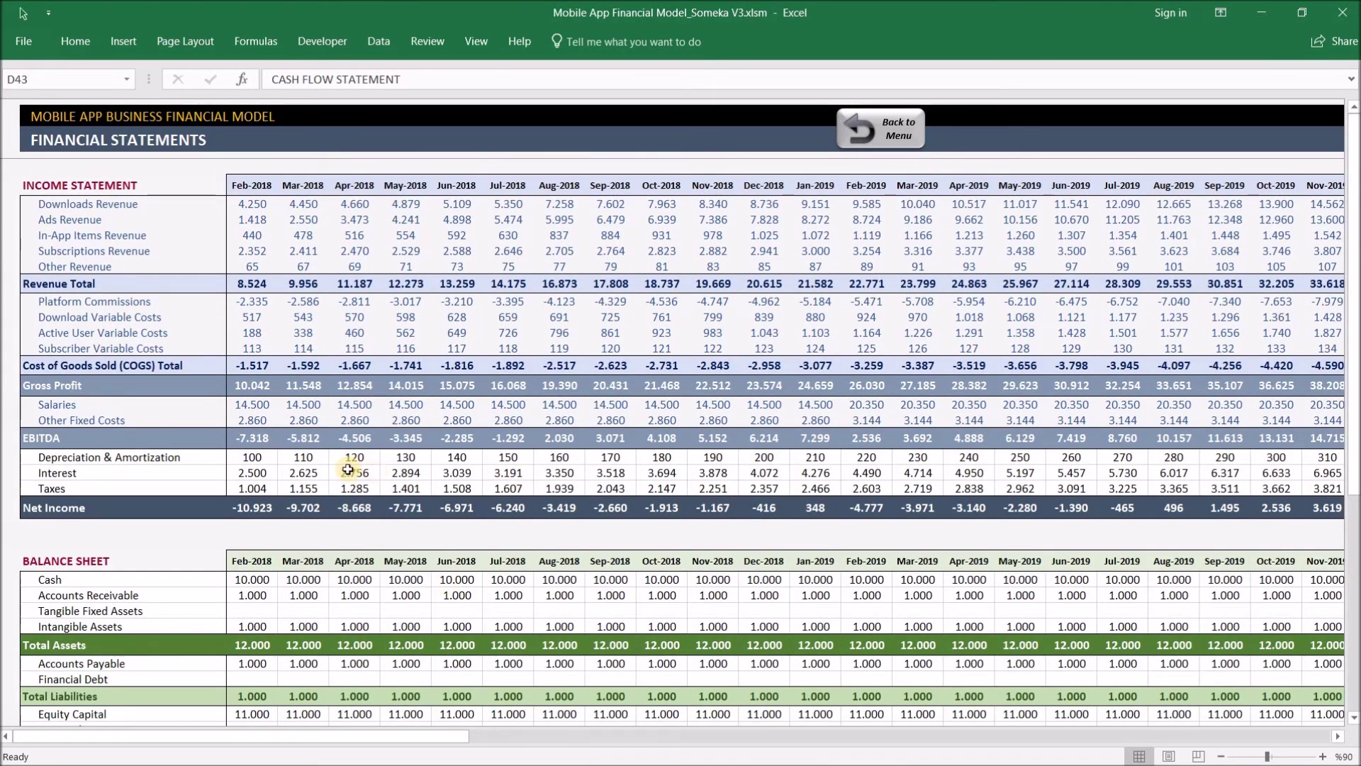
# Inspect the May-2019 Ads Revenue formula and Feb-2018 Interest value, then return to the dashboard
pyautogui.moveTo(475, 235); pyautogui.dragTo(815, 216)
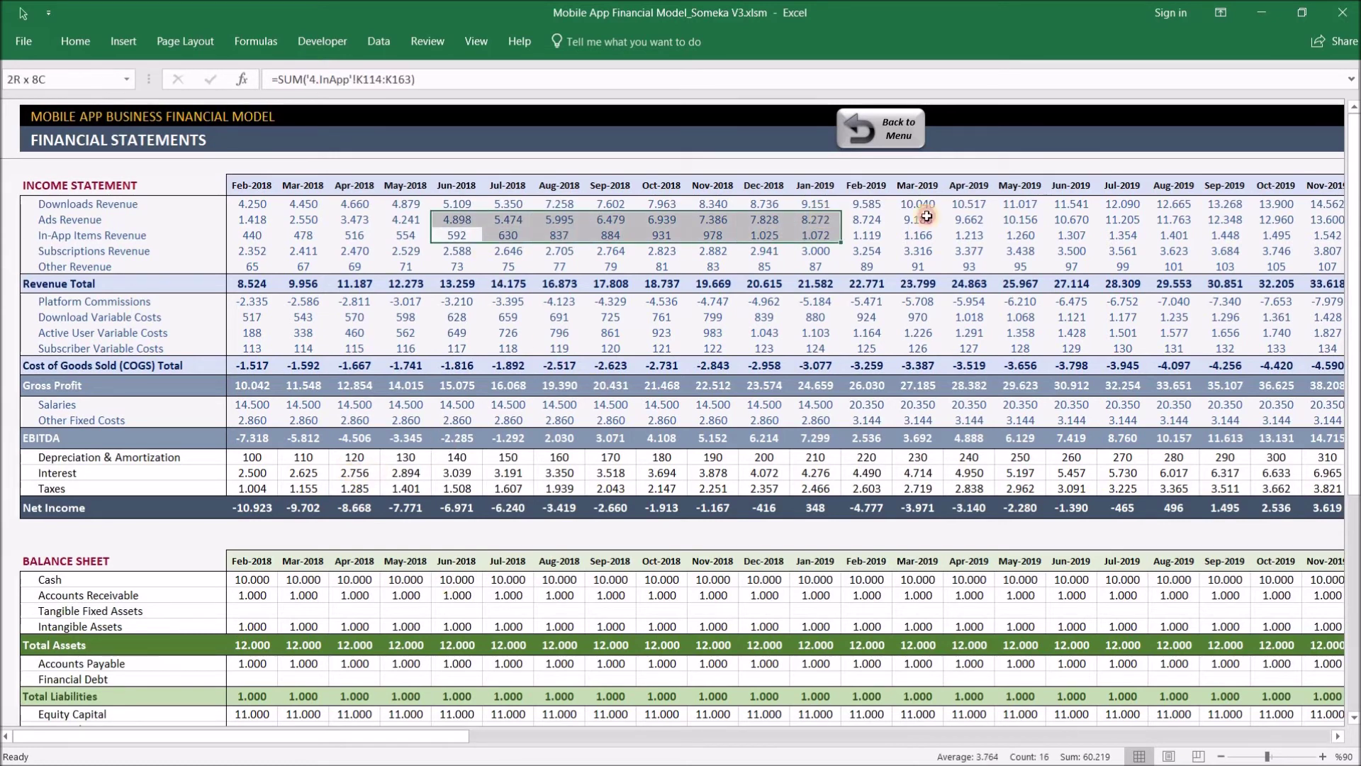
pyautogui.click(1025, 219)
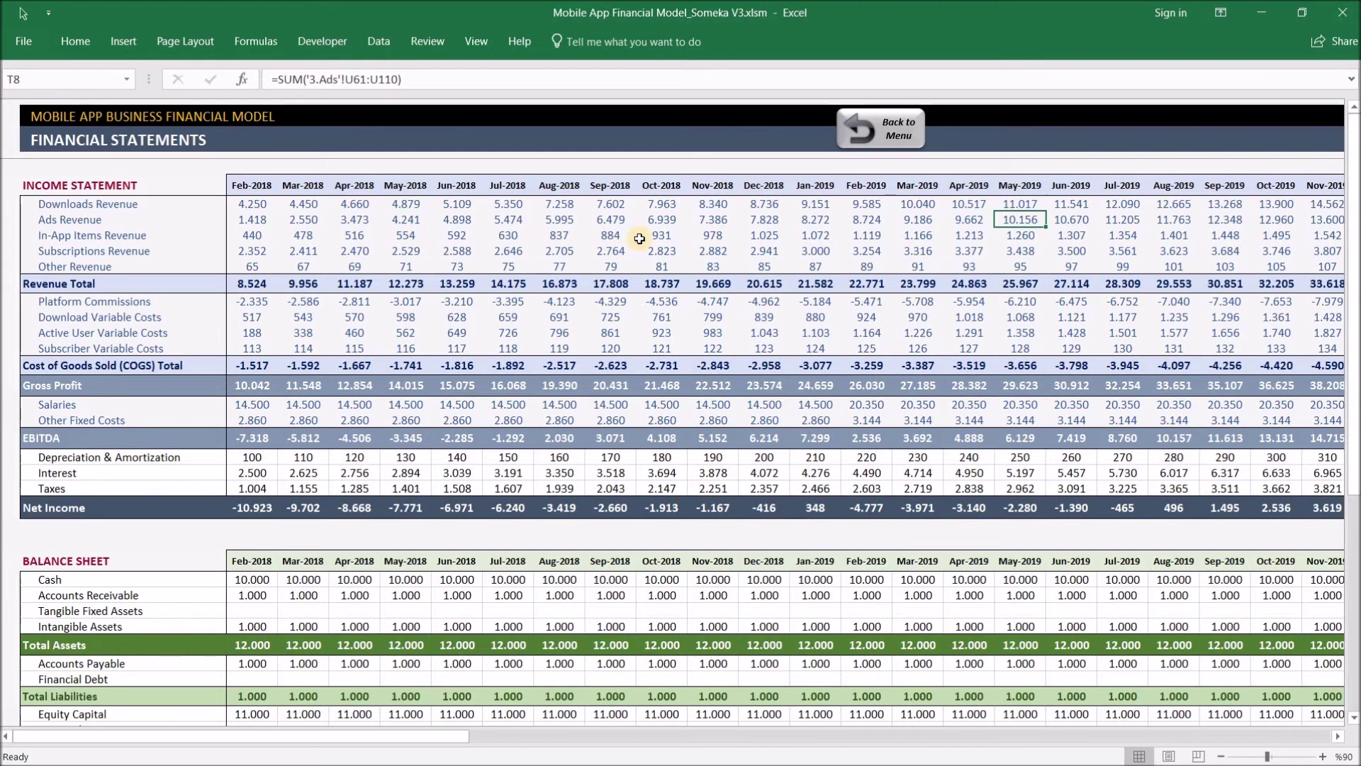
pyautogui.click(162, 336)
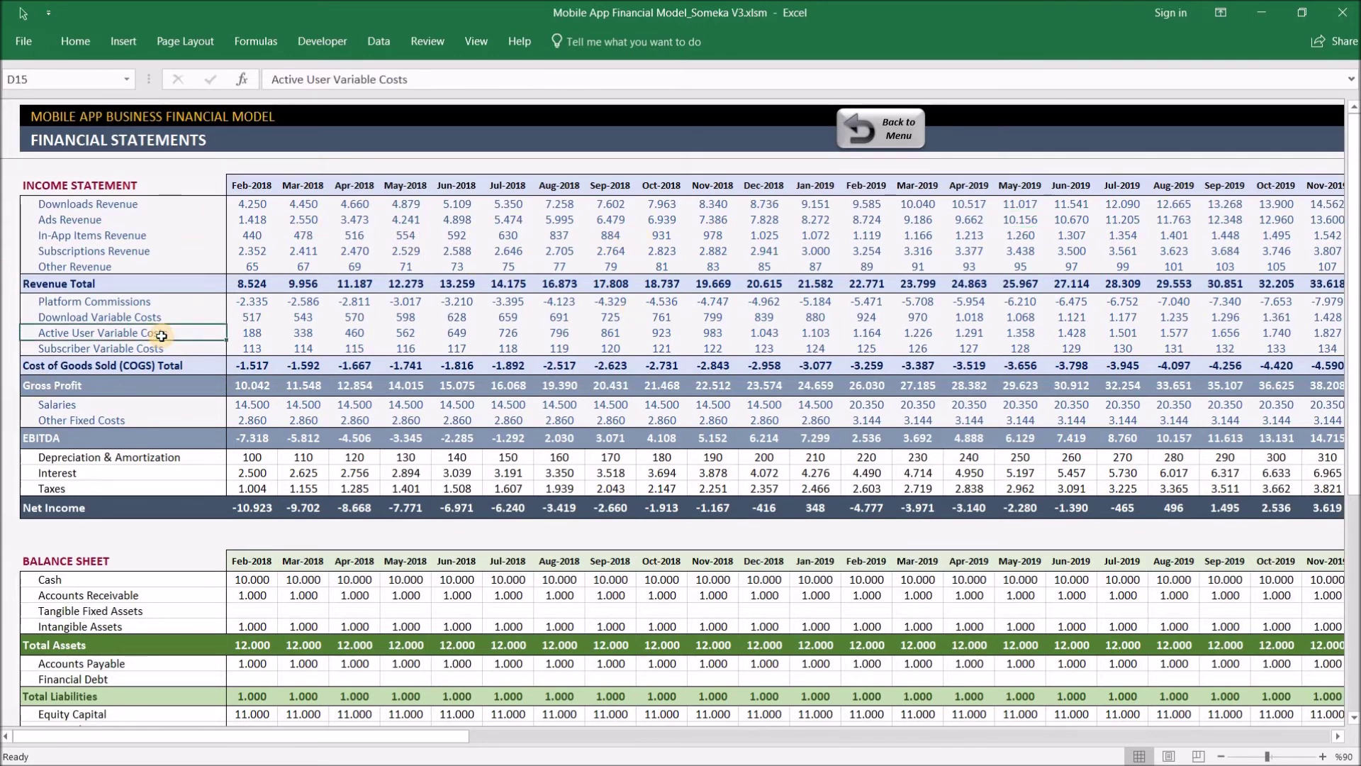
pyautogui.click(269, 468)
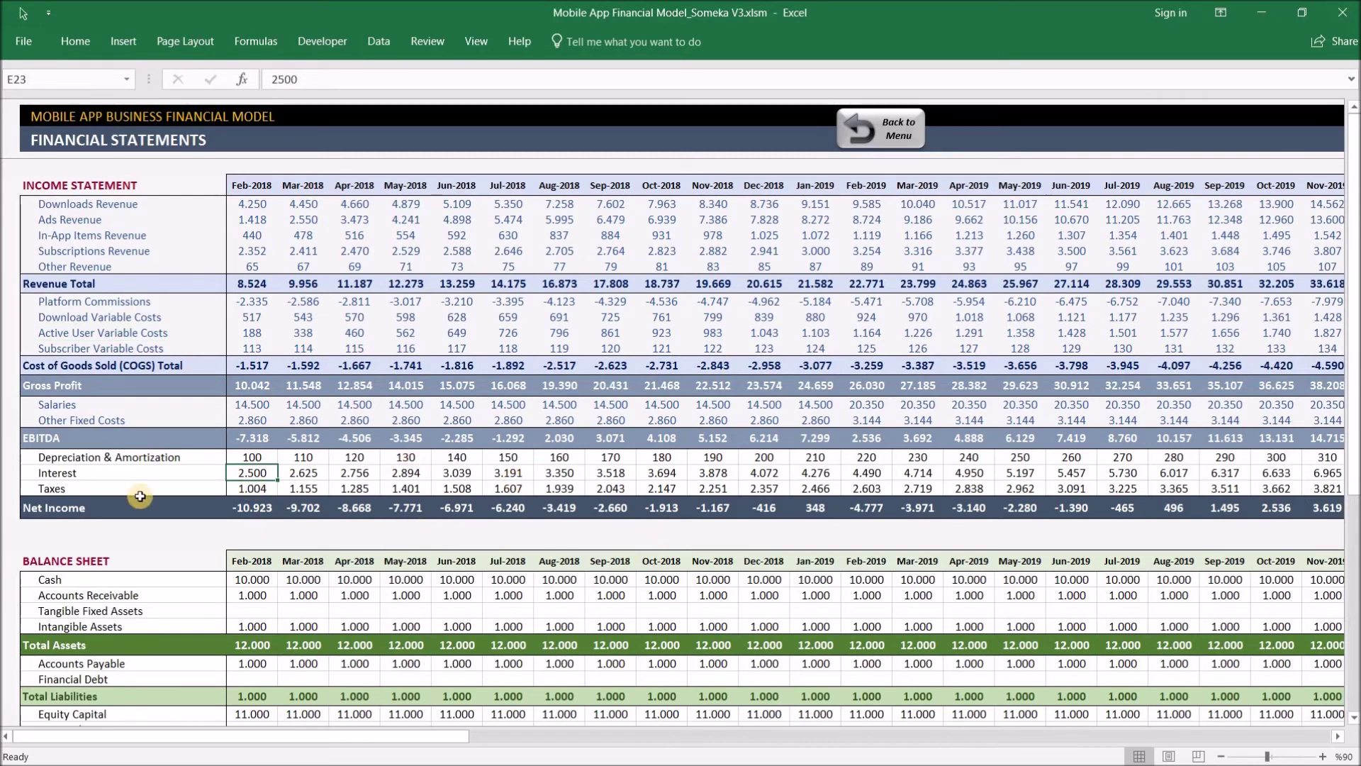
pyautogui.scroll(-8, 468, 491)
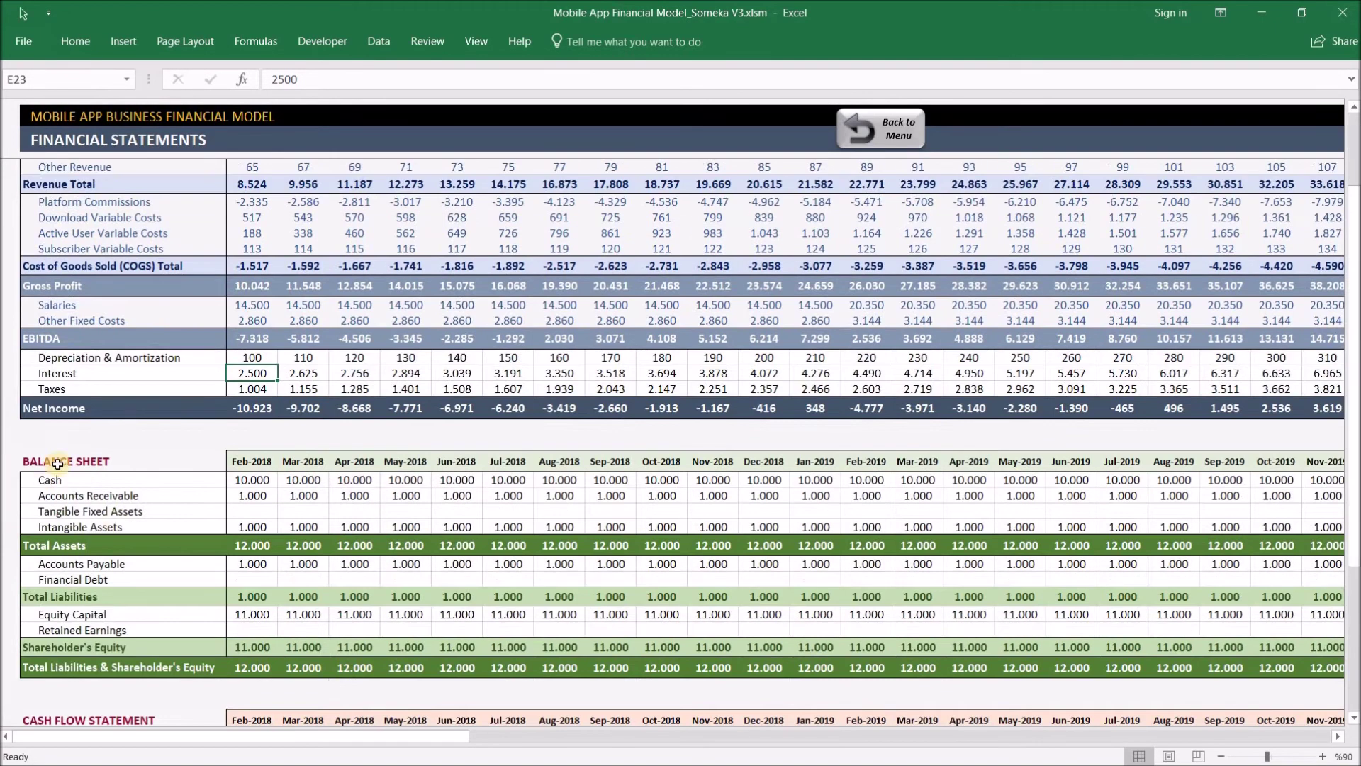
pyautogui.scroll(3, 467, 499)
pyautogui.scroll(5, 468, 498)
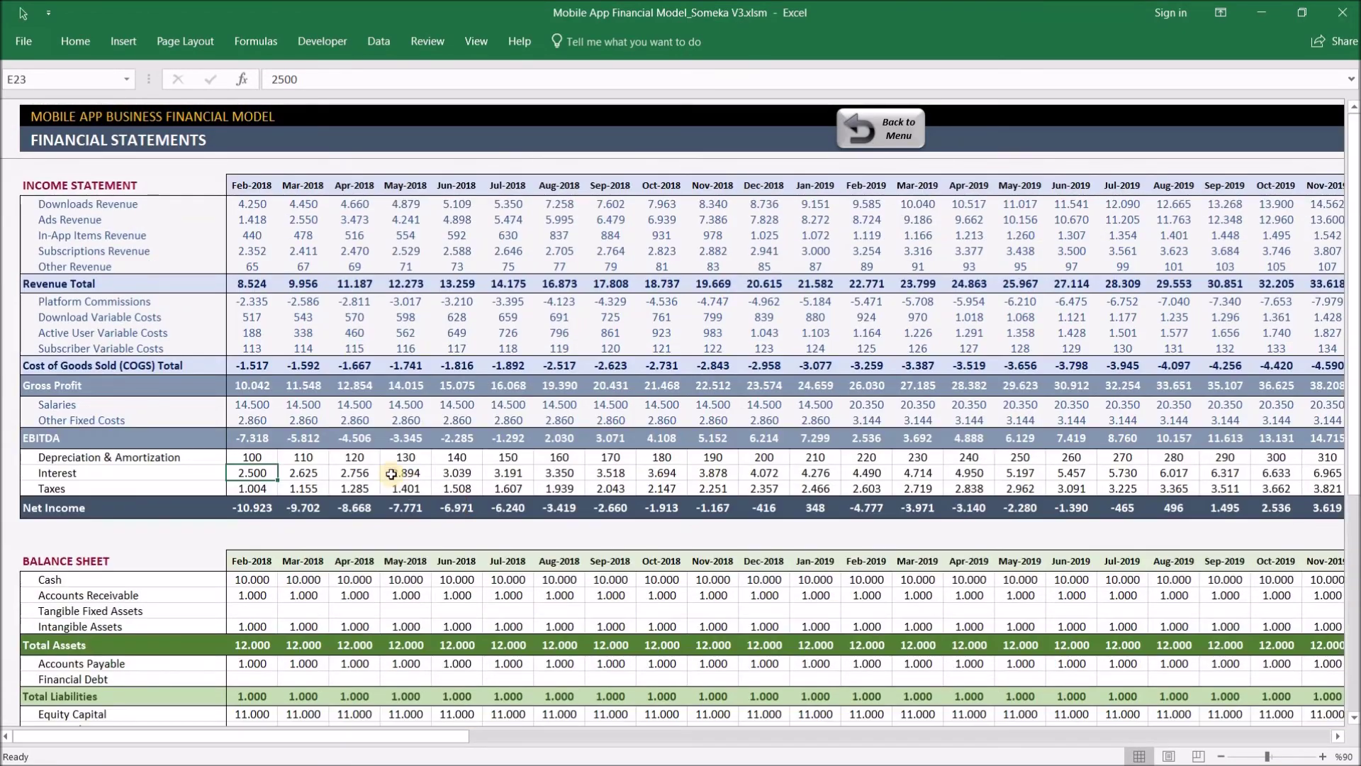
pyautogui.click(897, 127)
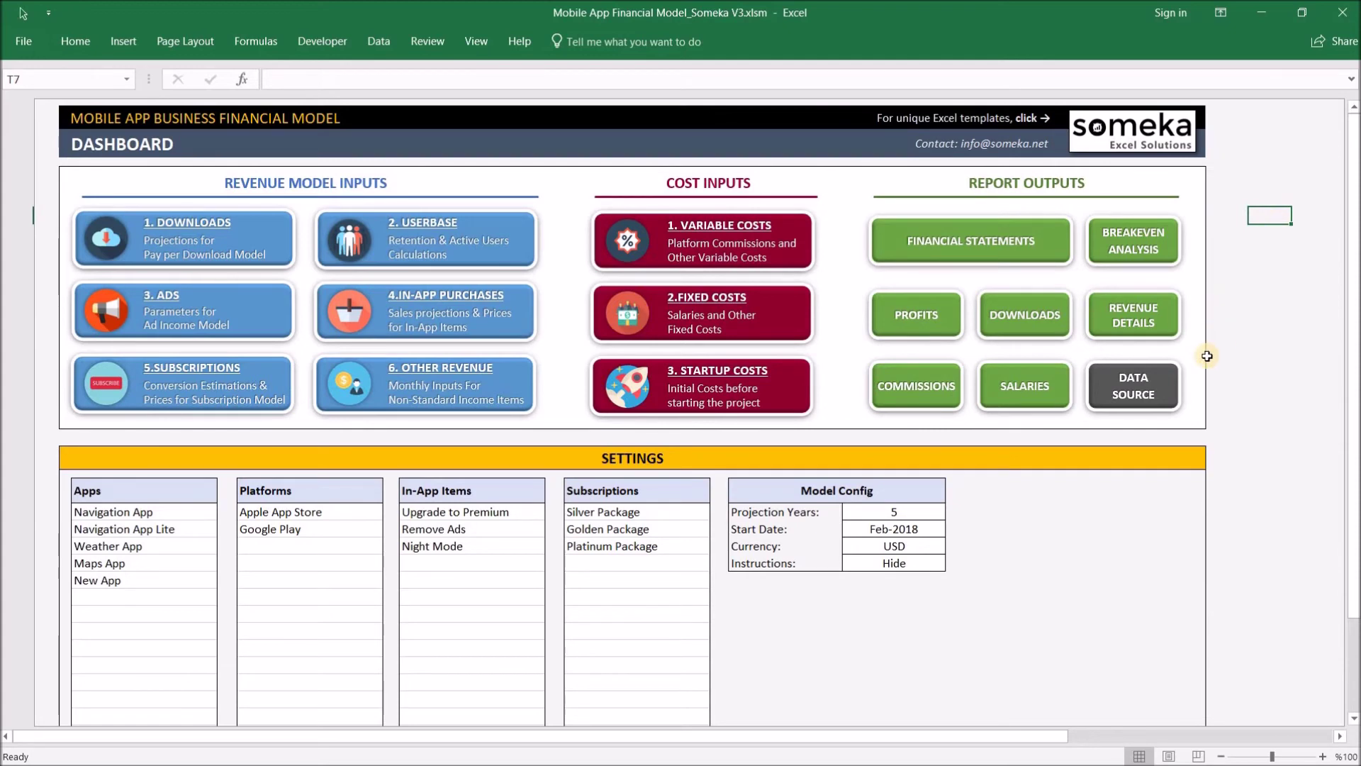
pyautogui.click(1148, 236)
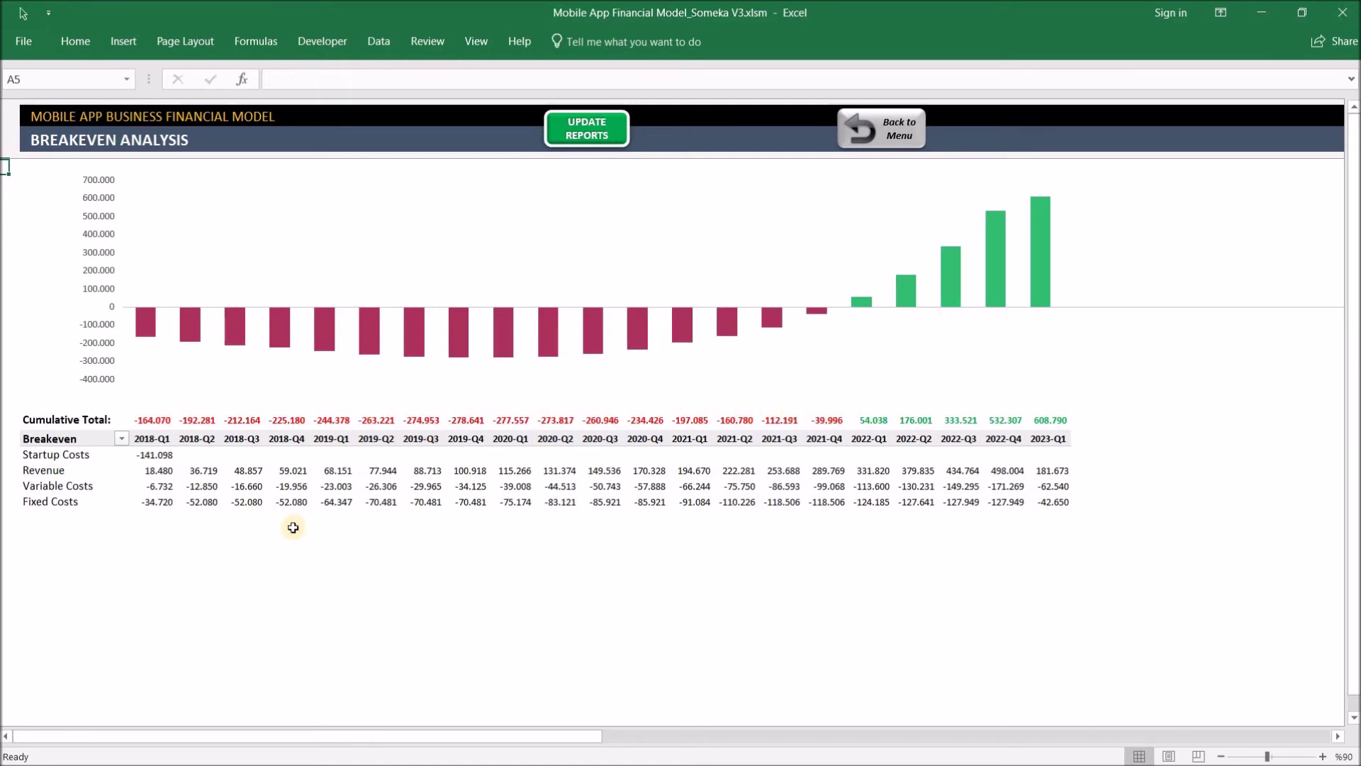
pyautogui.click(210, 536)
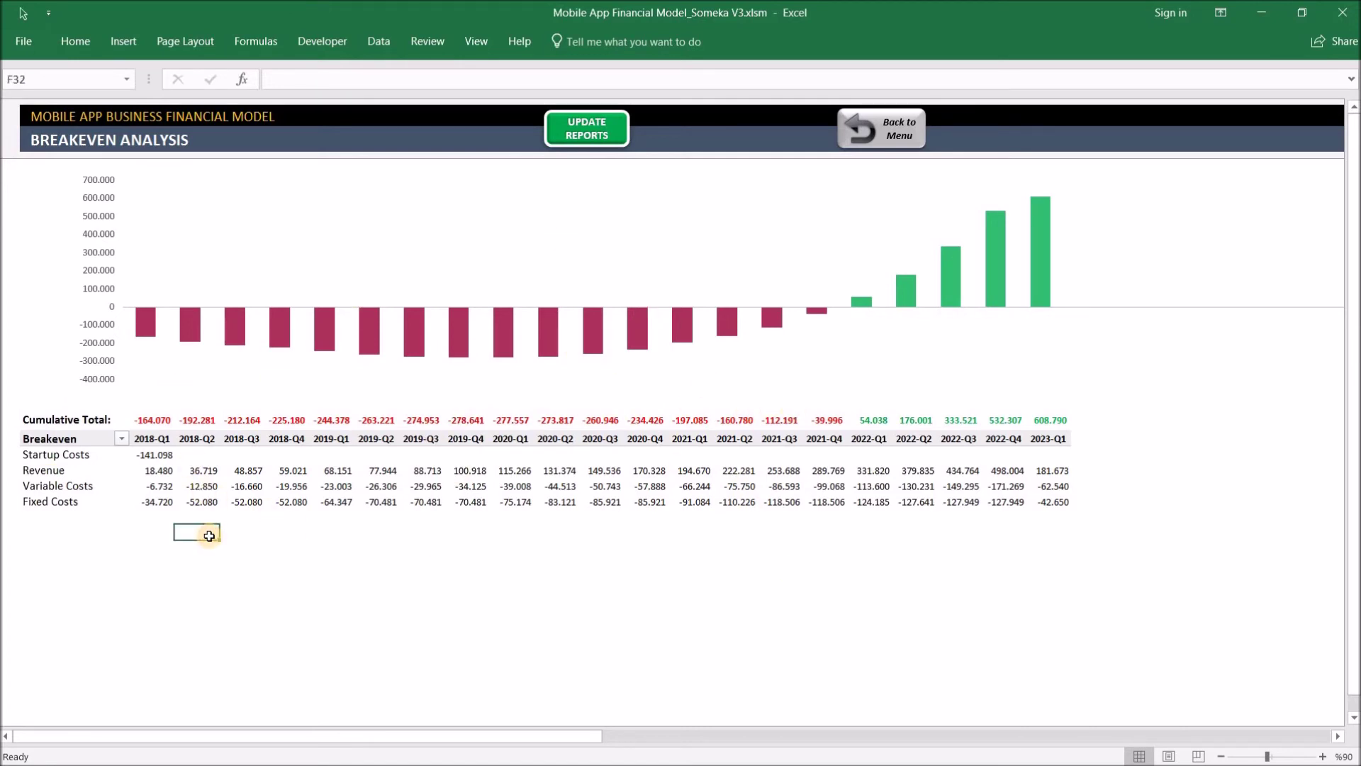
pyautogui.moveTo(152, 439); pyautogui.dragTo(198, 455)
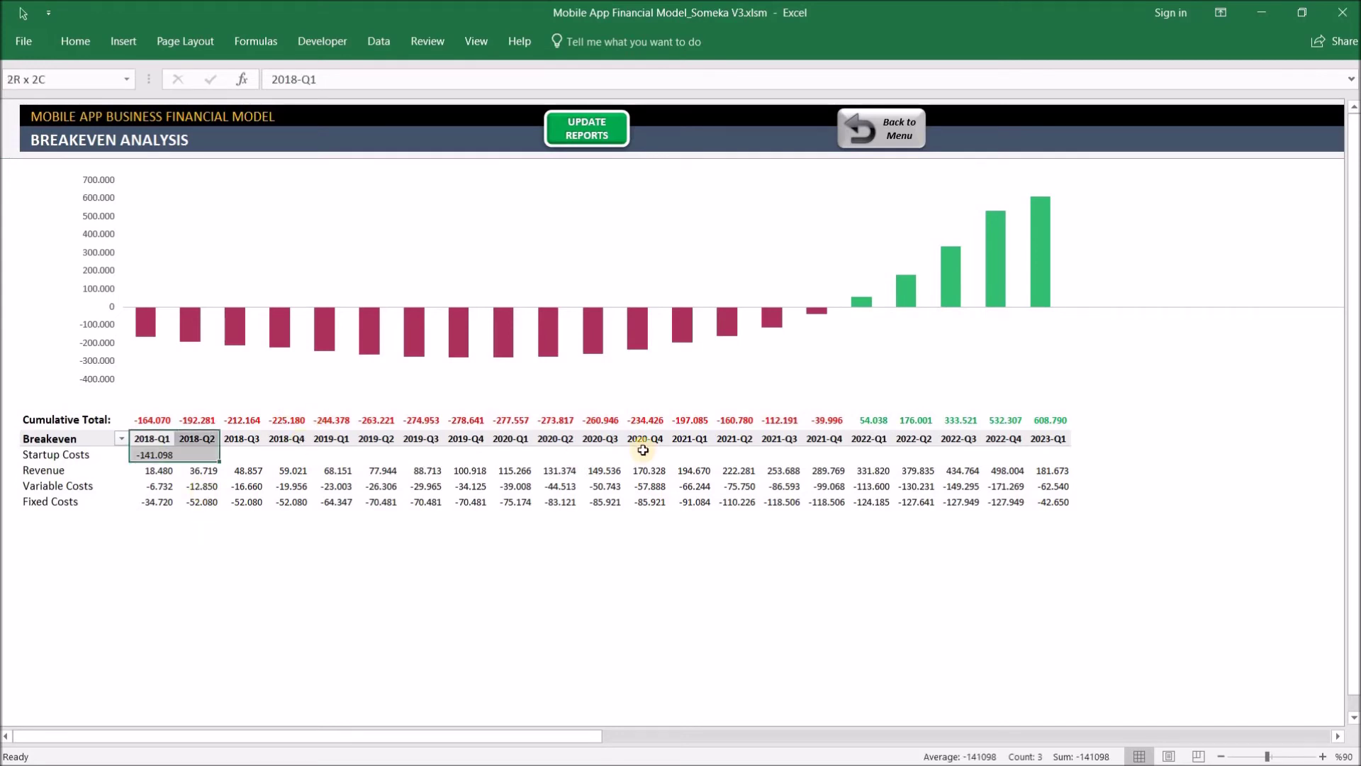
pyautogui.moveTo(643, 449); pyautogui.dragTo(827, 434)
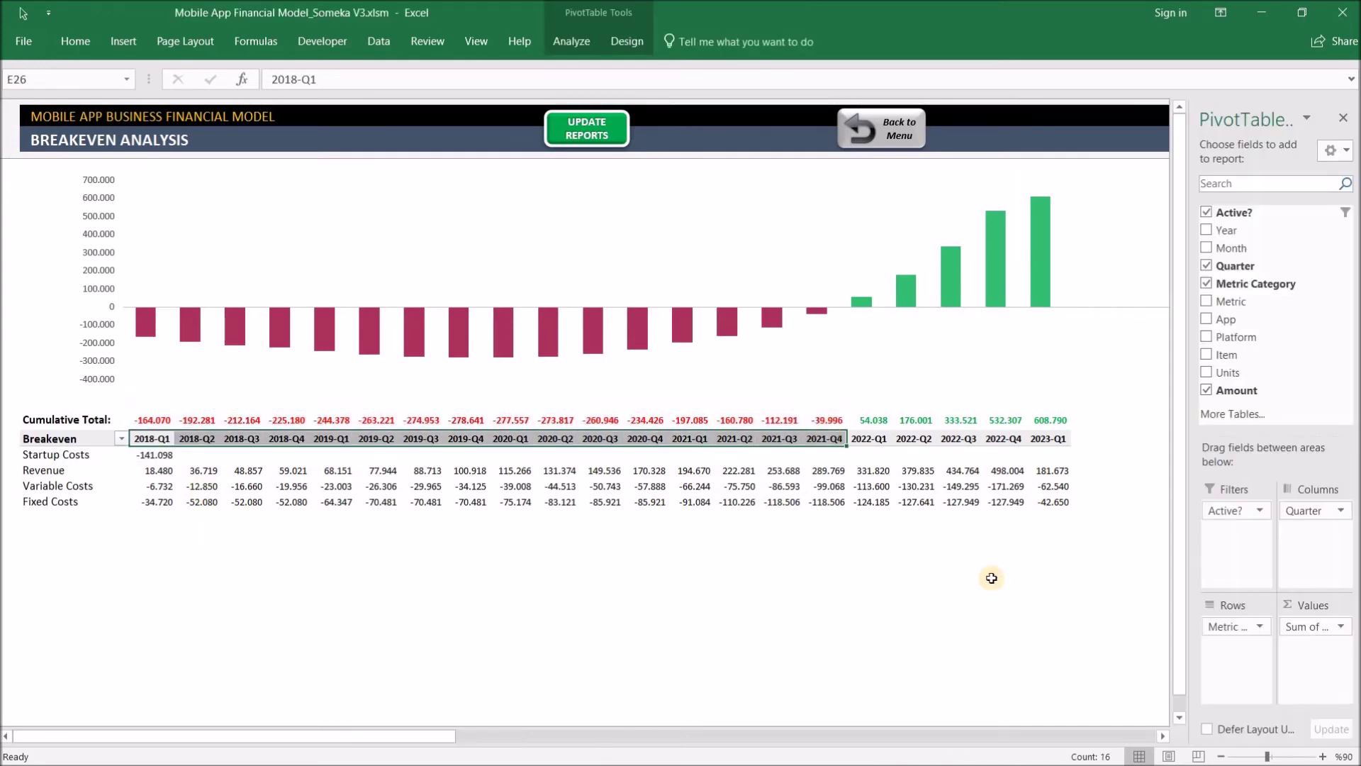
pyautogui.click(600, 563)
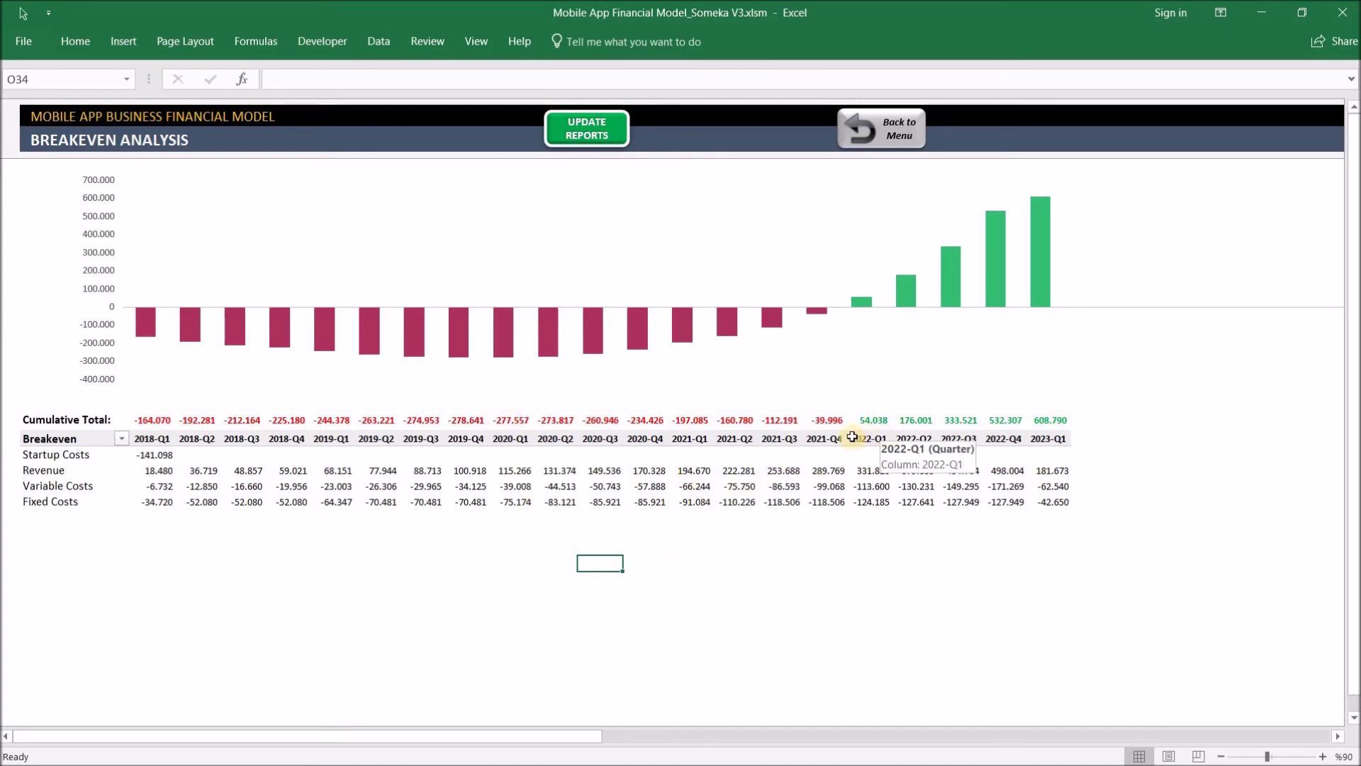
pyautogui.click(866, 547)
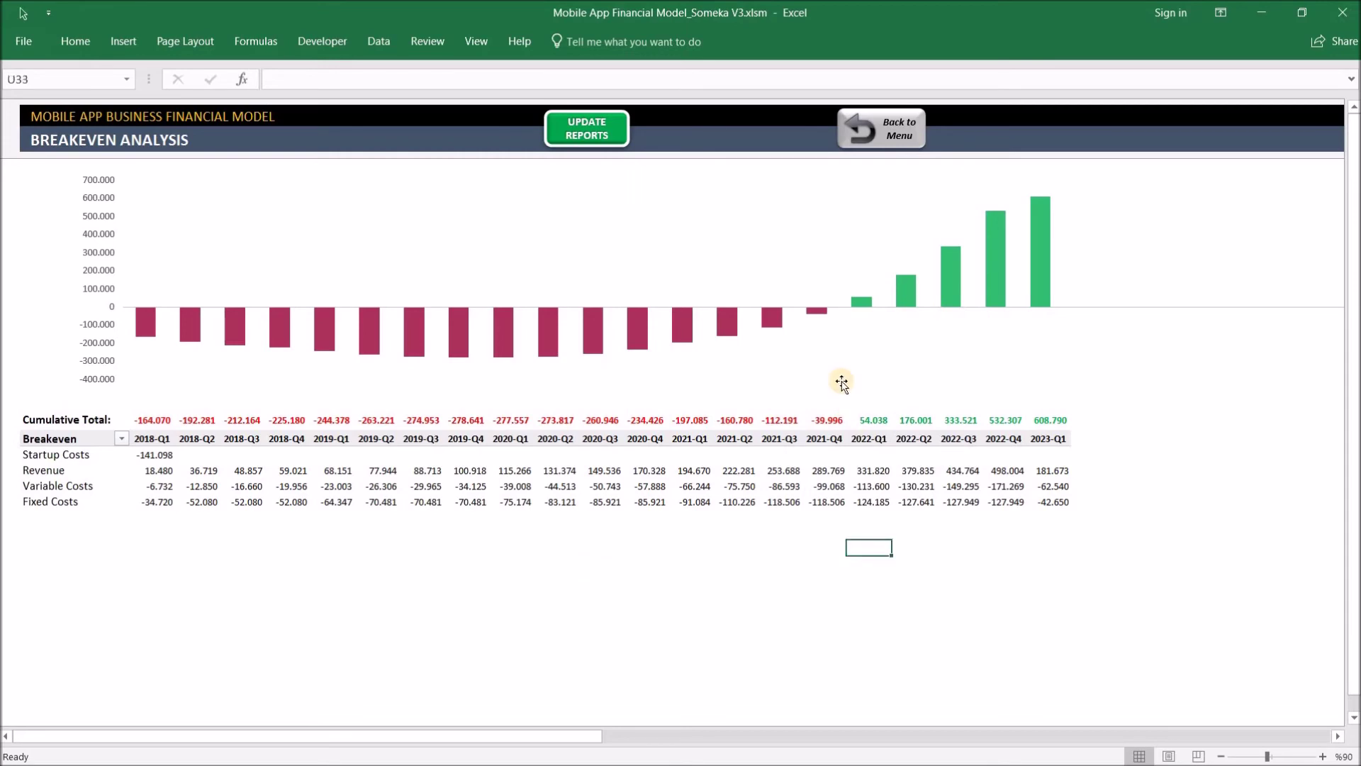
pyautogui.click(913, 122)
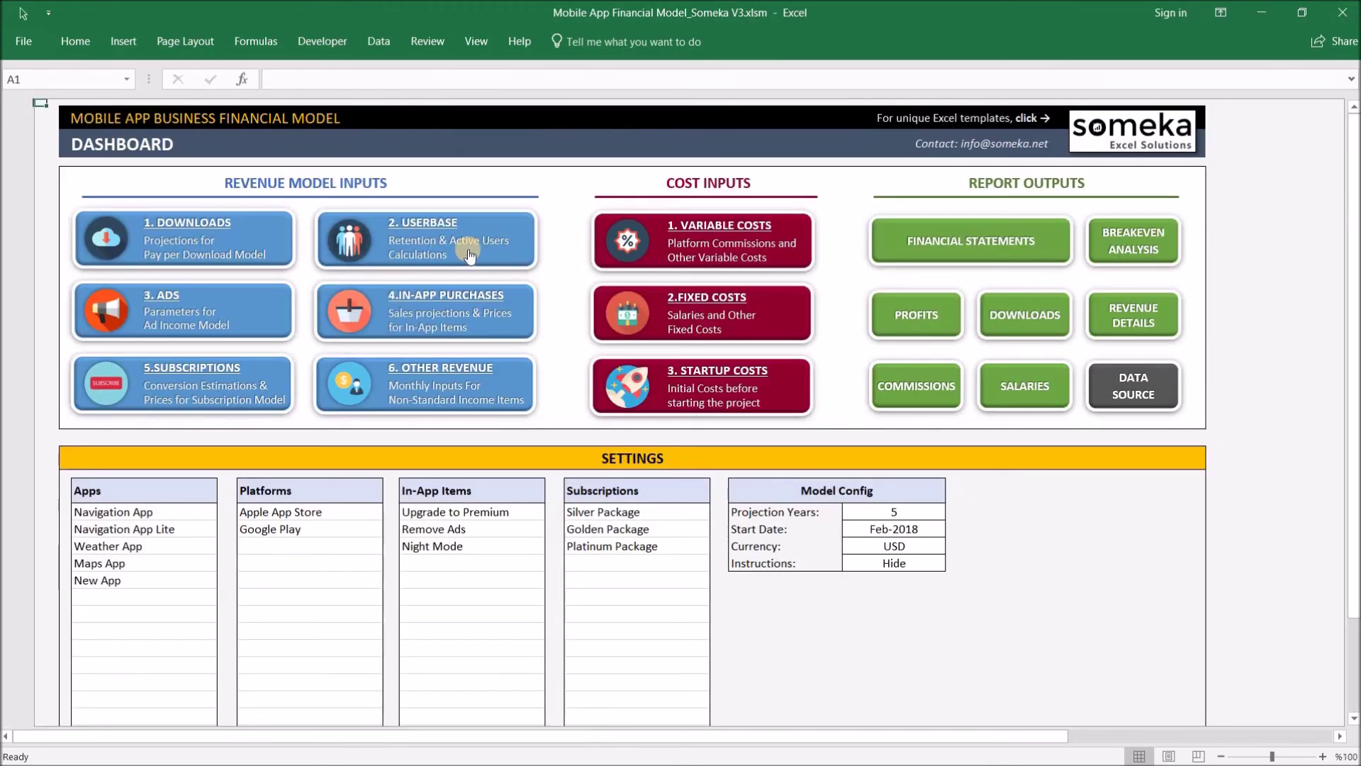
# On the Downloads sheet, set the Navigation App's Apple App Store download price to 30 for every month
pyautogui.click(214, 224)
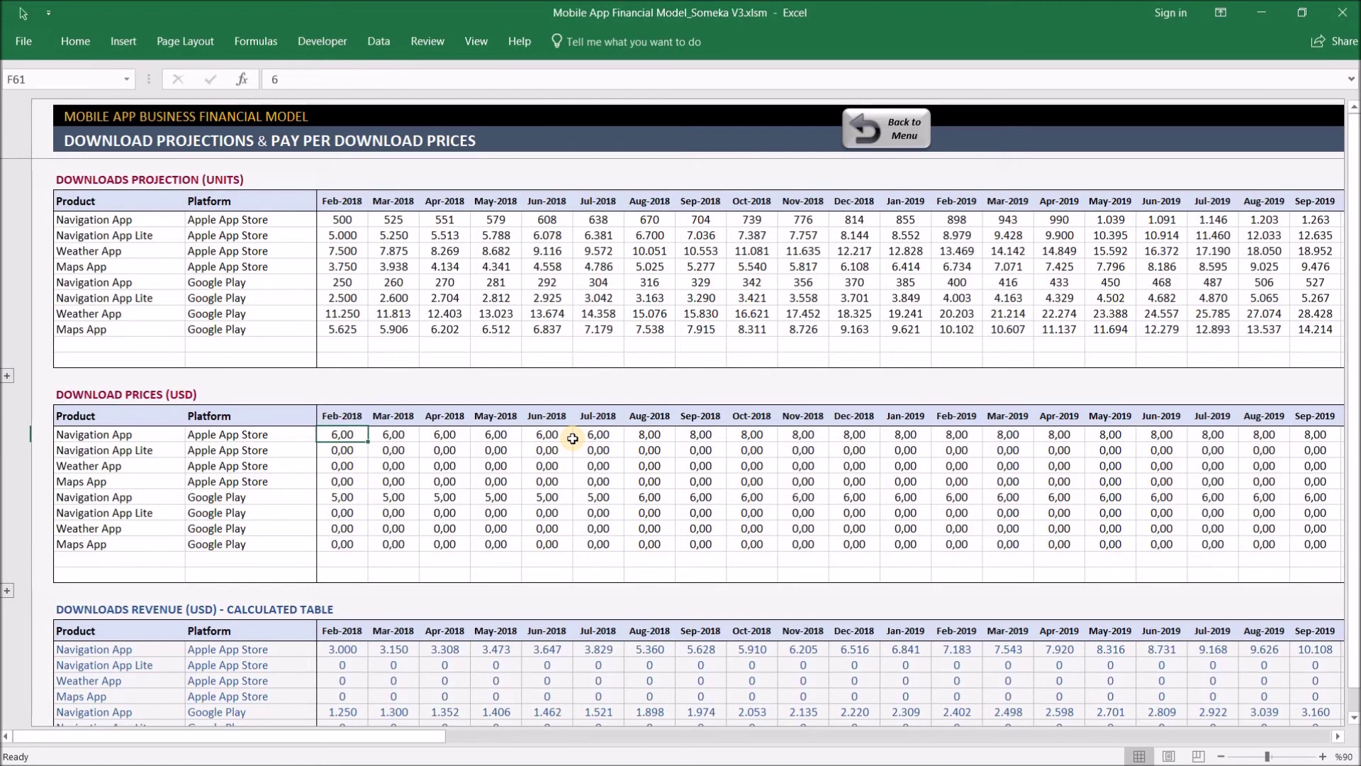
pyautogui.write('30')
pyautogui.hotkey('ctrl', 'Return')
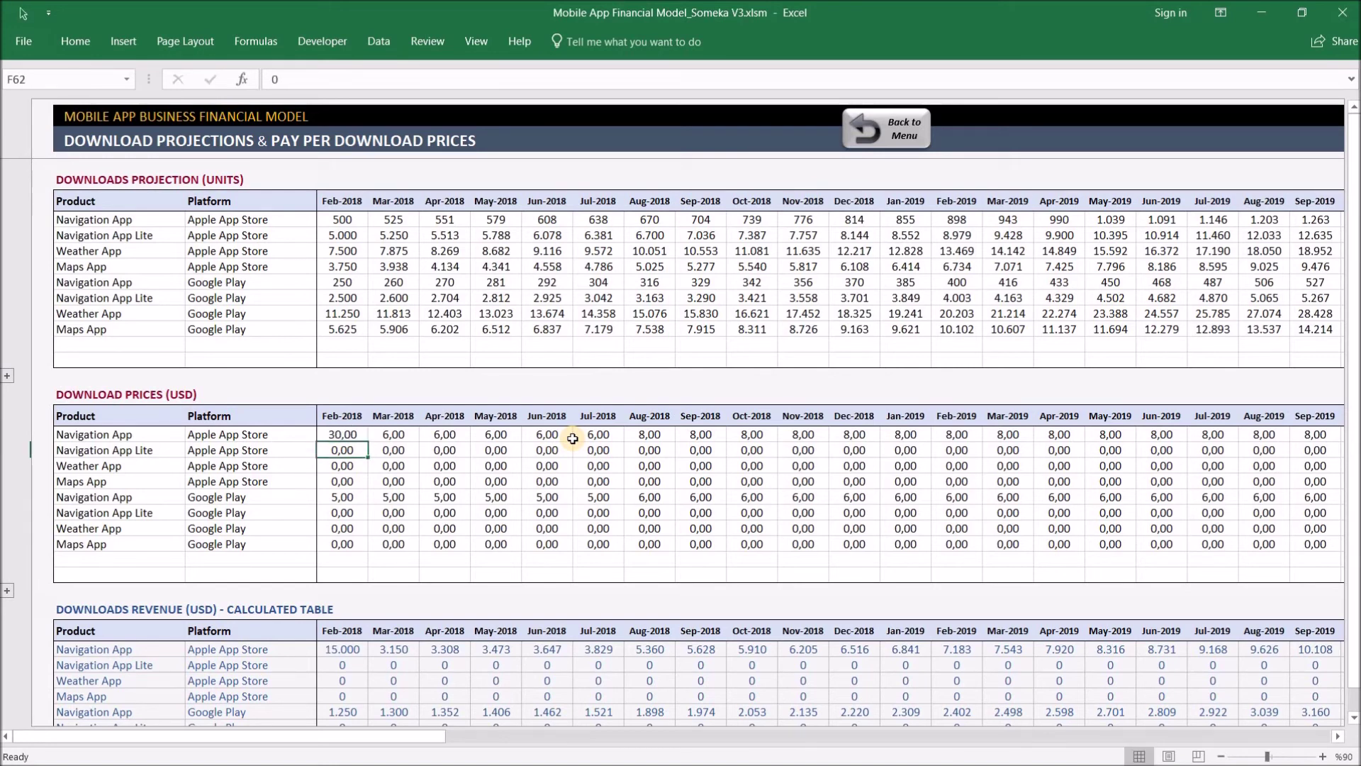
pyautogui.hotkey('ctrl', 'c')
pyautogui.hotkey('ctrl', 'shift', 'Right')
pyautogui.hotkey('ctrl', 'alt', 'v')
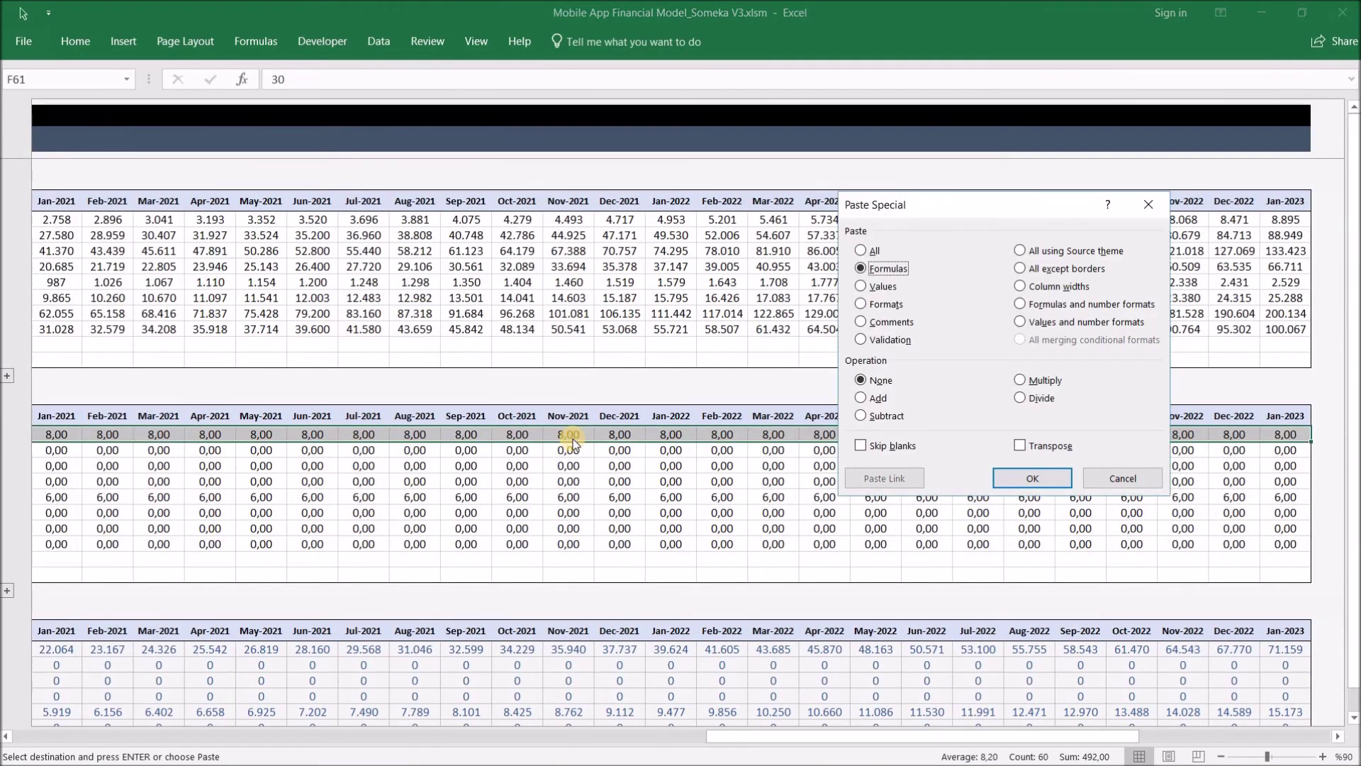
pyautogui.press('Return')
pyautogui.hotkey('ctrl', 'Left')
# Clear the copy marquee, check the updated price row, and go back to the Dashboard
pyautogui.press('Right')
pyautogui.press('Right')
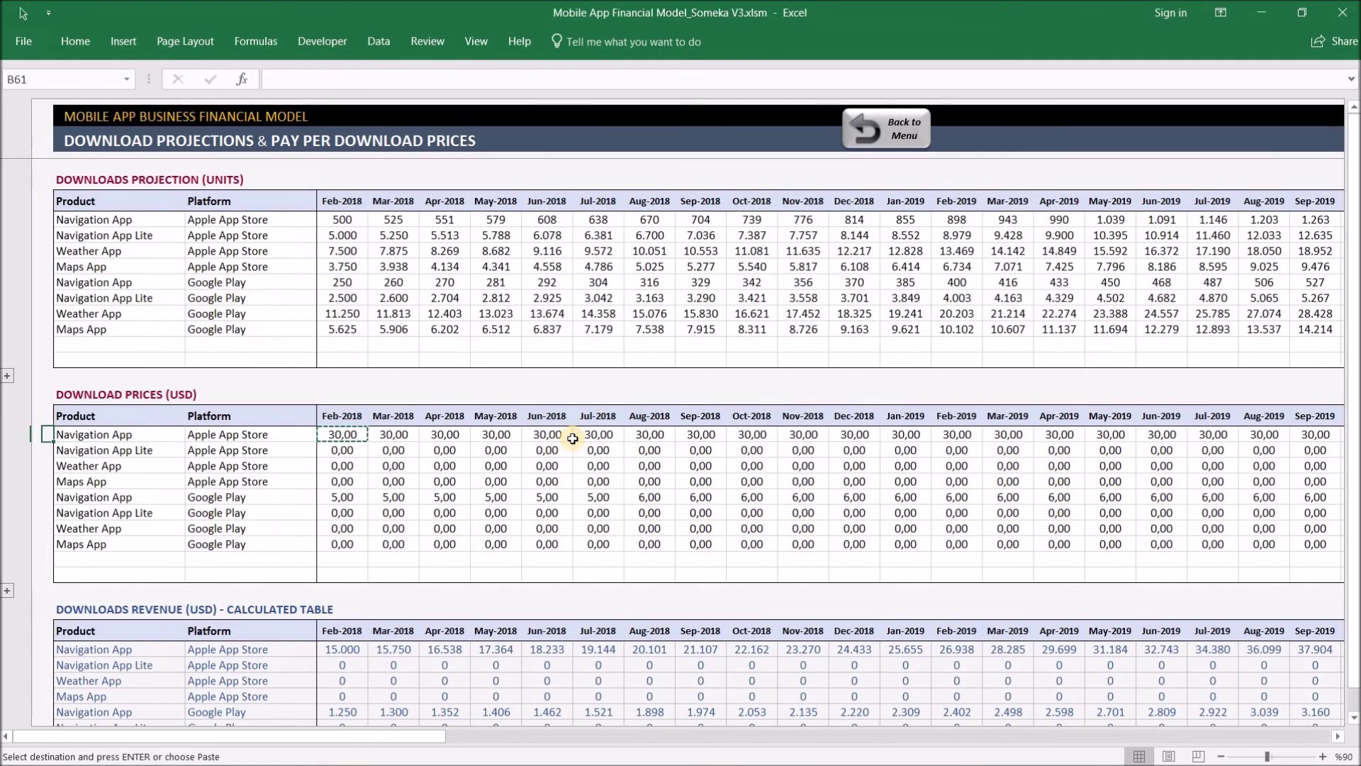
pyautogui.press('Escape')
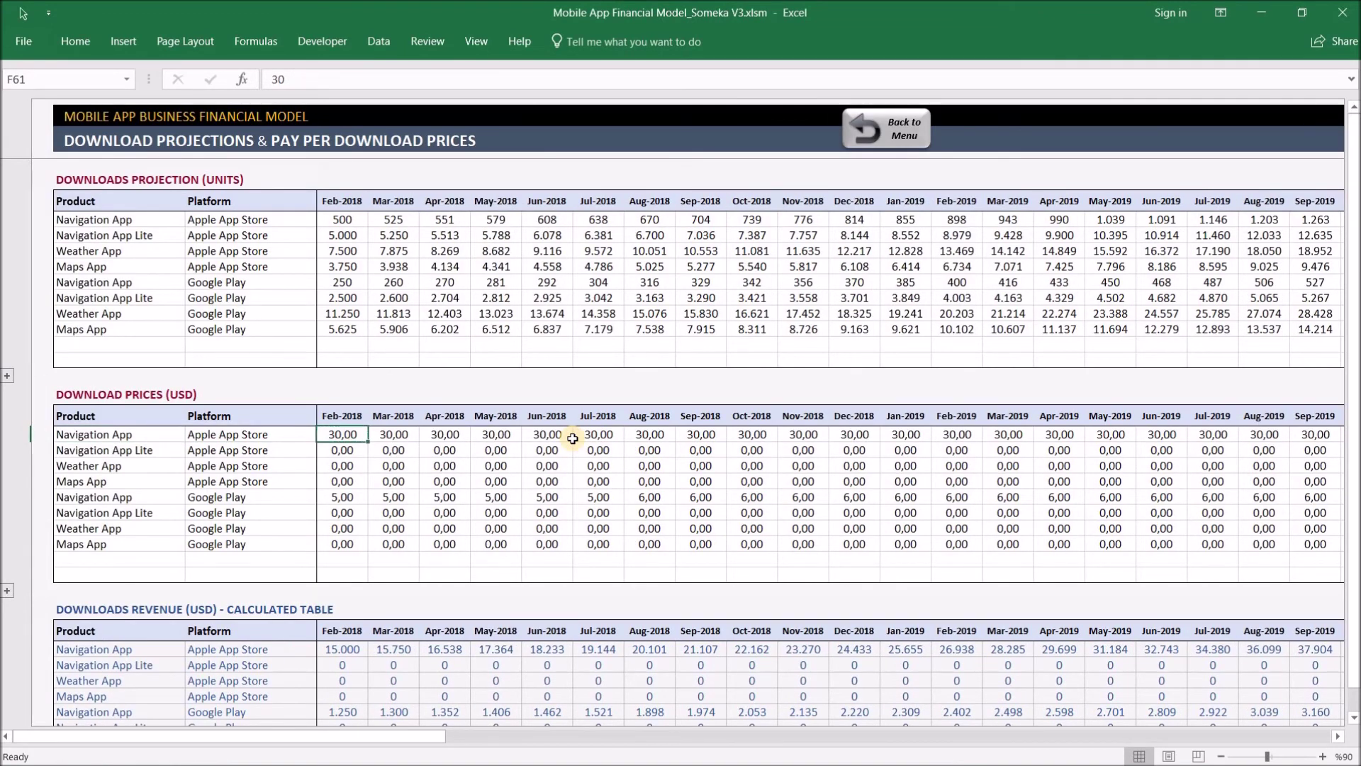
pyautogui.press('Right')
pyautogui.press('Right')
pyautogui.press('Left')
pyautogui.press('Left')
pyautogui.click(894, 127)
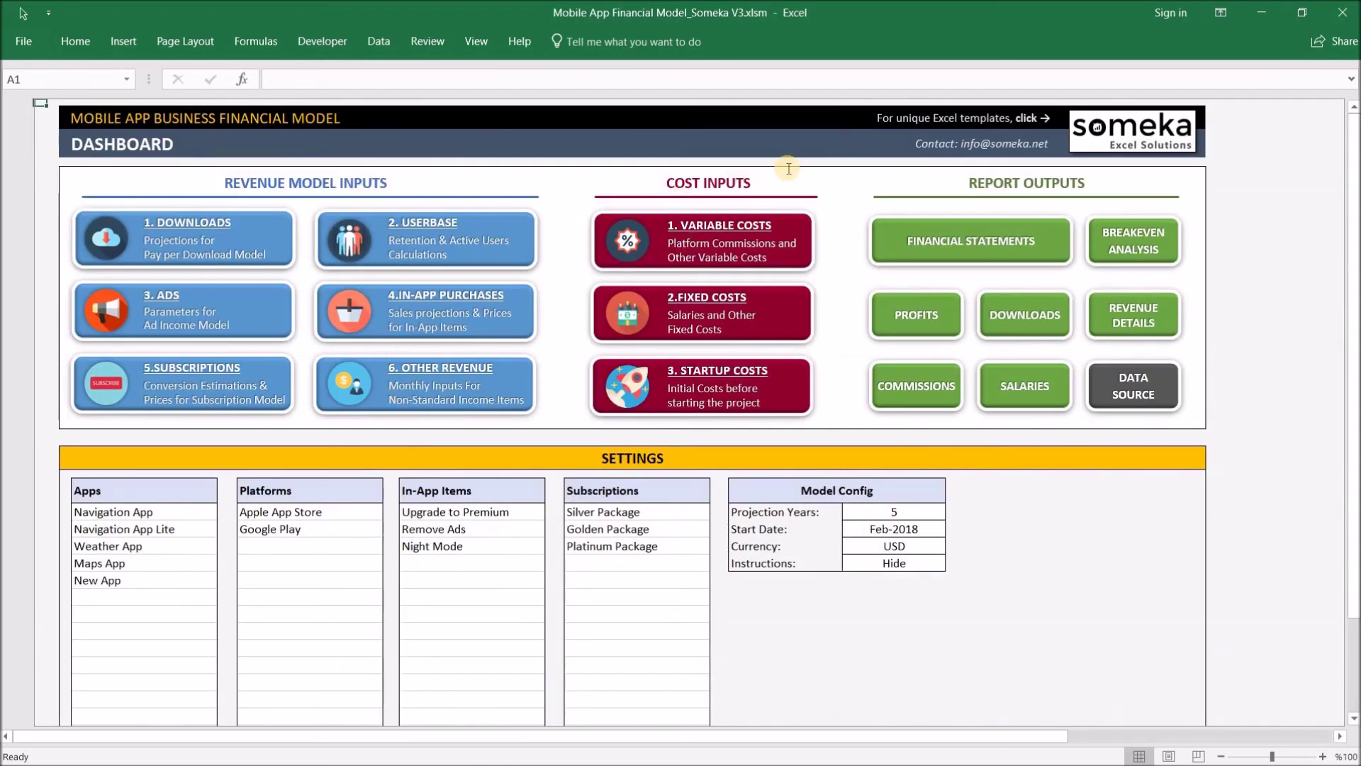
# Refresh the Breakeven Analysis with UPDATE REPORTS and select its pivot table
pyautogui.click(1153, 243)
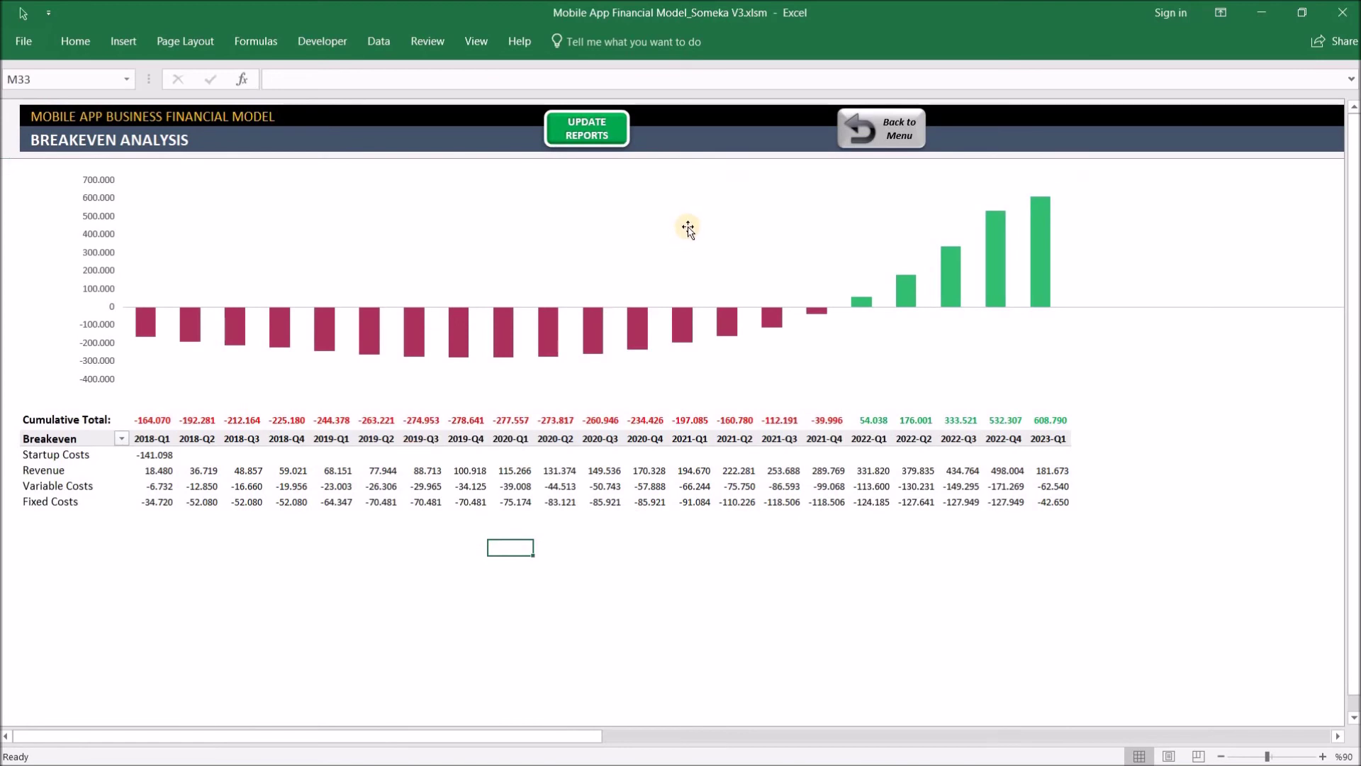
pyautogui.click(600, 135)
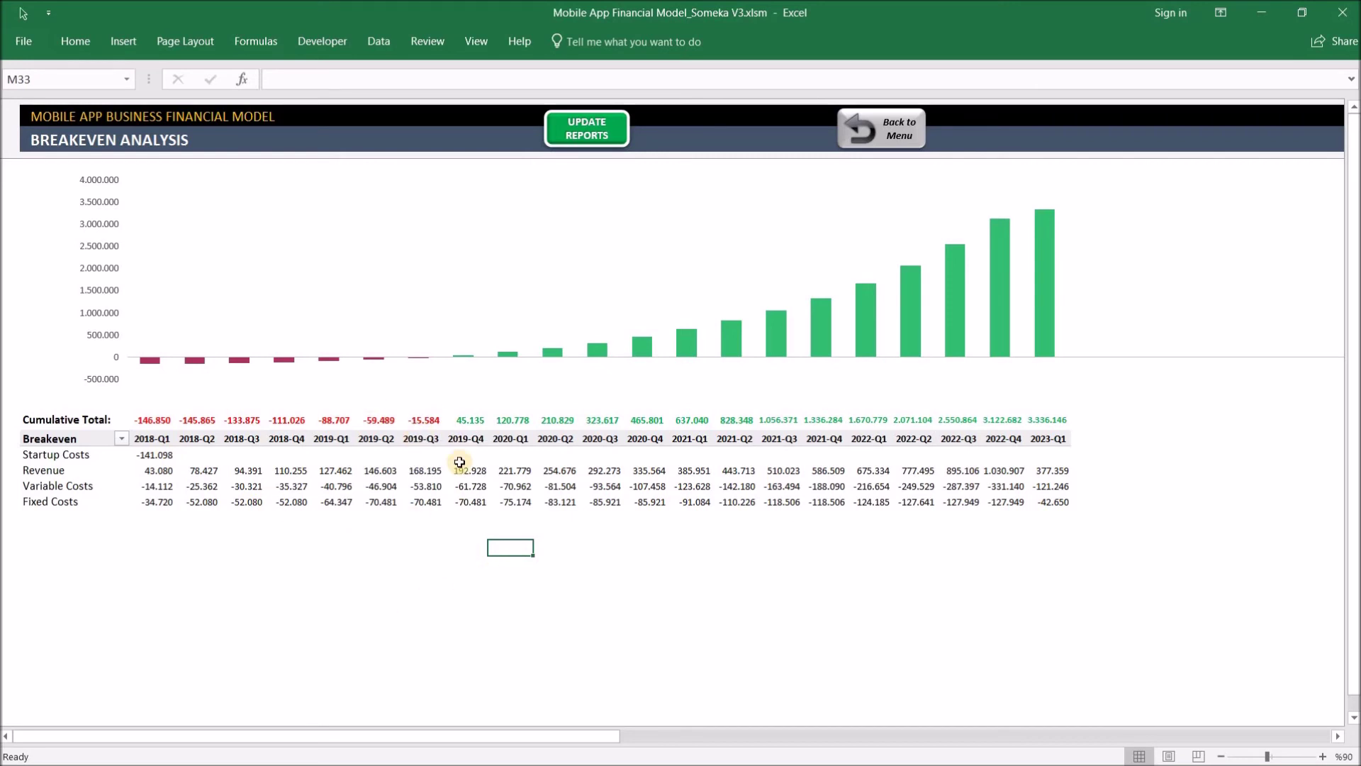
pyautogui.click(460, 436)
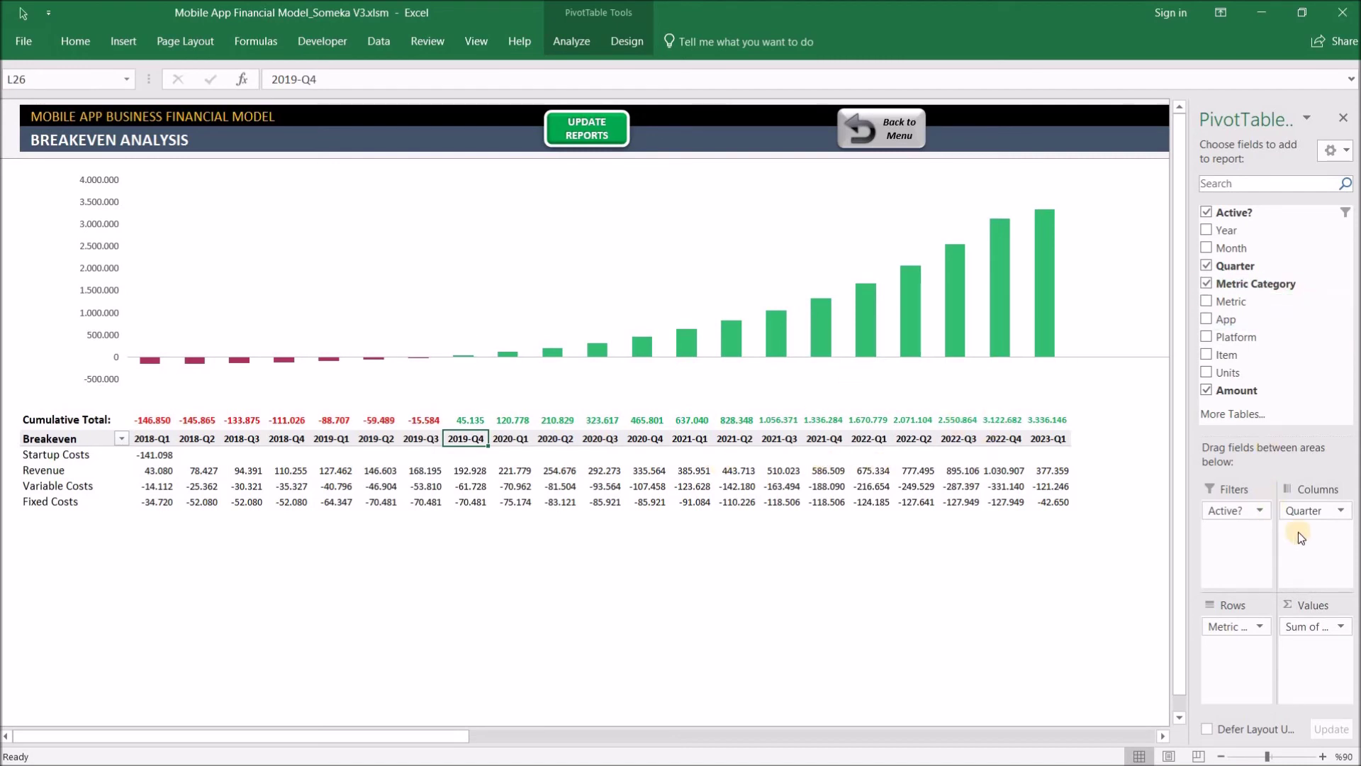
# Regroup the breakeven pivot columns from quarters to months and inspect the monthly figures
pyautogui.moveTo(1014, 563); pyautogui.dragTo(1014, 562)
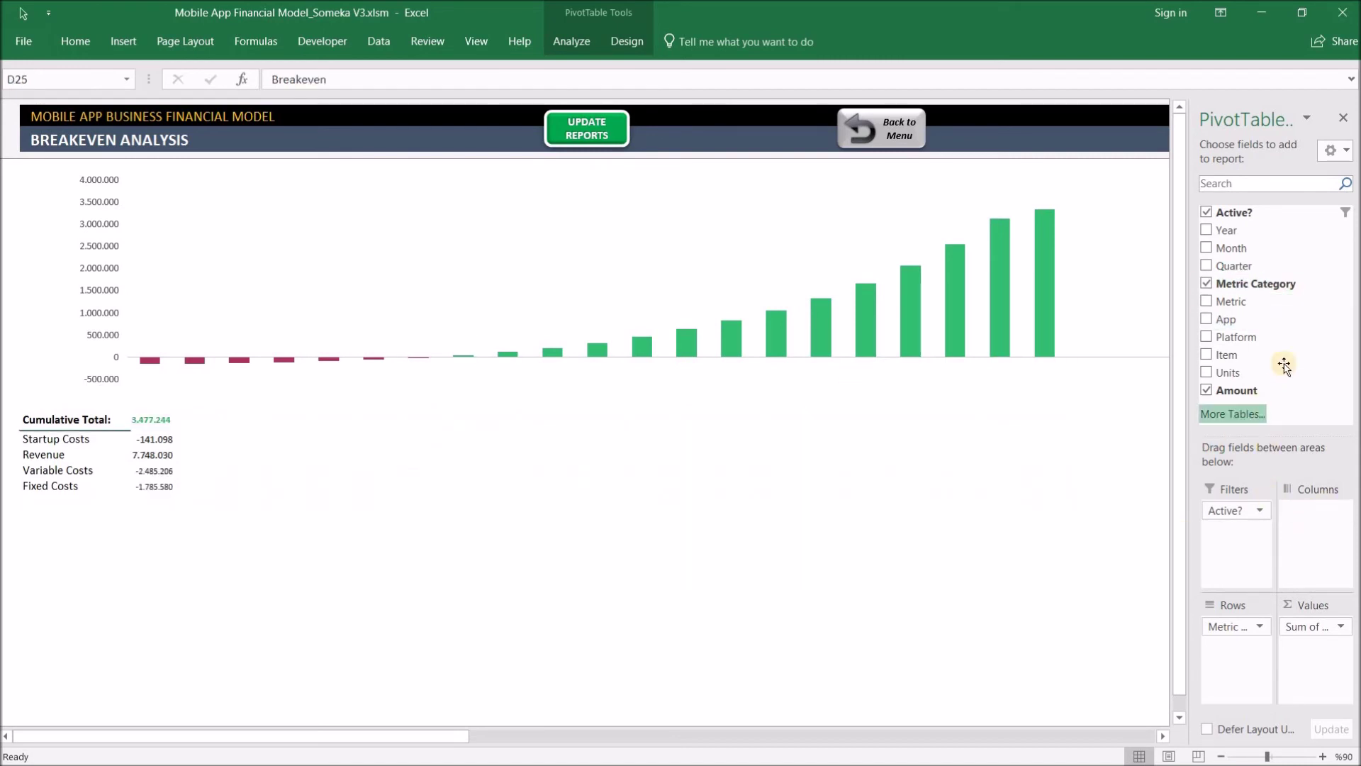
pyautogui.moveTo(1253, 250); pyautogui.dragTo(1294, 537)
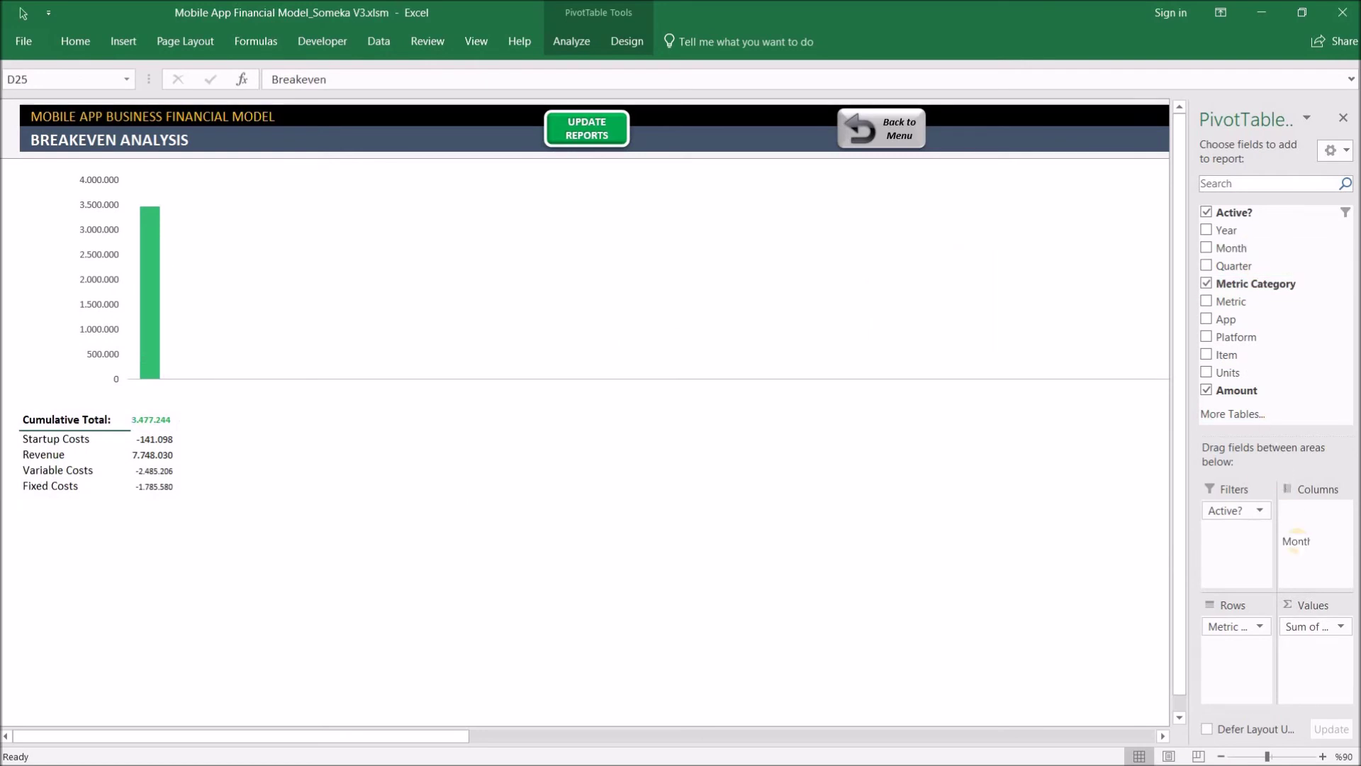
pyautogui.moveTo(924, 472); pyautogui.dragTo(921, 473)
pyautogui.click(193, 562)
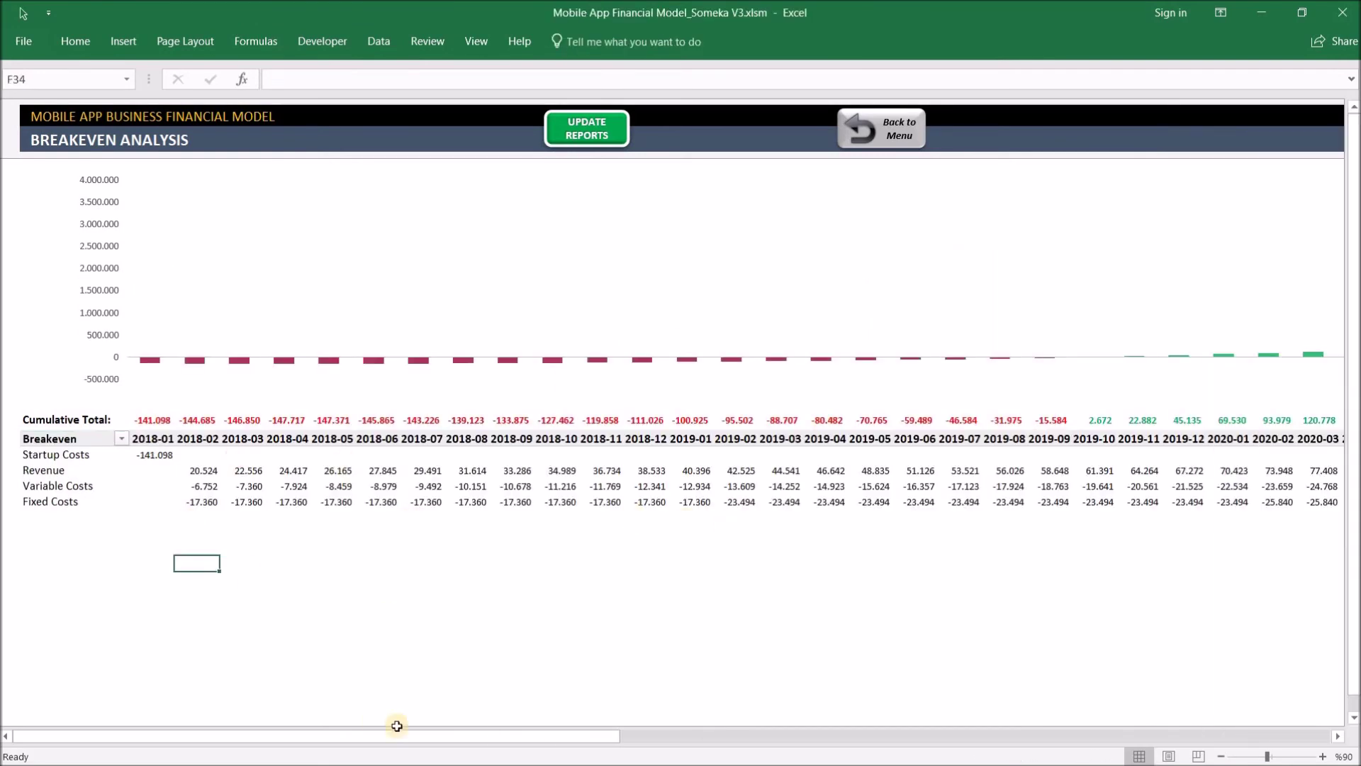
pyautogui.moveTo(431, 738); pyautogui.dragTo(268, 647)
pyautogui.moveTo(152, 438); pyautogui.dragTo(1047, 435)
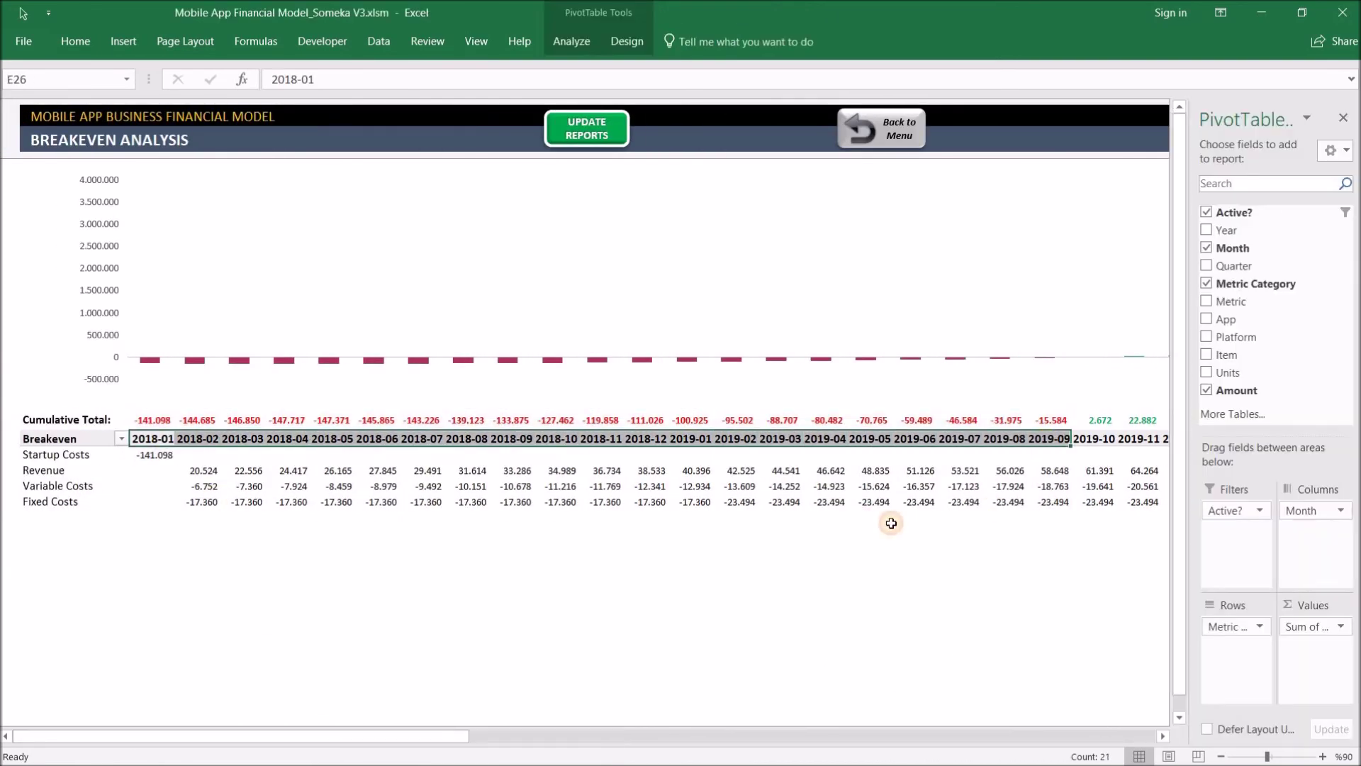
pyautogui.click(1063, 559)
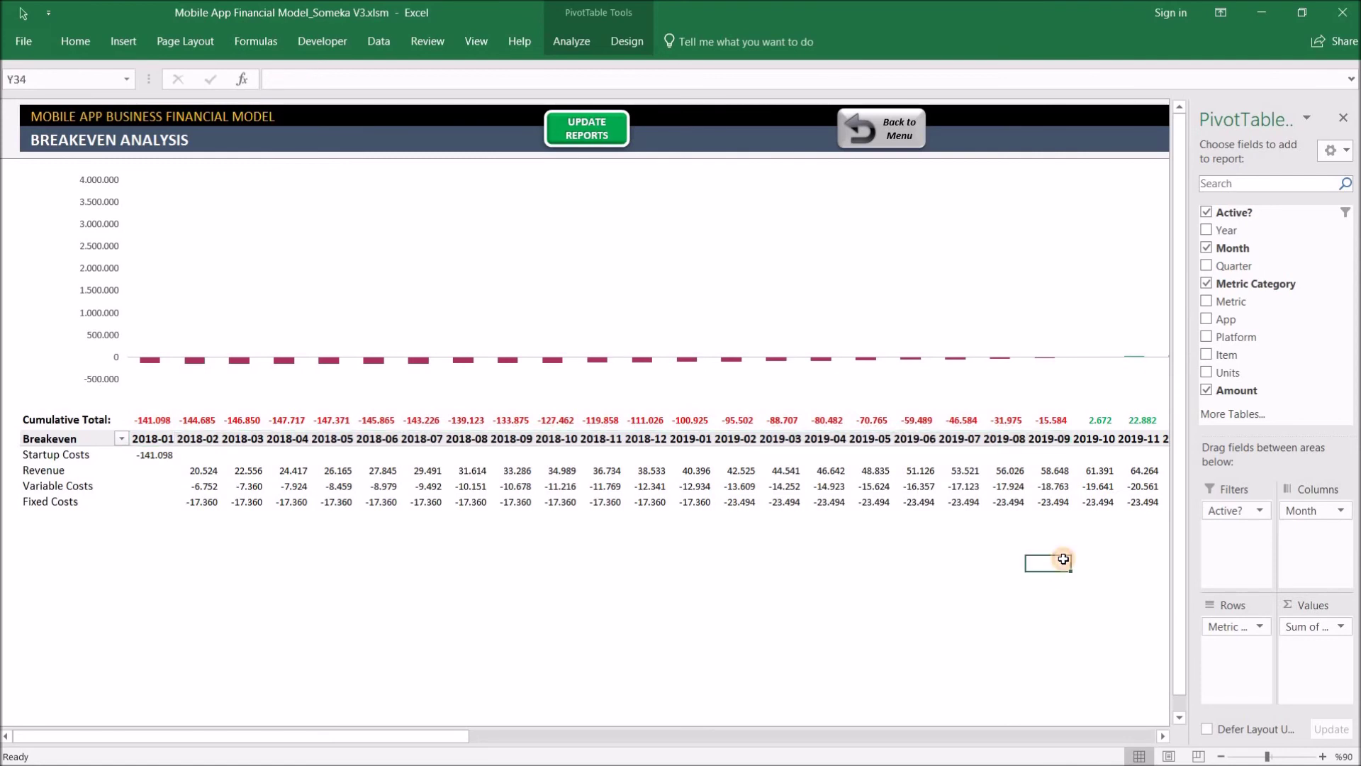
pyautogui.click(919, 485)
# Swap months for Year in the pivot columns to show 2018–2023, then go back to the Dashboard
pyautogui.moveTo(1308, 512); pyautogui.dragTo(1249, 234)
pyautogui.moveTo(1283, 508); pyautogui.dragTo(1287, 512)
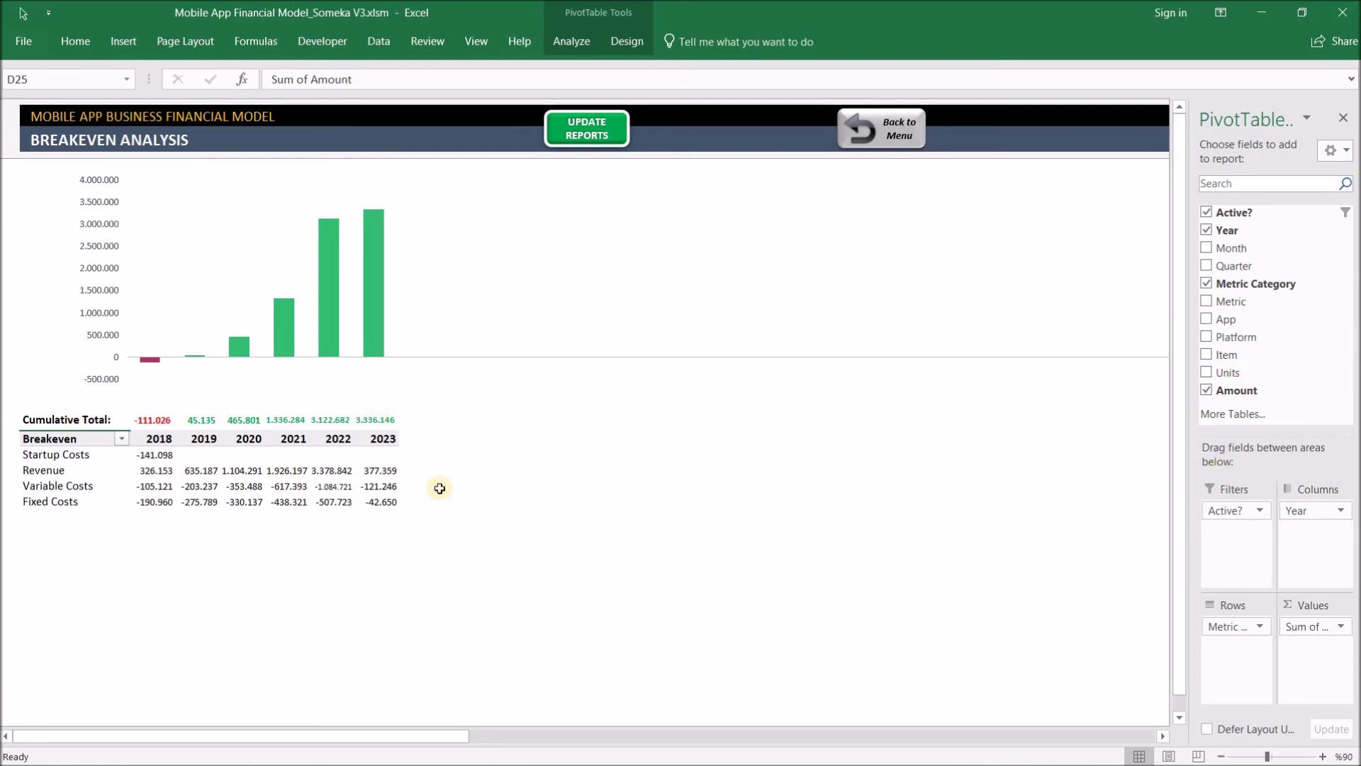
pyautogui.click(230, 549)
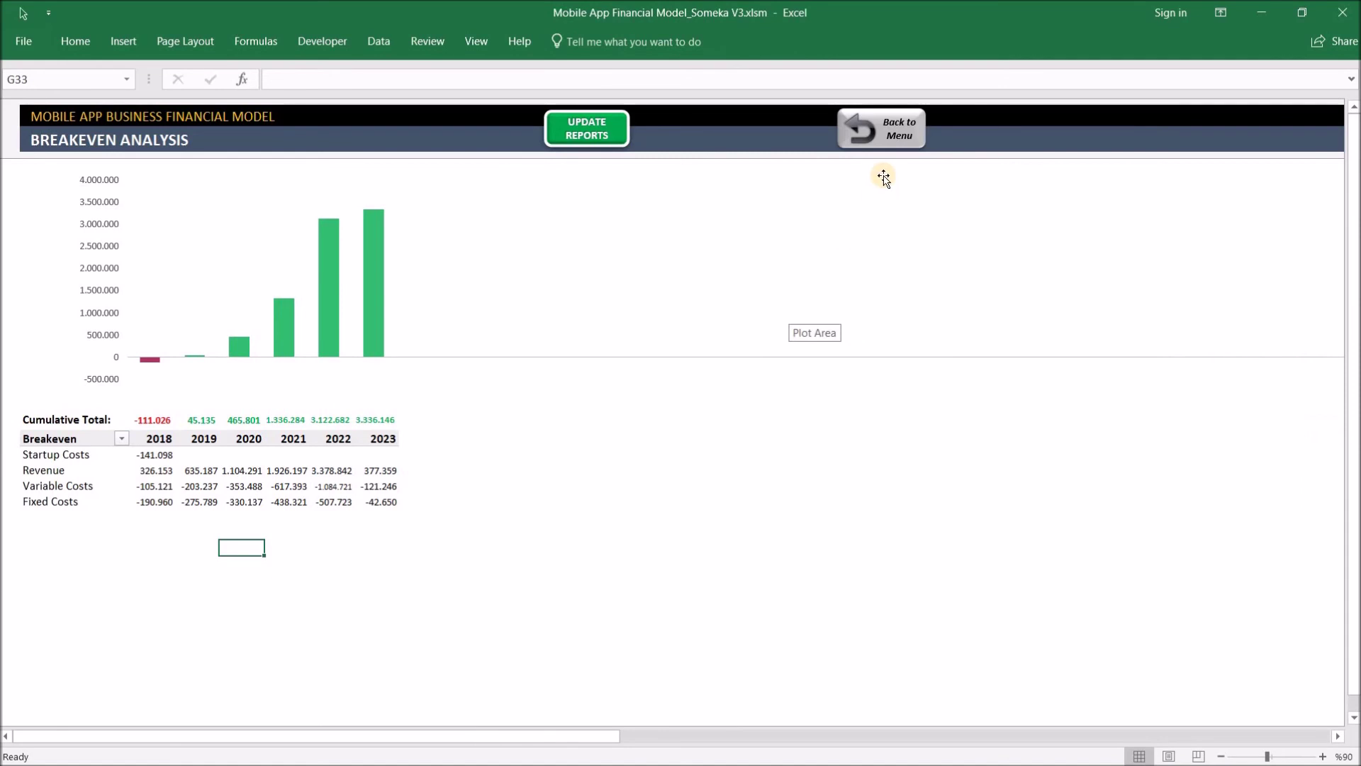
pyautogui.click(898, 129)
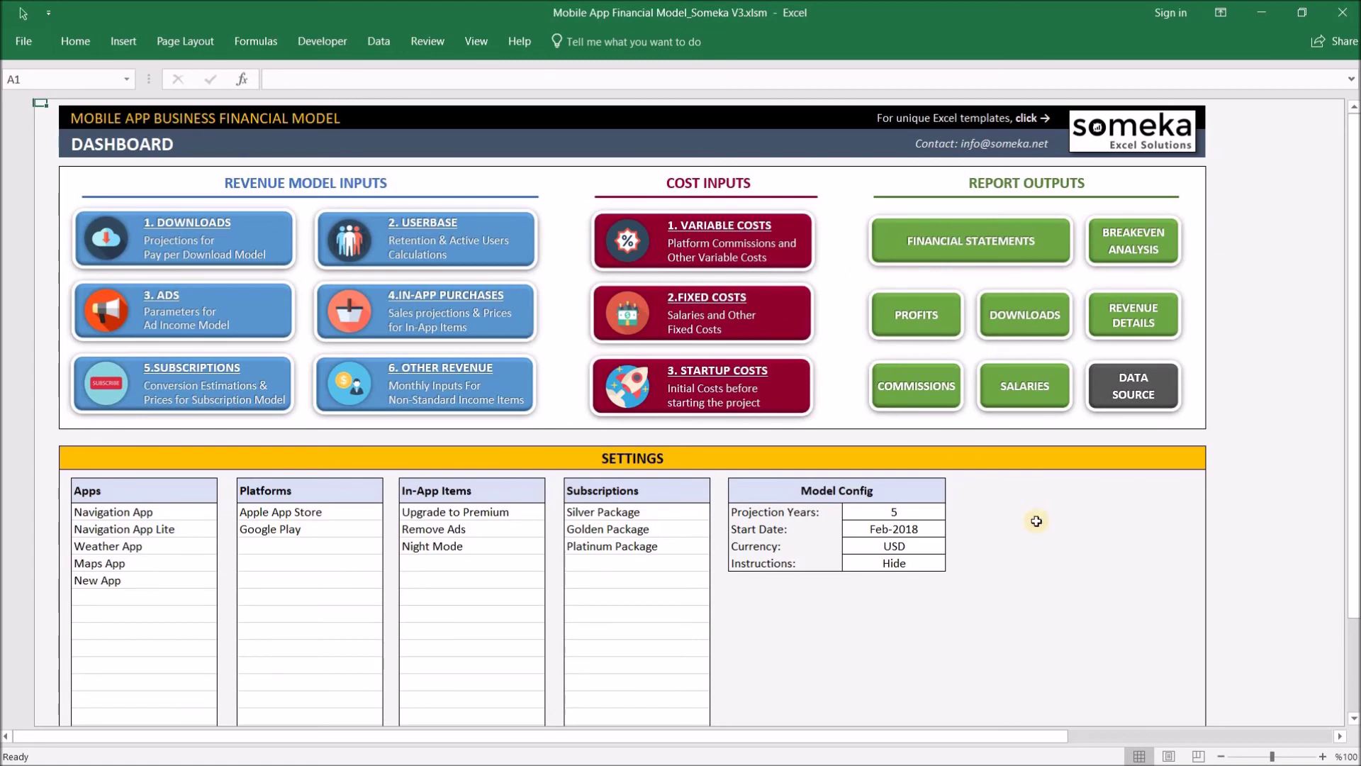
pyautogui.click(925, 310)
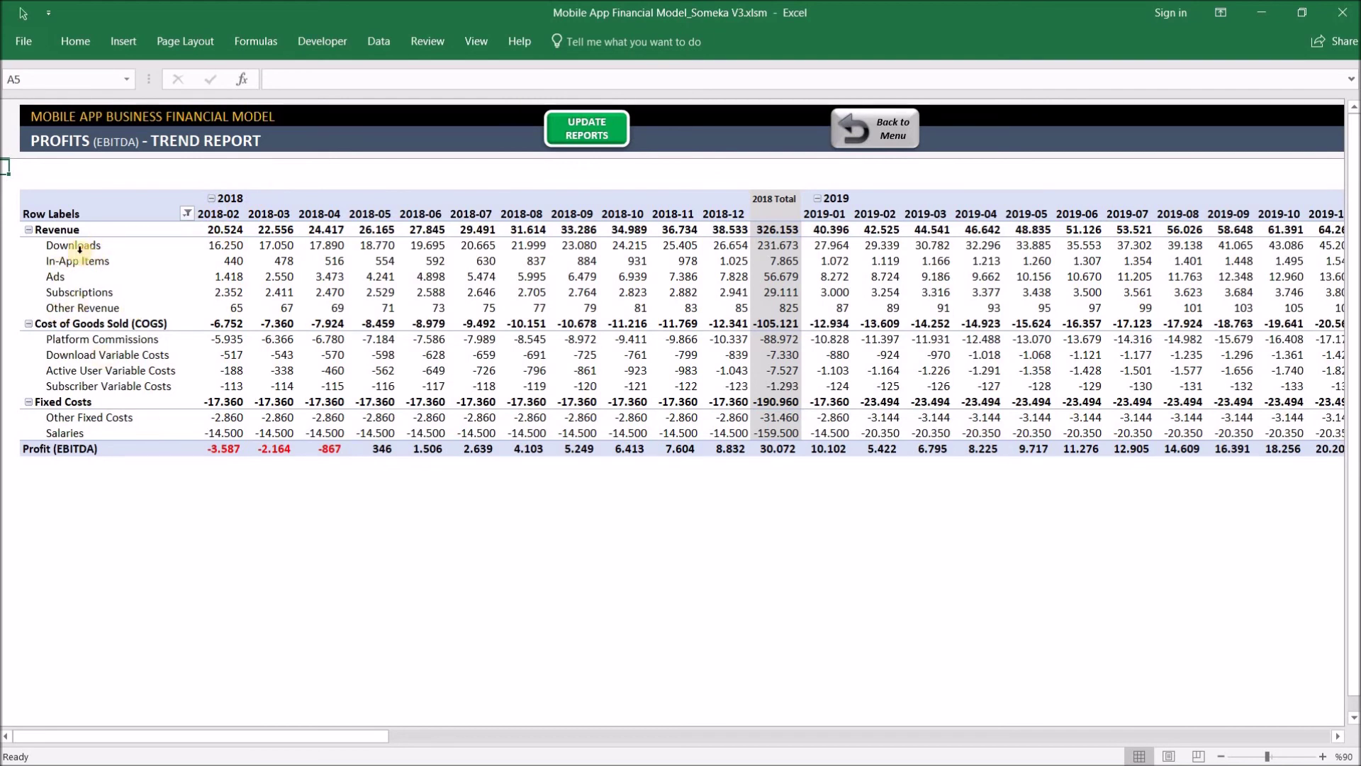
pyautogui.click(117, 357)
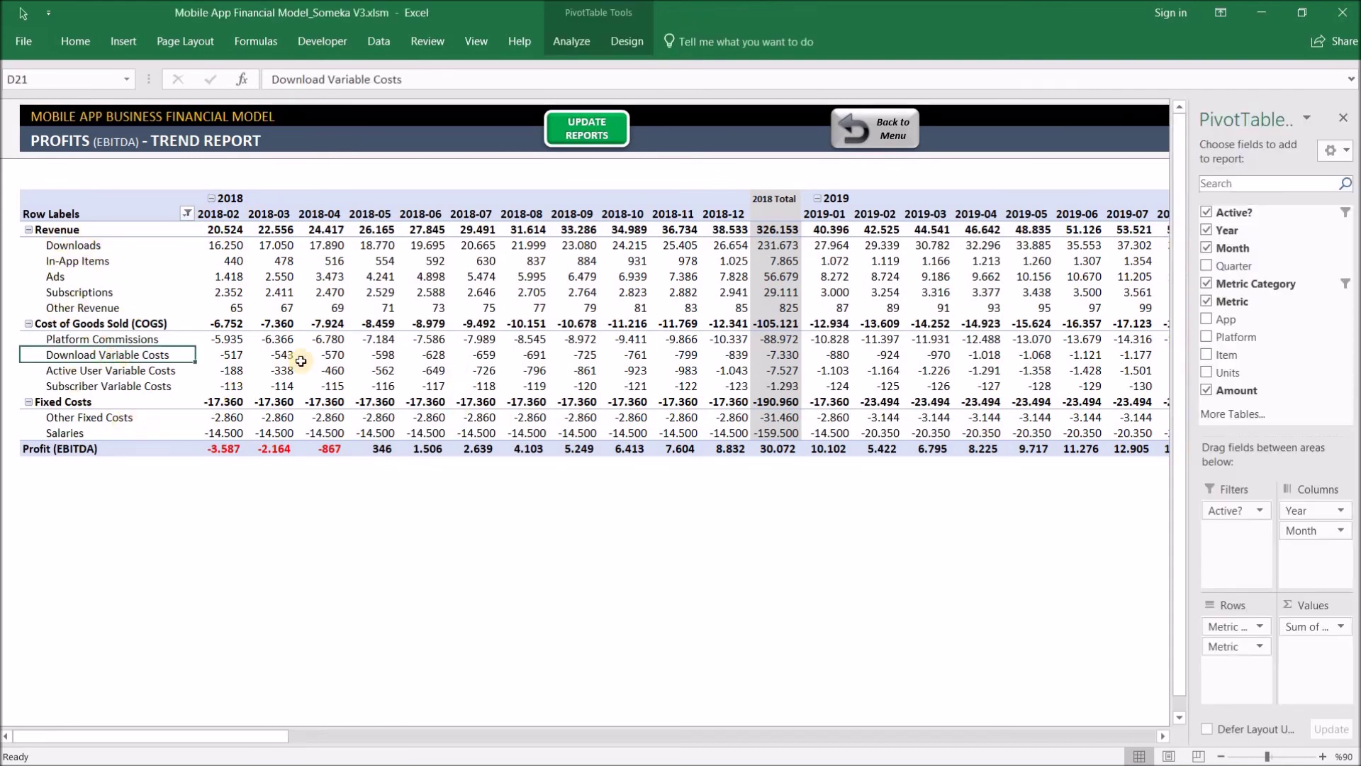
pyautogui.click(99, 451)
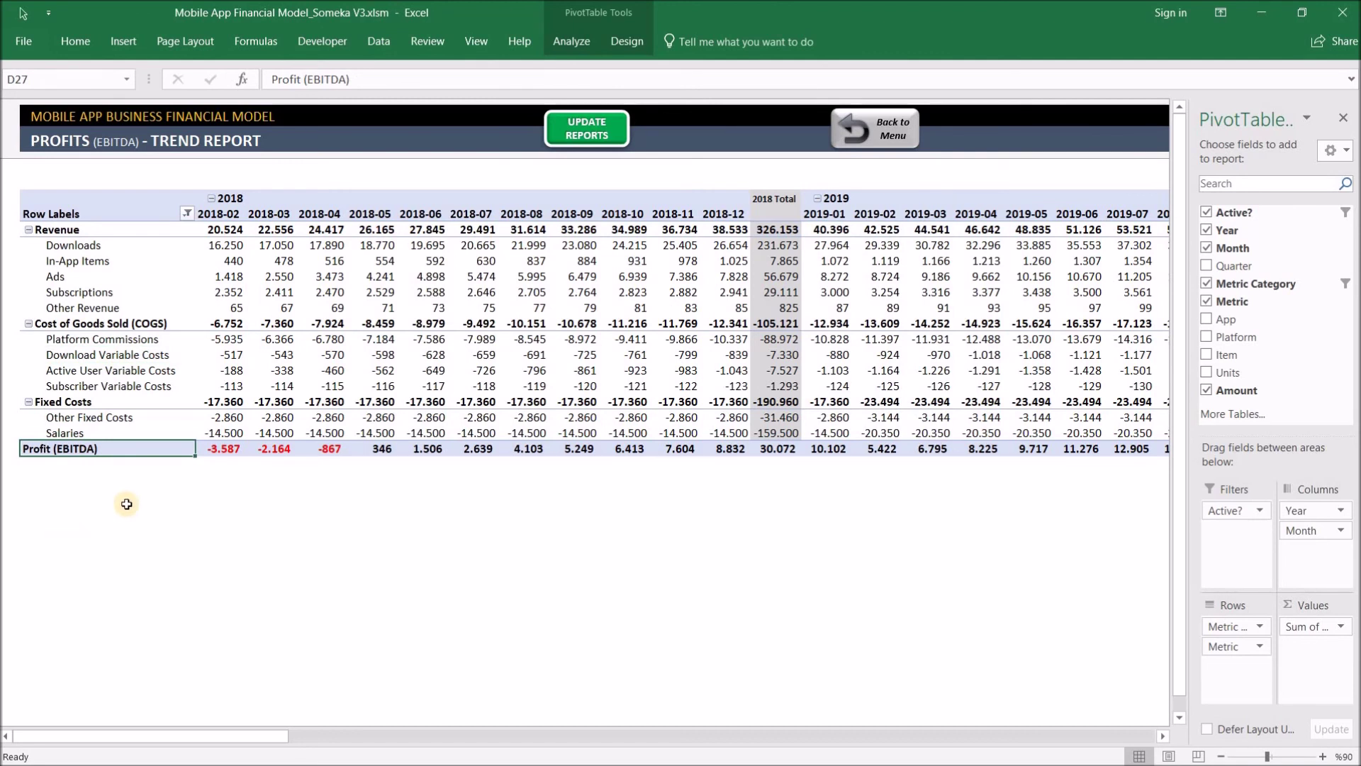
pyautogui.click(99, 501)
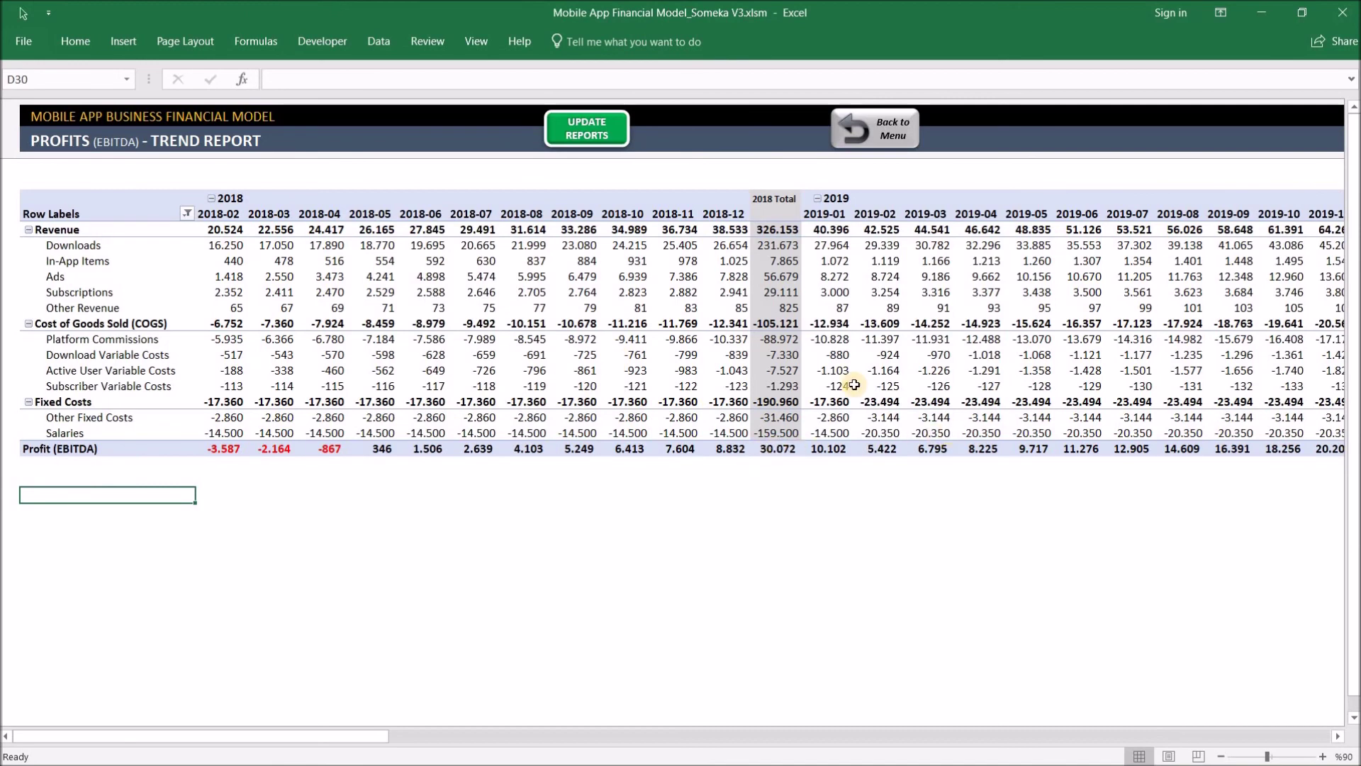
pyautogui.click(525, 308)
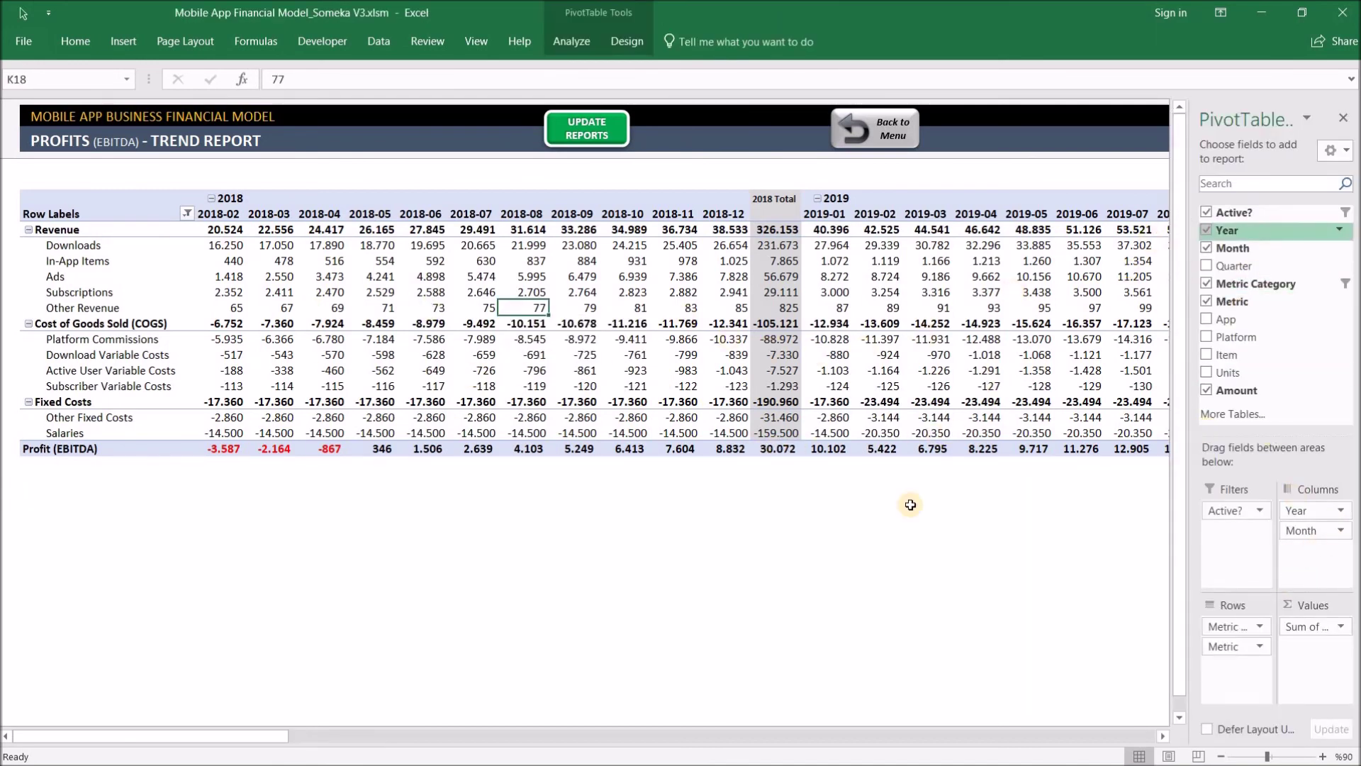
pyautogui.click(633, 464)
pyautogui.click(908, 115)
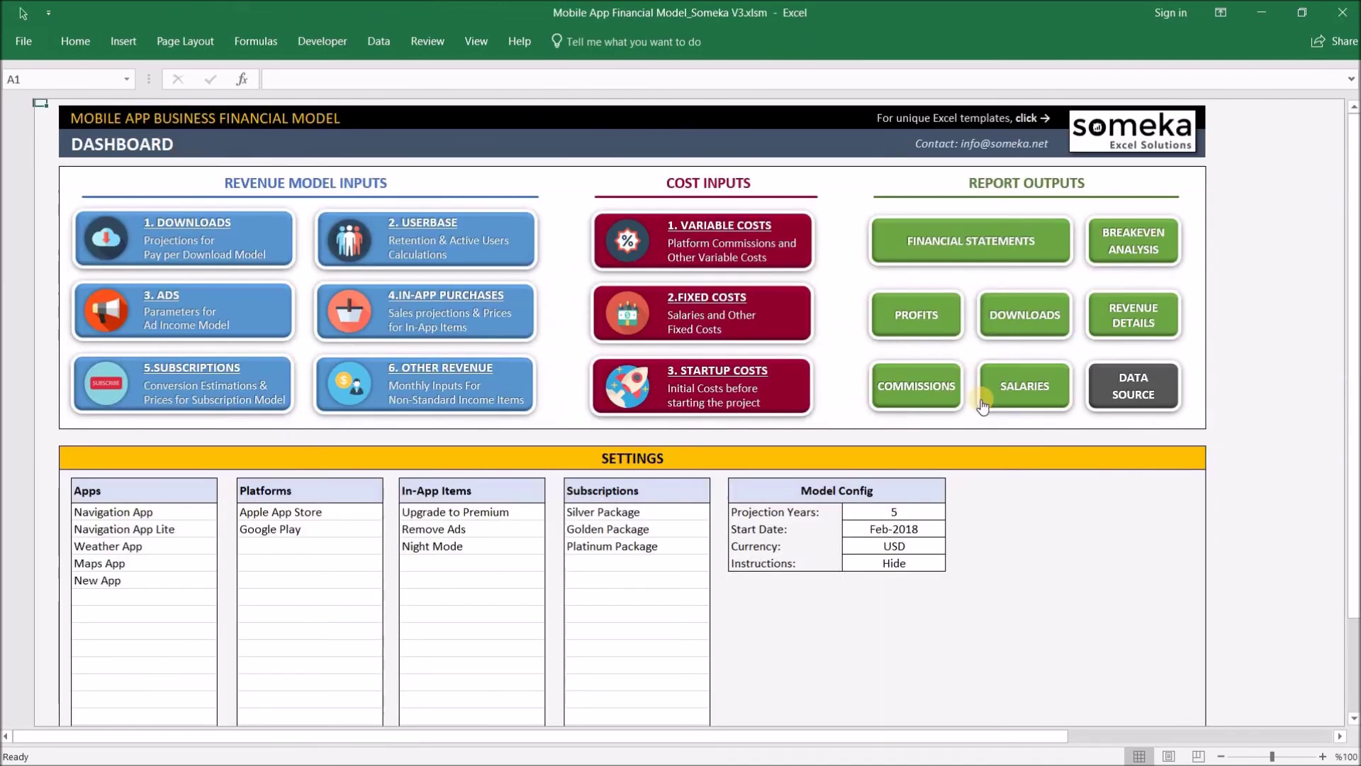
pyautogui.click(1015, 313)
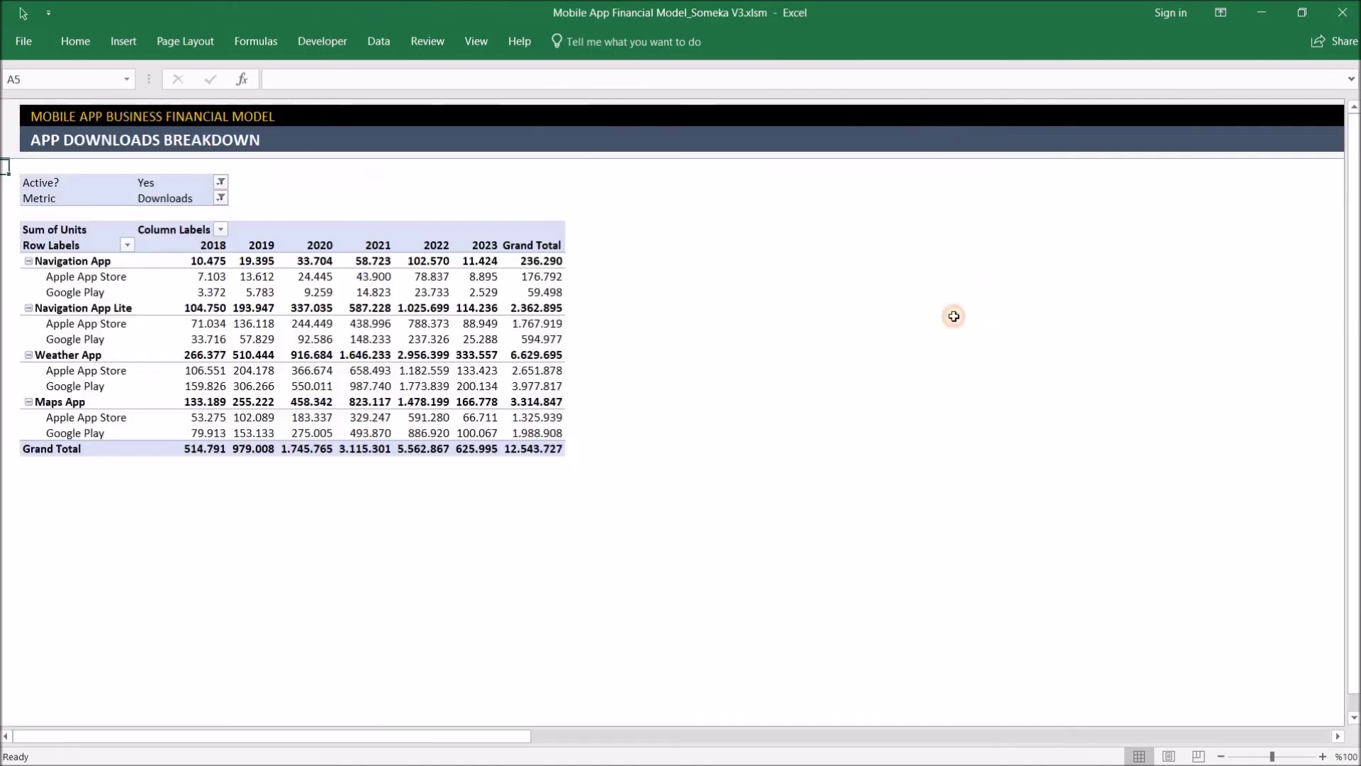
pyautogui.click(266, 278)
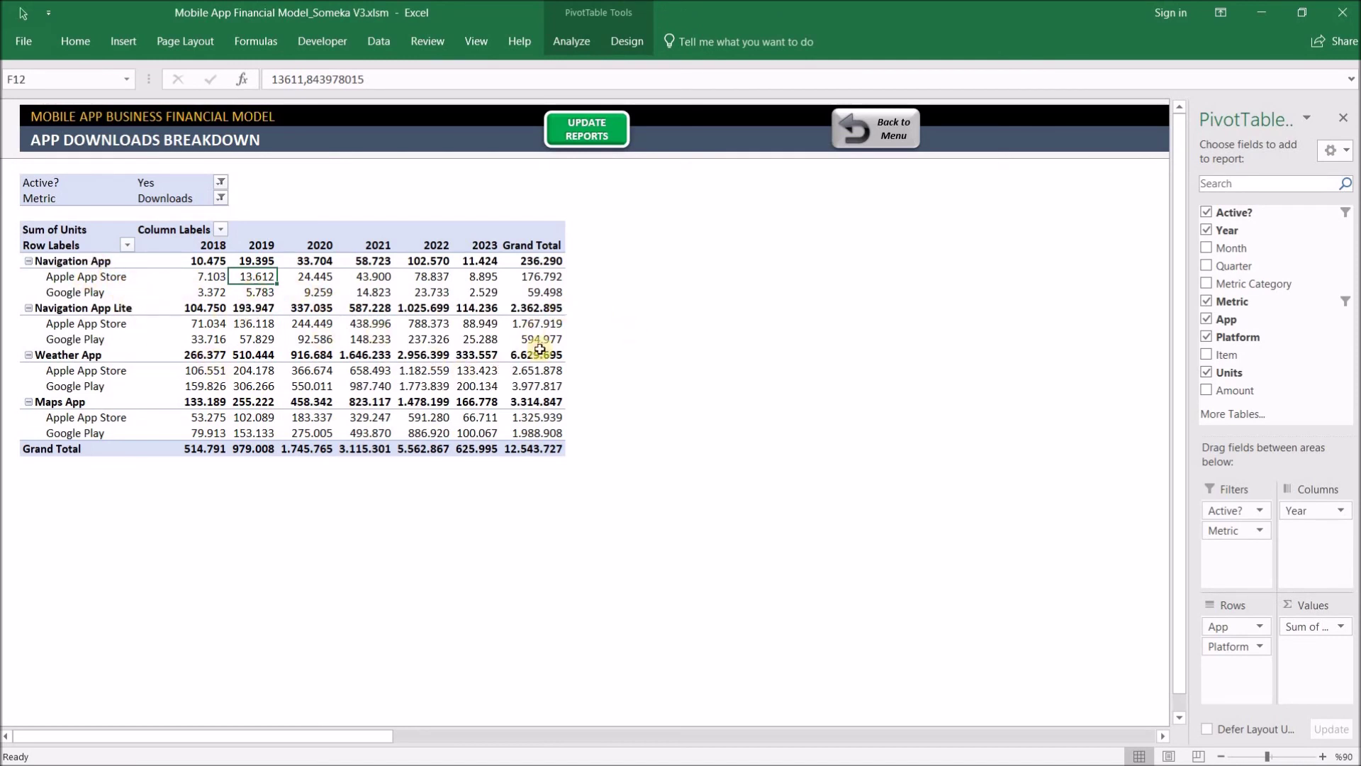
pyautogui.click(893, 122)
pyautogui.click(1132, 306)
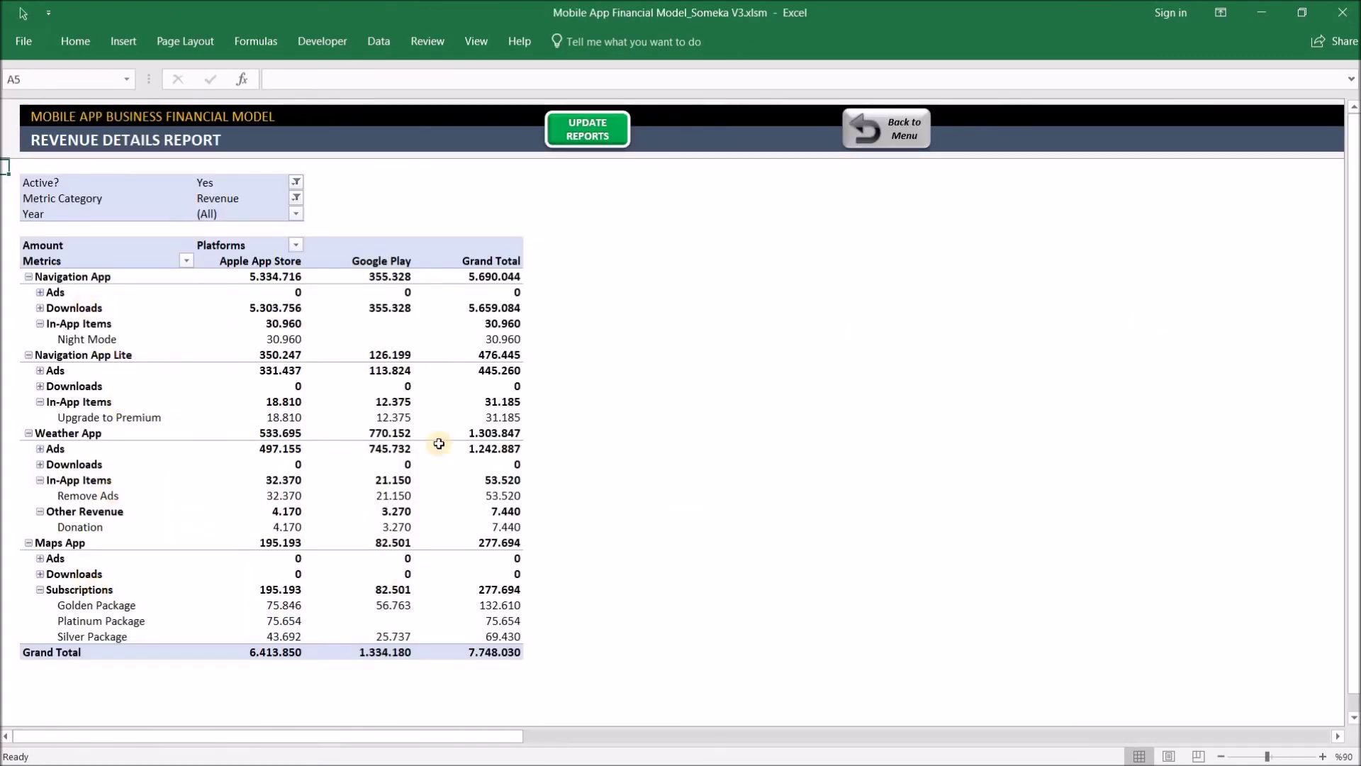
pyautogui.click(397, 306)
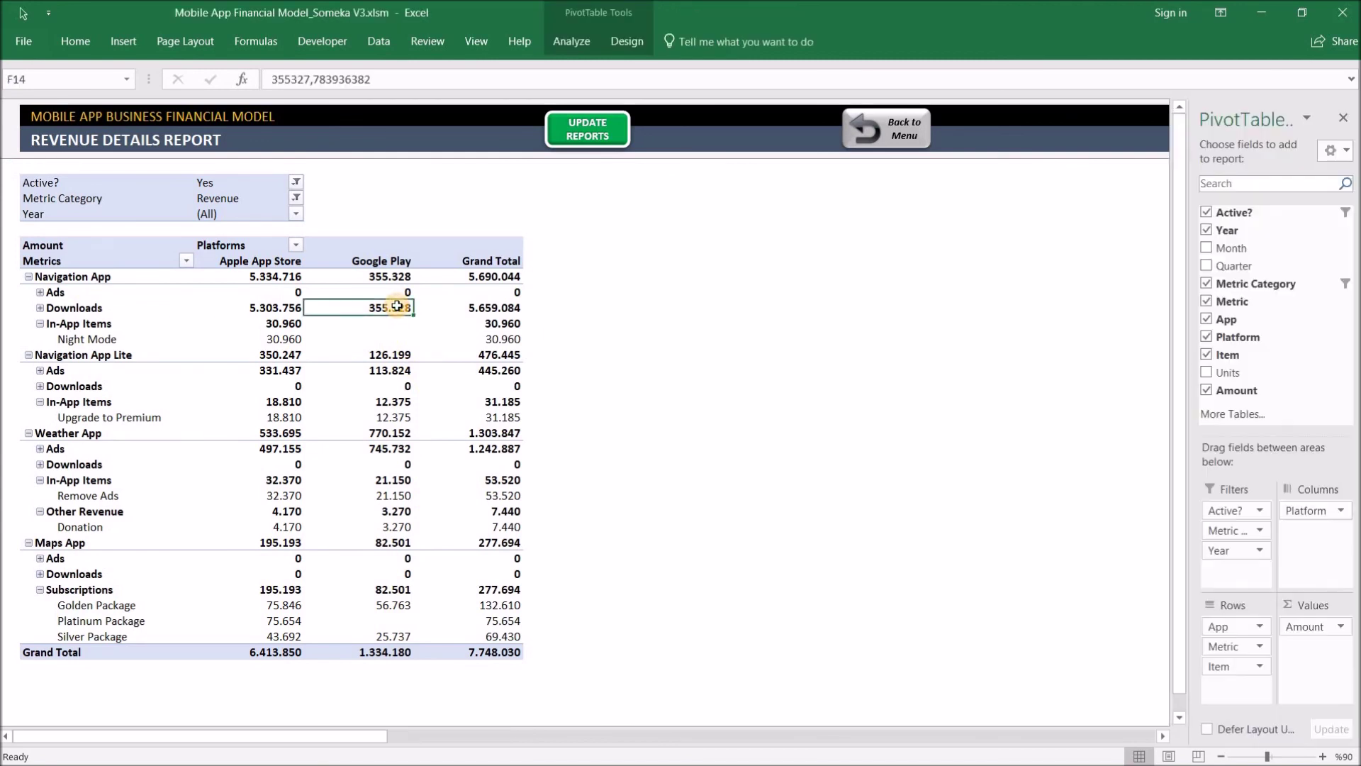
pyautogui.click(96, 276)
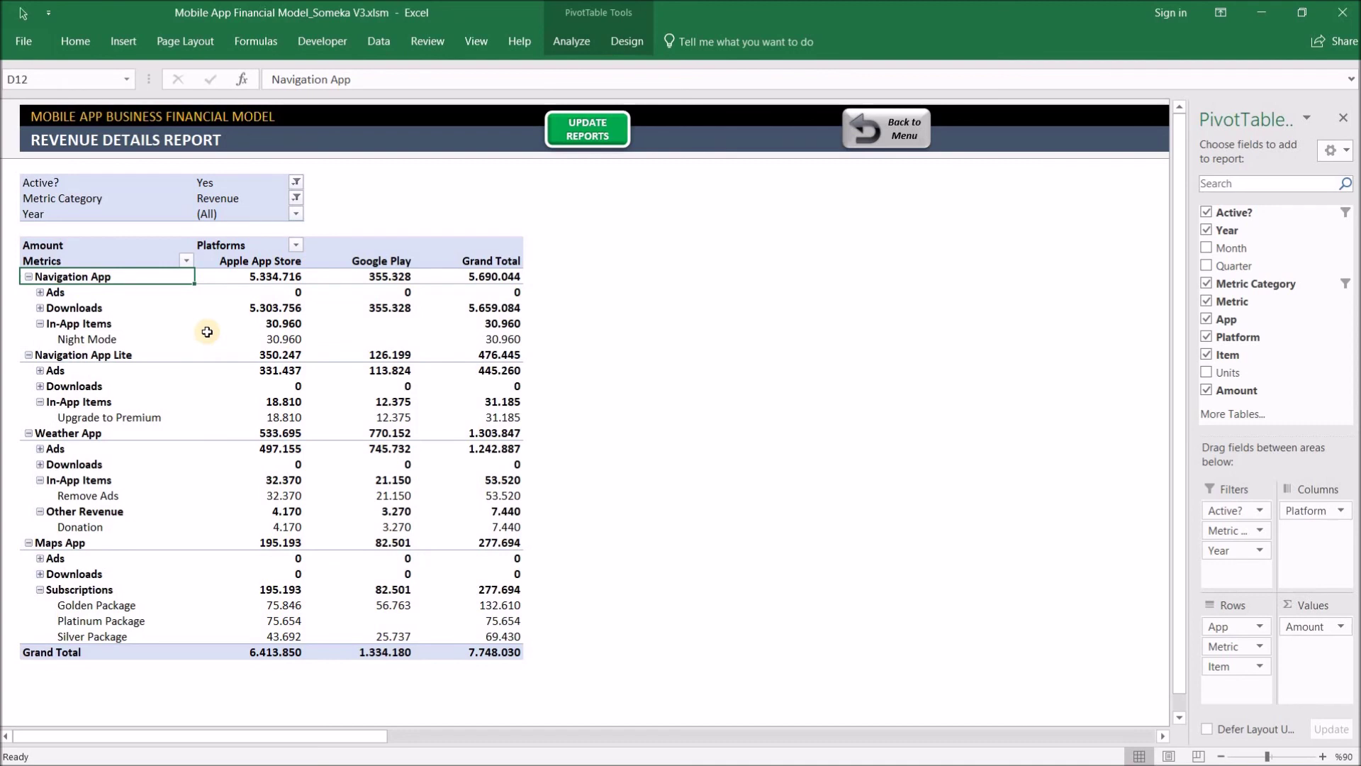
pyautogui.click(287, 294)
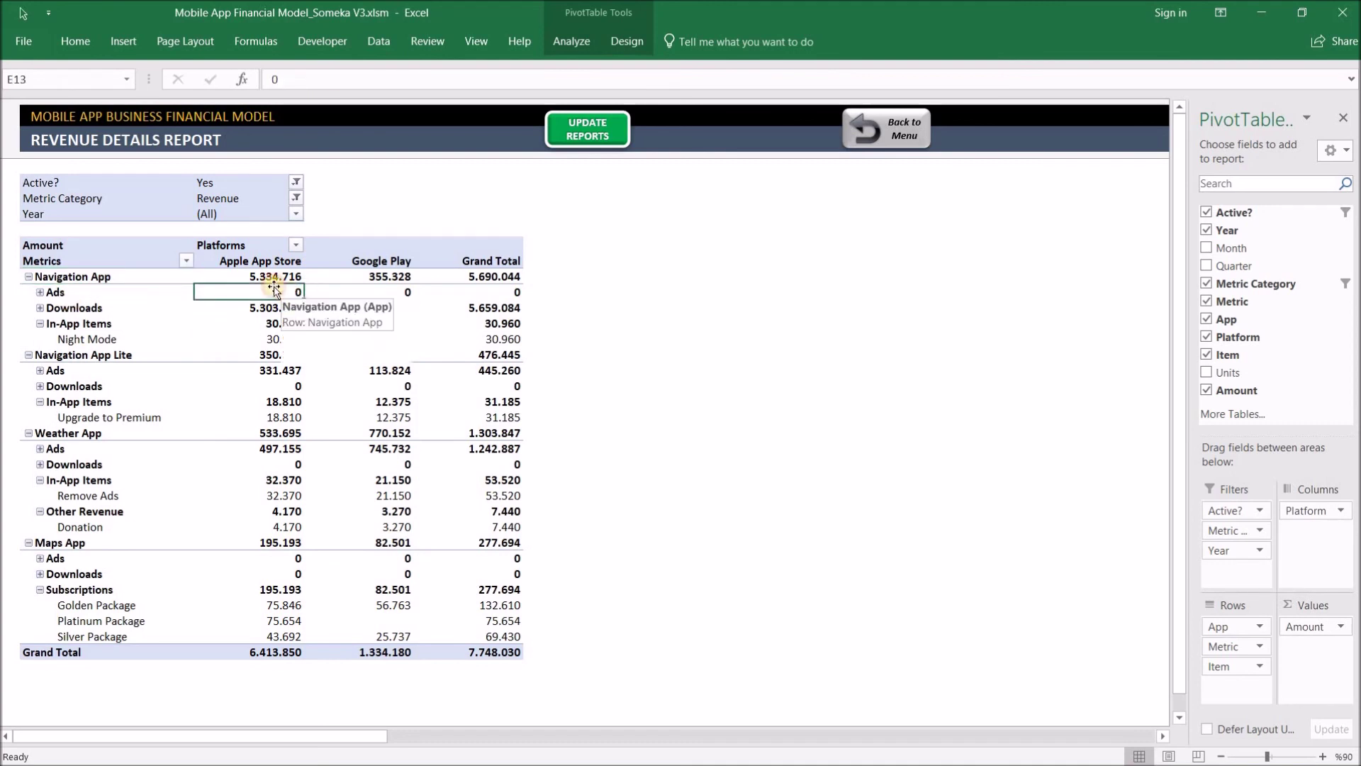
pyautogui.click(284, 306)
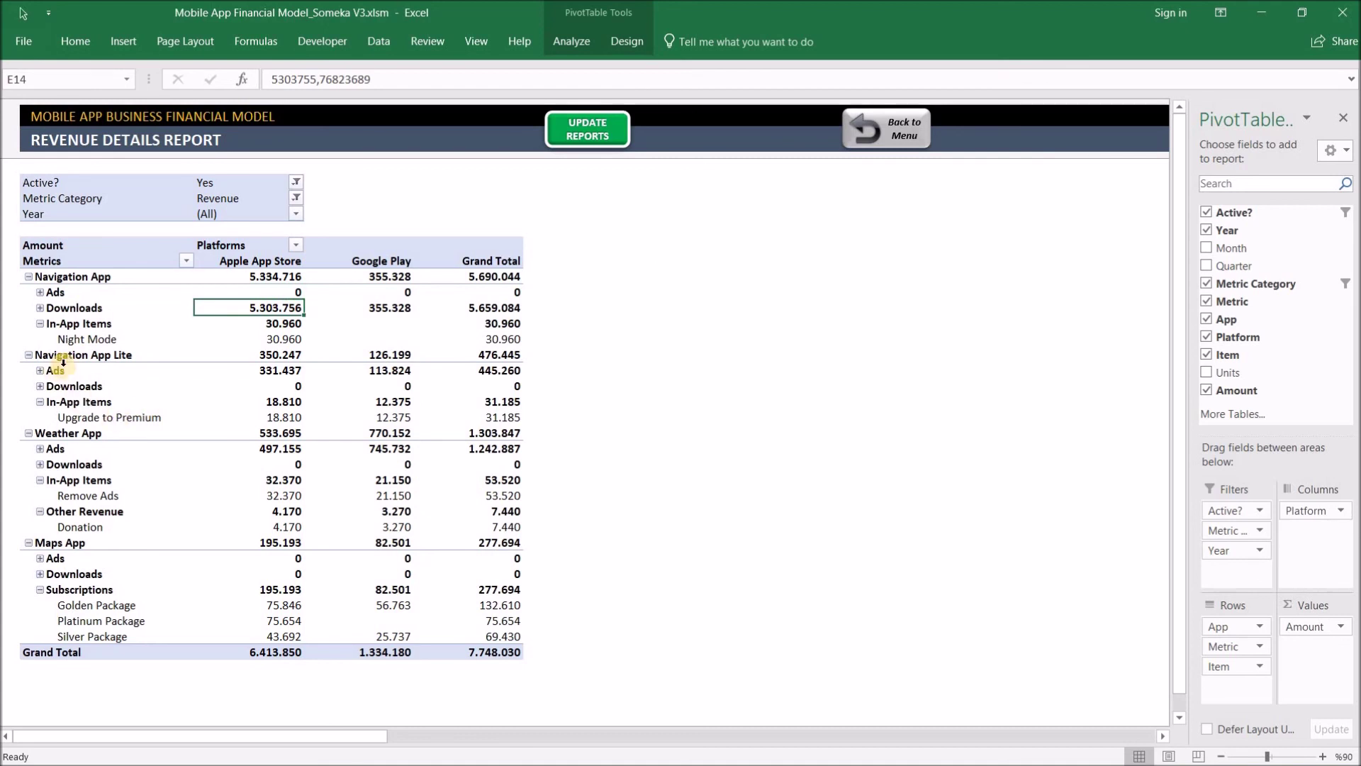
pyautogui.click(110, 354)
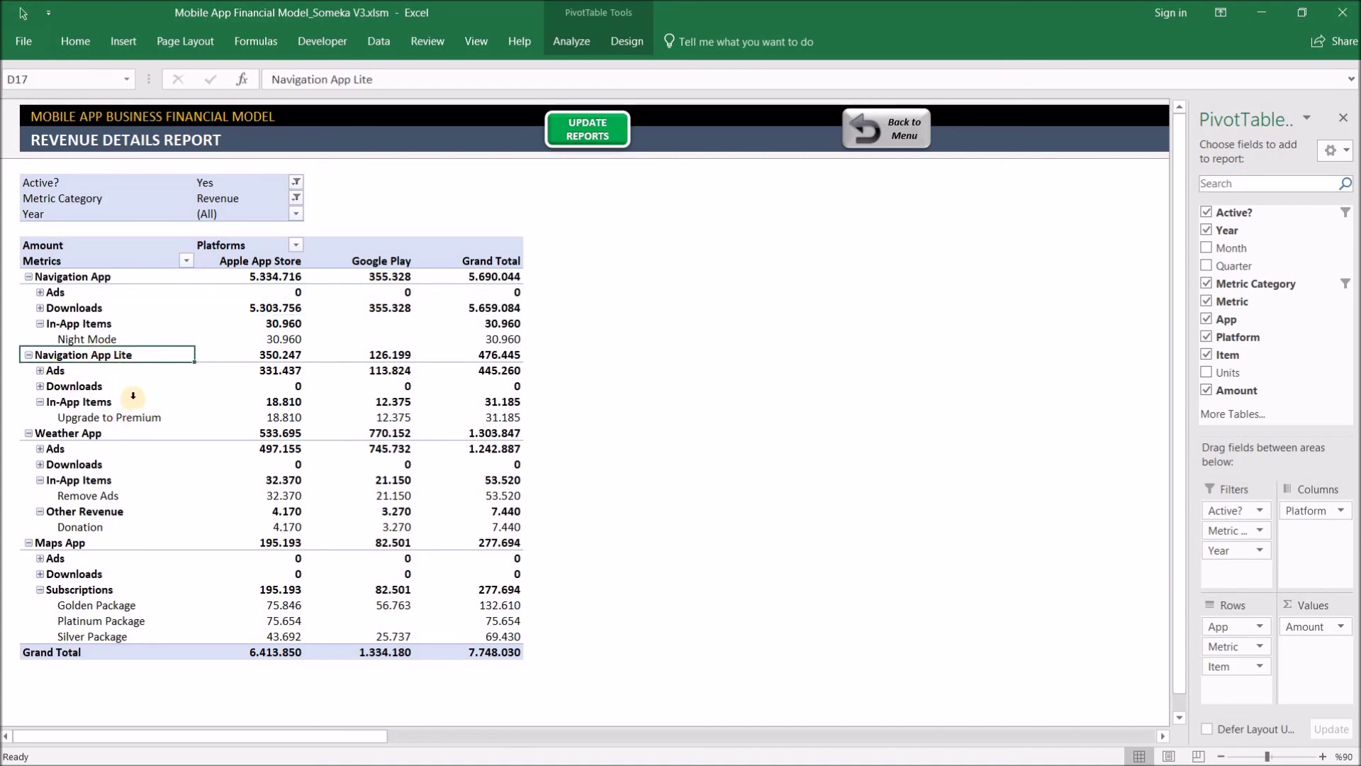
pyautogui.click(285, 385)
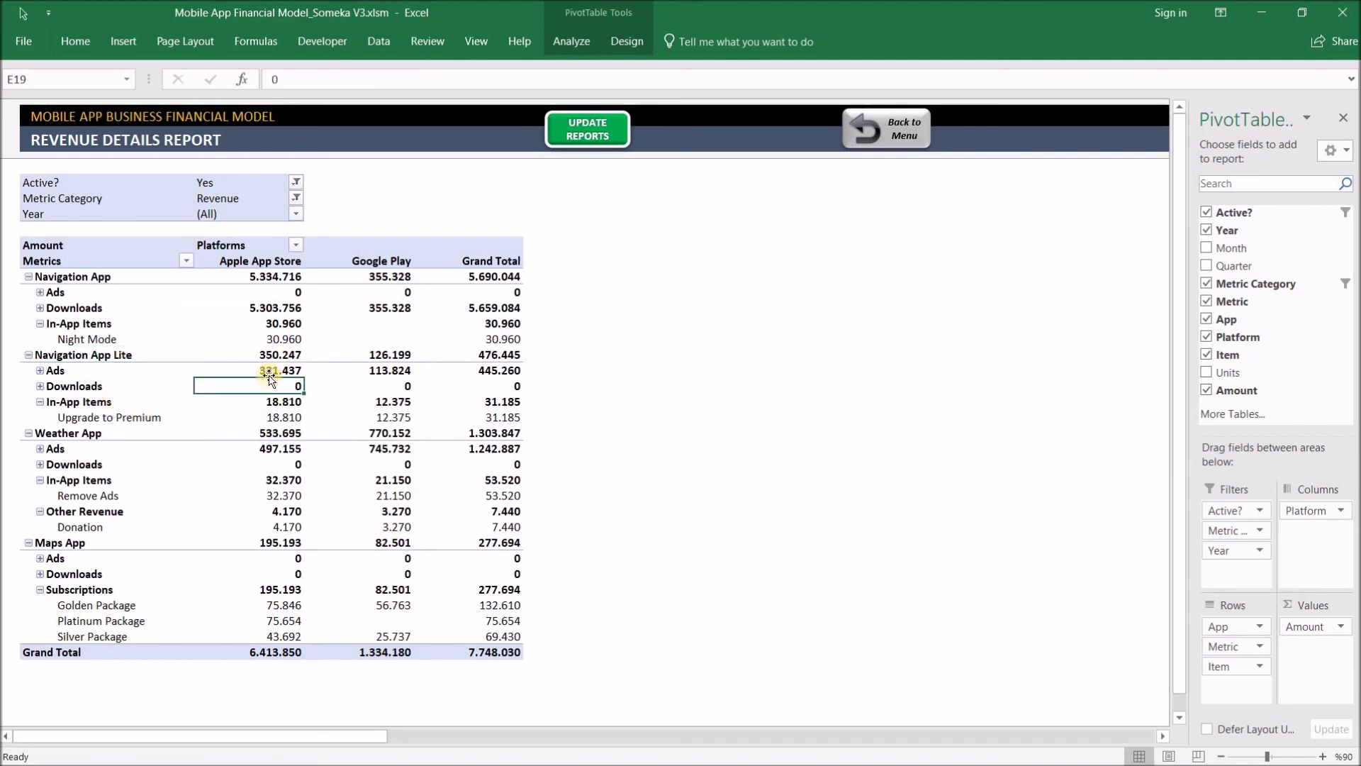
pyautogui.click(280, 373)
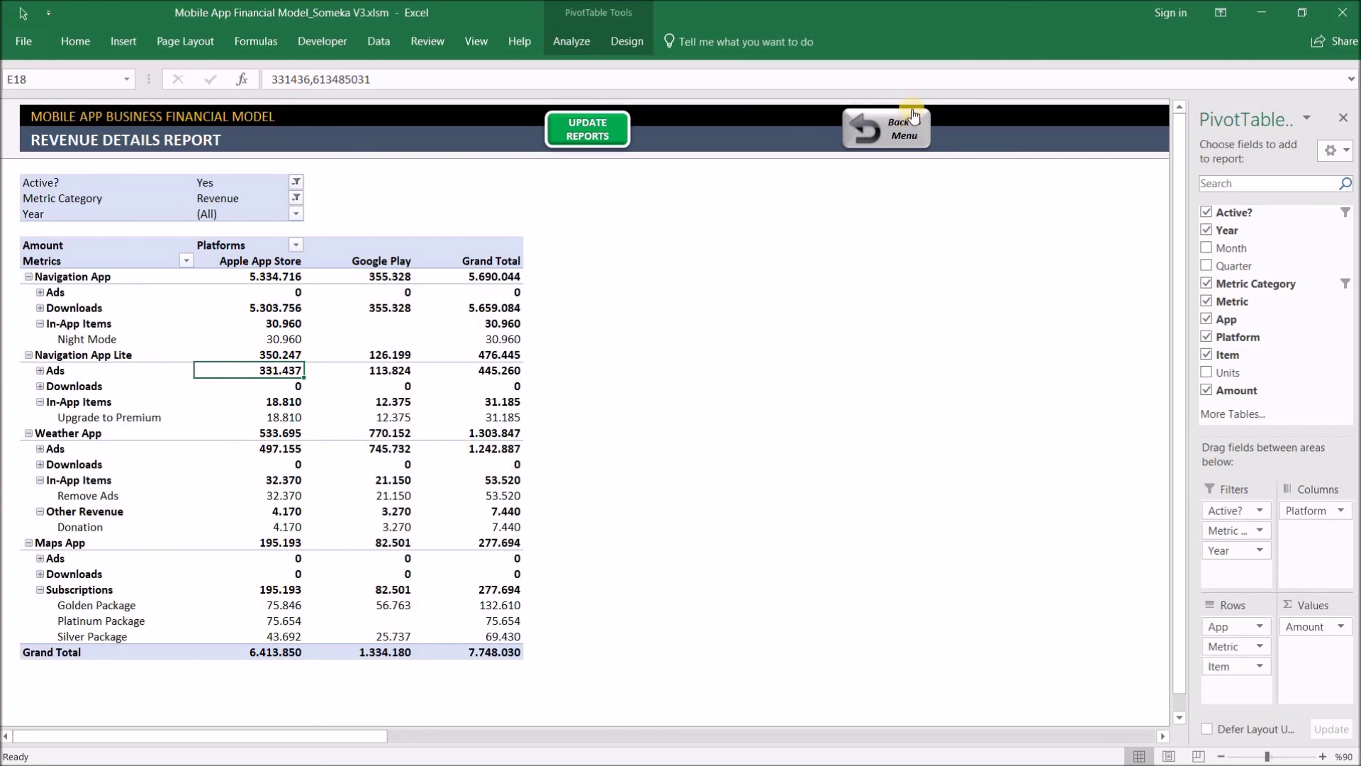
pyautogui.click(895, 138)
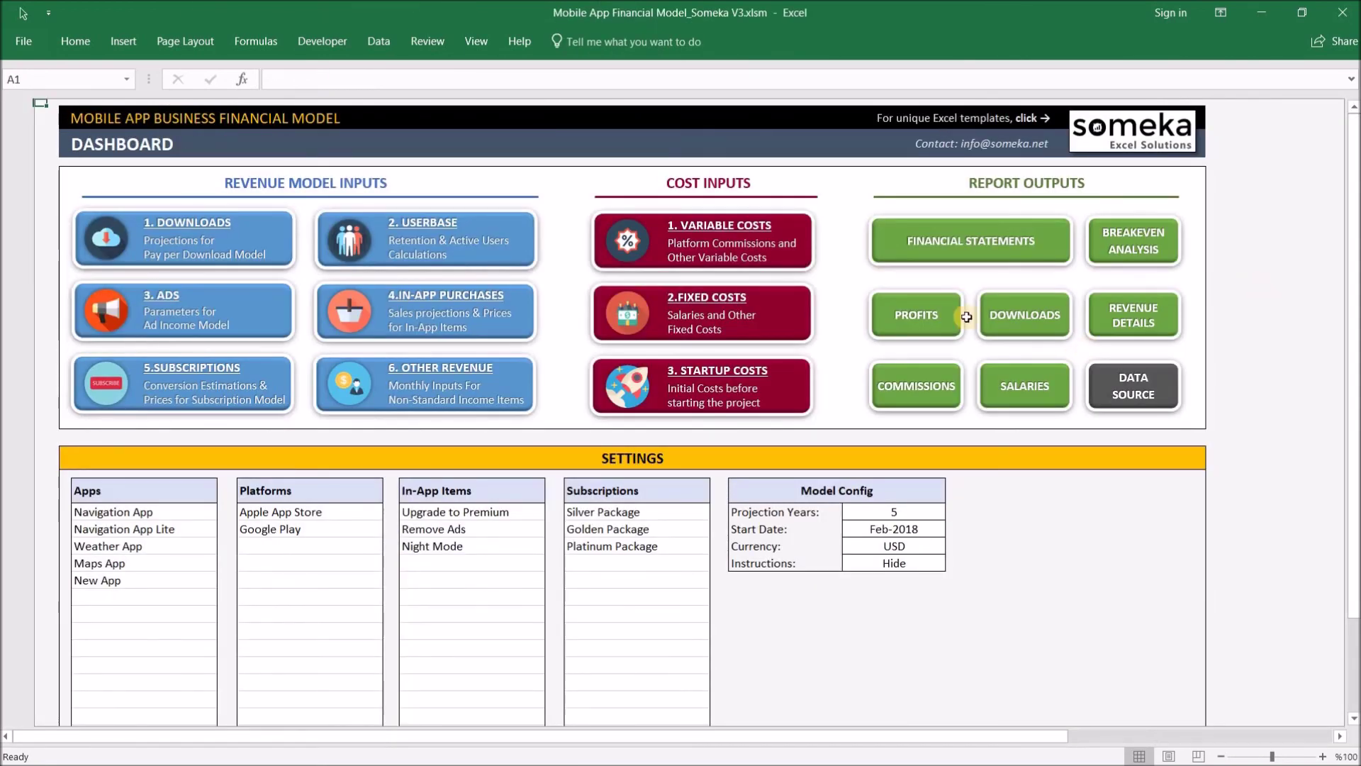
pyautogui.click(924, 379)
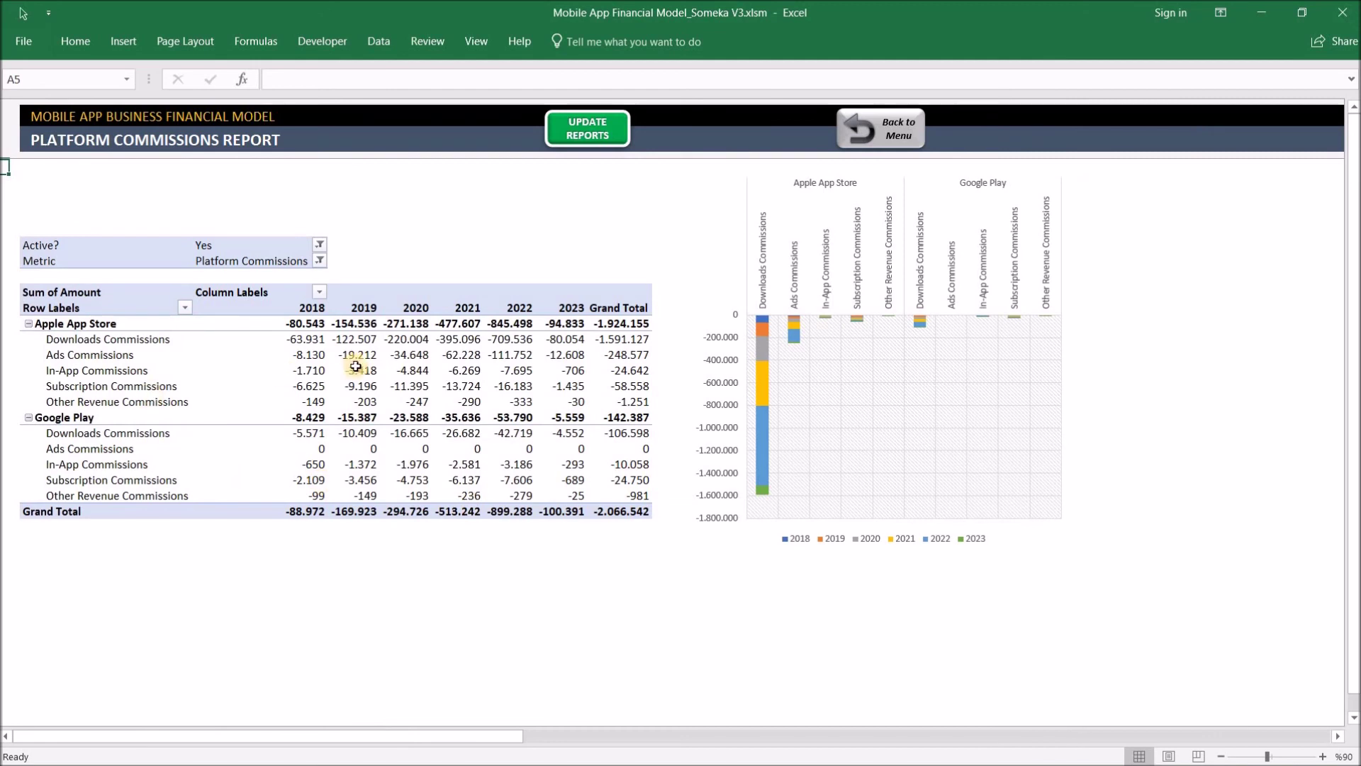
pyautogui.click(356, 368)
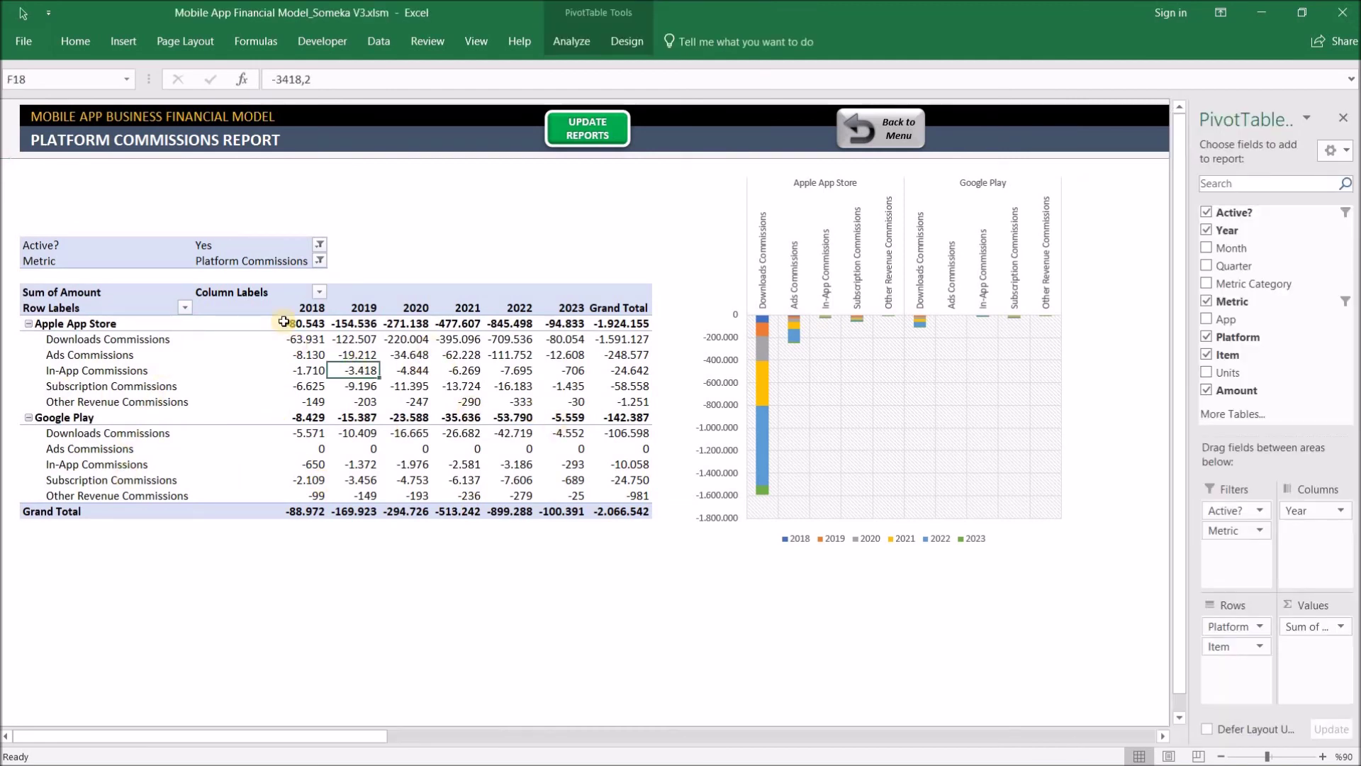
pyautogui.click(364, 577)
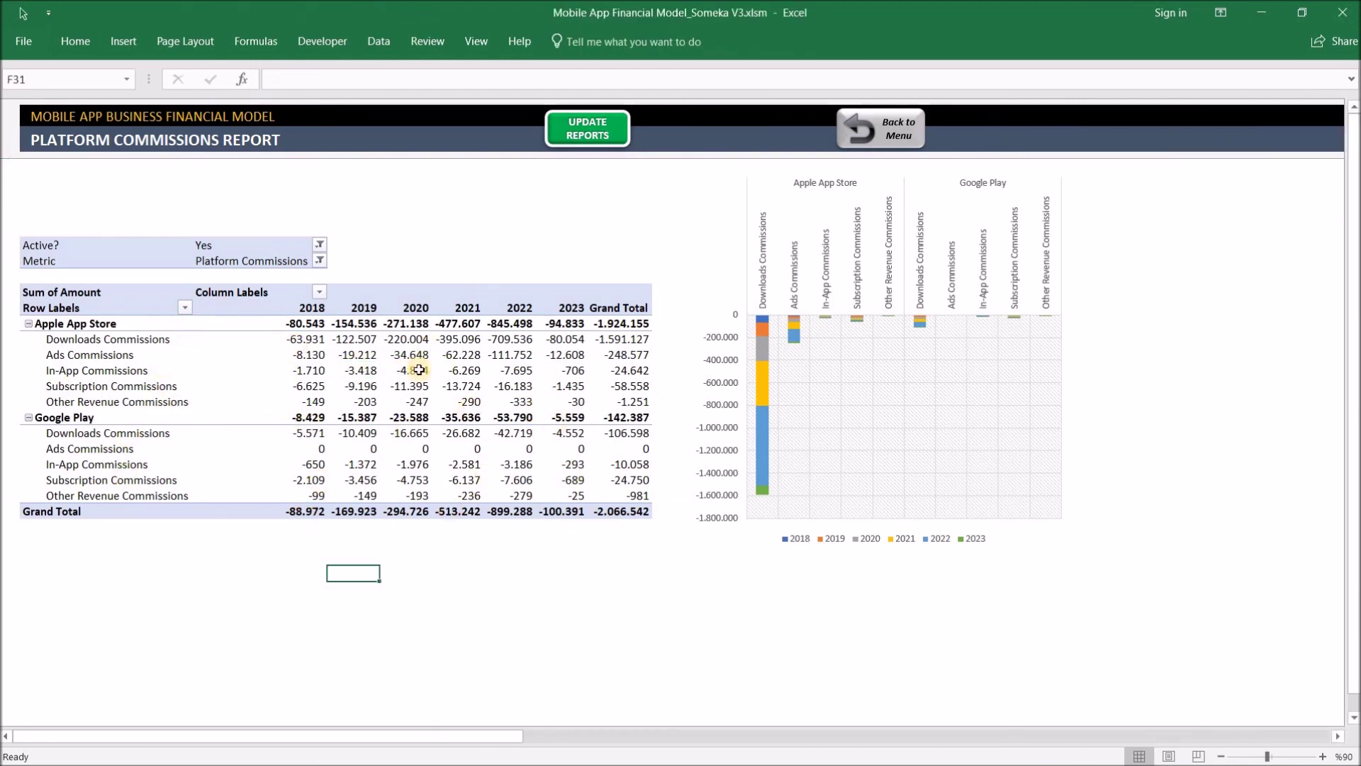
pyautogui.click(899, 129)
pyautogui.click(1027, 383)
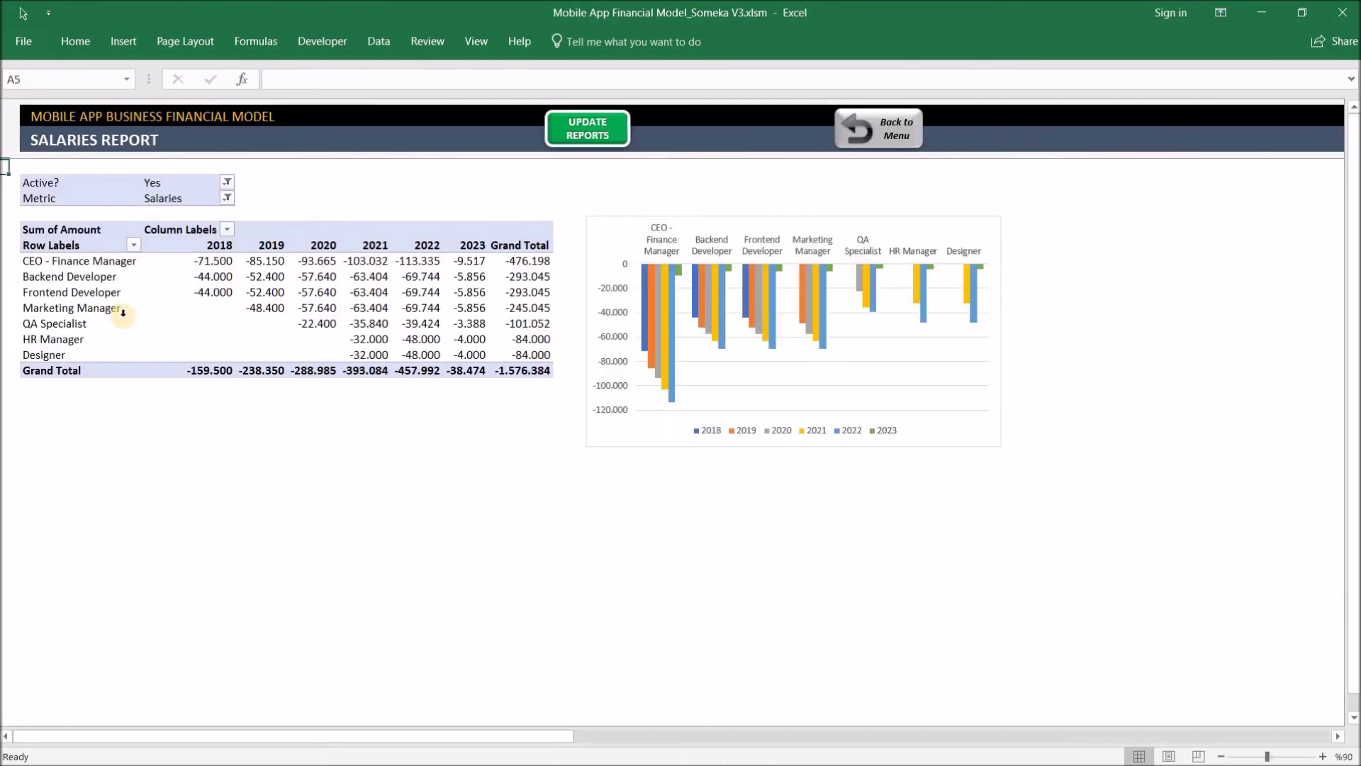
pyautogui.click(43, 281)
pyautogui.click(266, 415)
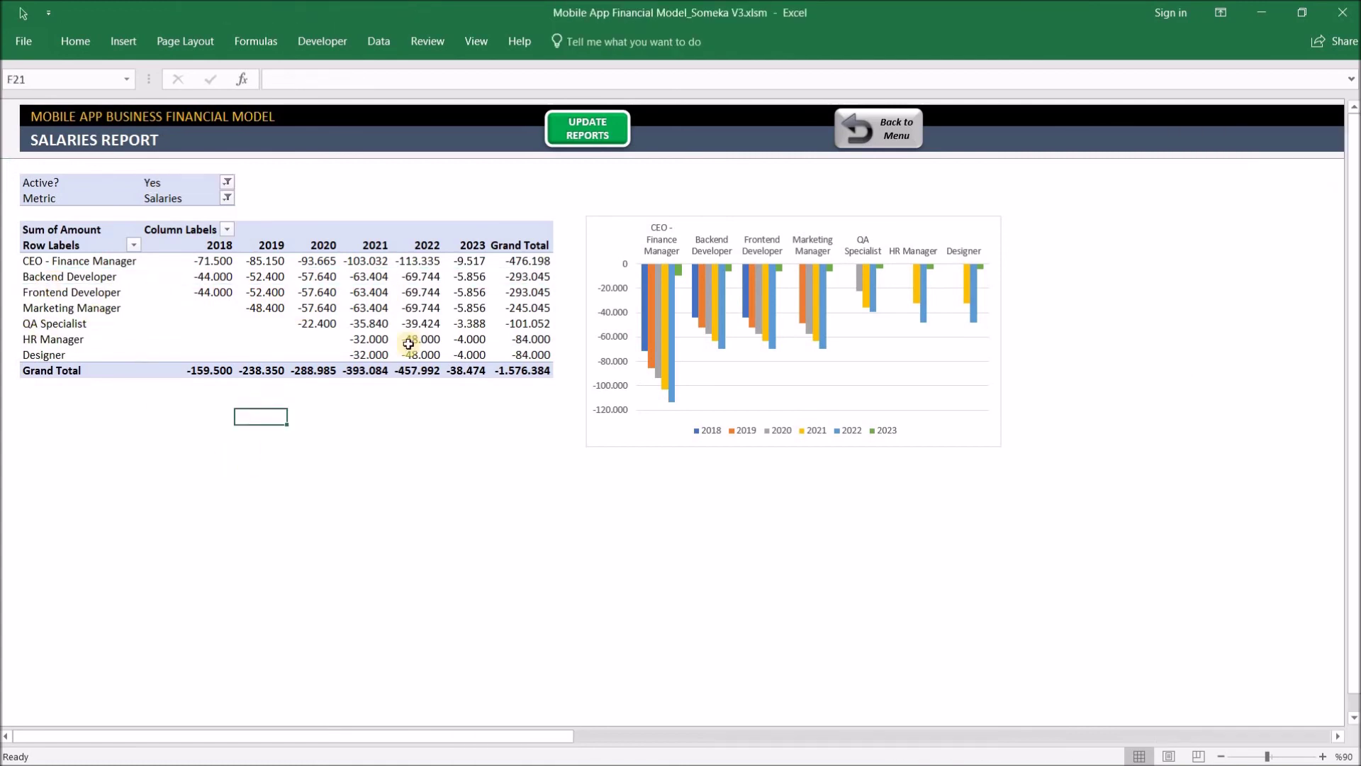
pyautogui.click(858, 134)
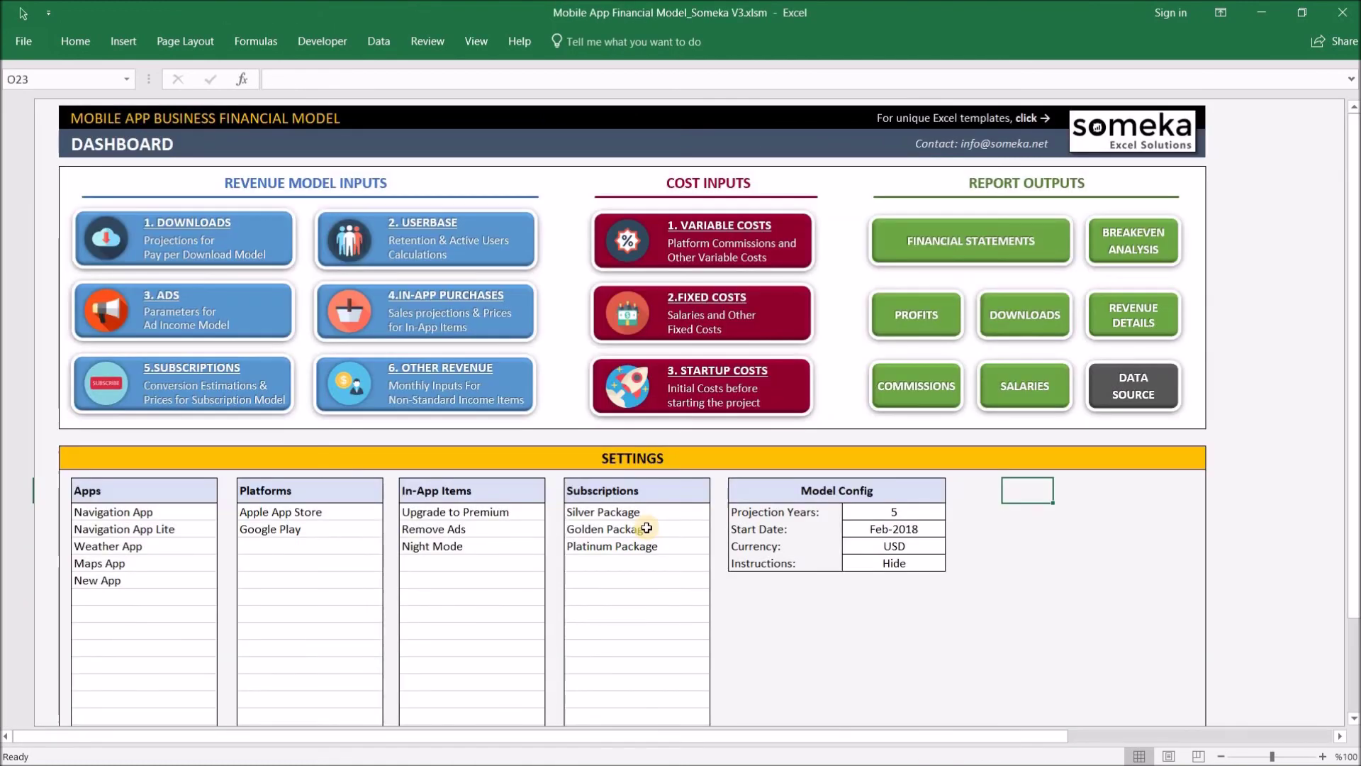